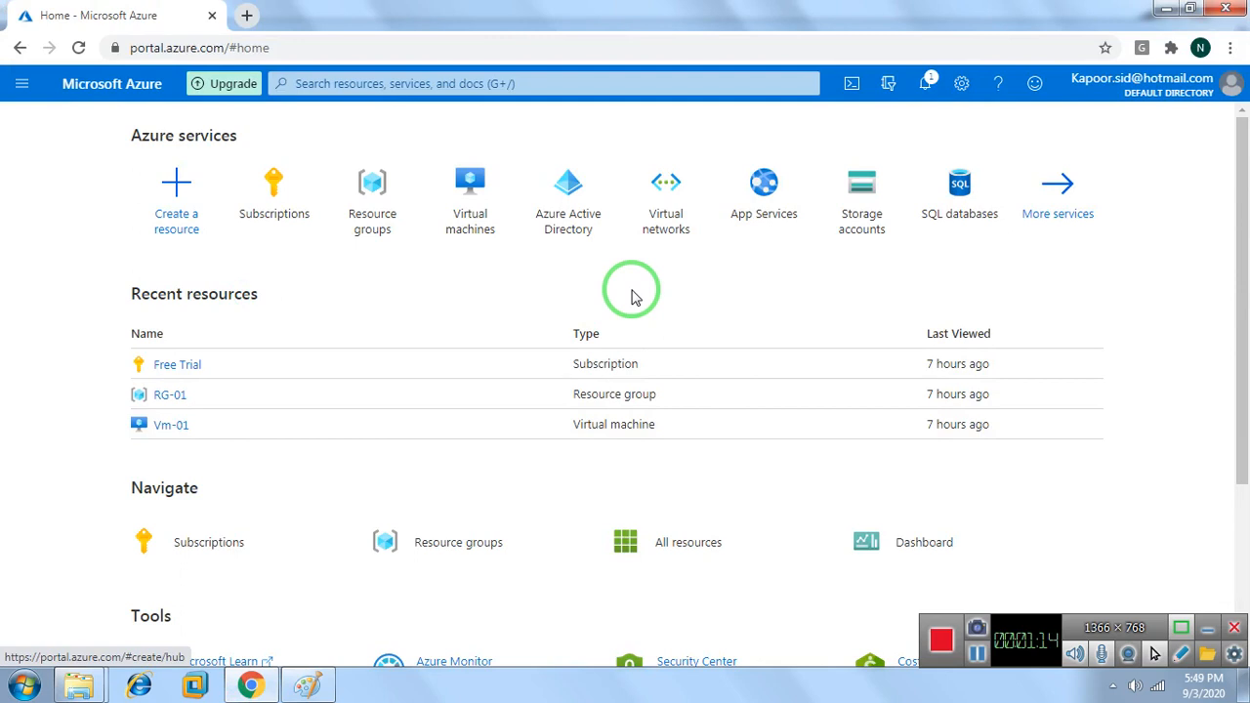
Switch to Paint to view the subscription and role assignment diagram, and return to the Azure portal
left_click(311, 683)
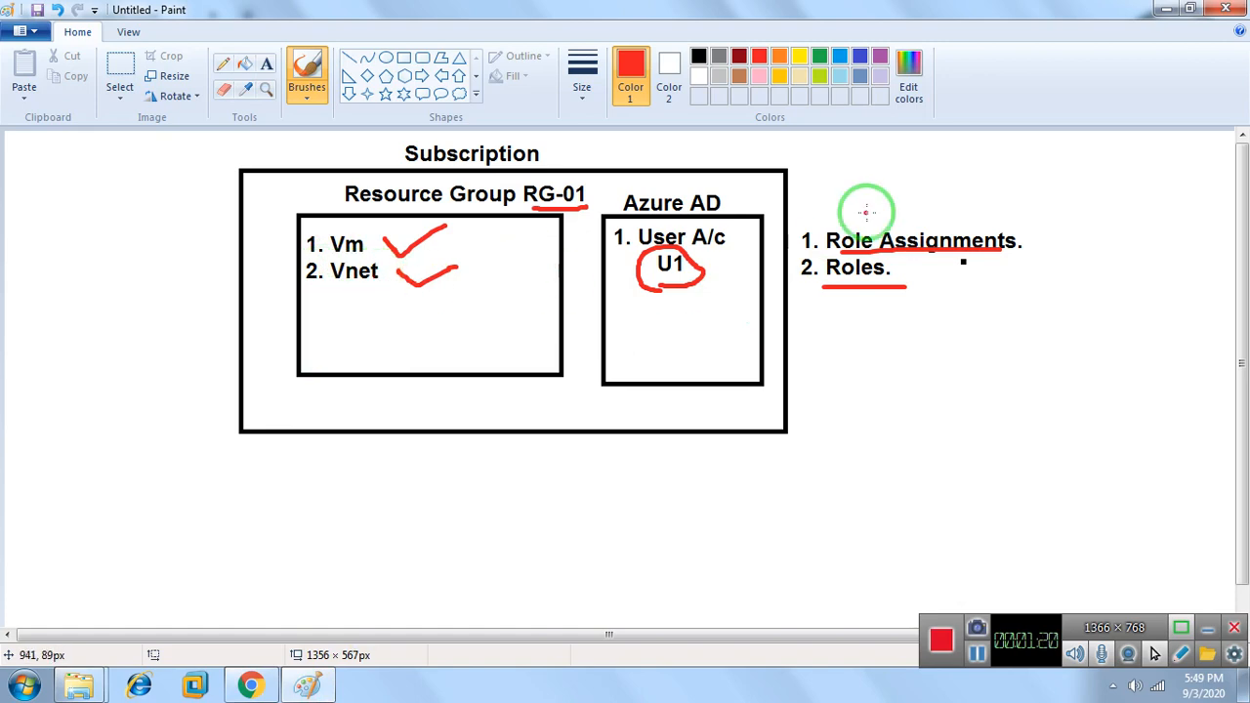
left_click(1162, 10)
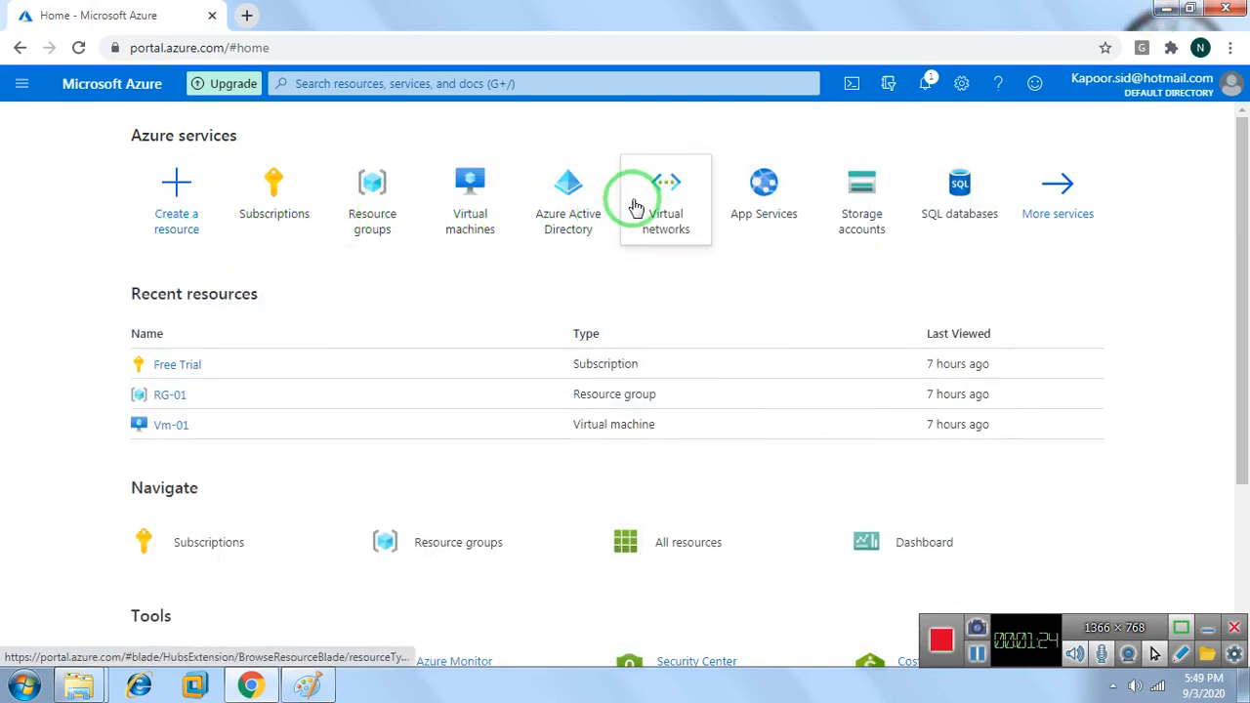
Open the new user form from the list of users in Azure Active Directory
left_click(564, 186)
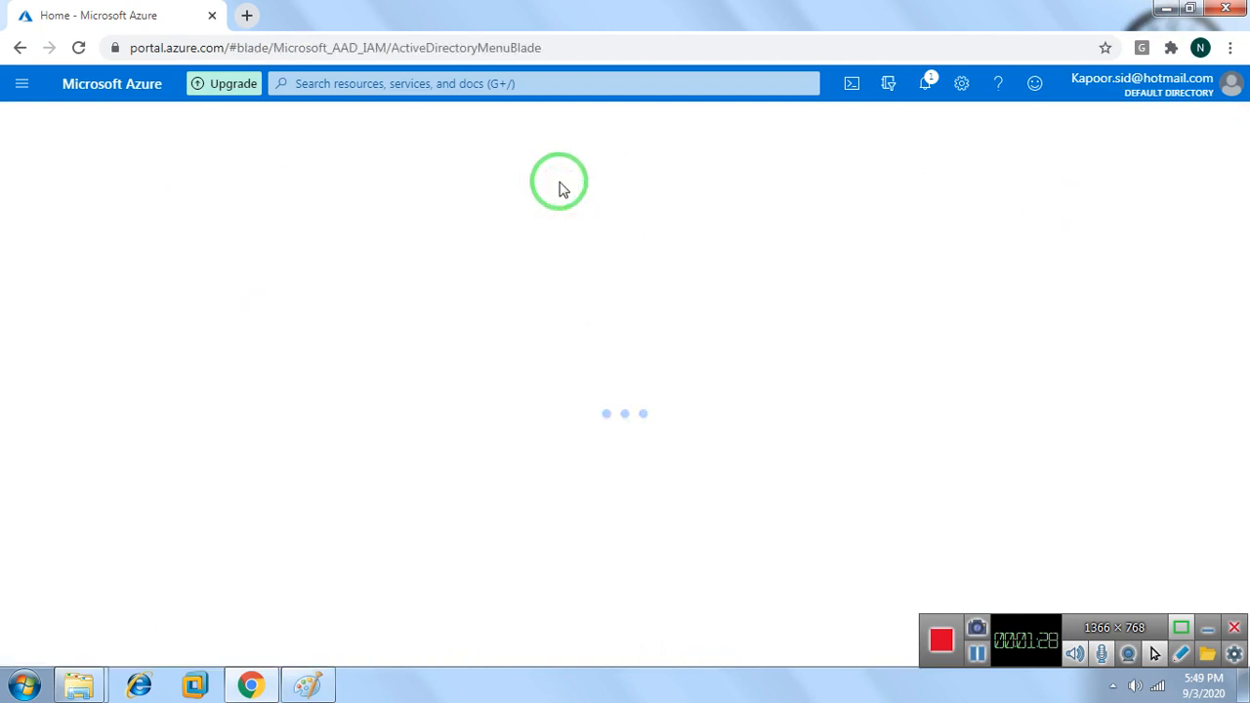
left_click(979, 654)
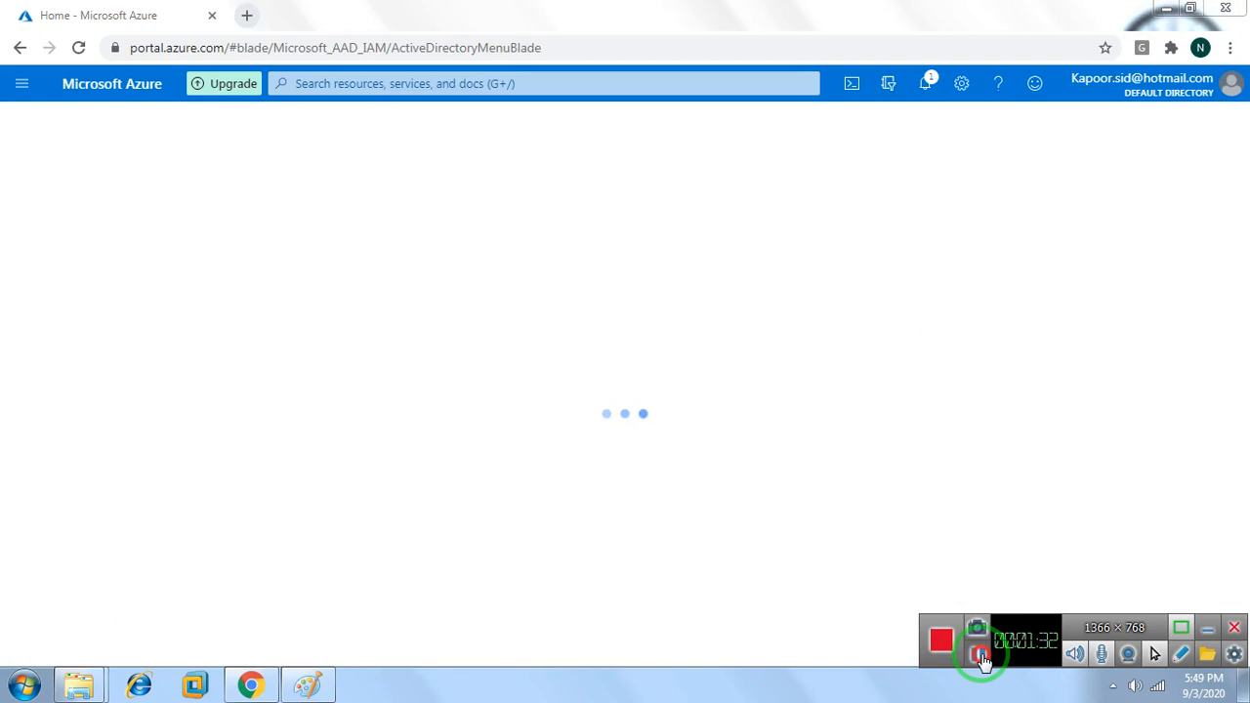
left_click(979, 654)
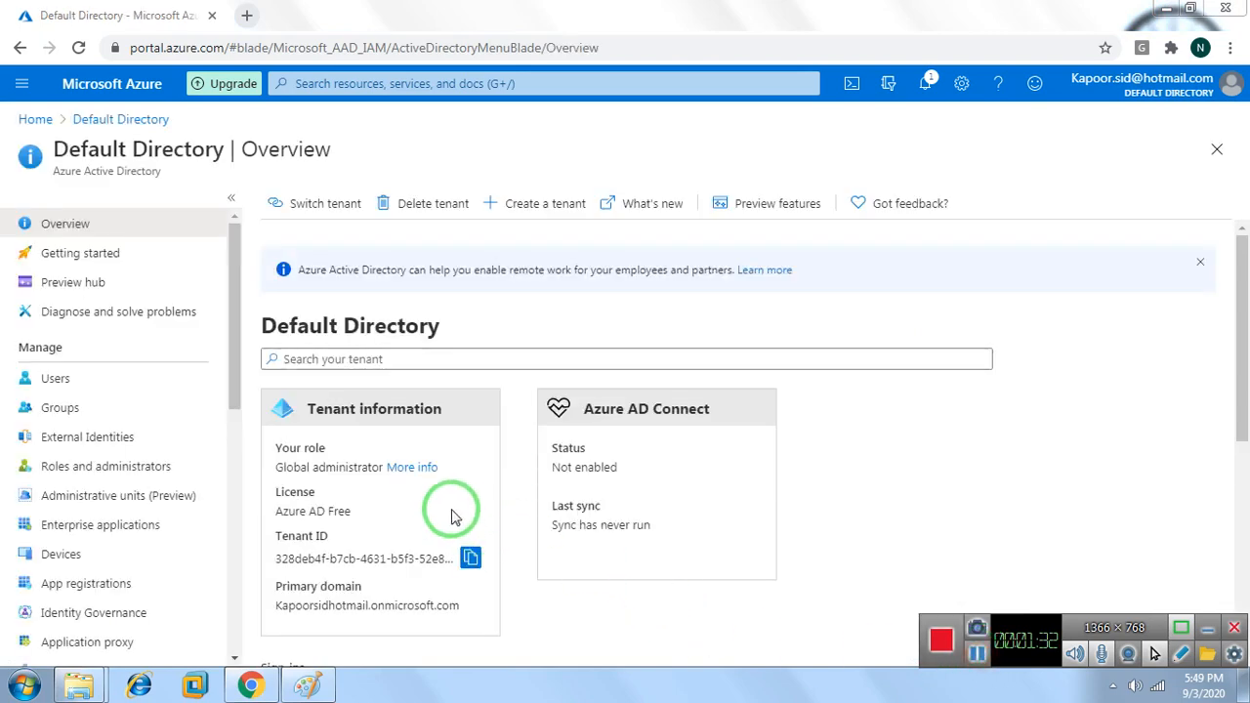
left_click(55, 380)
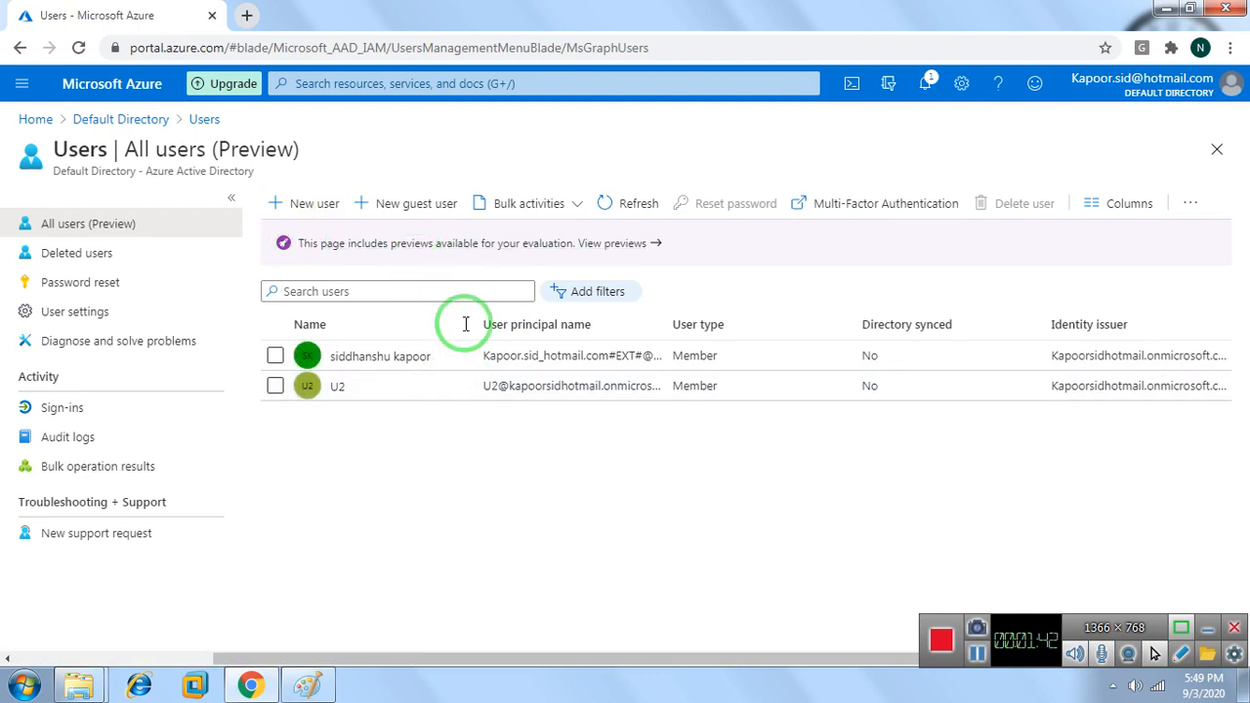
left_click(297, 212)
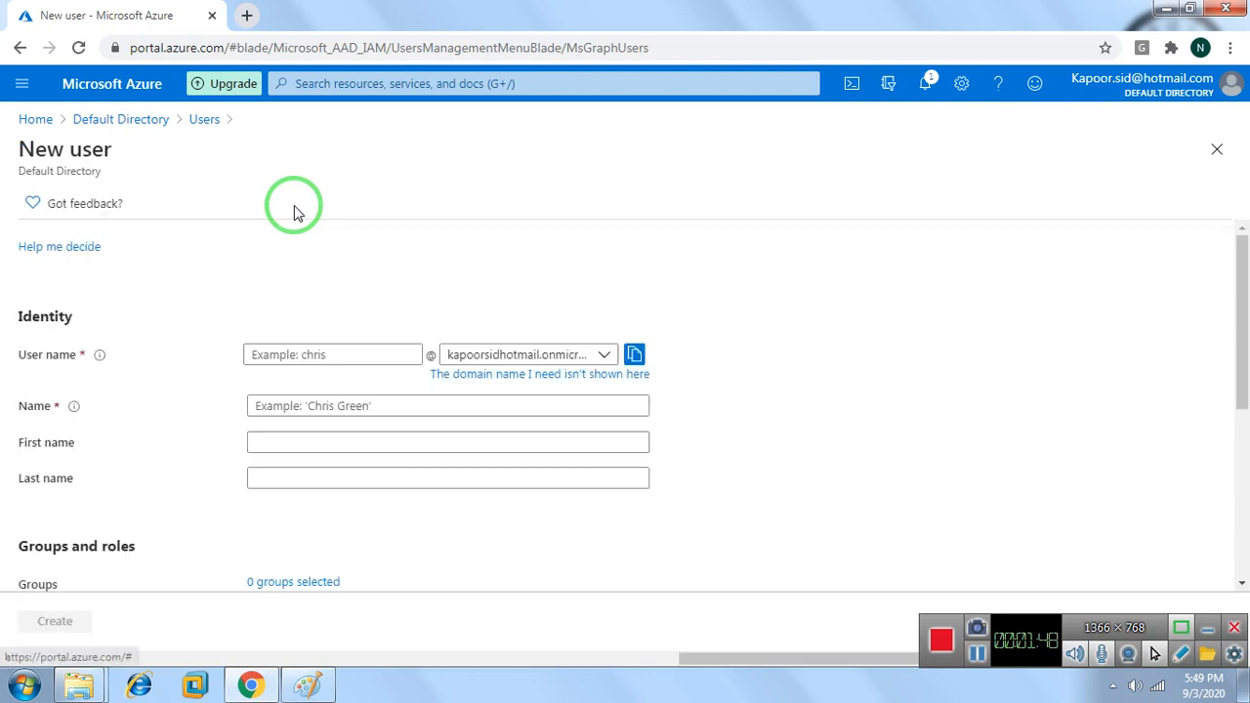
Enter U3 as the new account's user name, name and first name
scroll(293, 468, "down", 2)
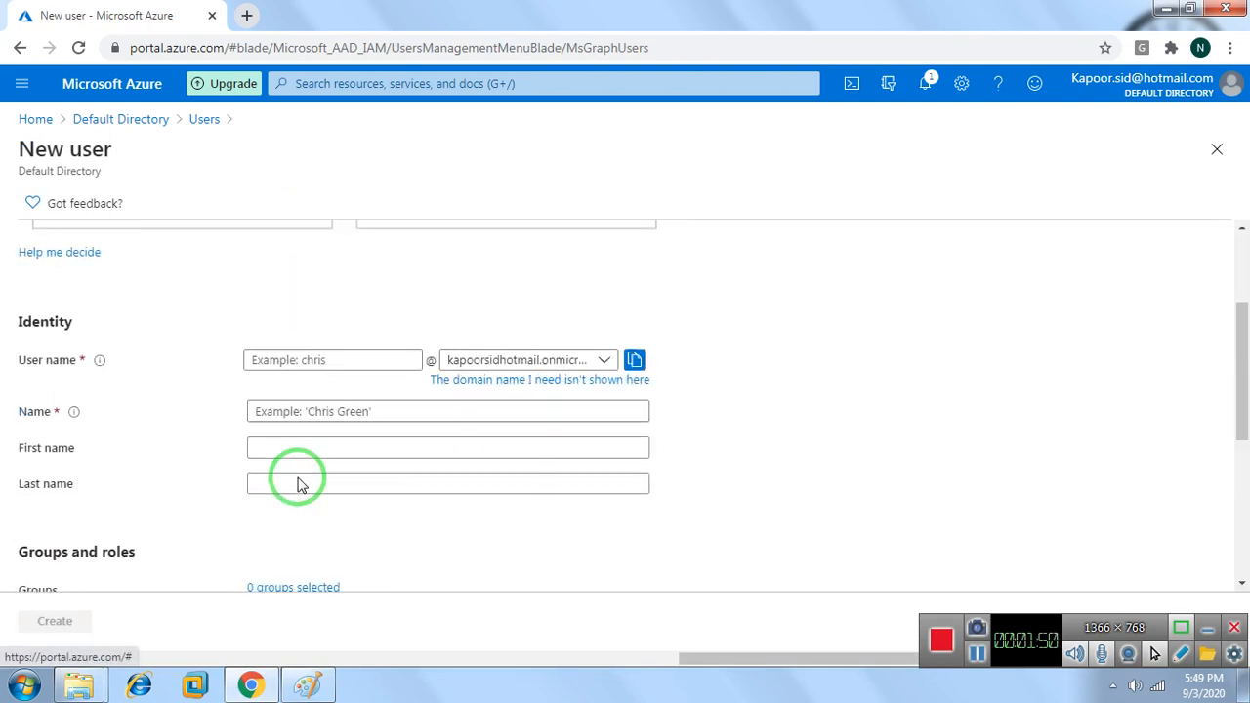
left_click(283, 359)
type("U")
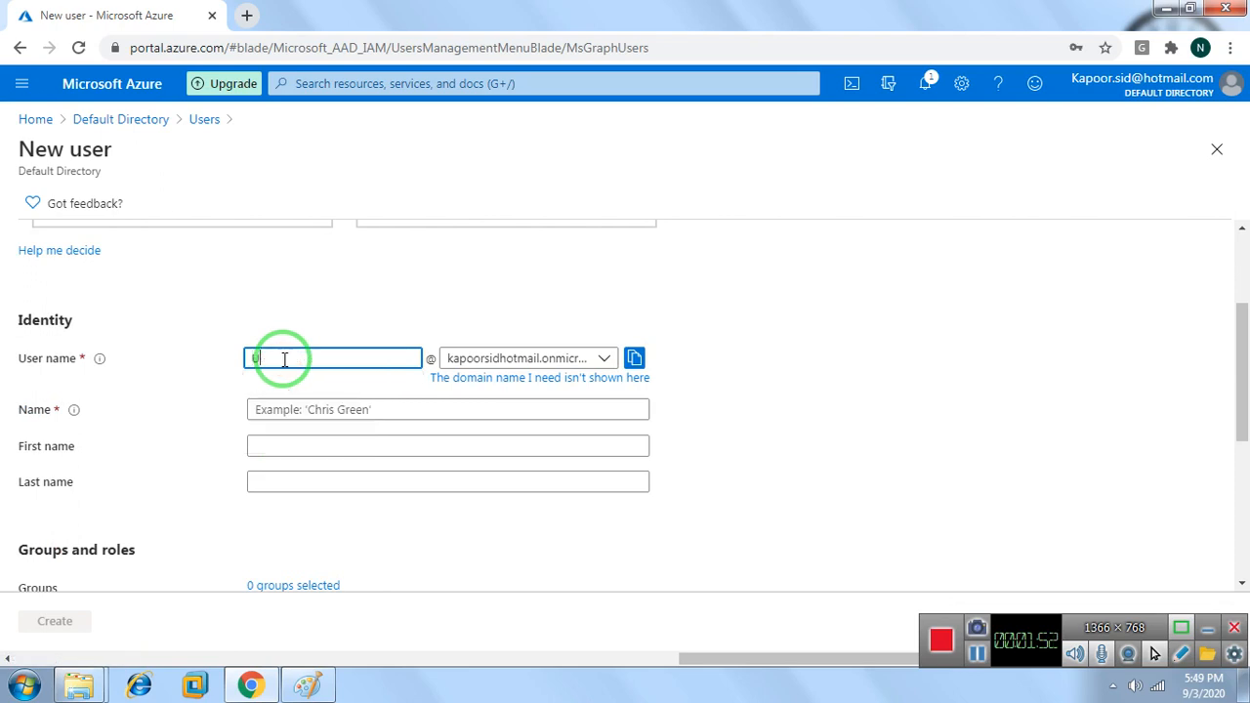
type("3")
key("Tab")
key("Tab")
key("Tab")
key("Tab")
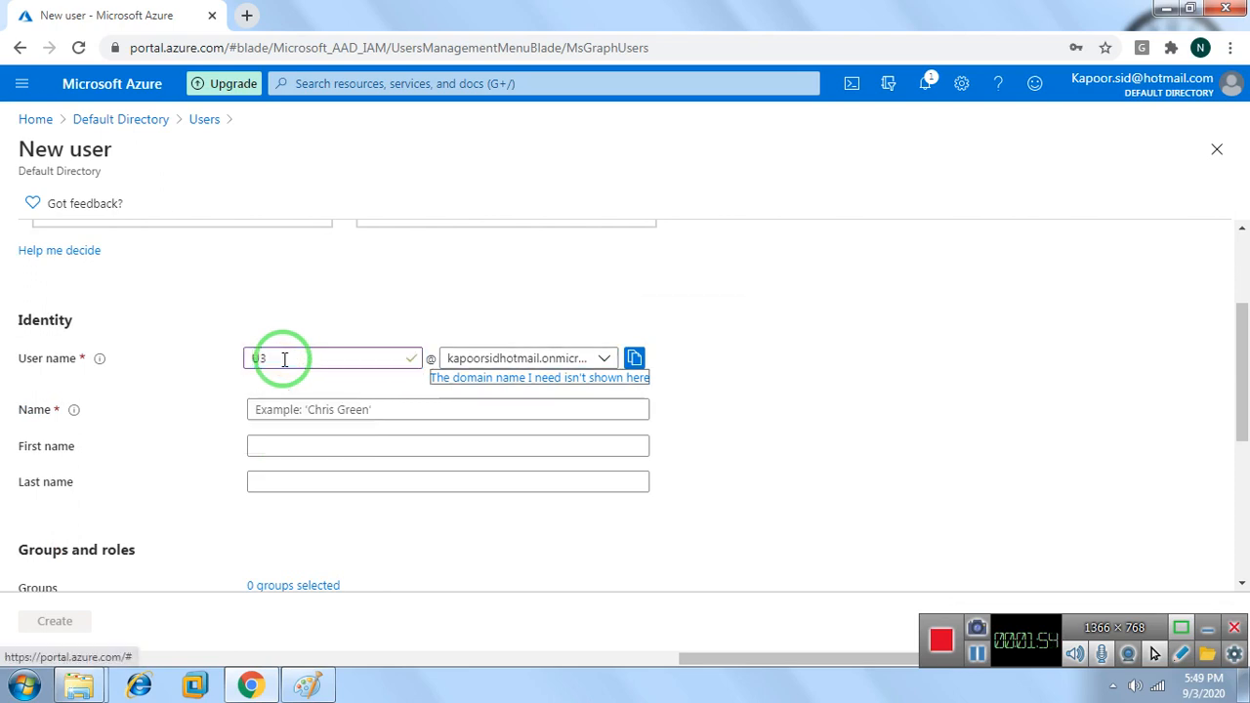
type("U3")
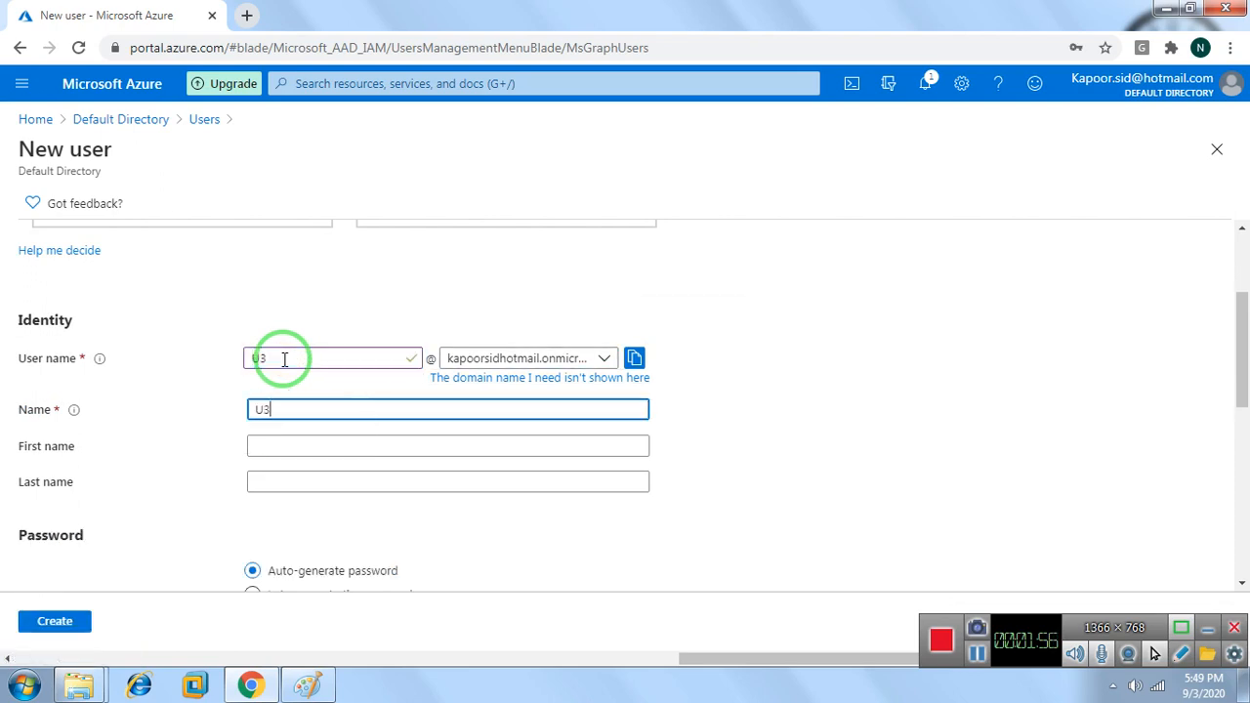
key("Tab")
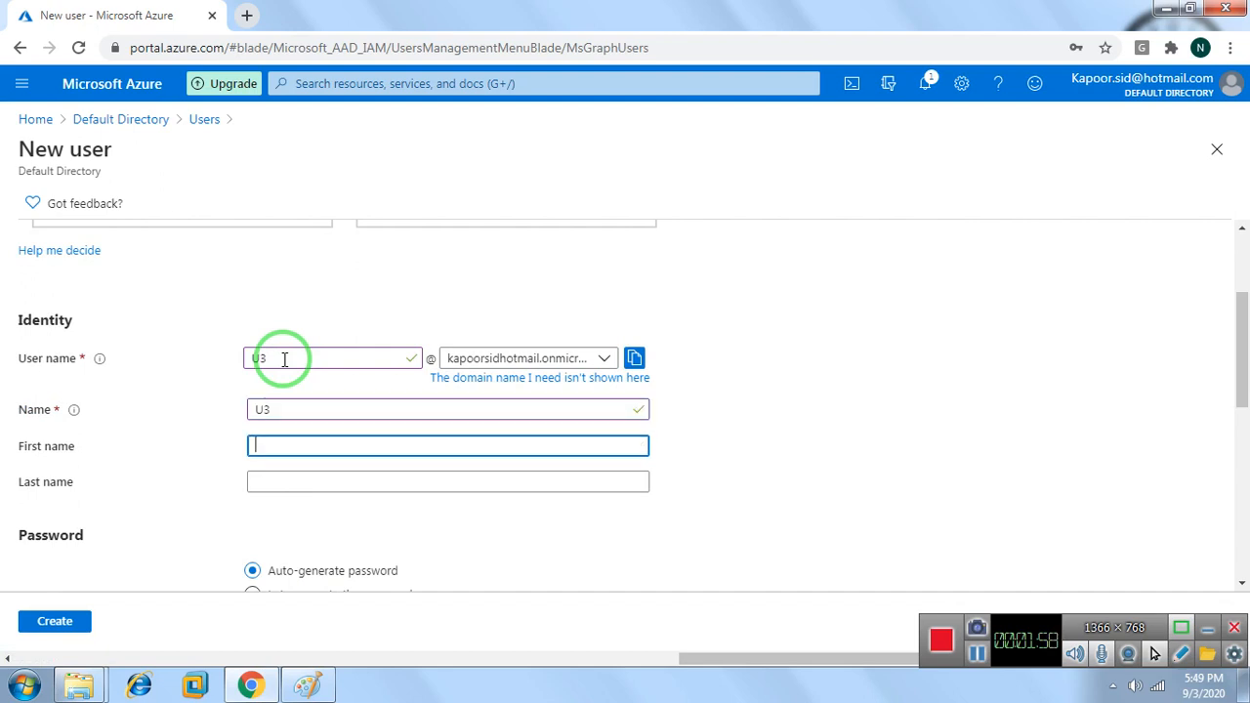
Choose to create the password manually and enter the initial password for the new user
scroll(284, 358, "down", 2)
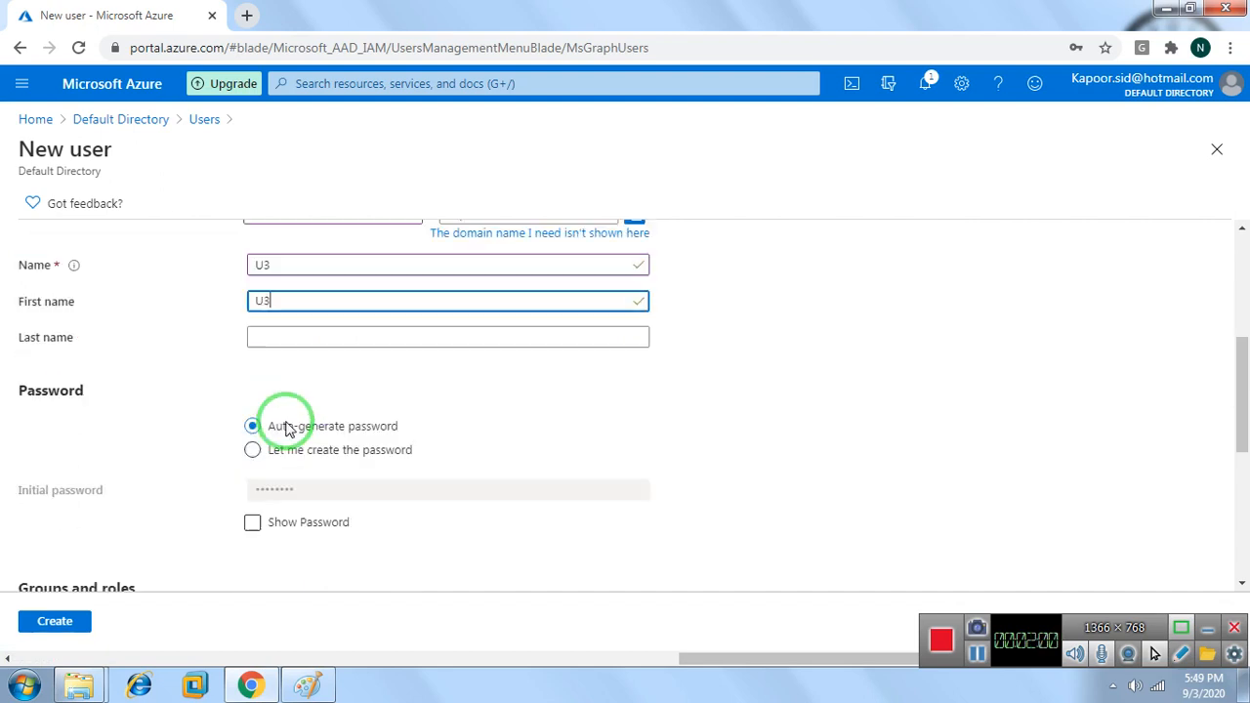
left_click(252, 411)
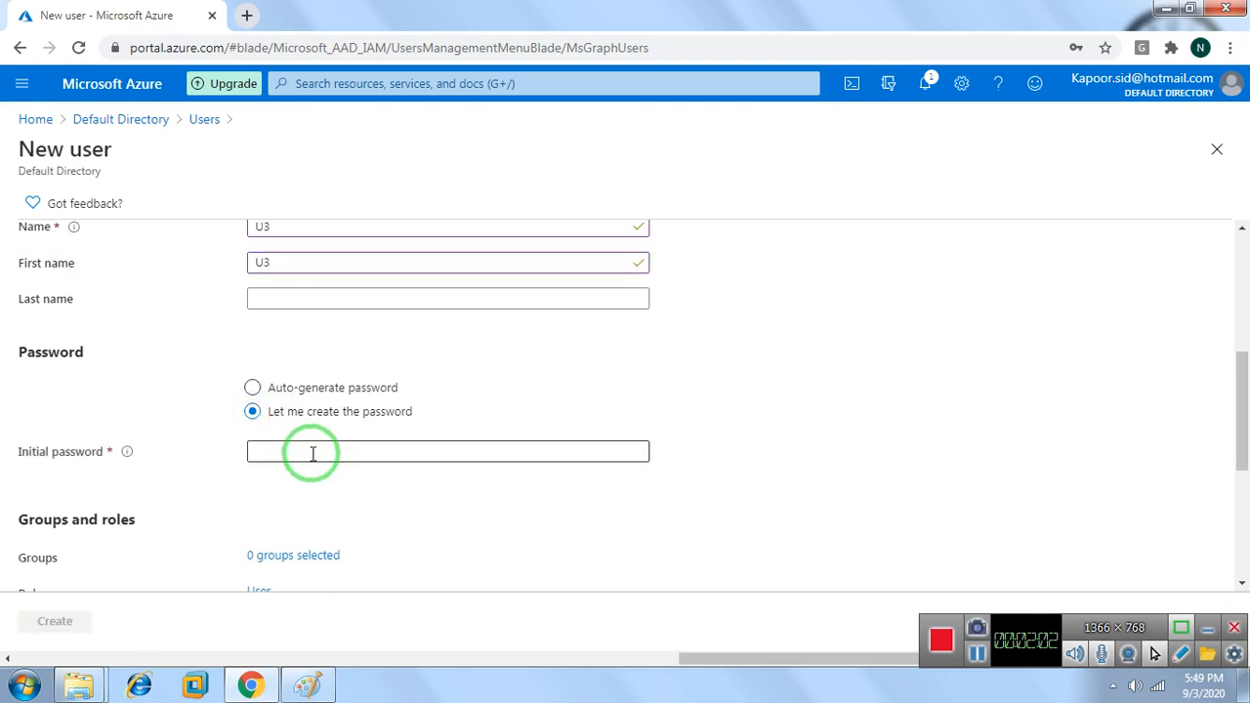
left_click(310, 450)
type("••")
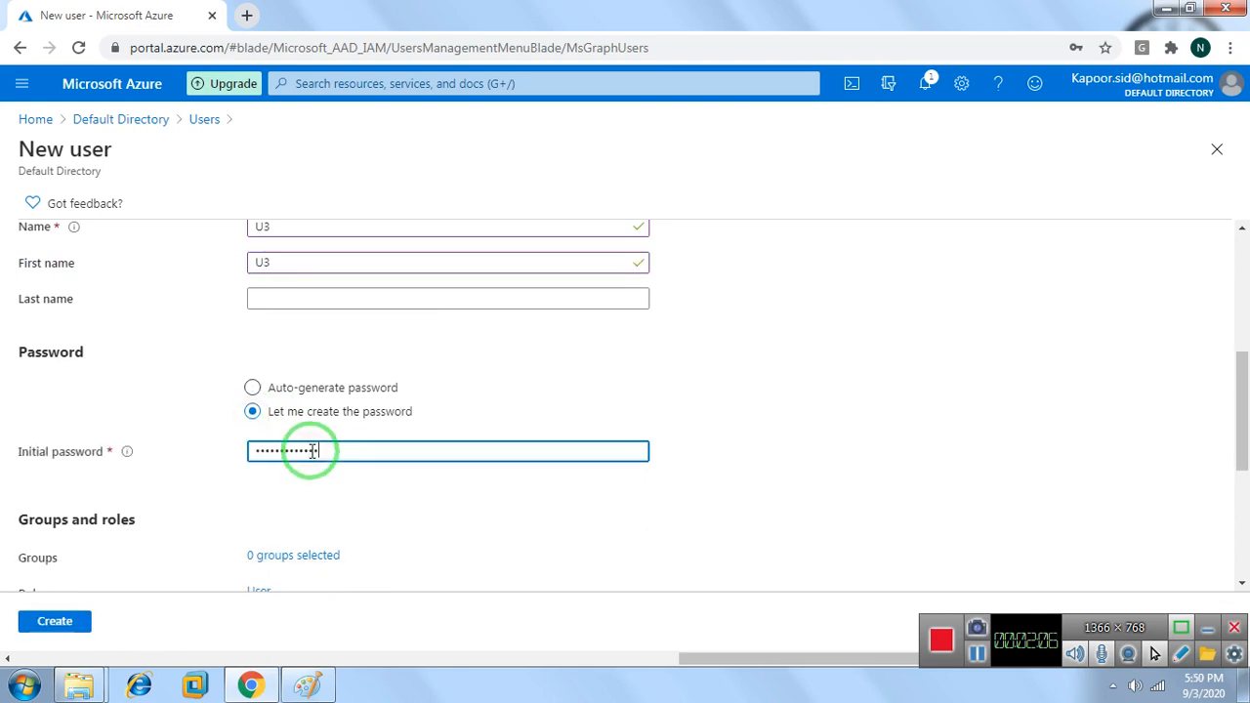
Set both the job title and the department to IT and create the user
scroll(341, 475, "down", 3)
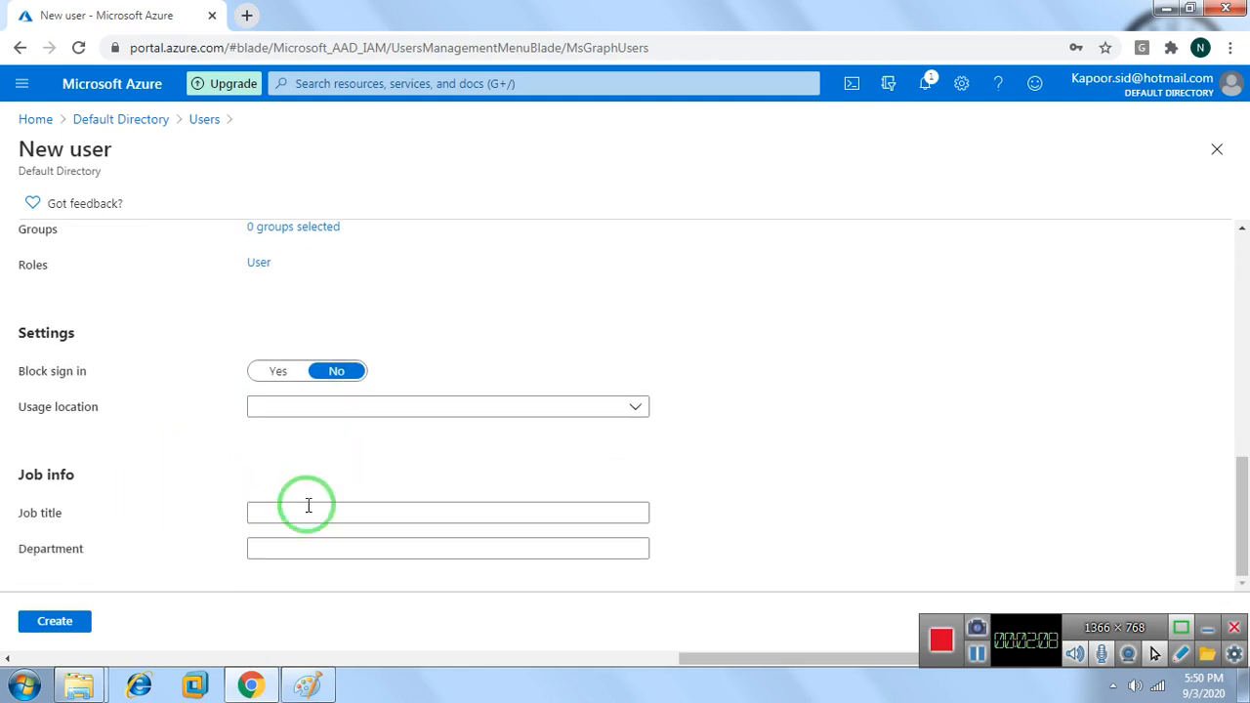
left_click(308, 509)
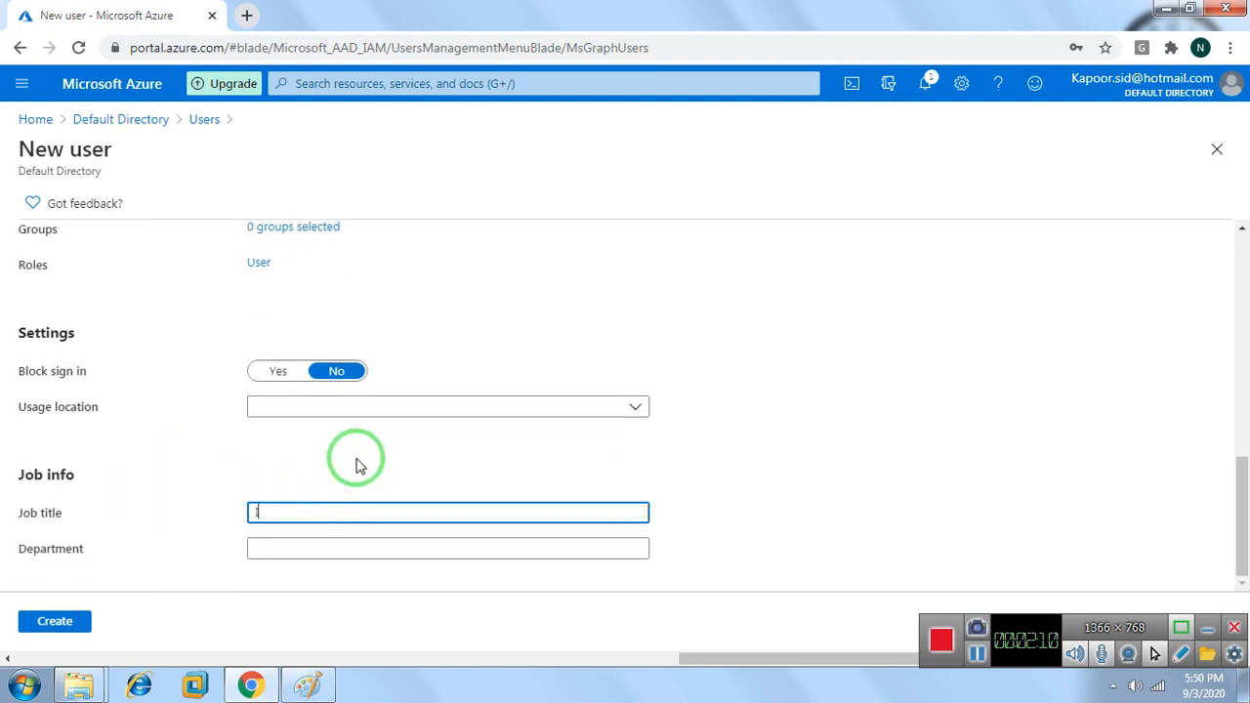
key("Tab")
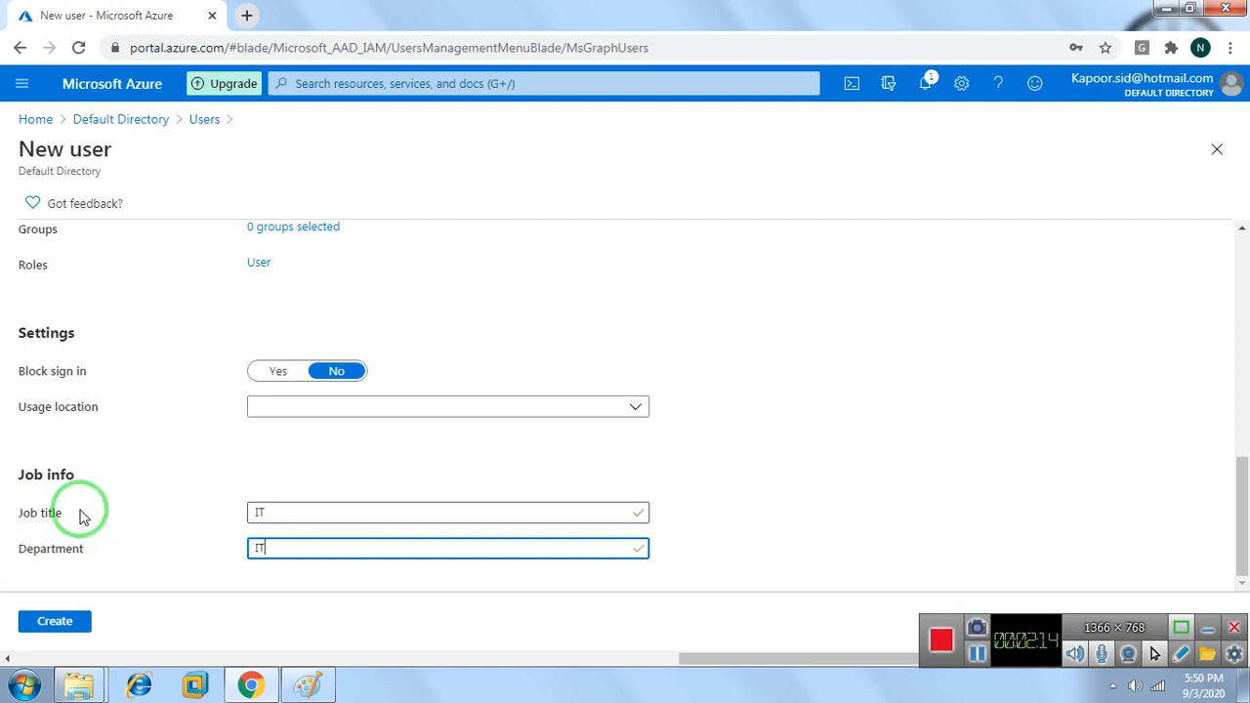
left_click(123, 471)
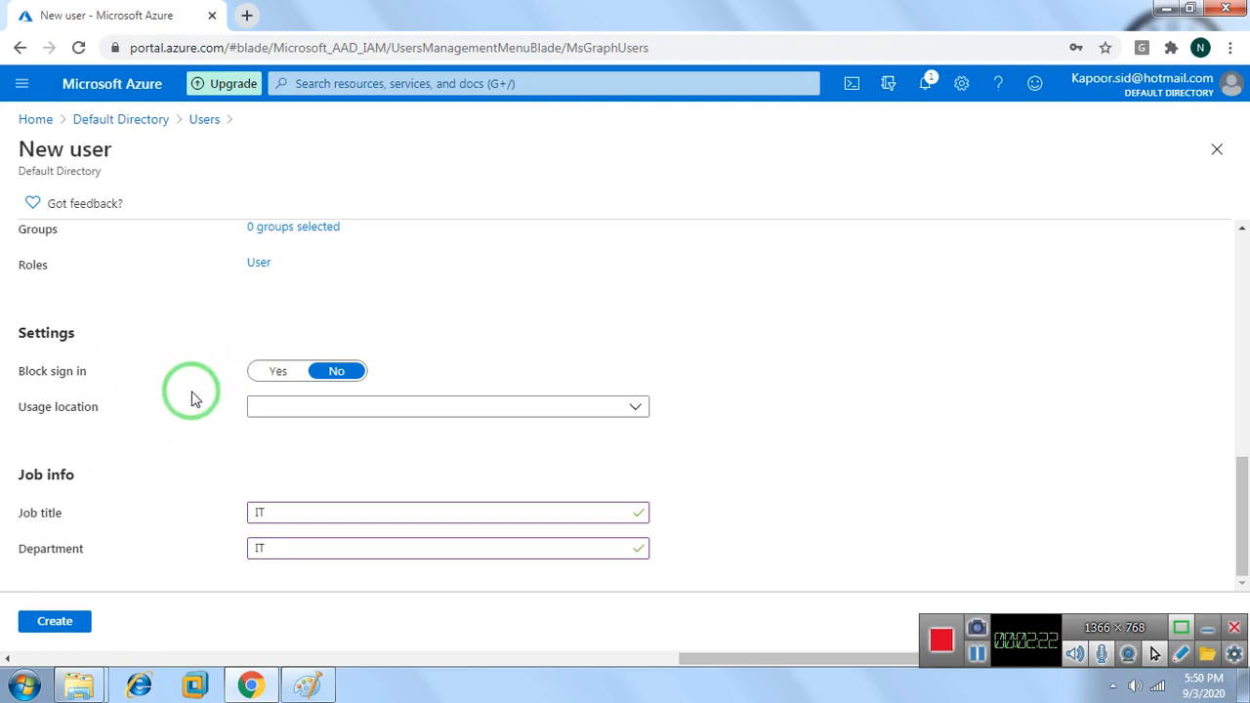
left_click(56, 623)
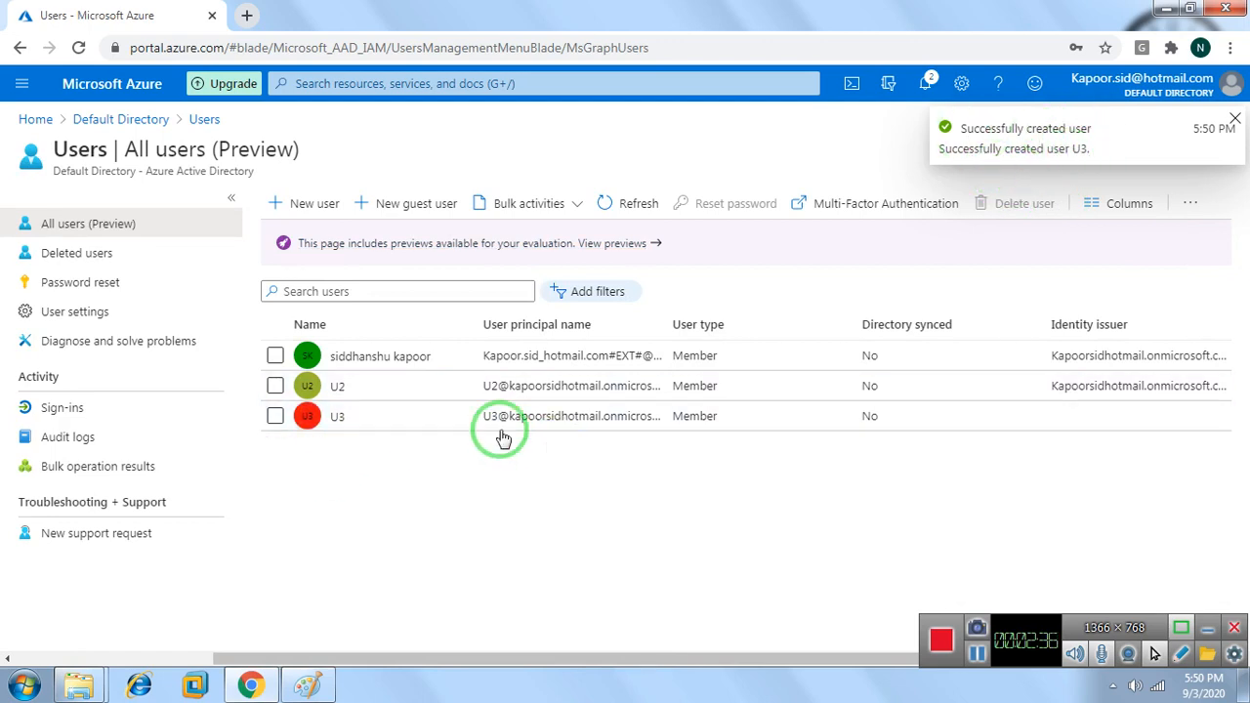
Create a resource group named RG-02 in the Free Trial subscription and East US region, without tags
left_click(31, 125)
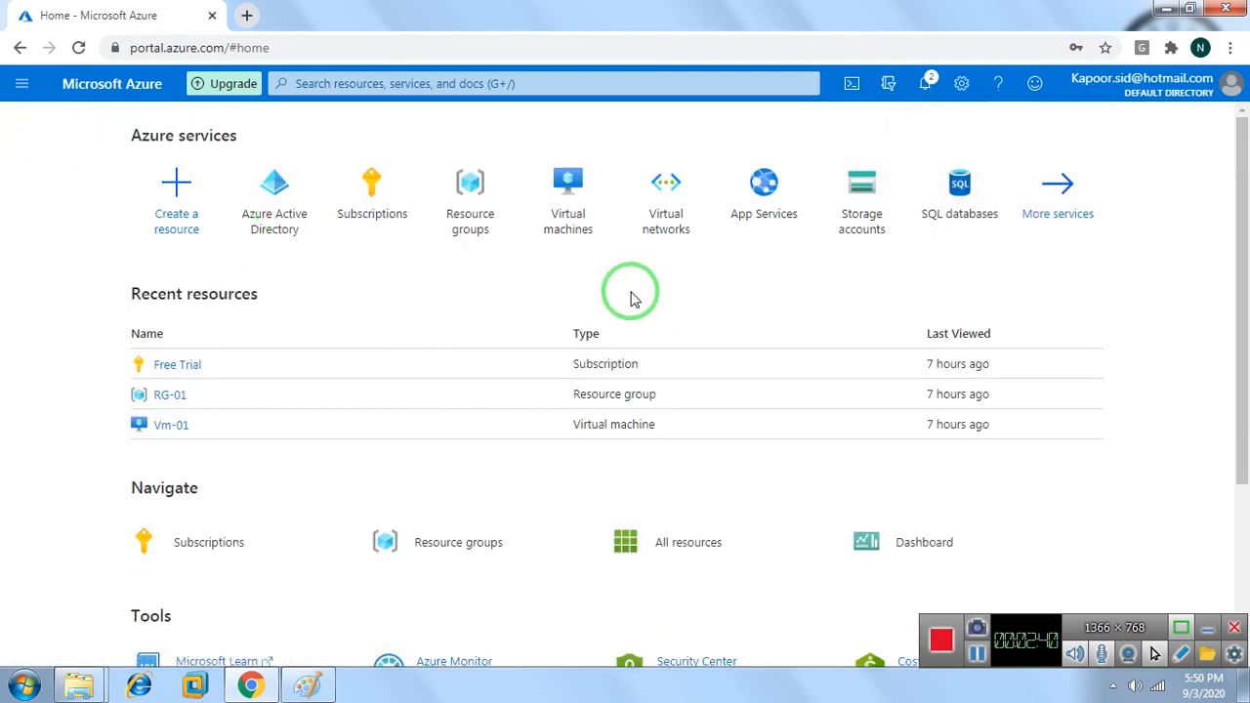
left_click(466, 189)
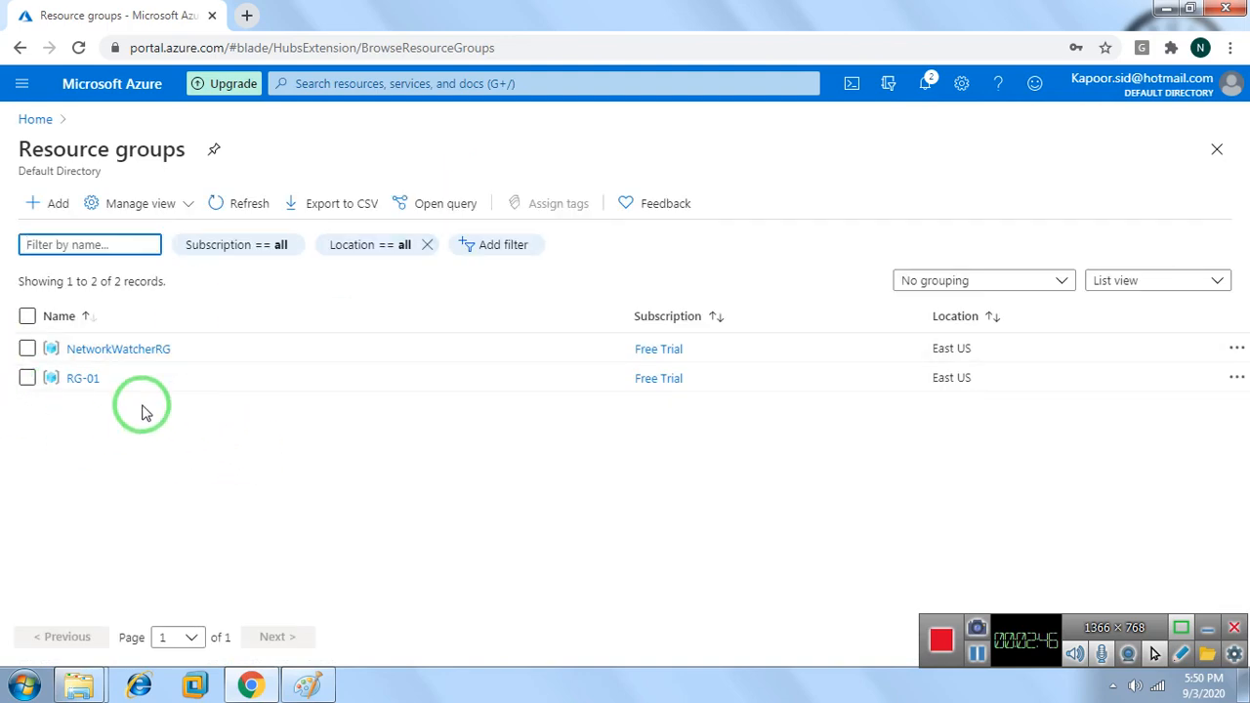
left_click(55, 205)
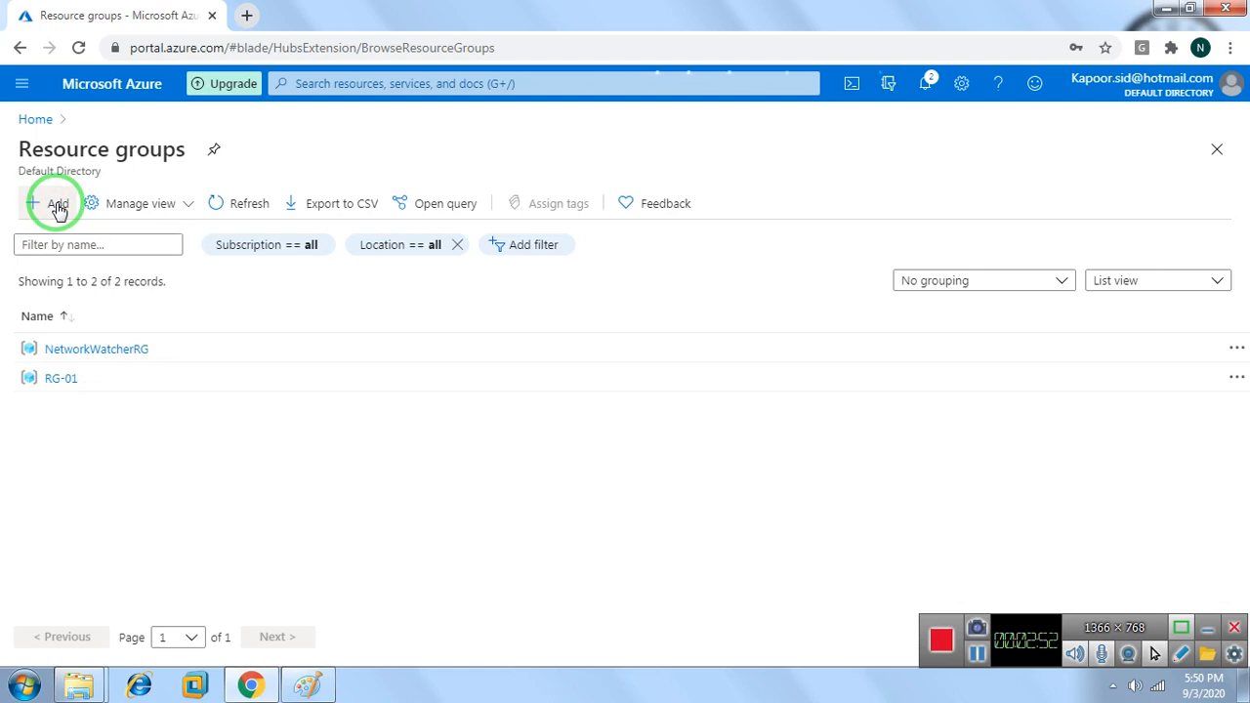
left_click(975, 654)
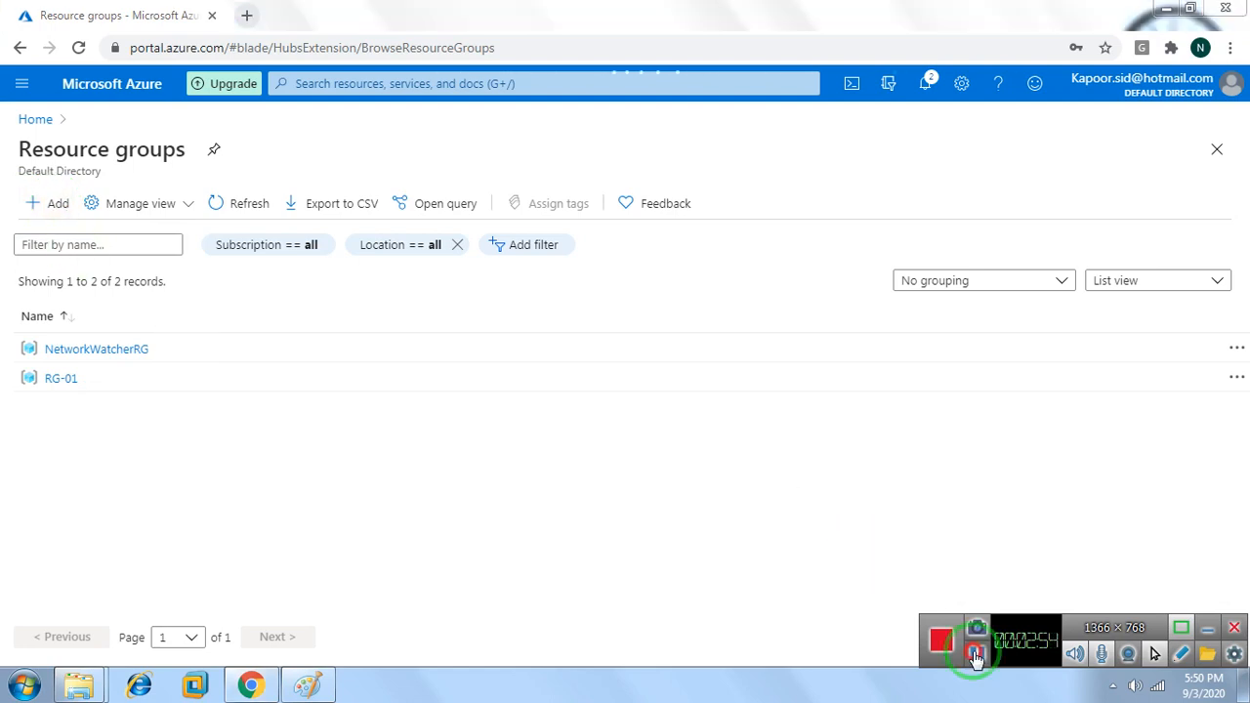
left_click(974, 654)
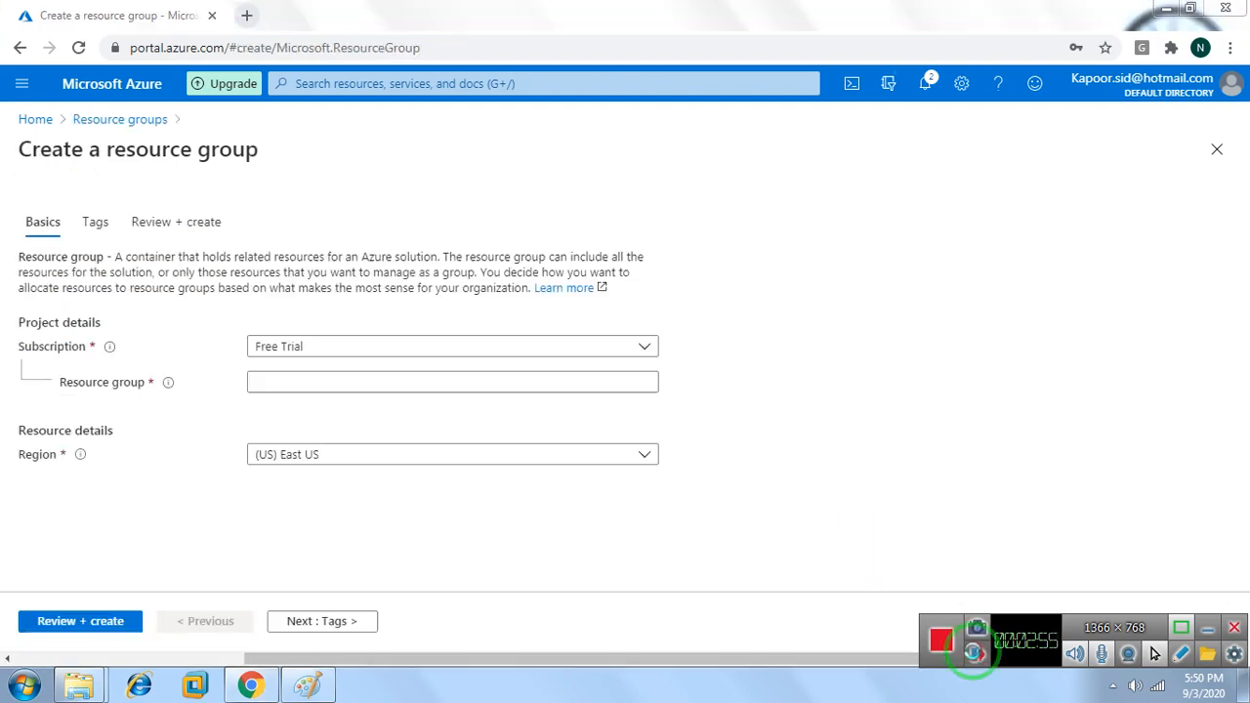
left_click(359, 384)
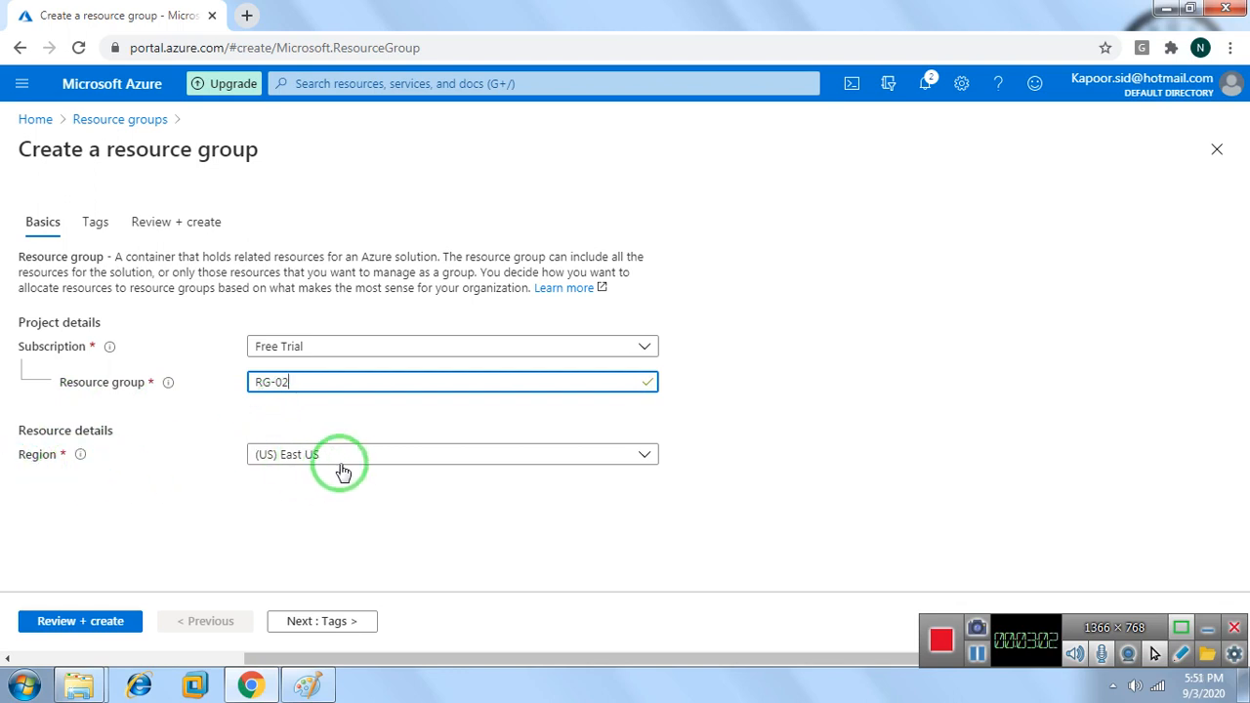
left_click(371, 621)
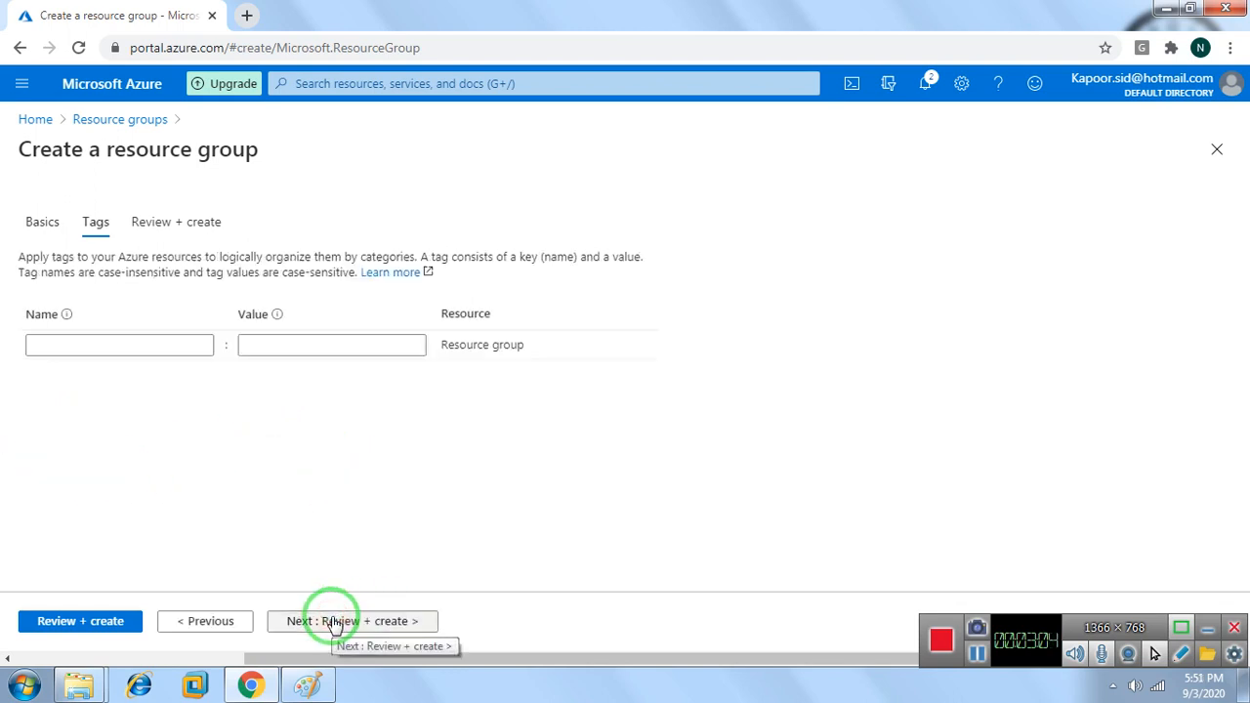
left_click(332, 621)
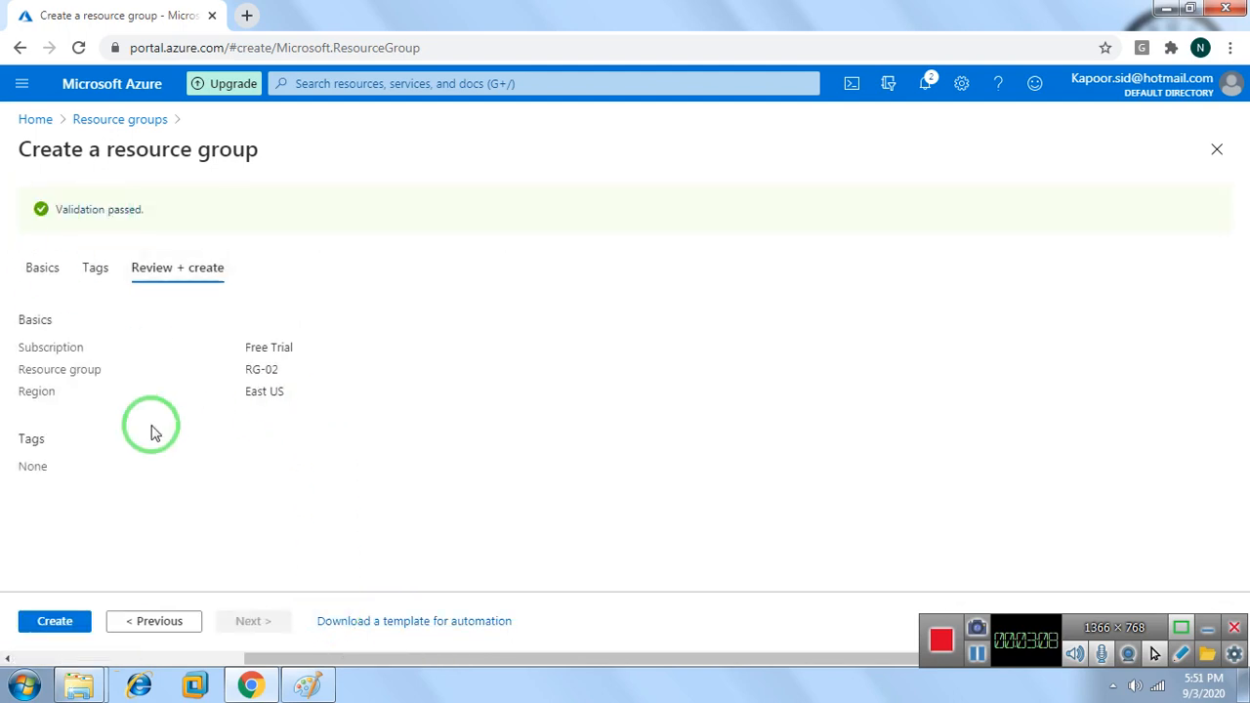
left_click(51, 619)
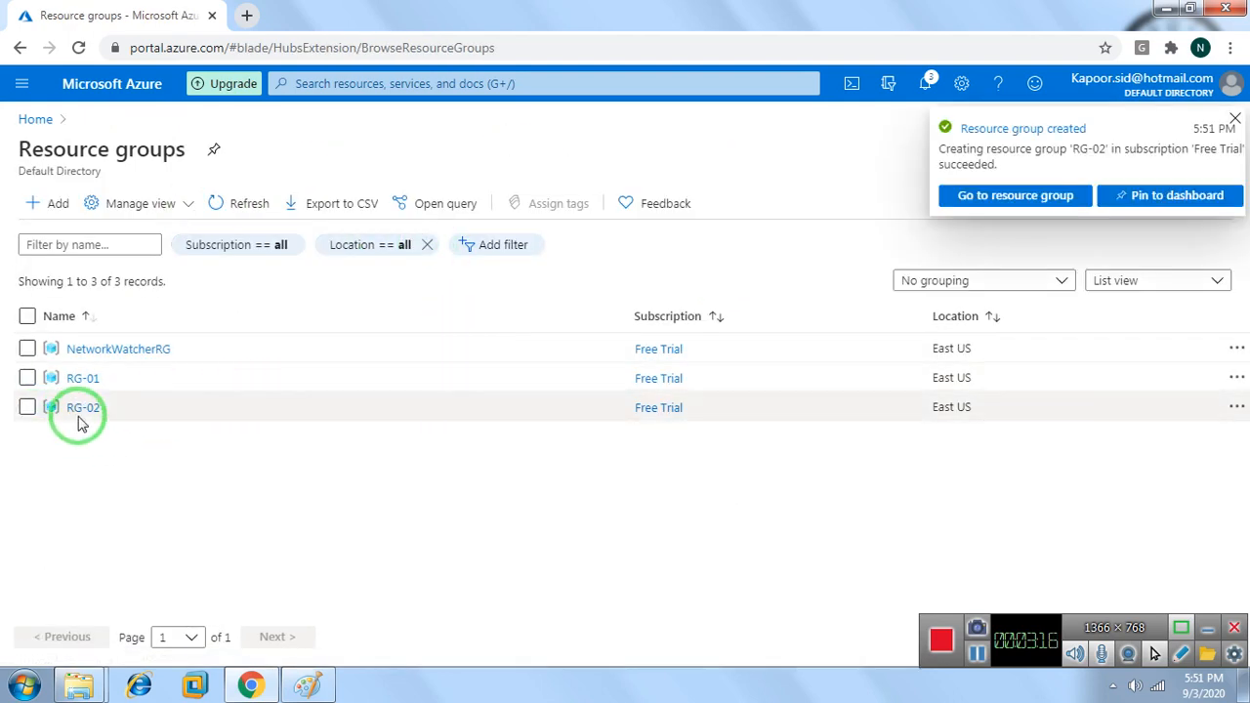
Start a new virtual network named Vnet-02 in resource group RG-02
left_click(30, 120)
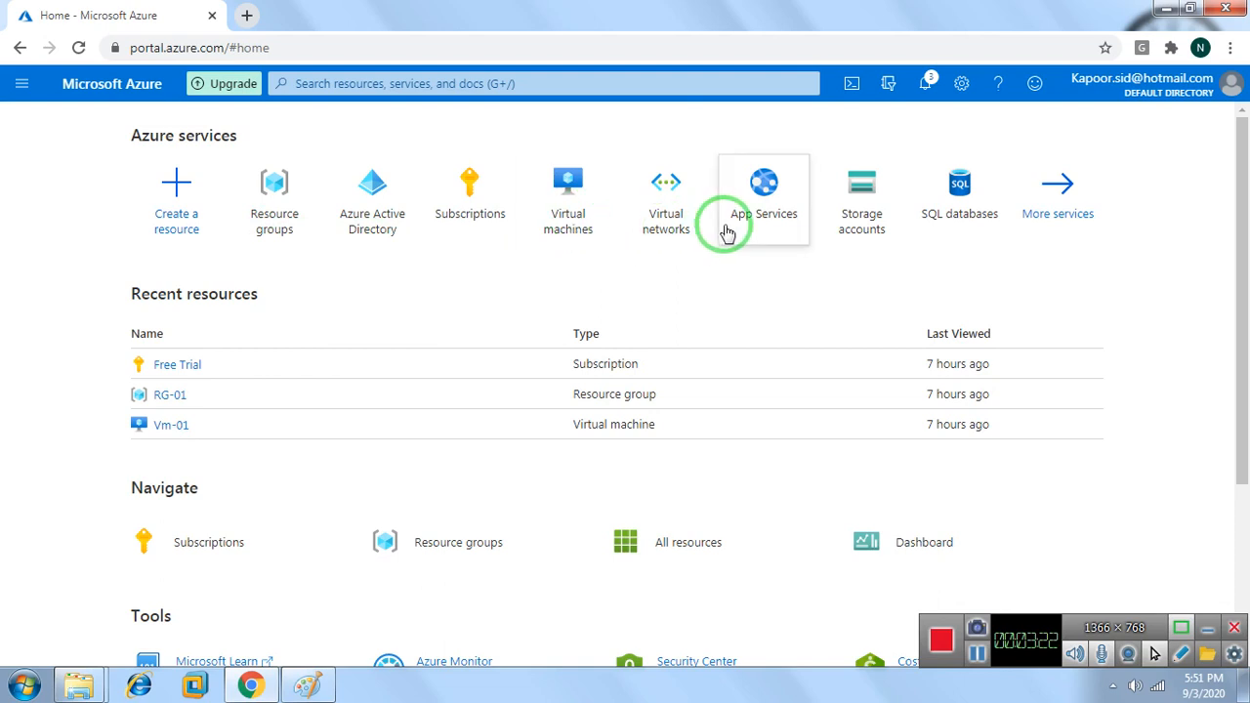
left_click(656, 188)
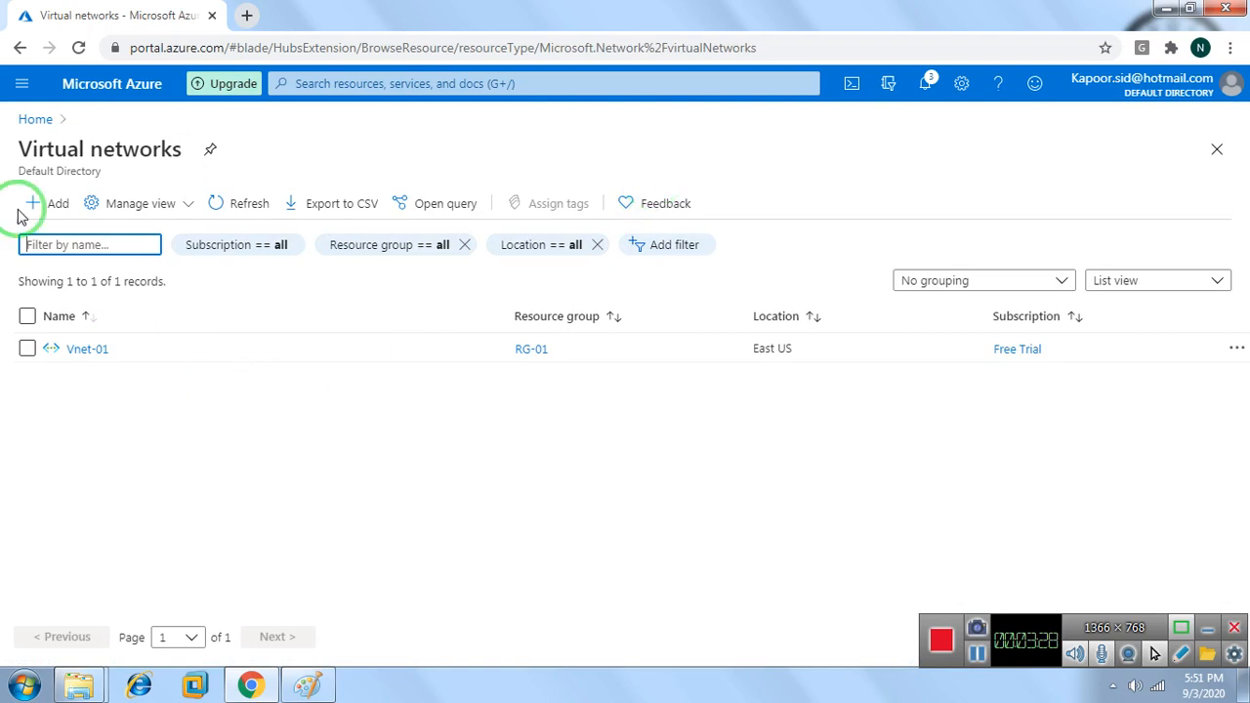
left_click(45, 209)
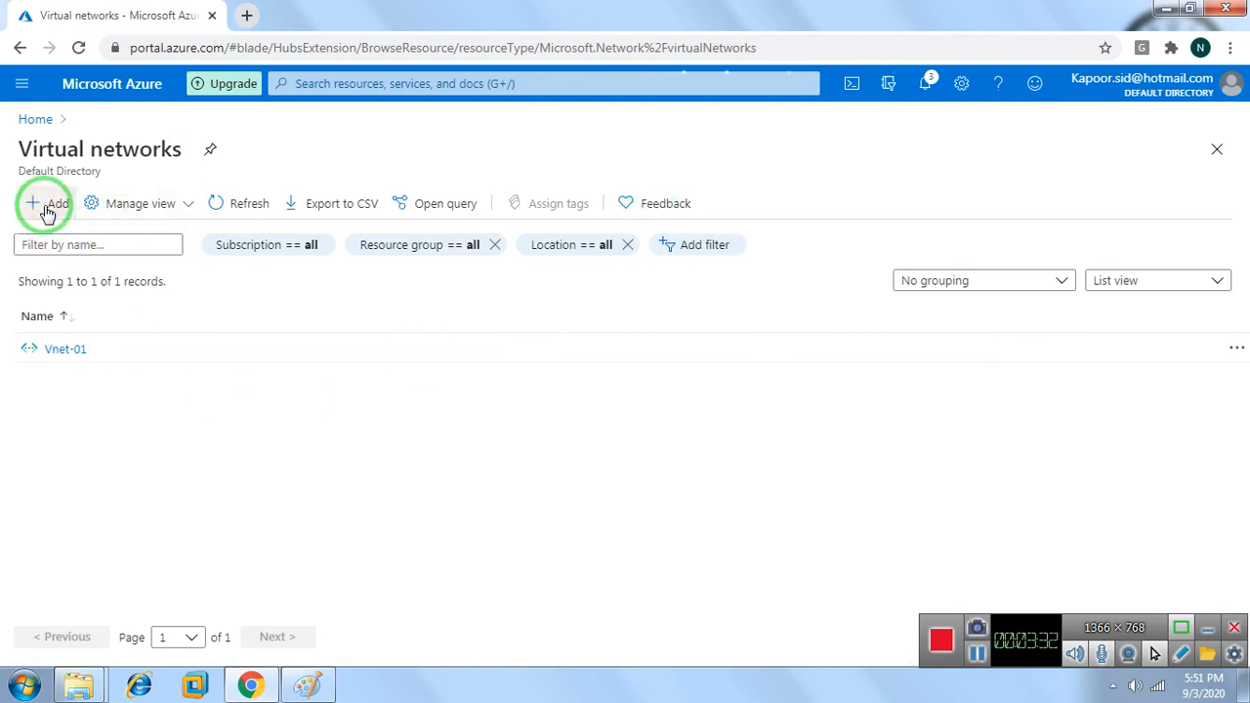
left_click(978, 656)
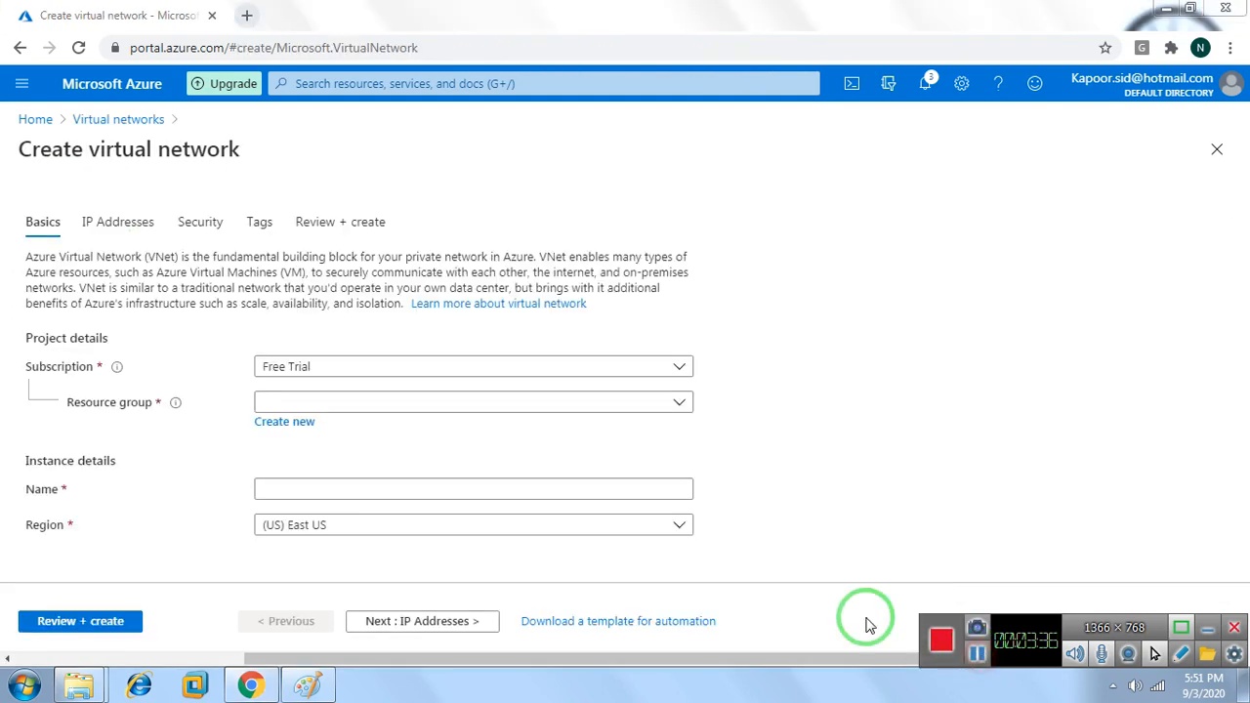
left_click(283, 426)
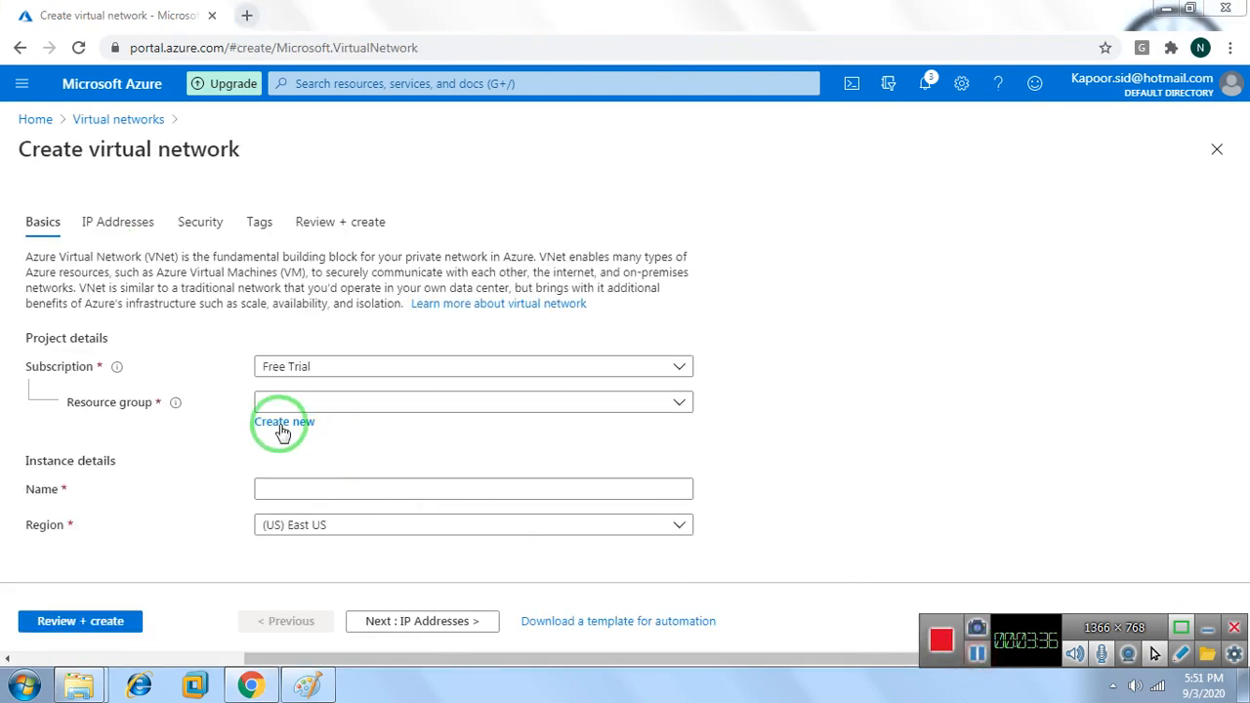
left_click(448, 404)
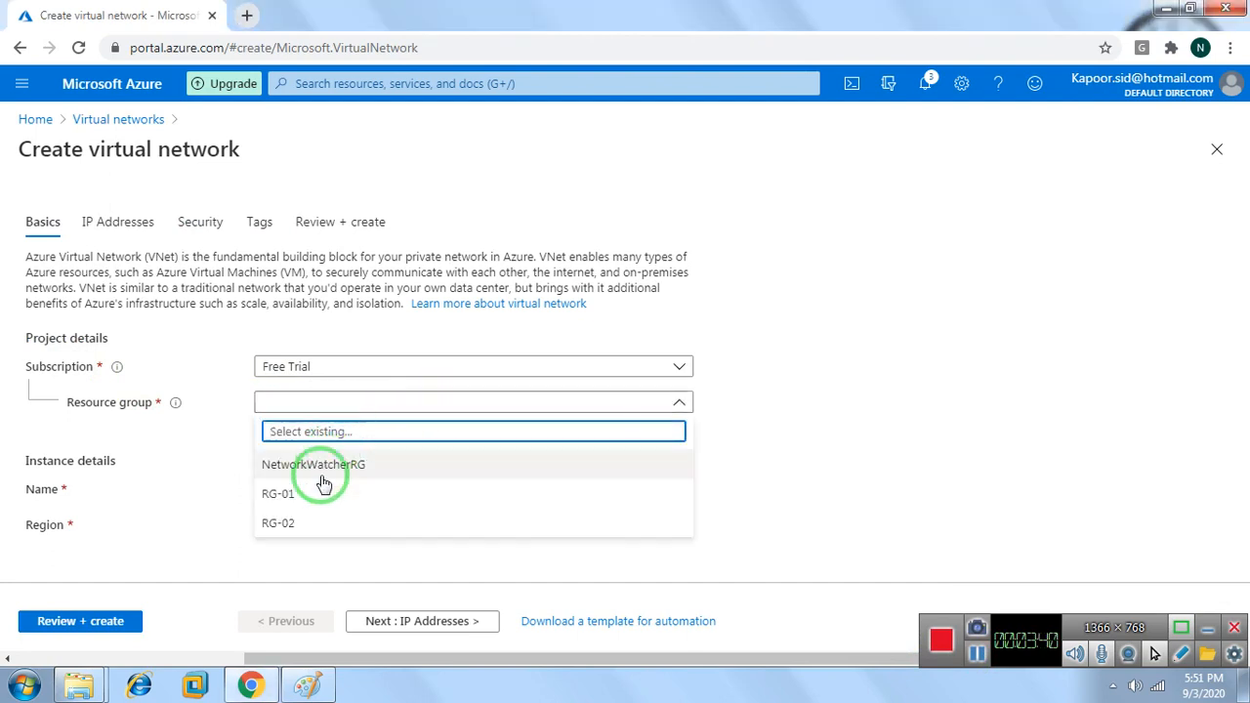
left_click(279, 519)
left_click(327, 488)
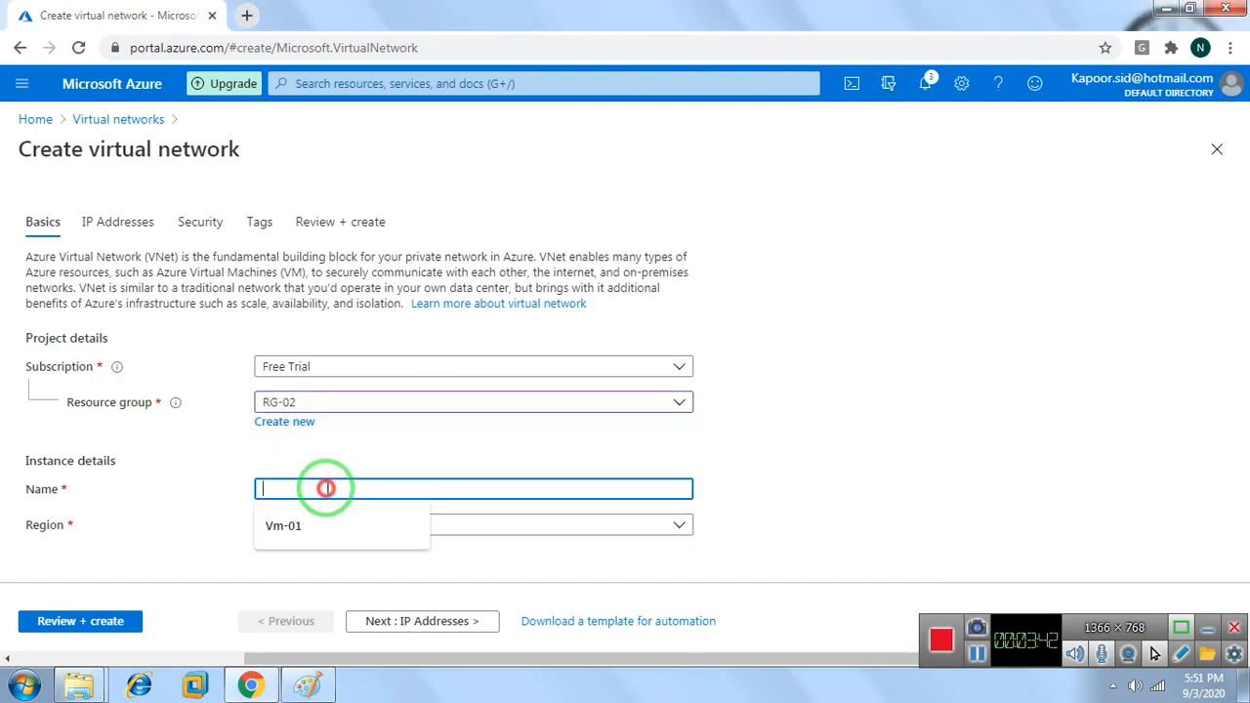
type("Vnet-02")
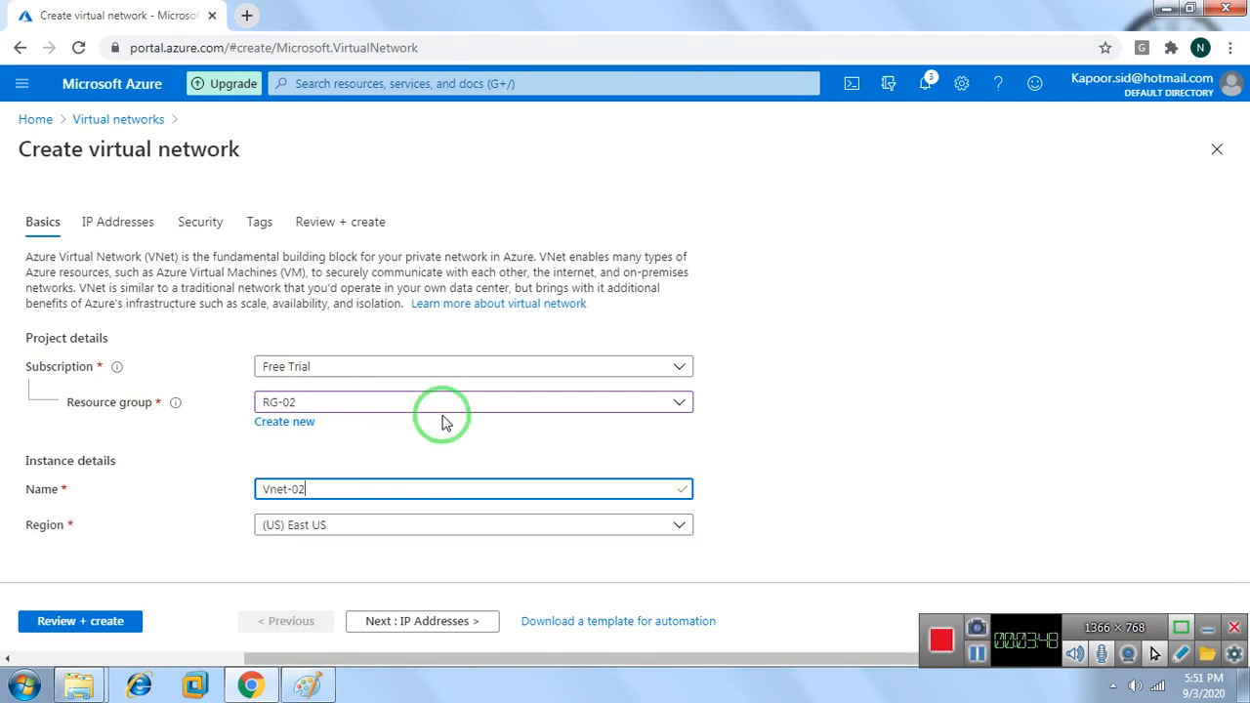
Keep the default IP address and security settings, leave the tags empty, and create the virtual network
left_click(421, 621)
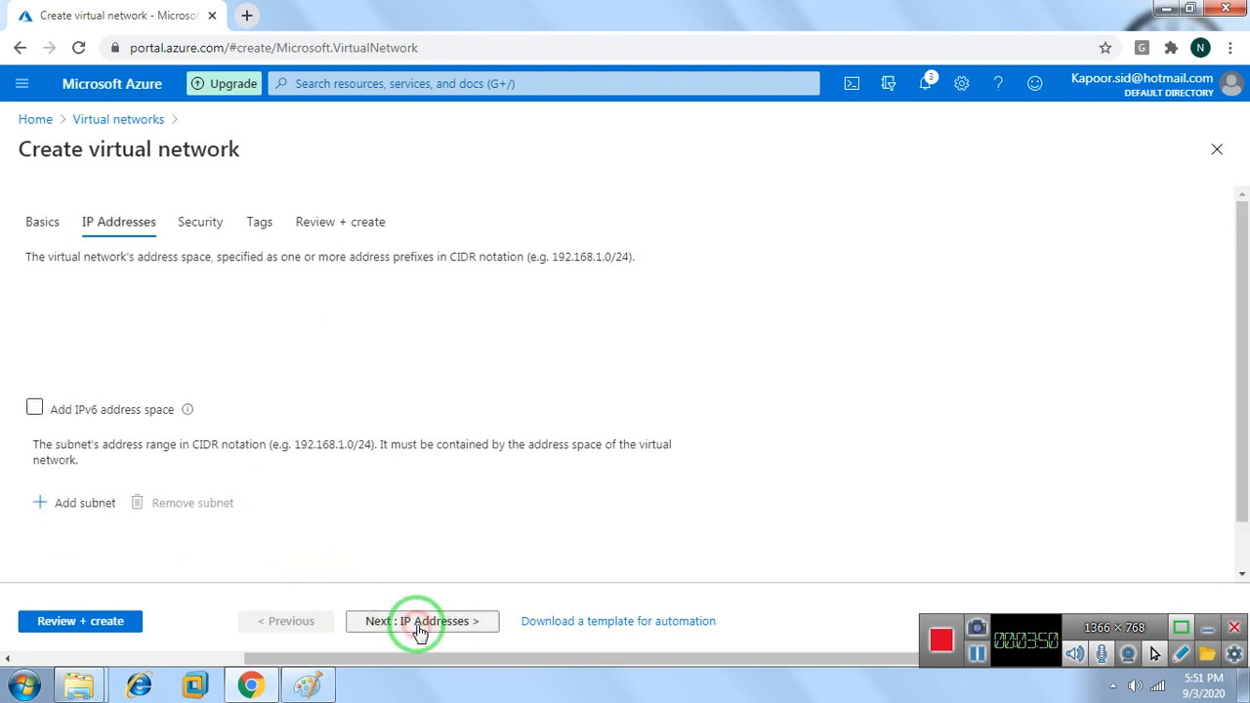
left_click(39, 319)
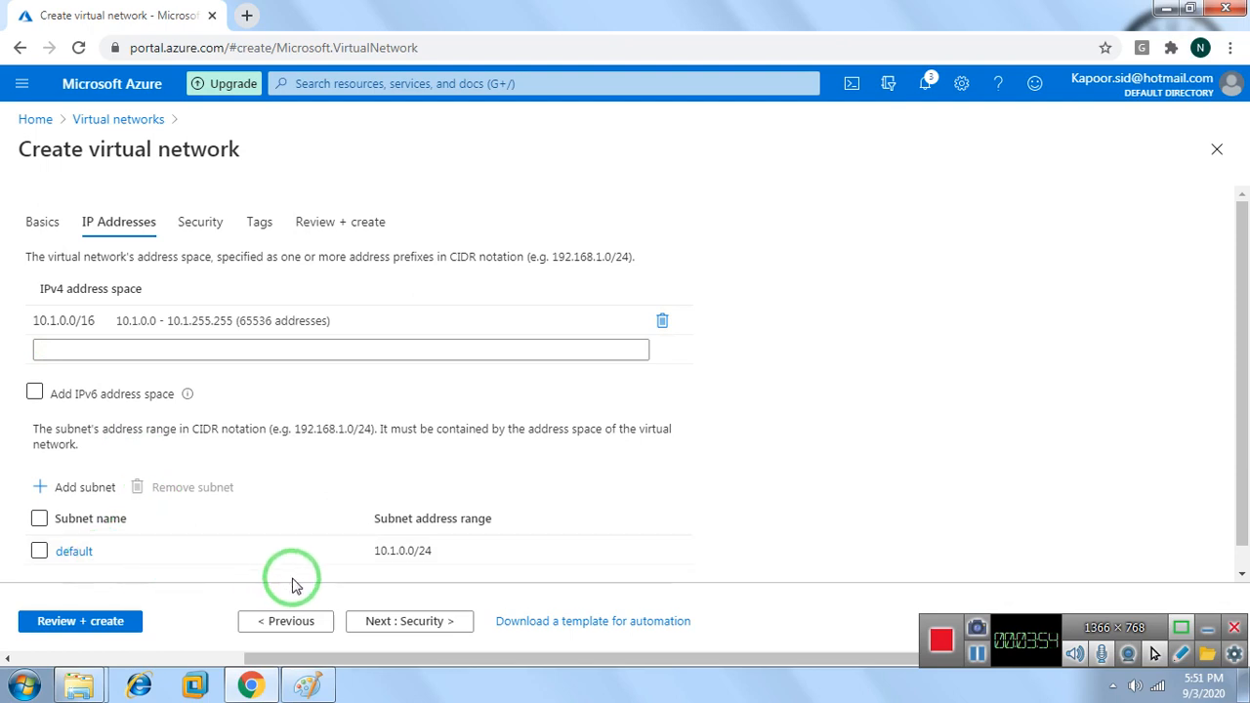
left_click(434, 633)
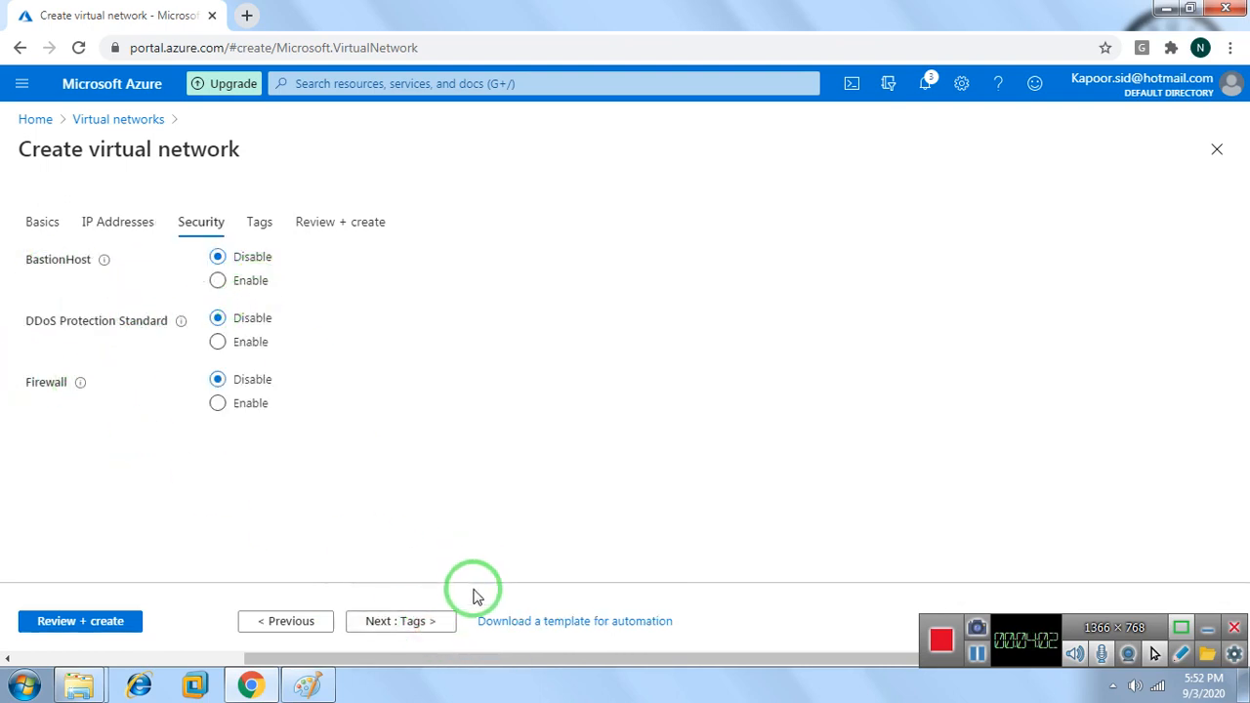
left_click(400, 626)
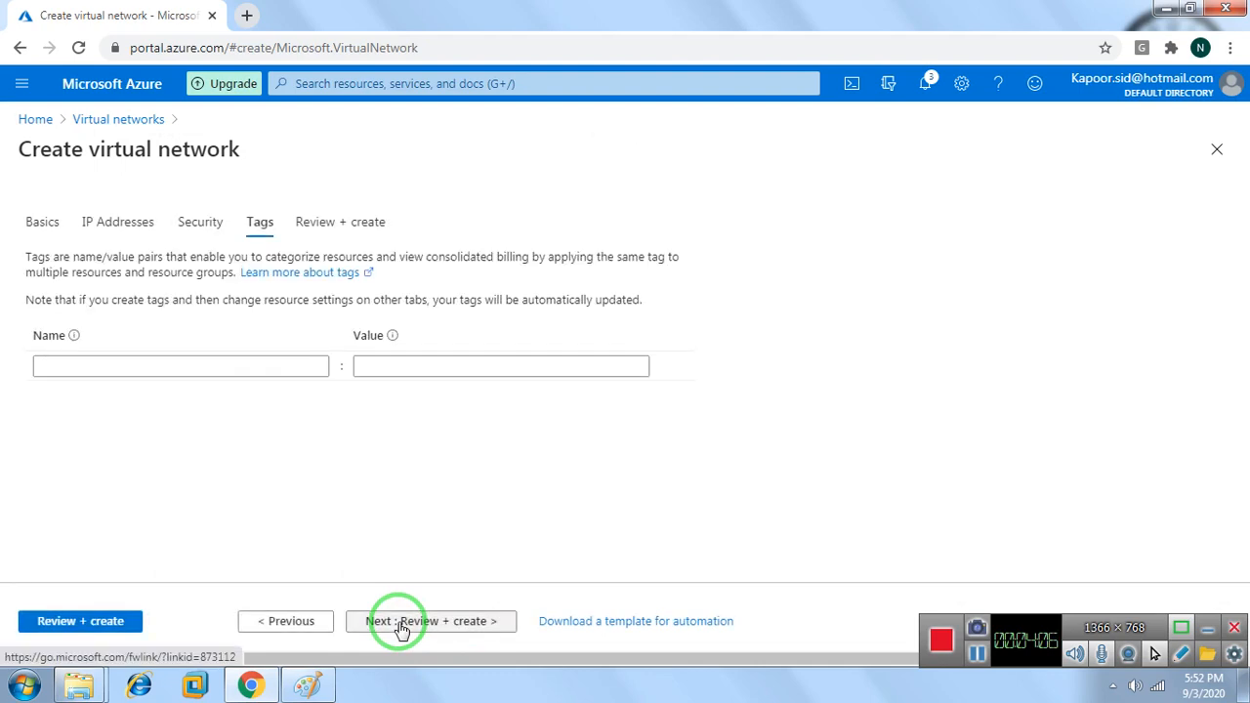
left_click(400, 626)
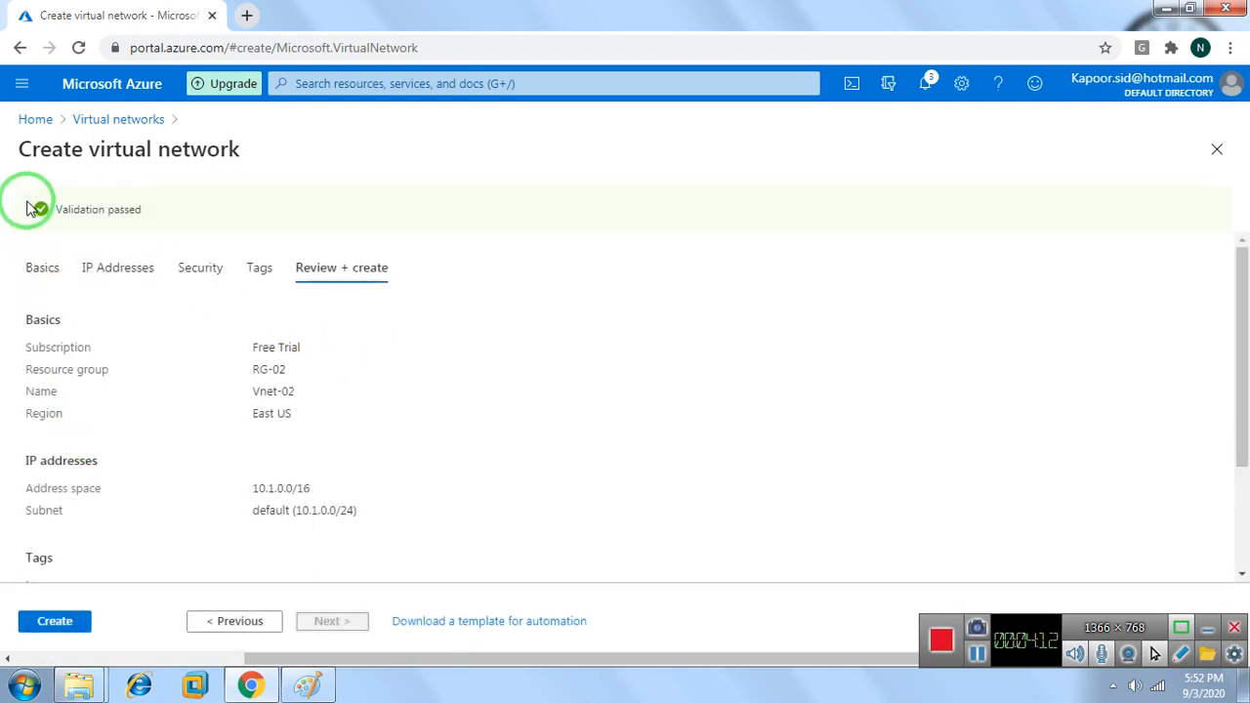
left_click(34, 620)
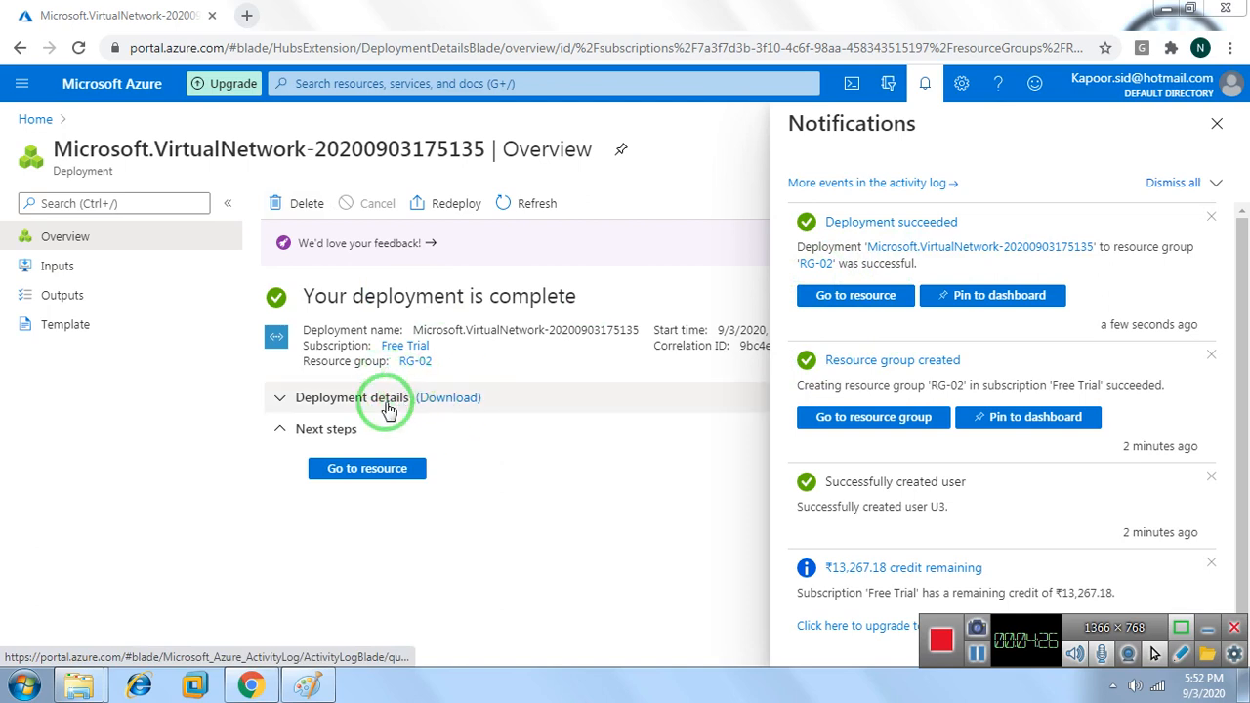
Check the refreshed list of virtual networks for the newly created Vnet-02
left_click(33, 121)
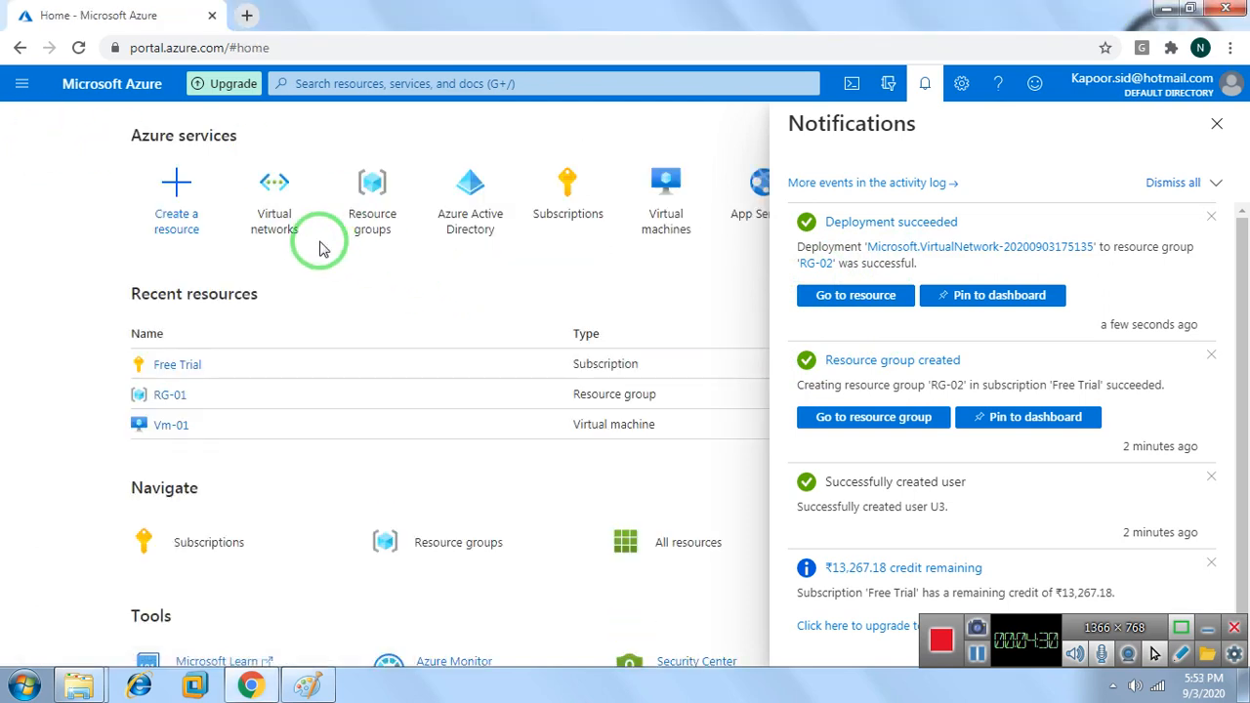
left_click(276, 188)
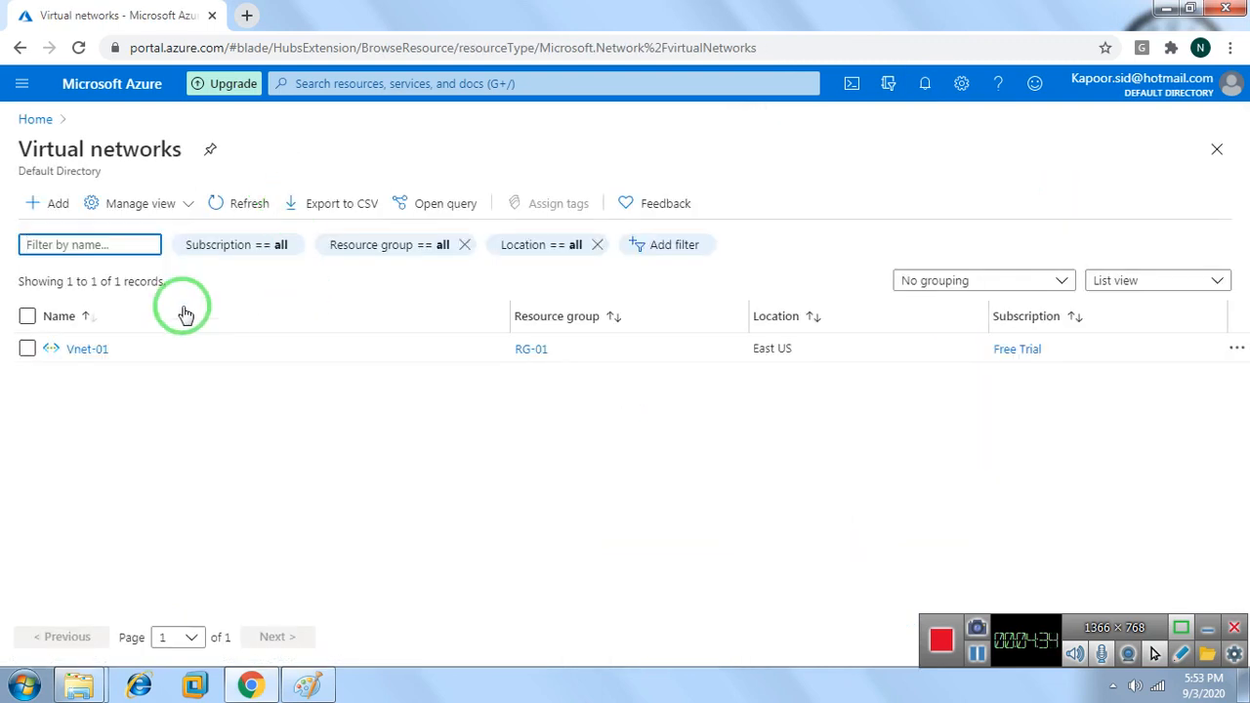
left_click(233, 210)
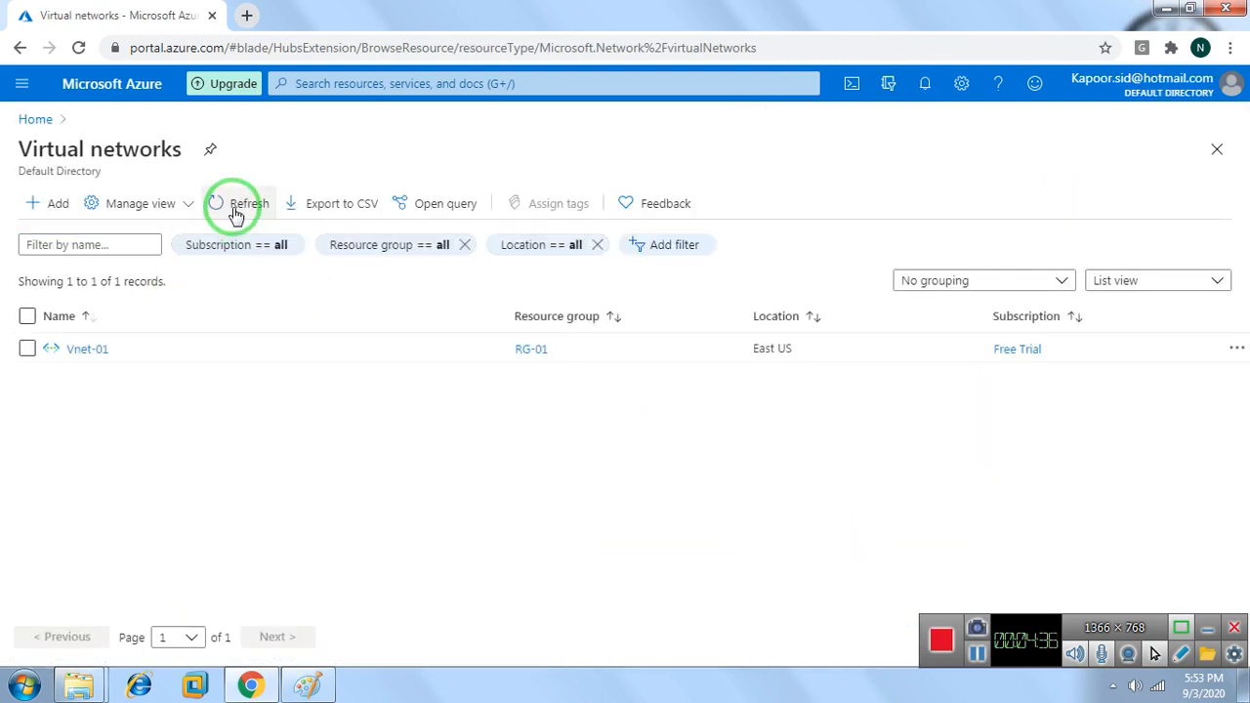
left_click(234, 210)
left_click(234, 210)
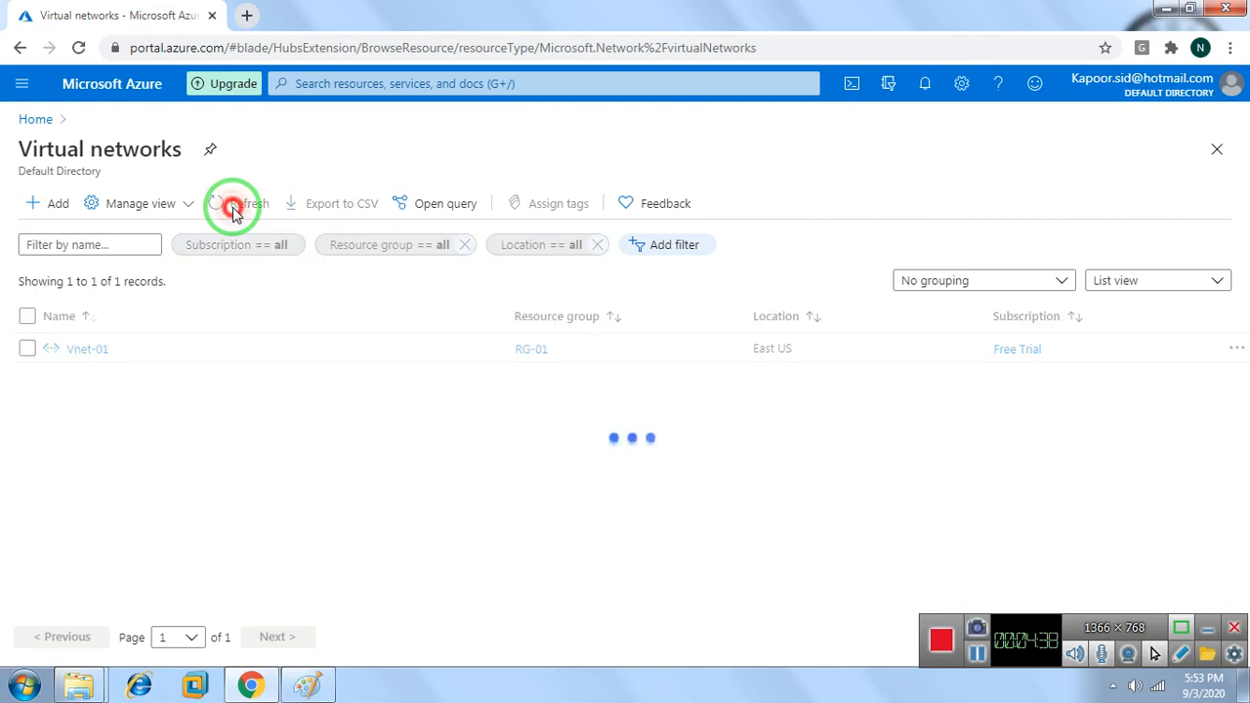
left_click(79, 48)
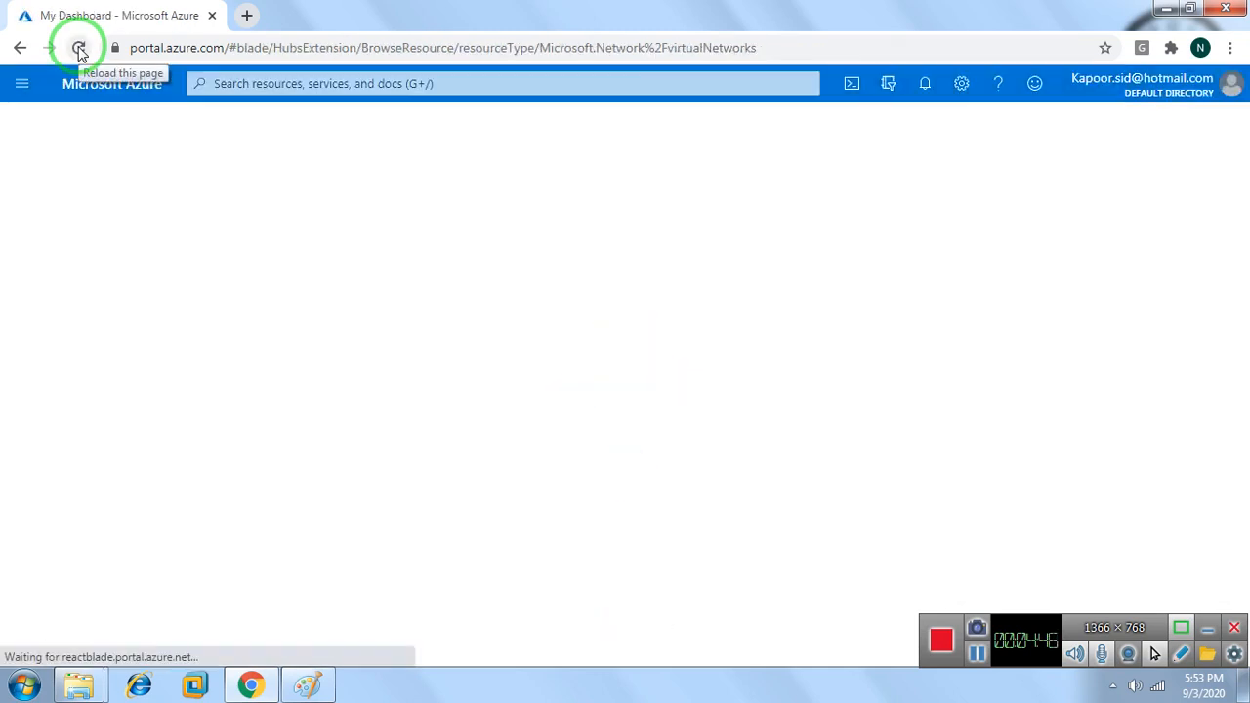
left_click(978, 656)
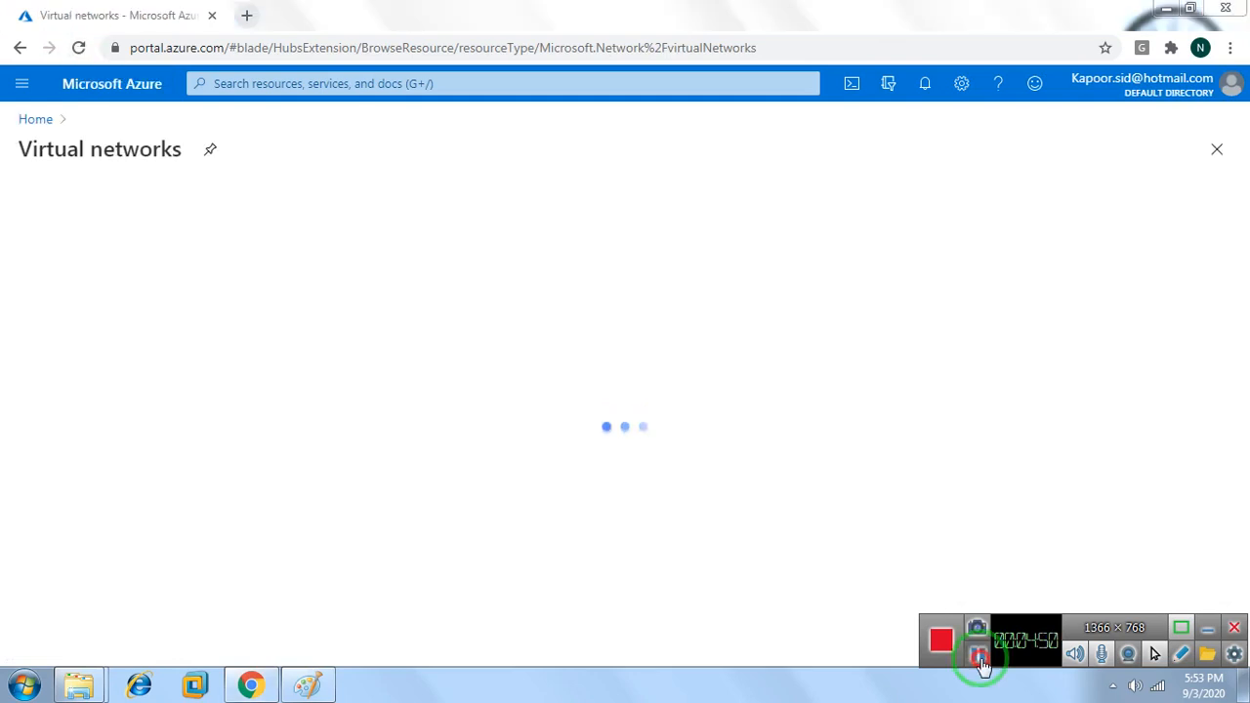
left_click(979, 656)
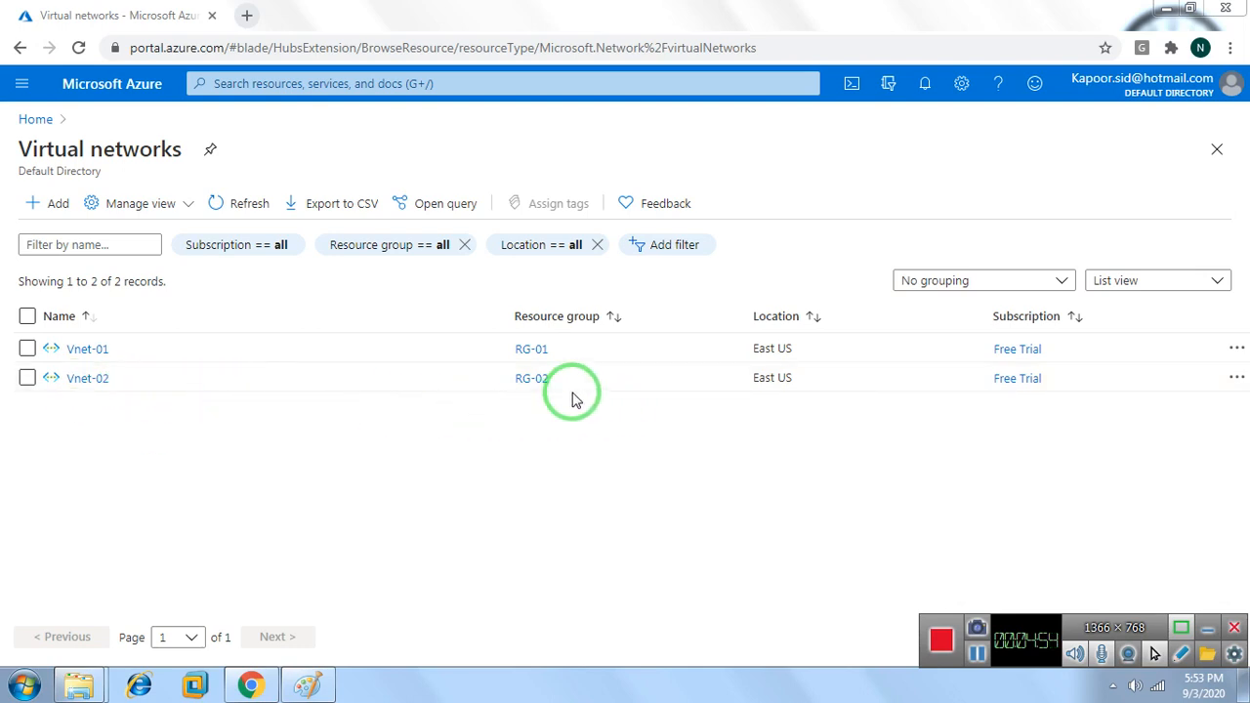
Start creating a new virtual machine from the virtual machines list and dismiss the notification
left_click(31, 121)
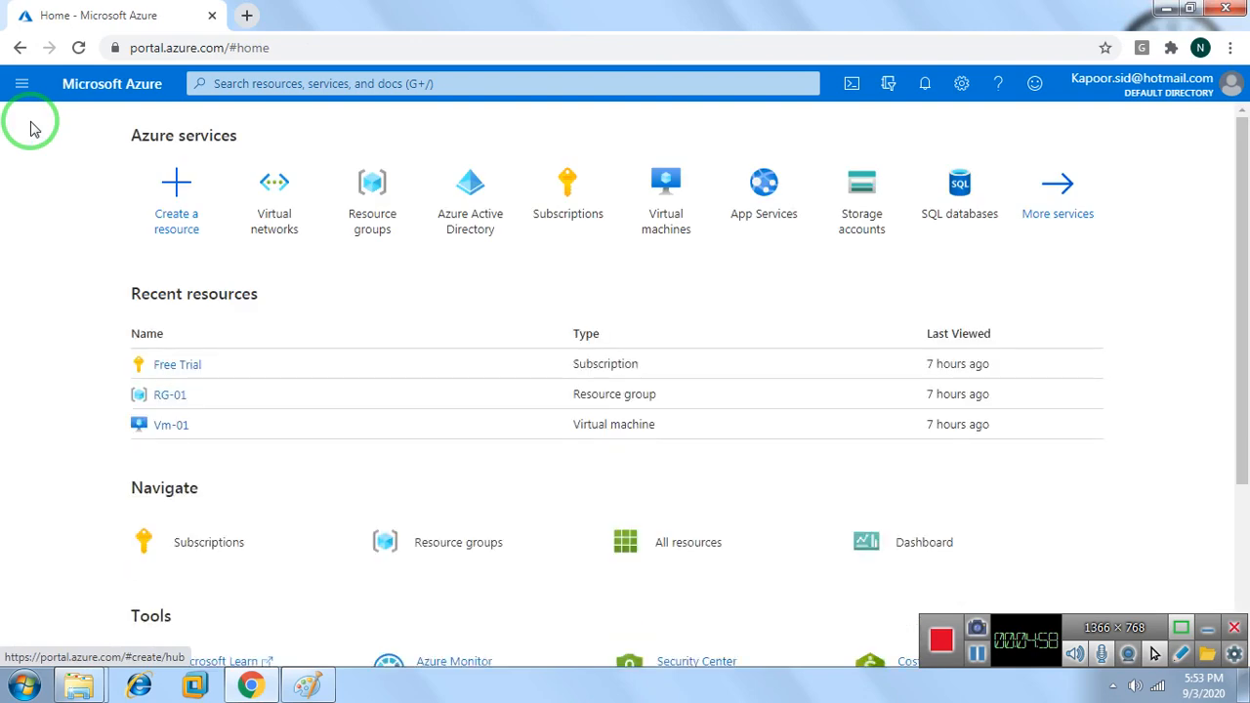
left_click(656, 205)
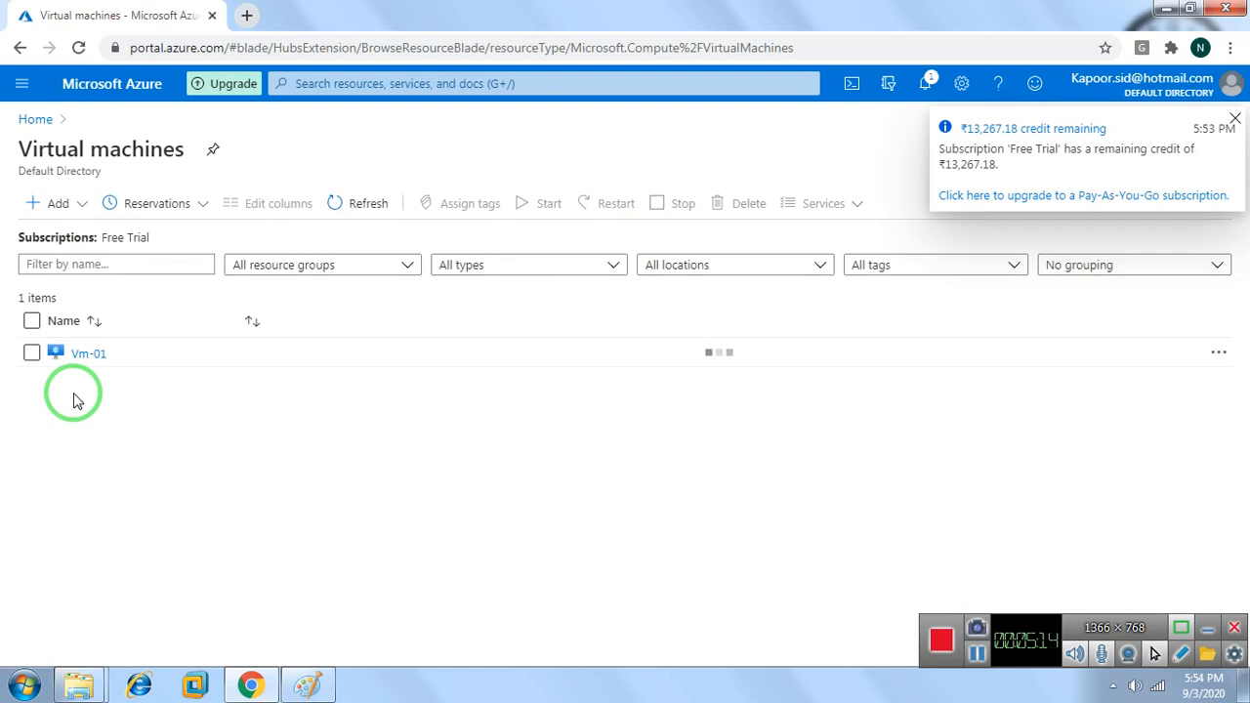
left_click(978, 654)
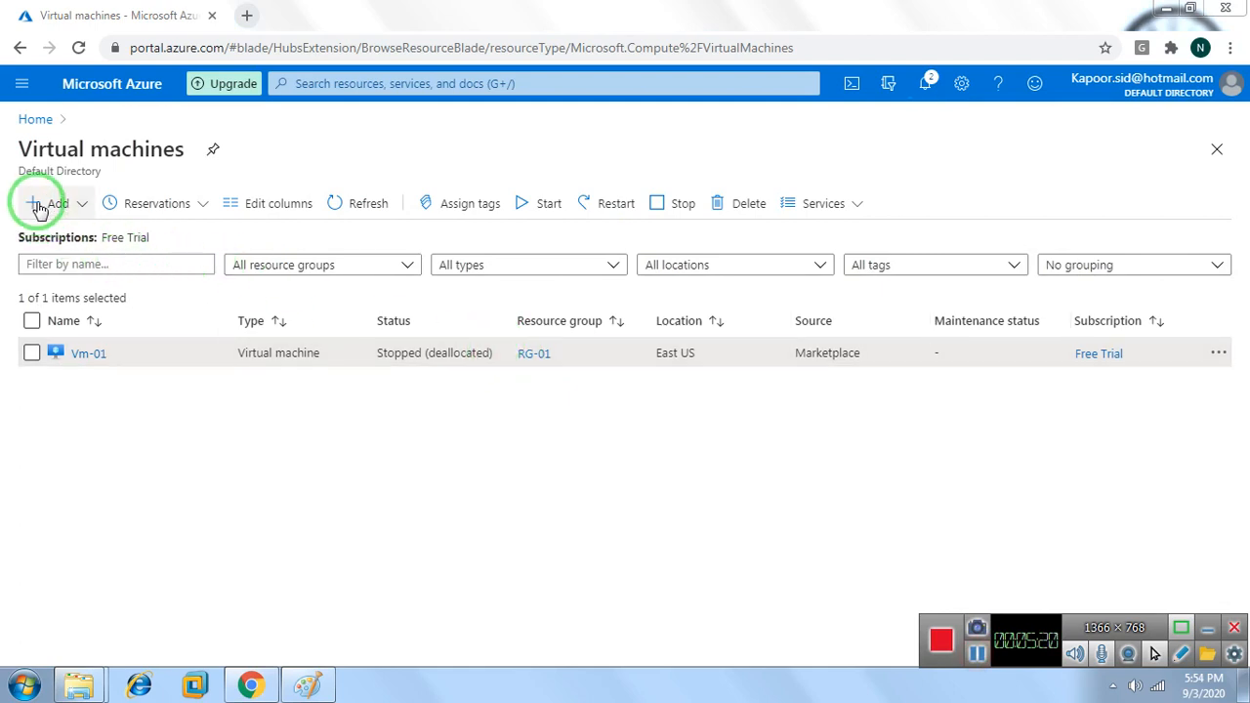
left_click(74, 205)
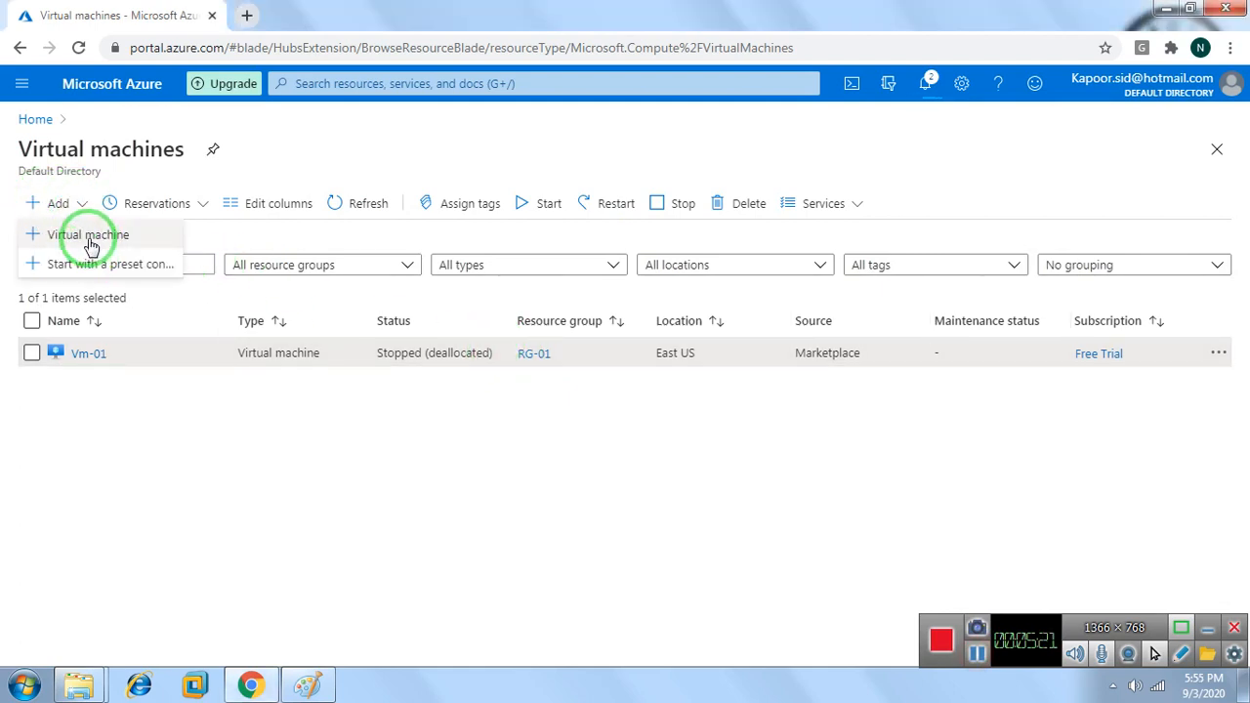
left_click(88, 235)
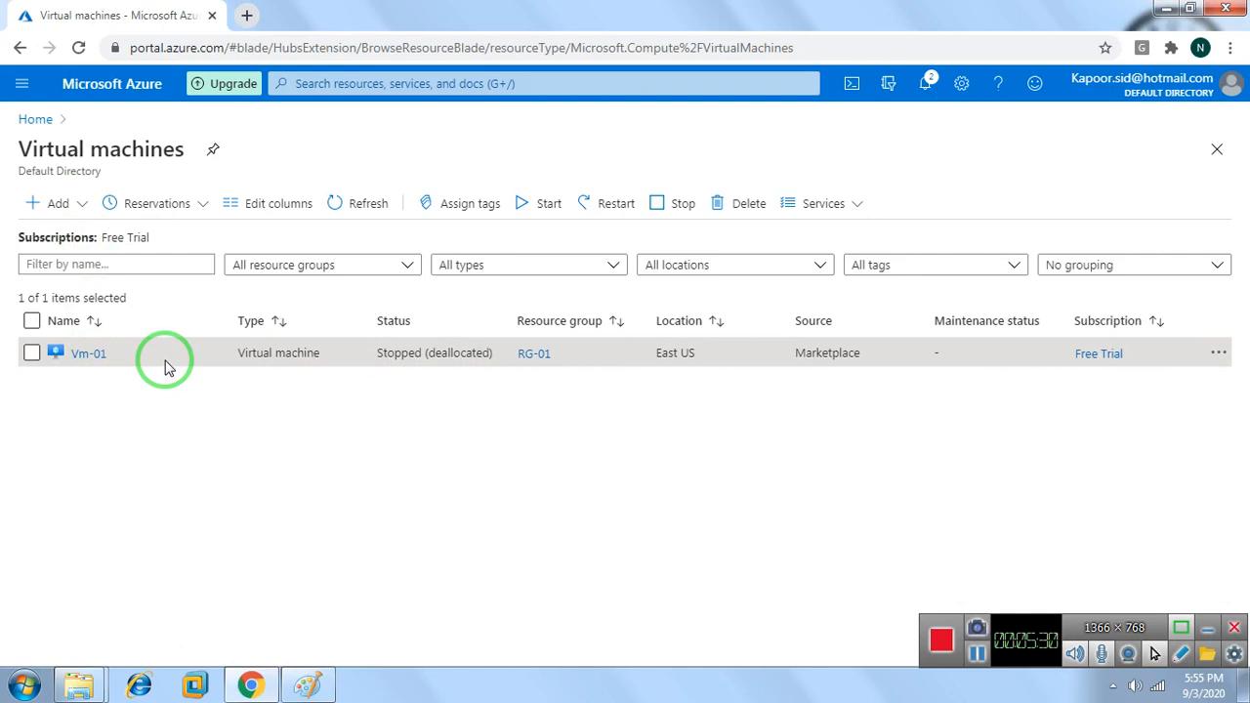
left_click(59, 206)
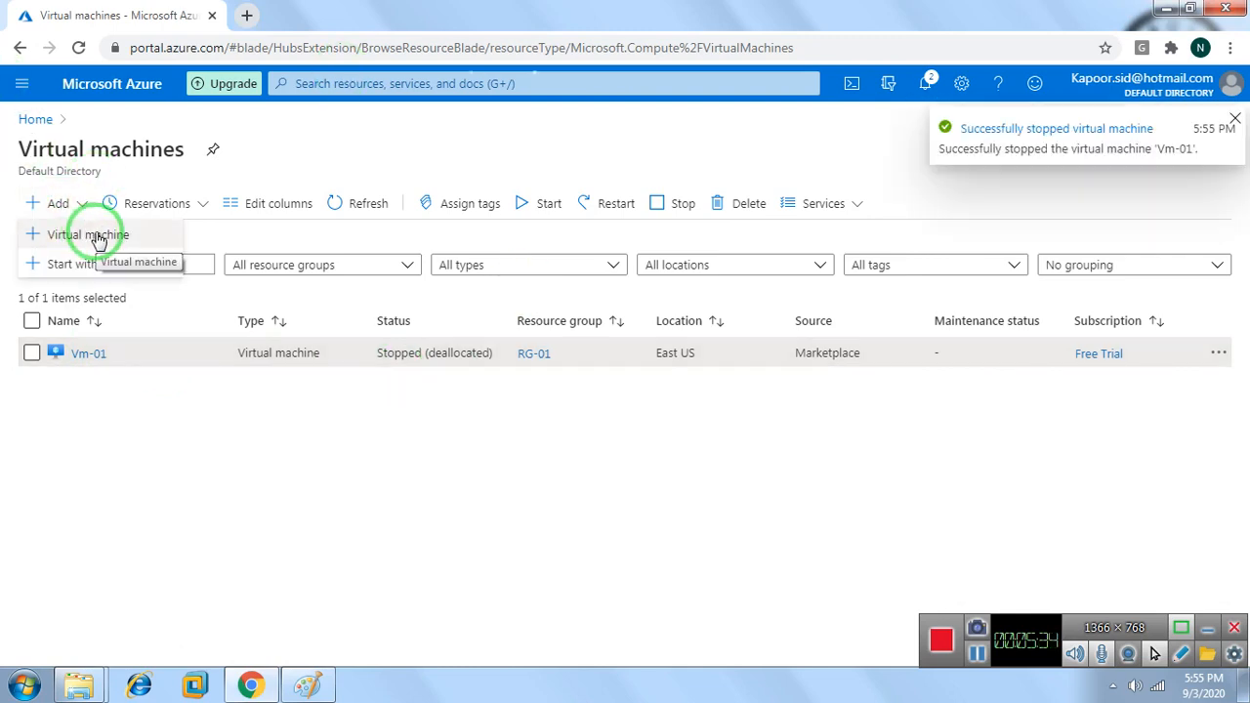
left_click(96, 236)
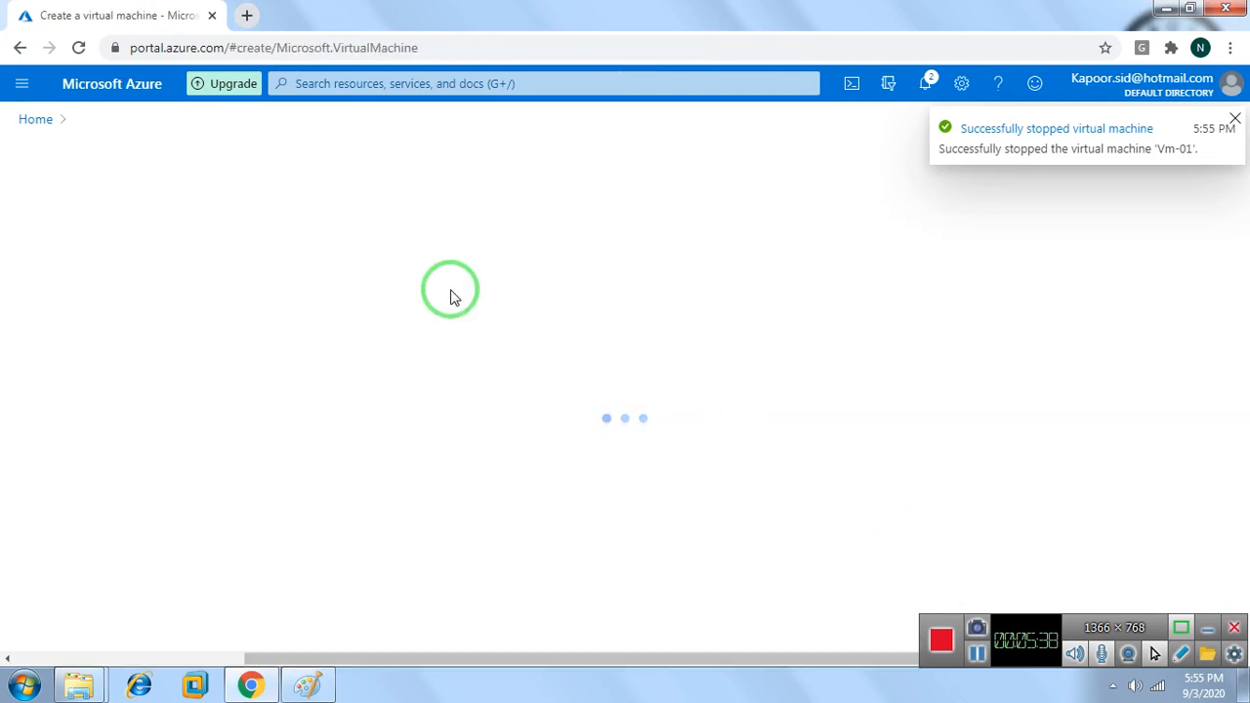
left_click(1235, 119)
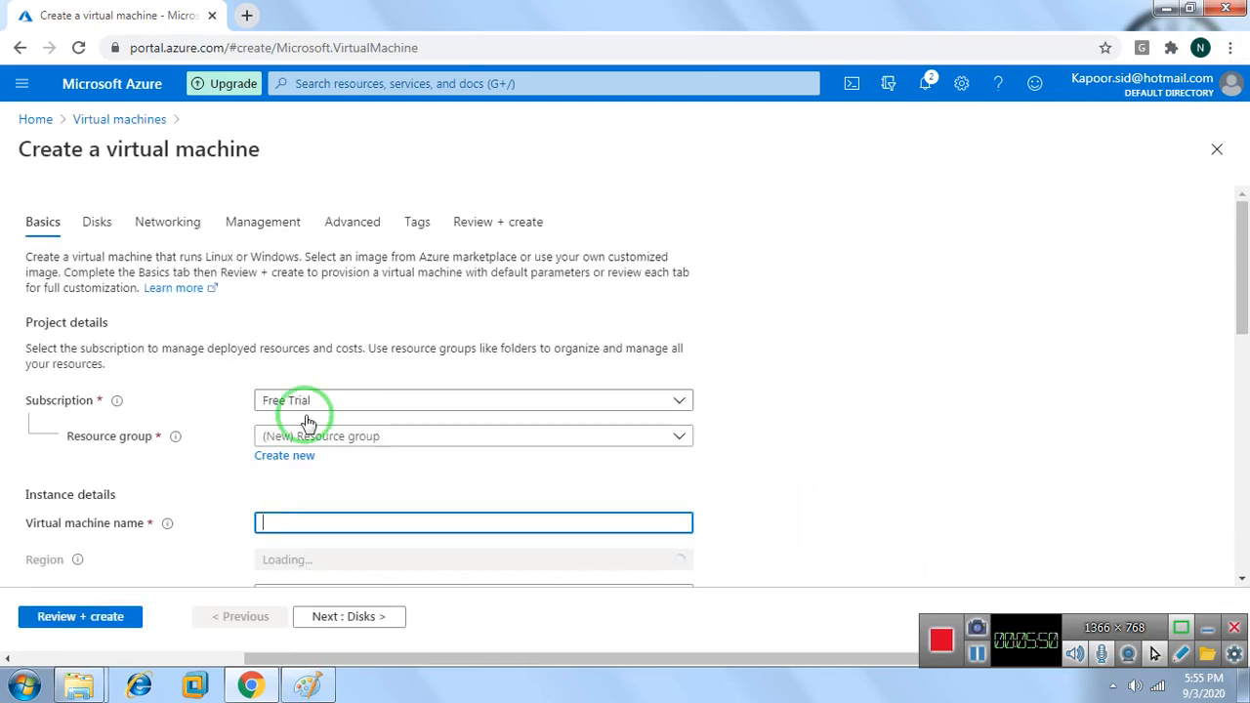
Assign the new virtual machine to resource group RG-02, name it Vm-02 and choose the Windows Server 2012 R2 Datacenter - Gen1 image
scroll(196, 414, "down", 2)
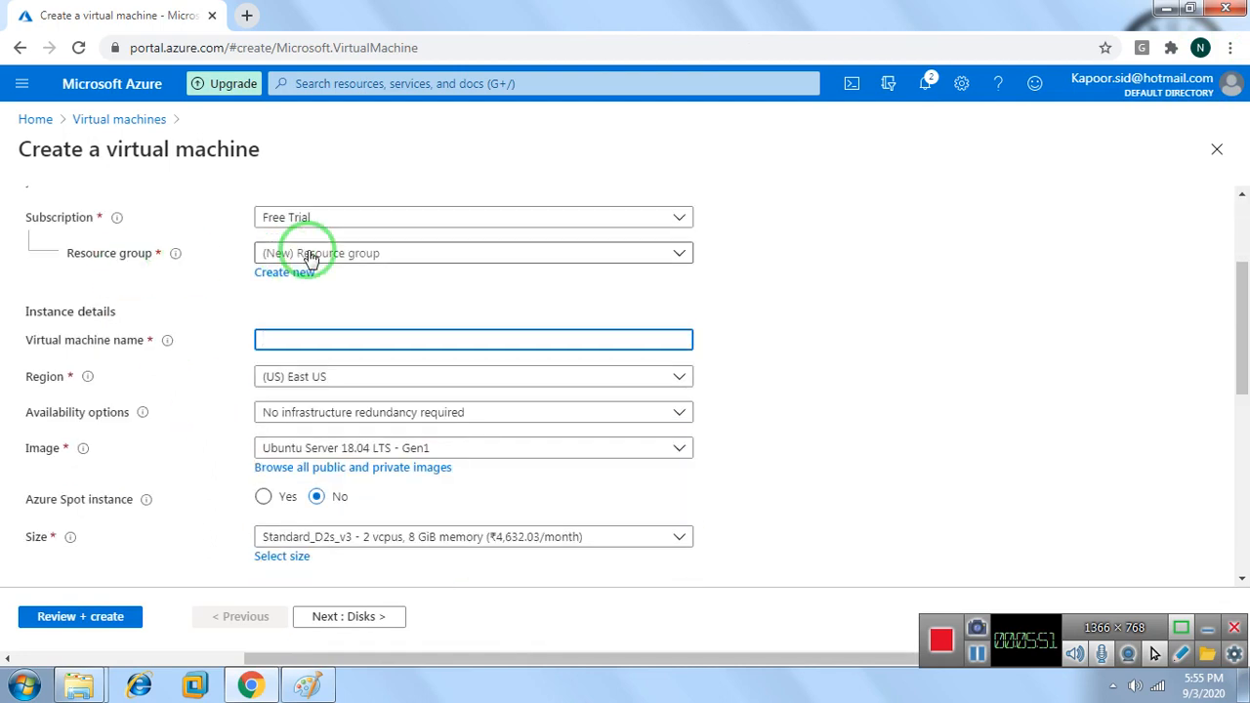
left_click(400, 253)
left_click(279, 373)
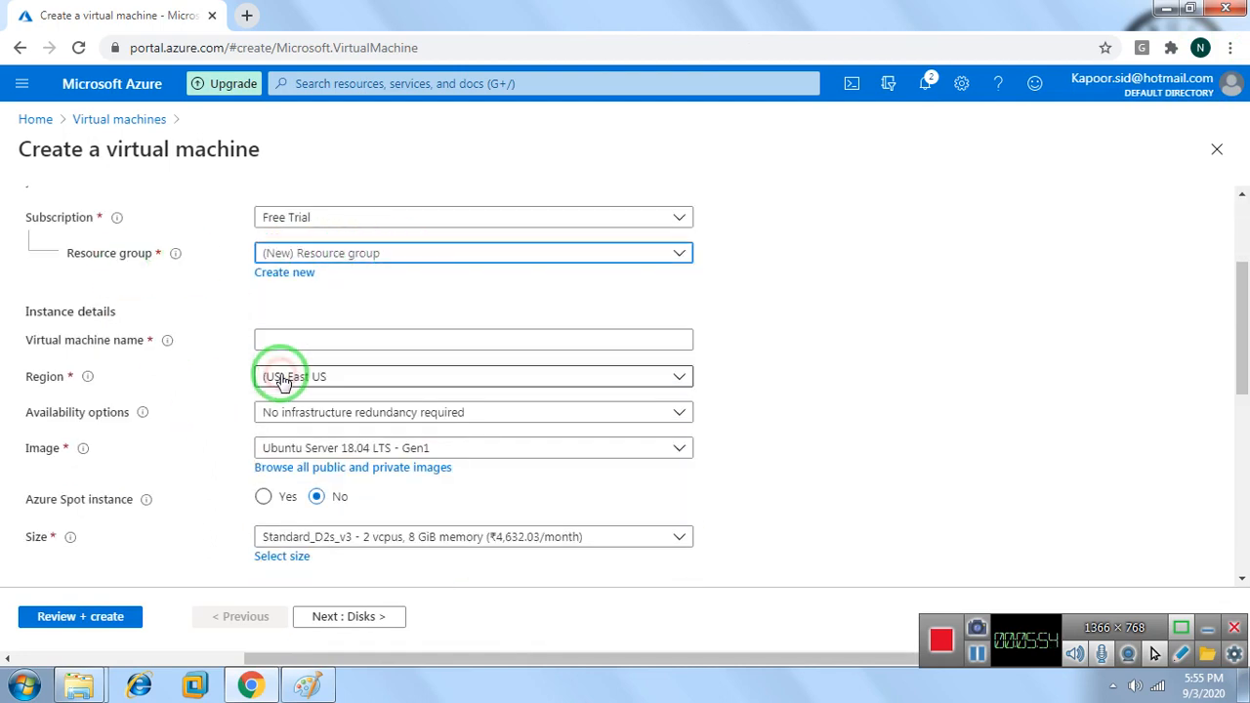
left_click(327, 333)
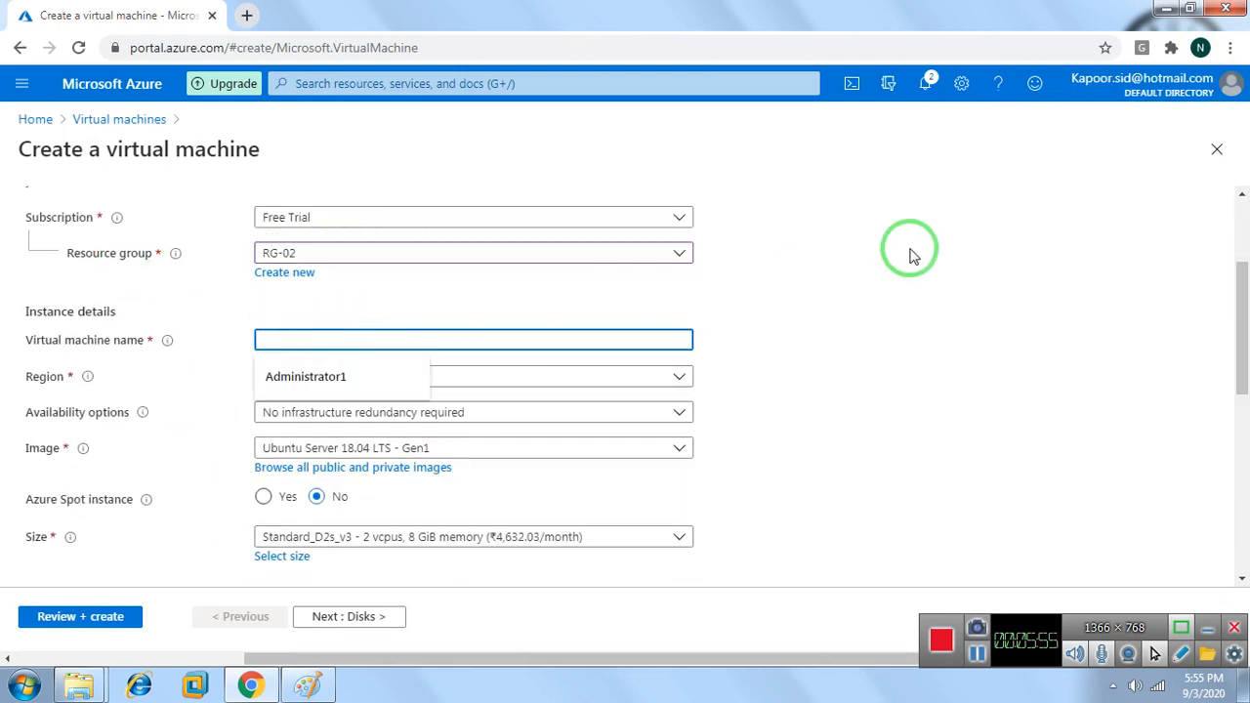
type("Vm-02")
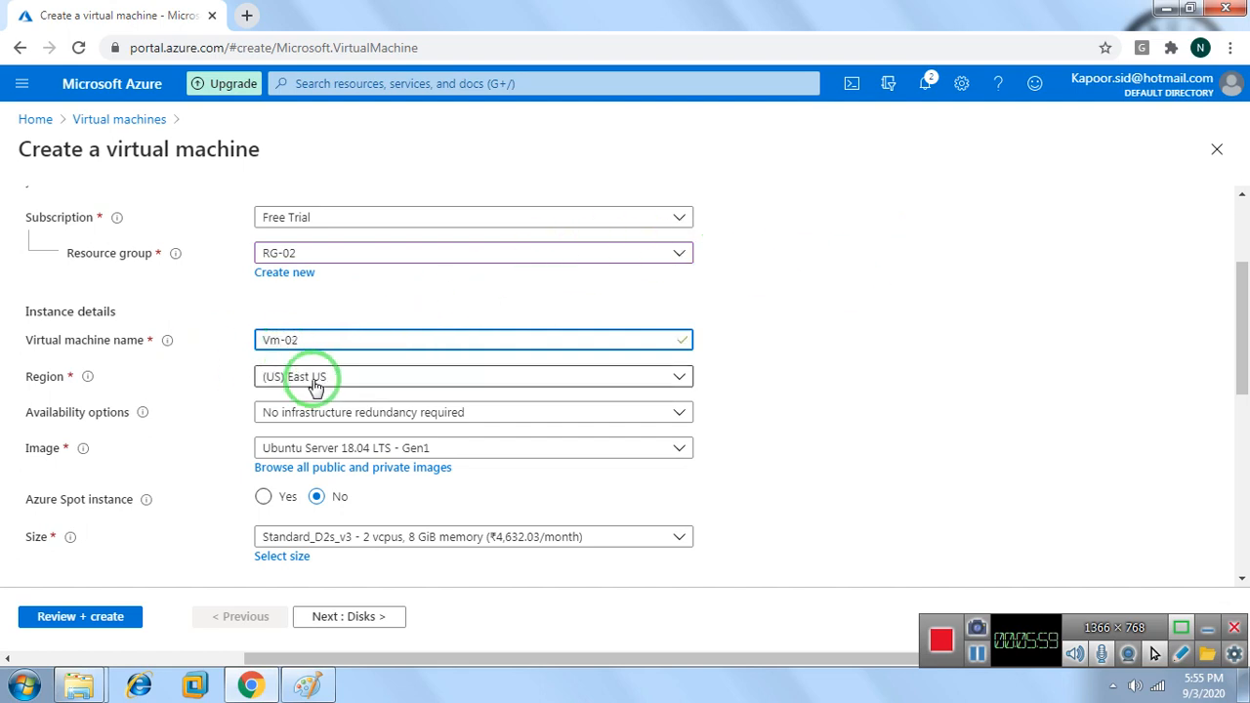
left_click(507, 445)
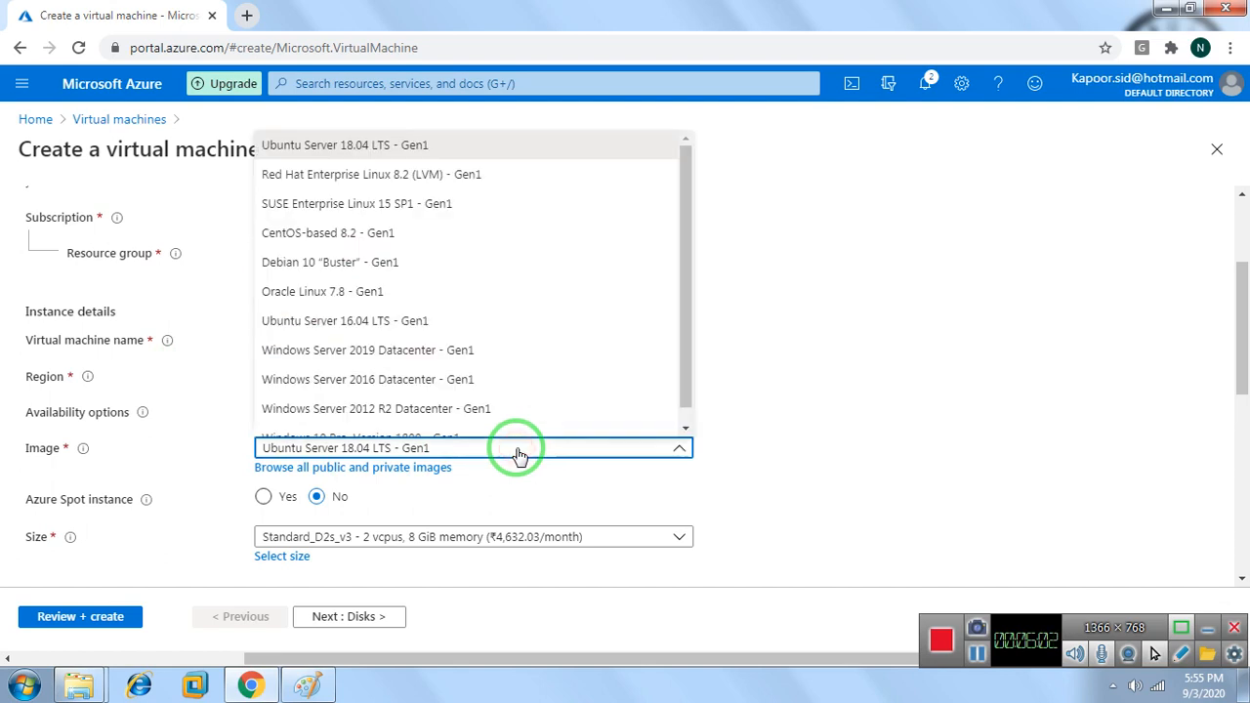
left_click(341, 408)
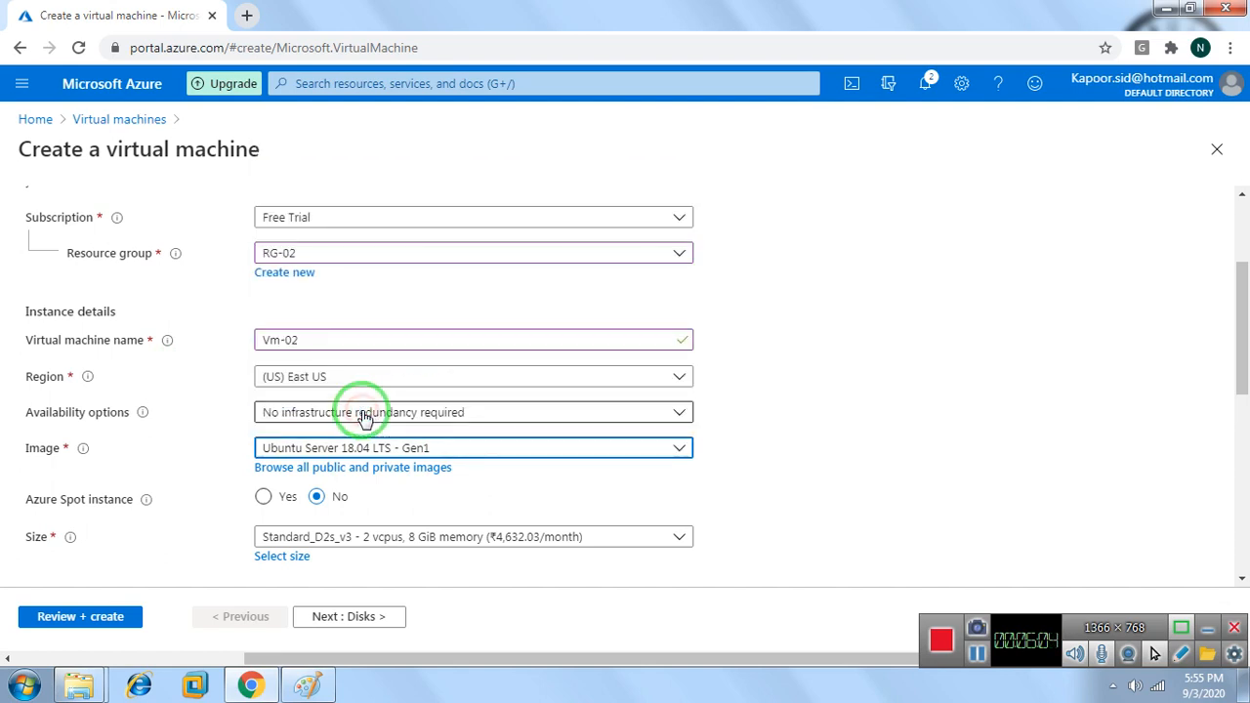
Set the administrator username to Administrator1, then enter and confirm the administrator password, retyping the confirmation
scroll(576, 491, "down", 1)
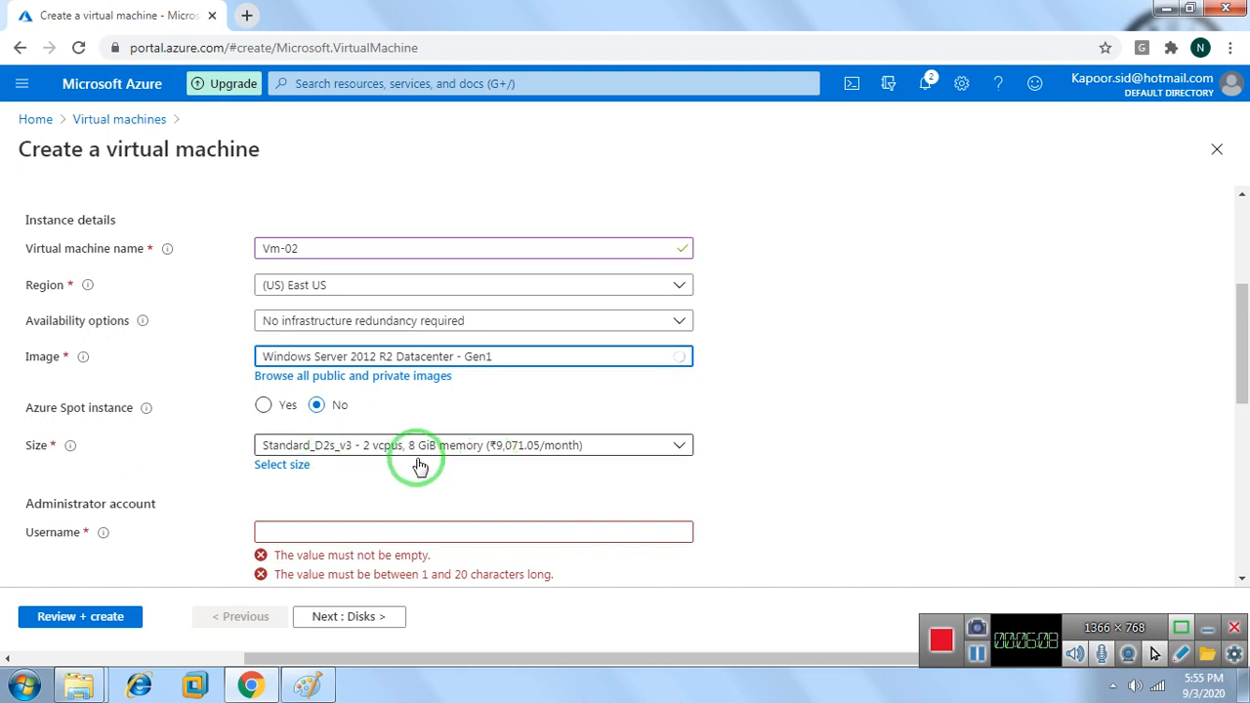
left_click(347, 531)
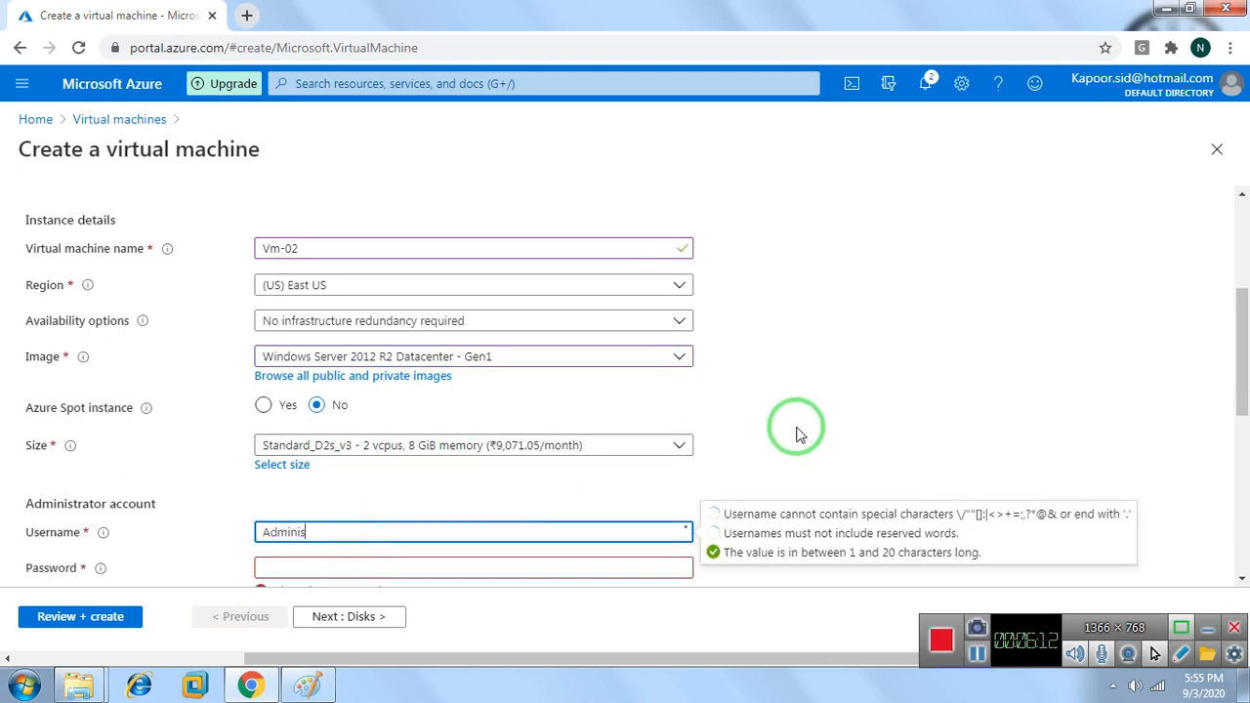
key("Tab")
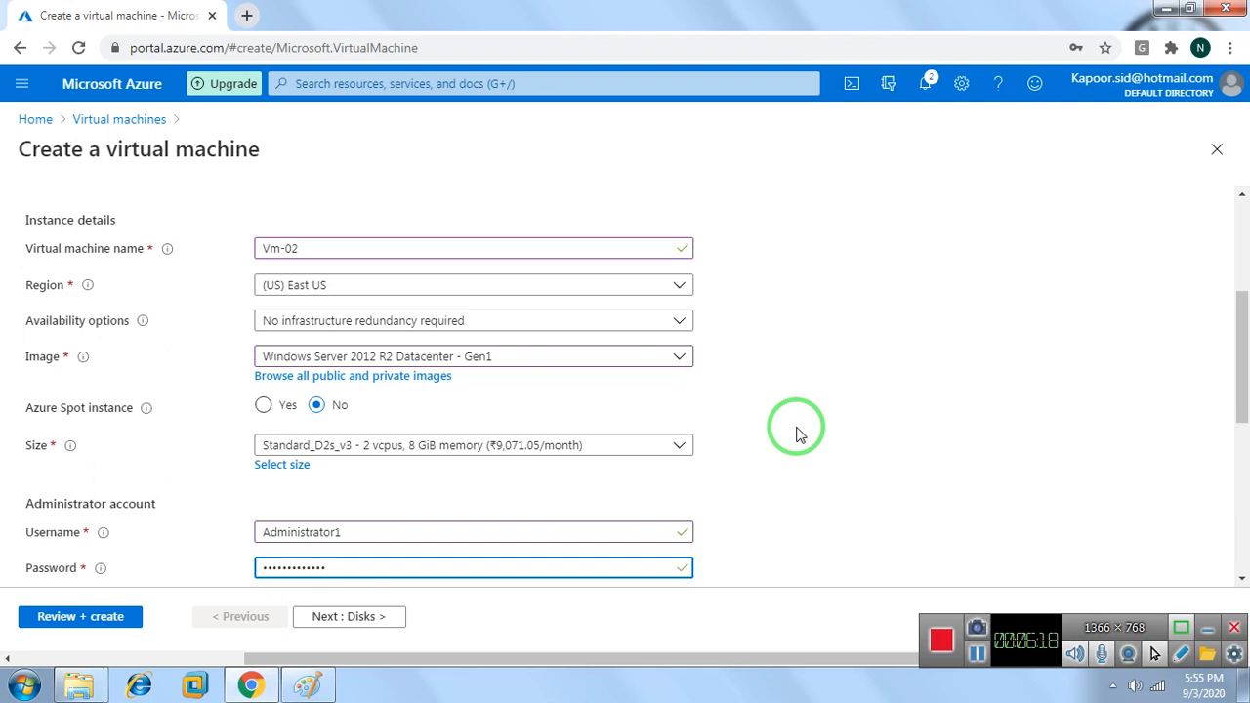
key("Tab")
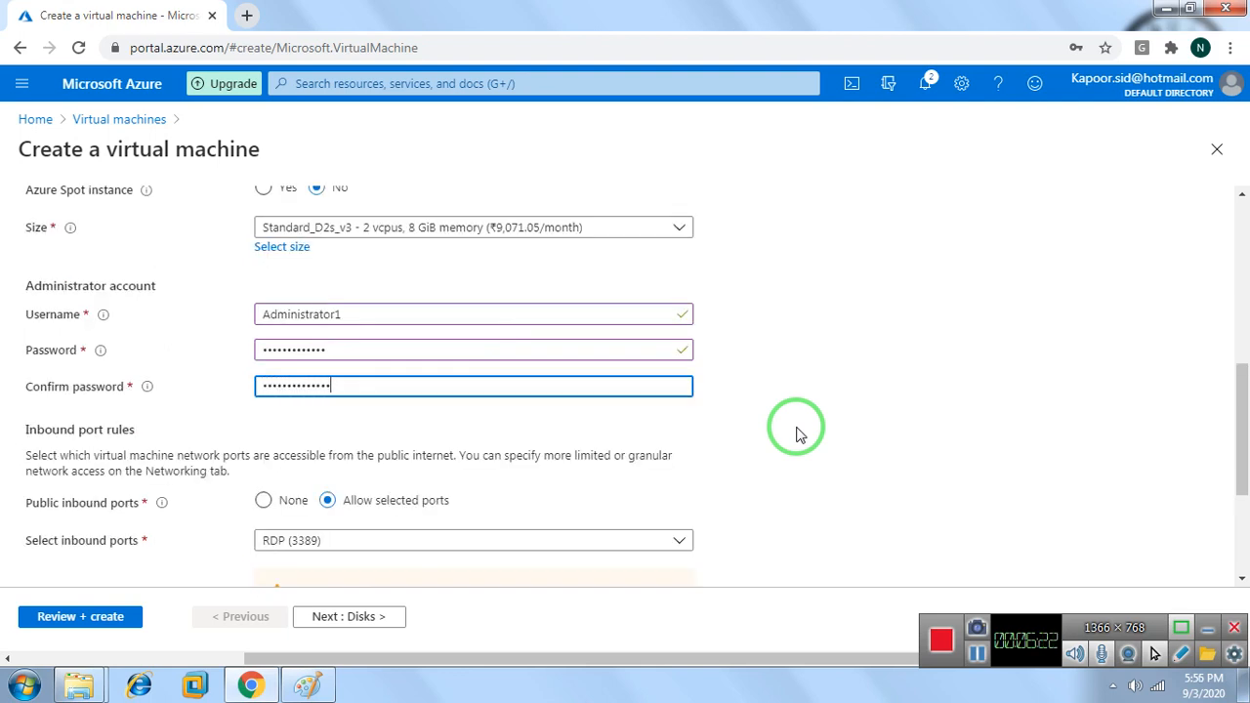
left_click_drag(348, 382, 195, 371)
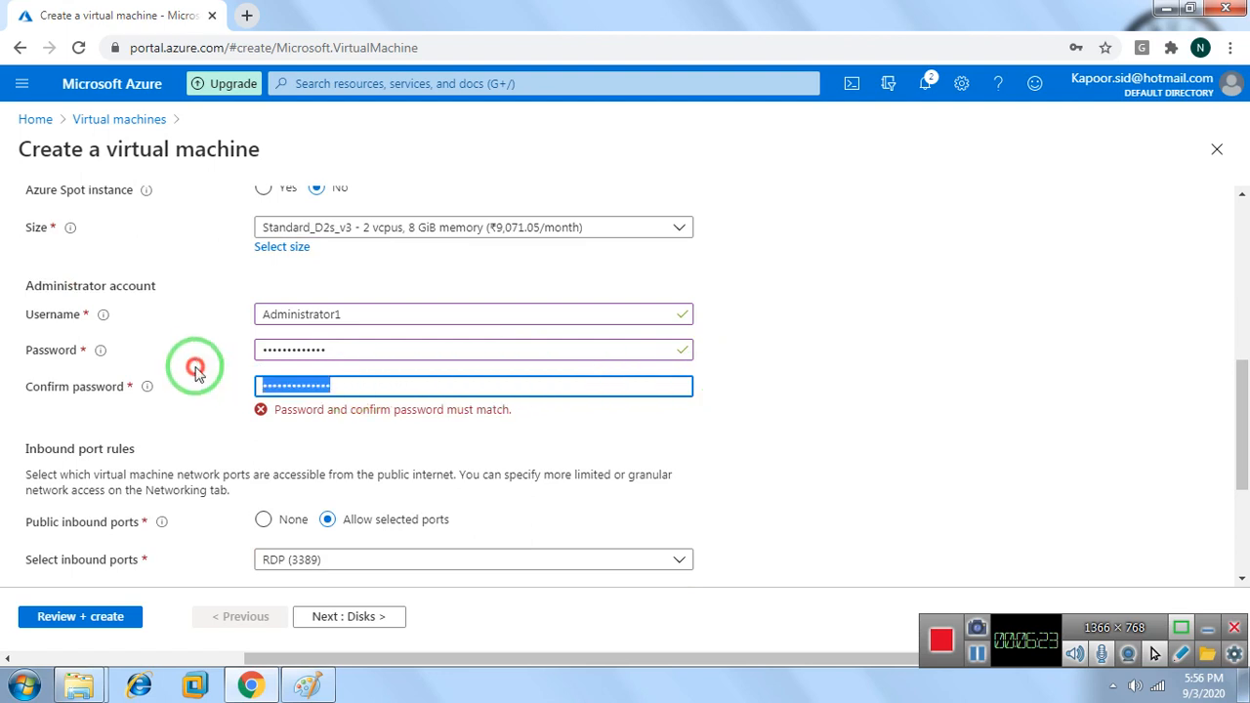
key("BackSpace")
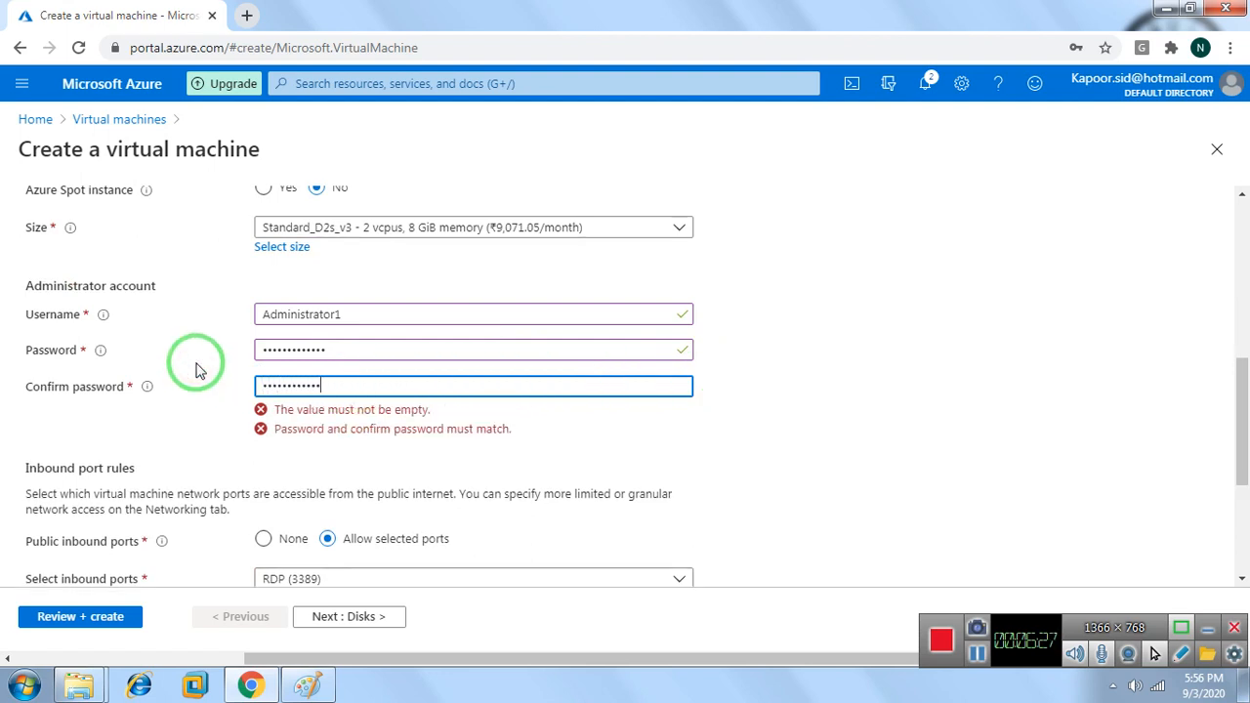
Keep the default inbound port, licensing and disk settings, and accept the networking settings with Vnet-02 as the virtual network
scroll(307, 348, "down", 3)
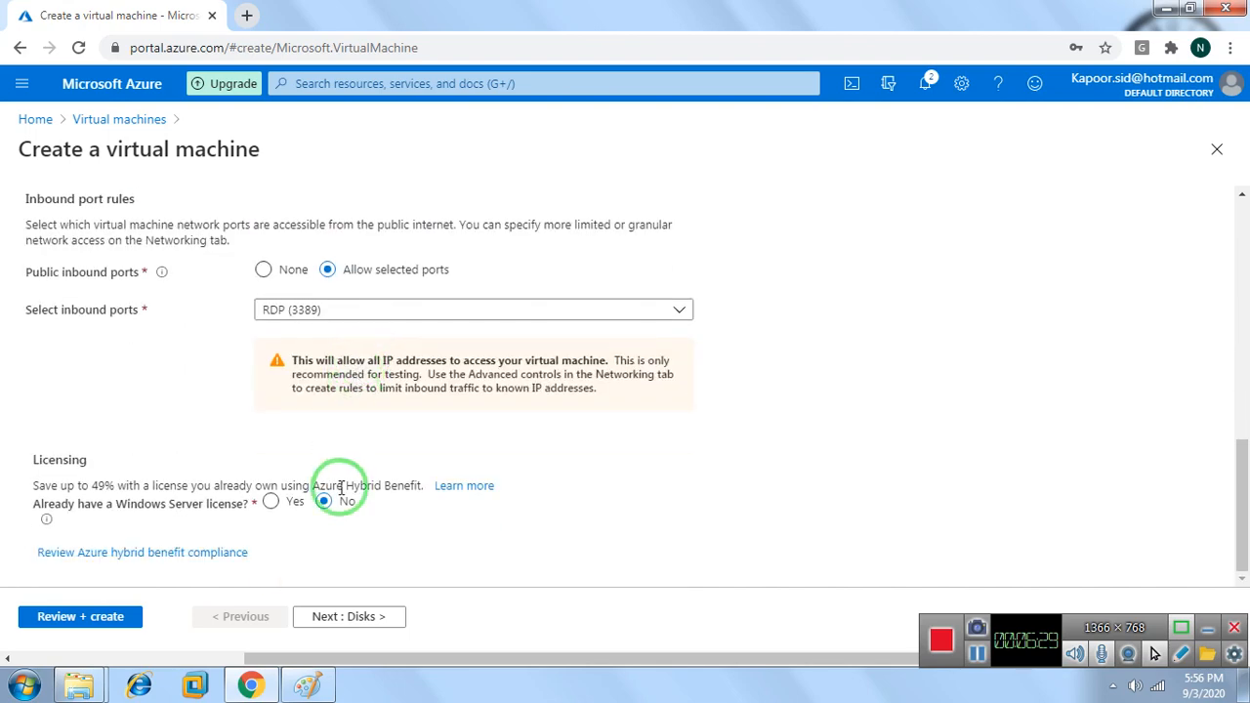
left_click(349, 621)
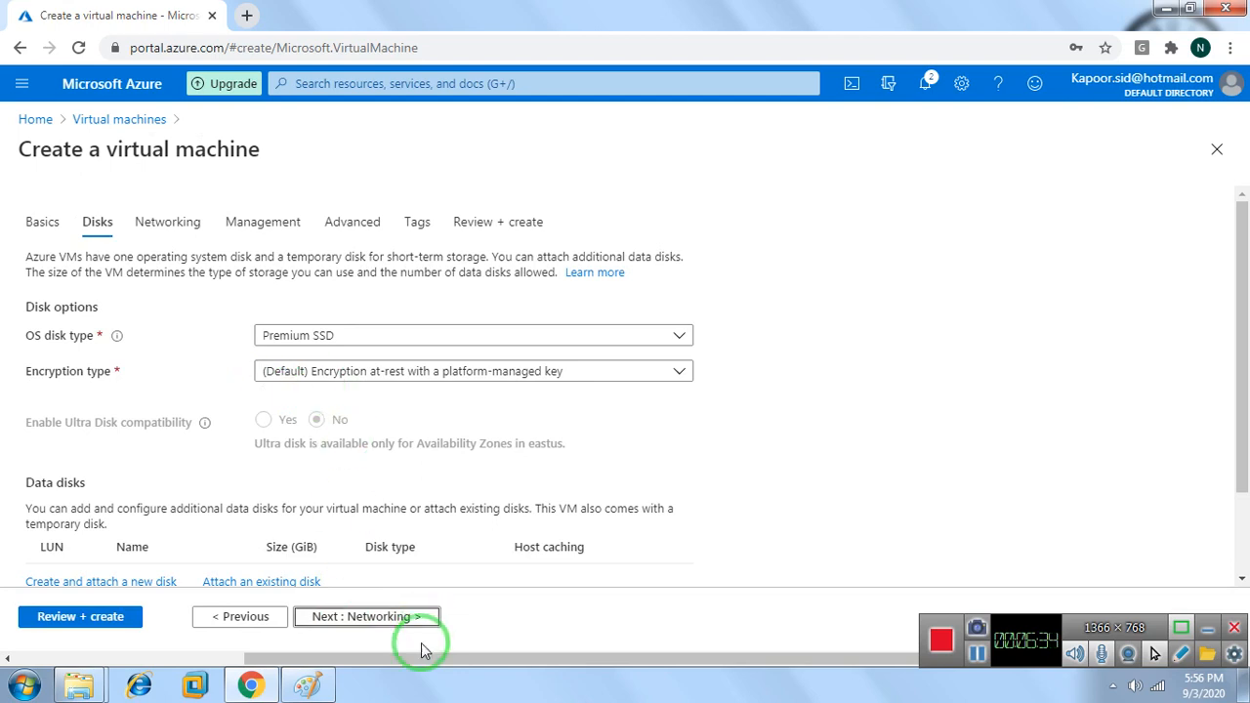
left_click(334, 621)
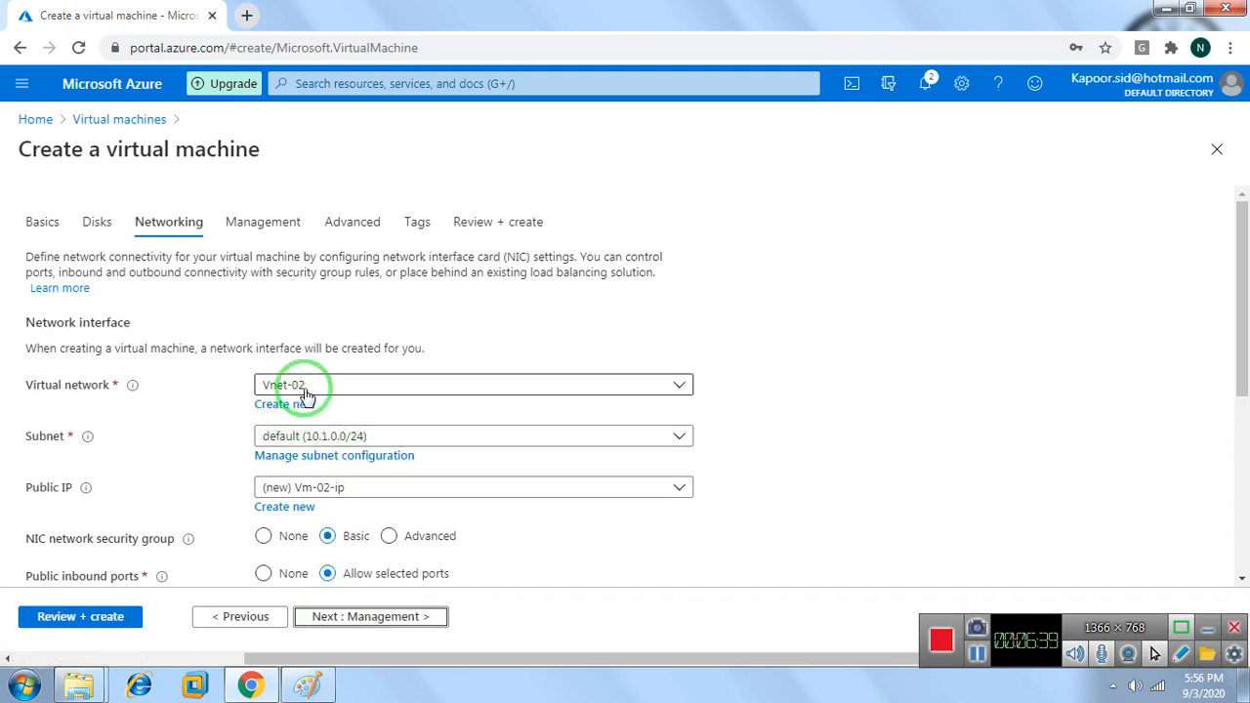
left_click(355, 630)
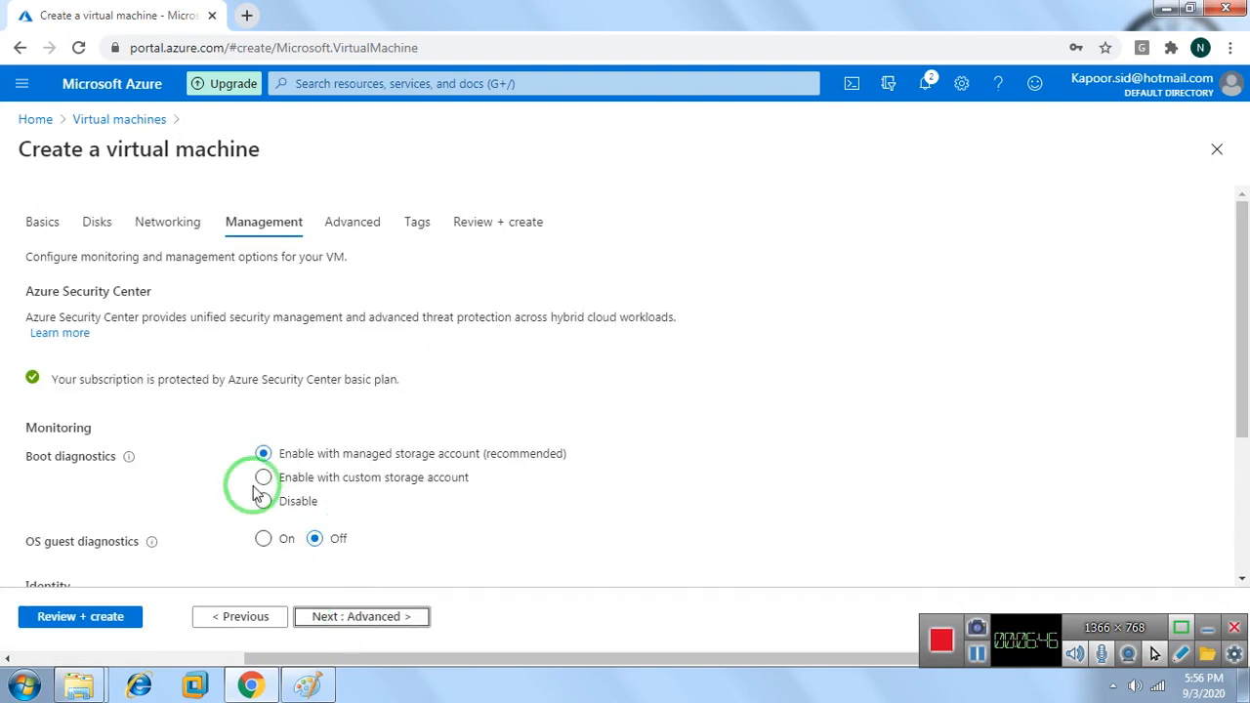
Disable boot diagnostics, keep the default advanced settings and empty tags, and create the virtual machine
left_click(261, 503)
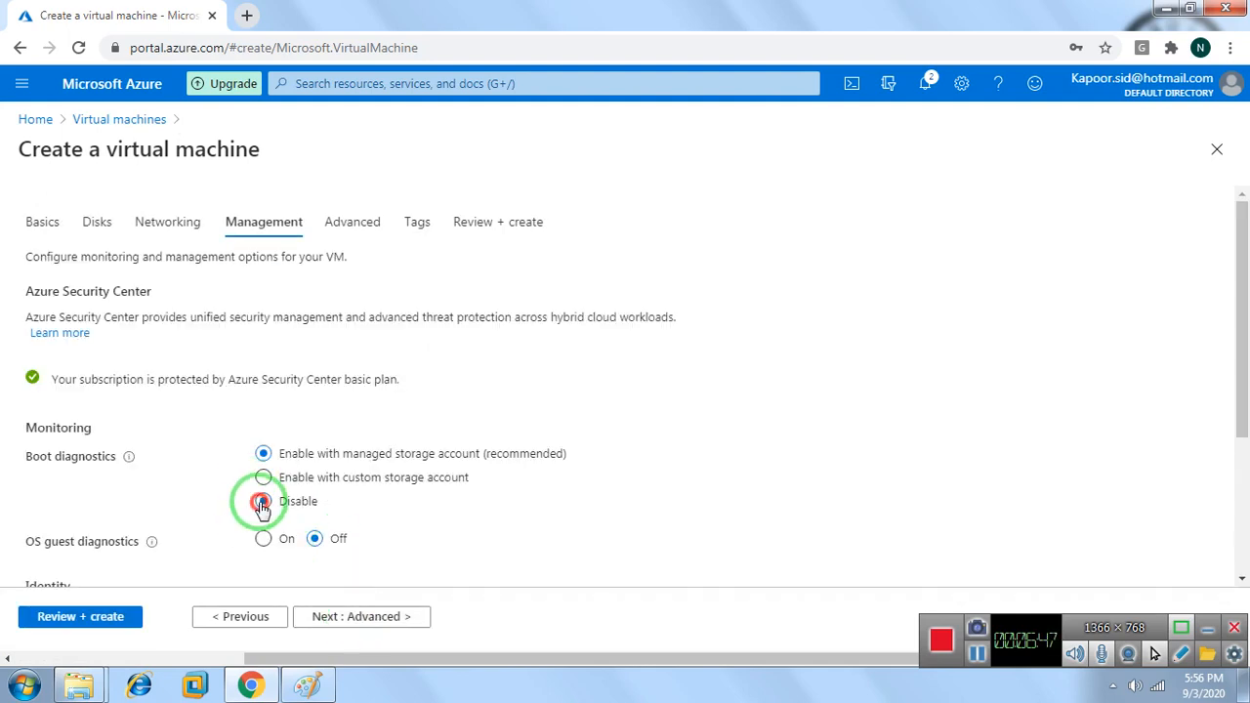
left_click(349, 622)
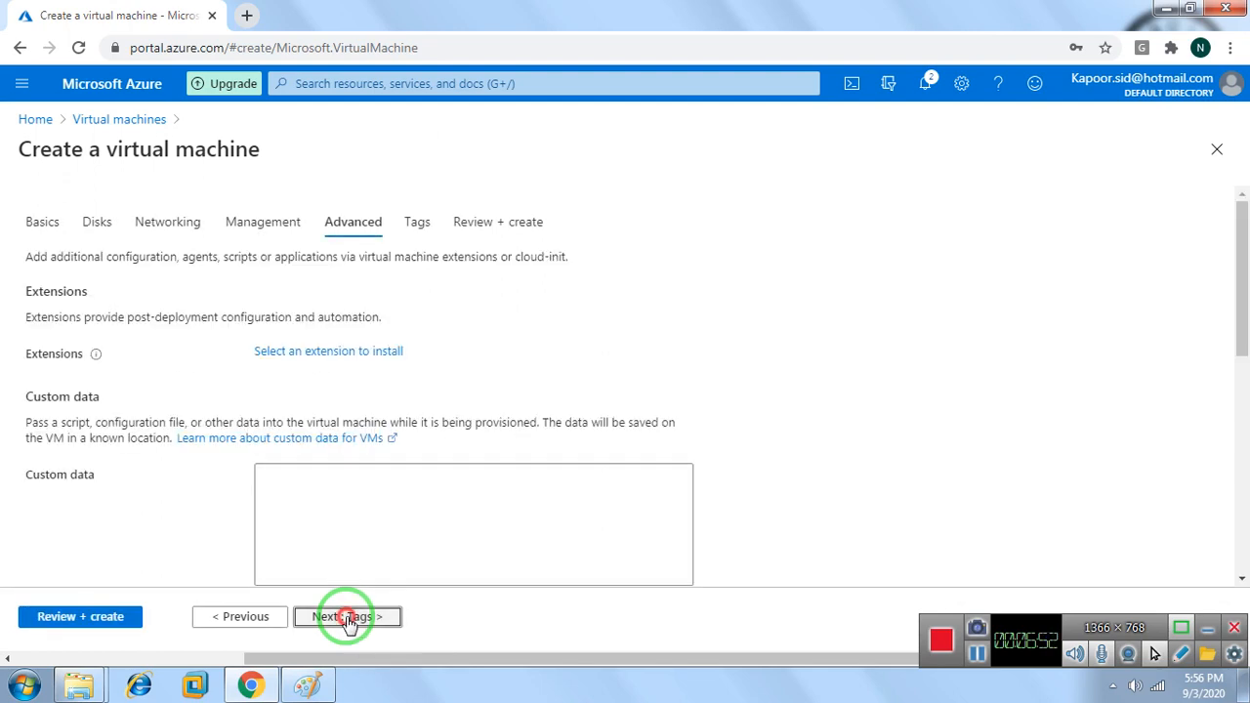
left_click(348, 622)
left_click(348, 622)
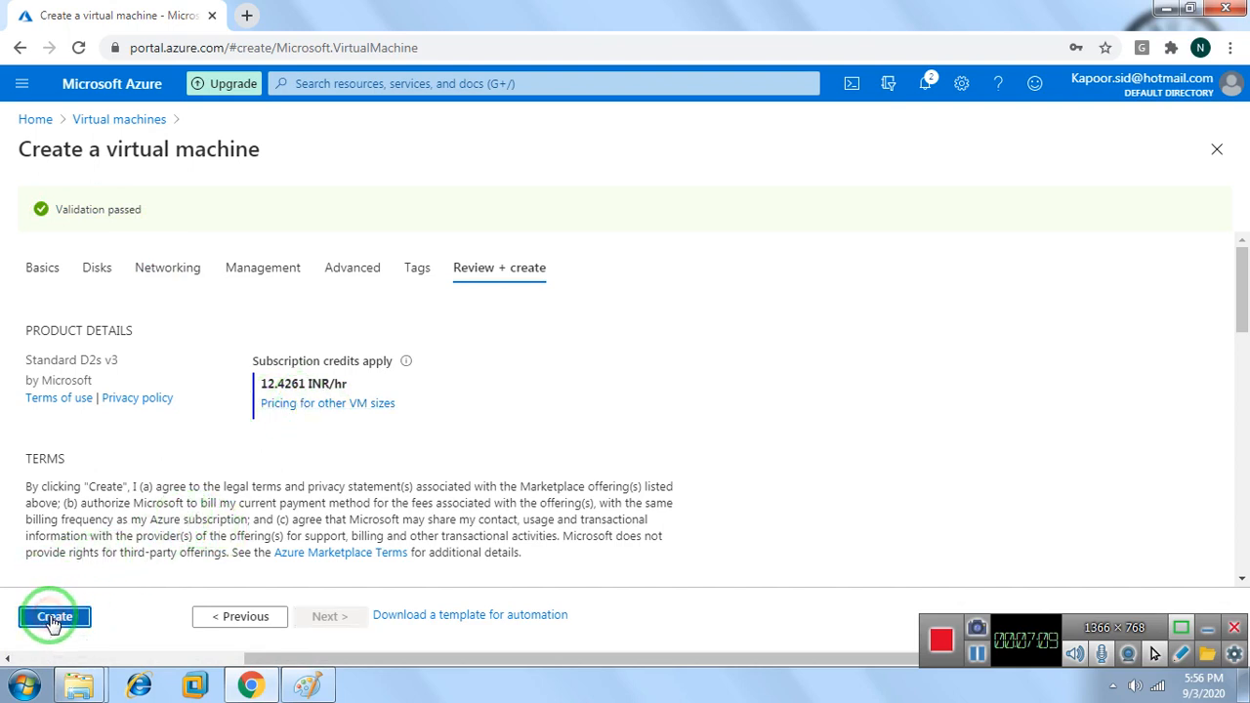
left_click(54, 618)
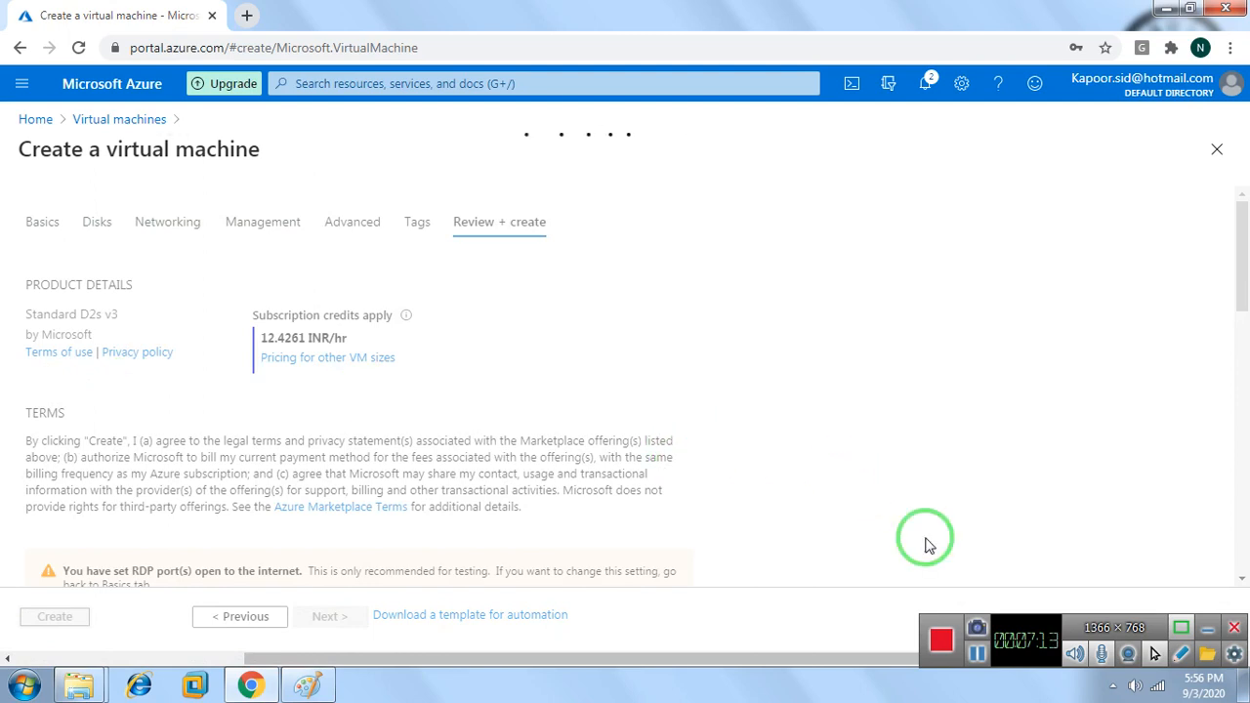
left_click(977, 653)
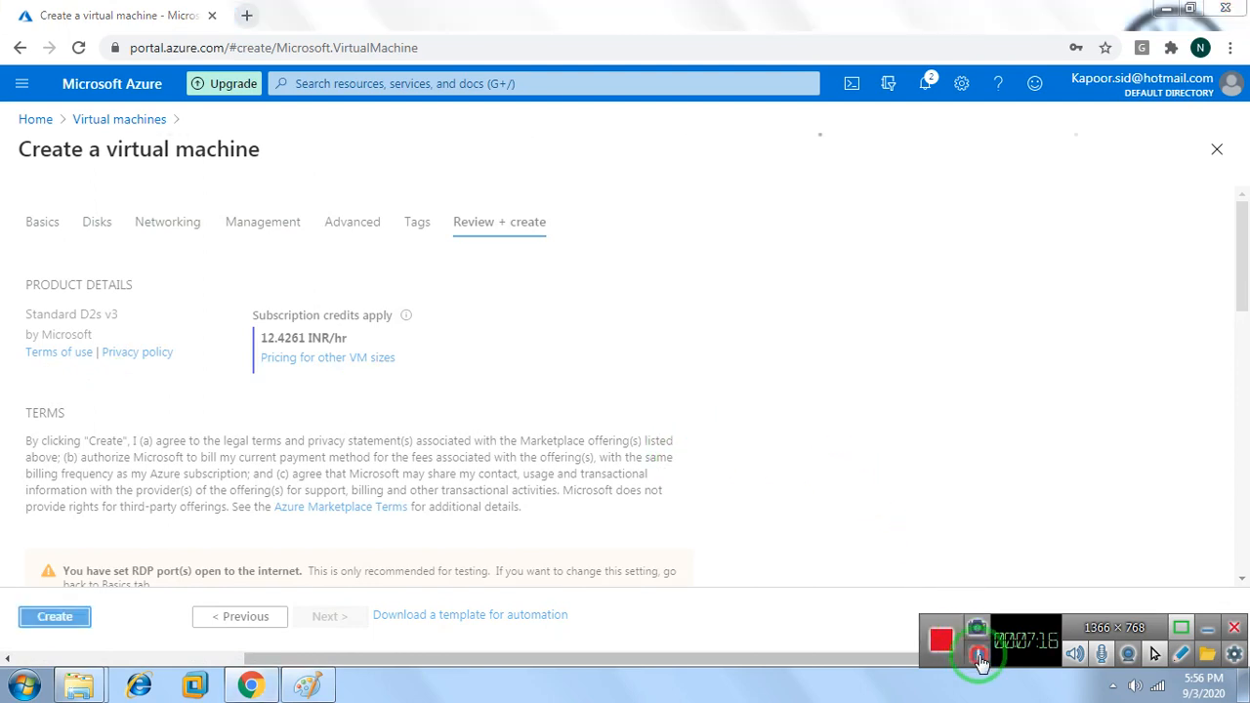
left_click(977, 653)
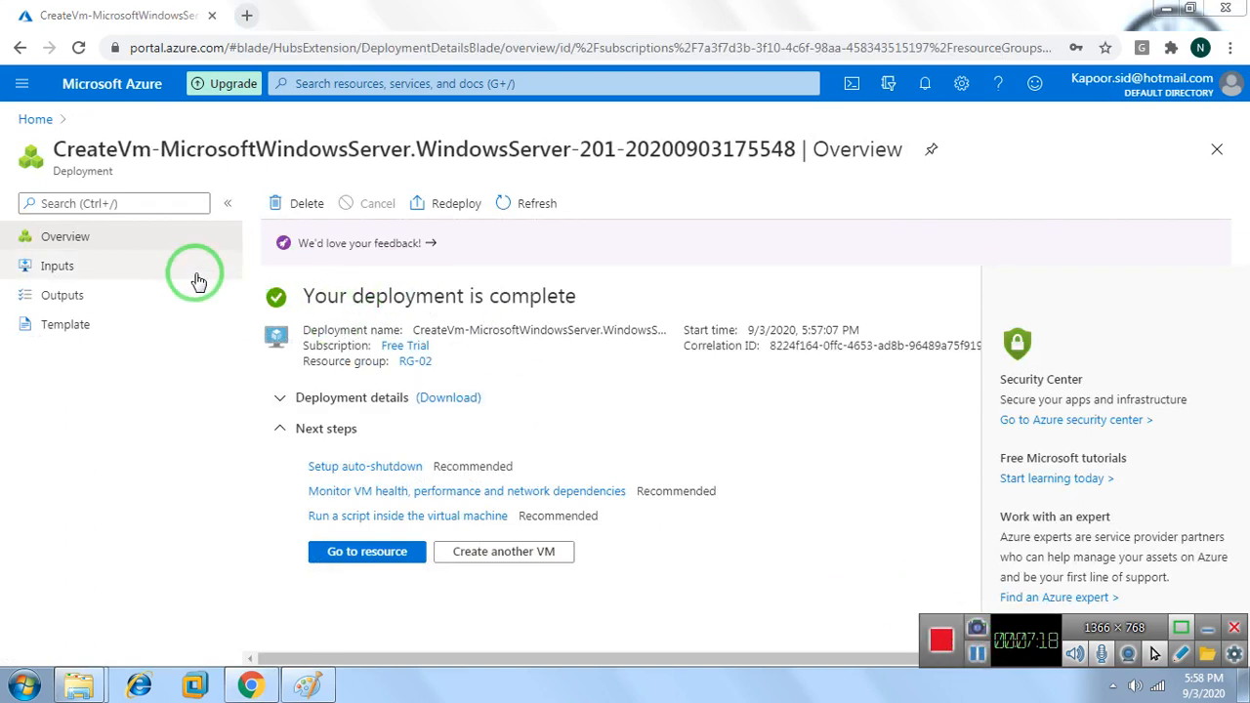
Open the deployed Vm-02 resource and return to the portal home page
left_click(348, 552)
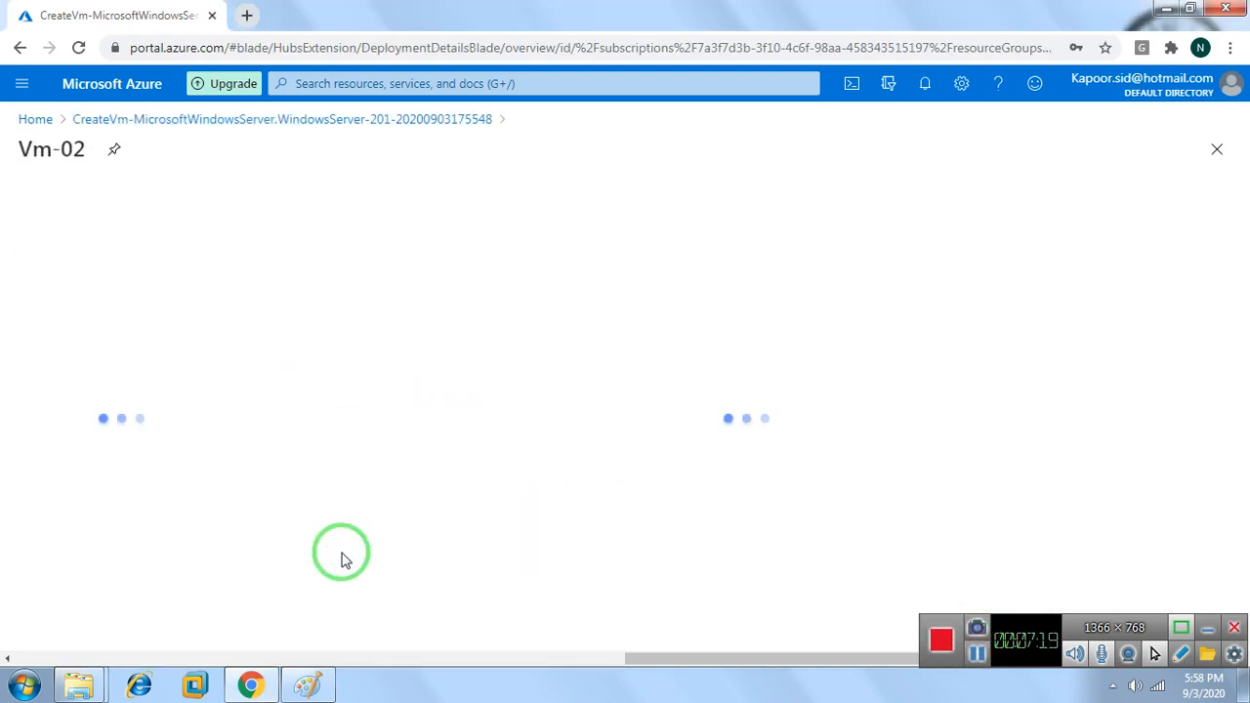
left_click(33, 125)
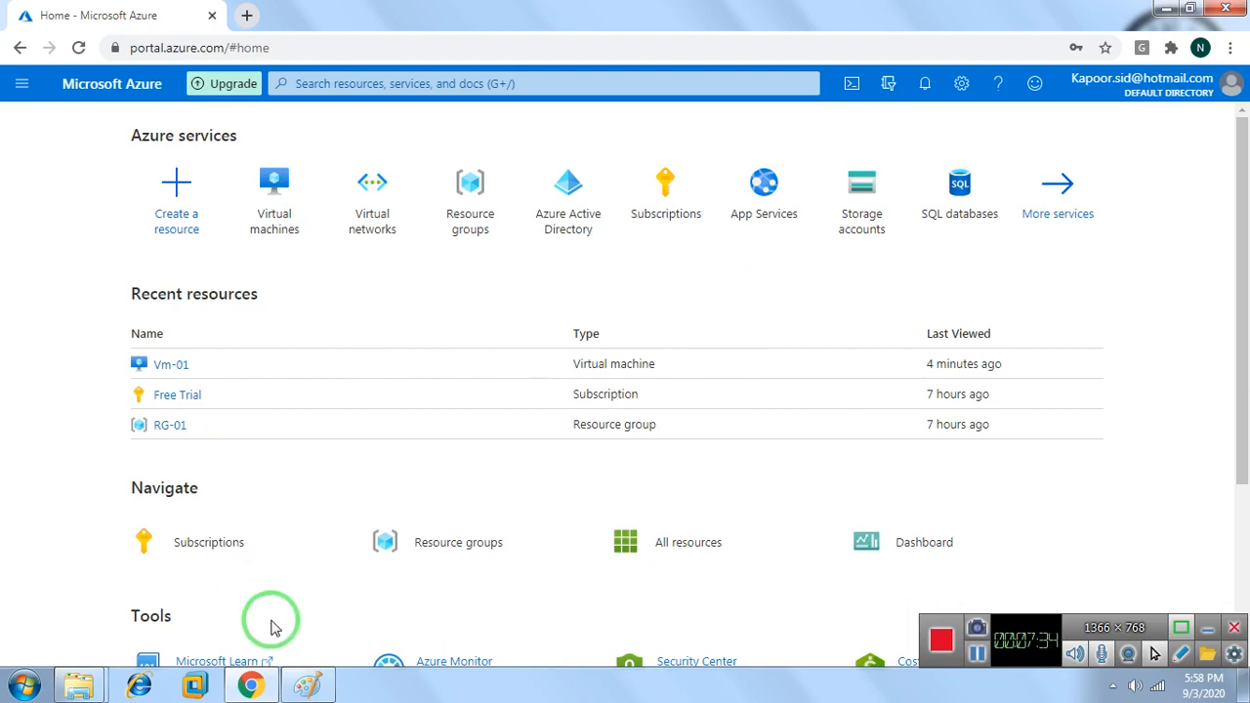
Switch to the Paint diagram and undo all the red brush marks on it
left_click(306, 684)
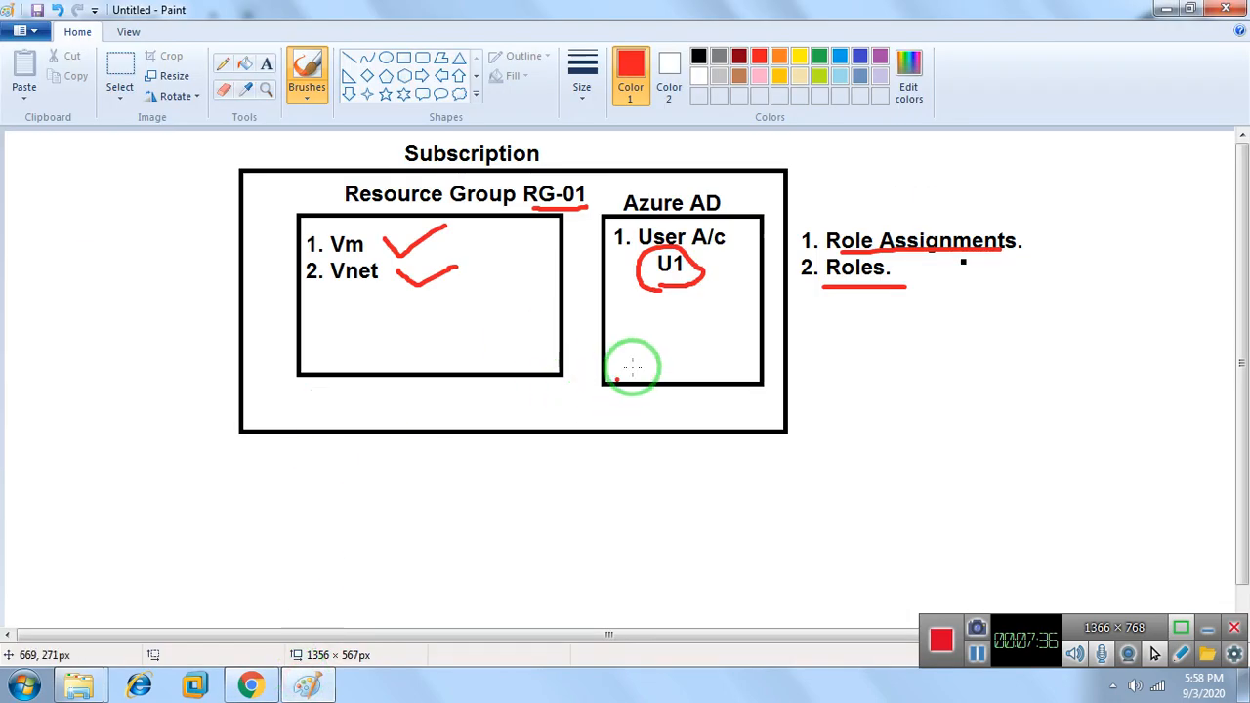
key("ctrl+z")
key("ctrl+z")
key("ctrl+z")
key("ctrl+z")
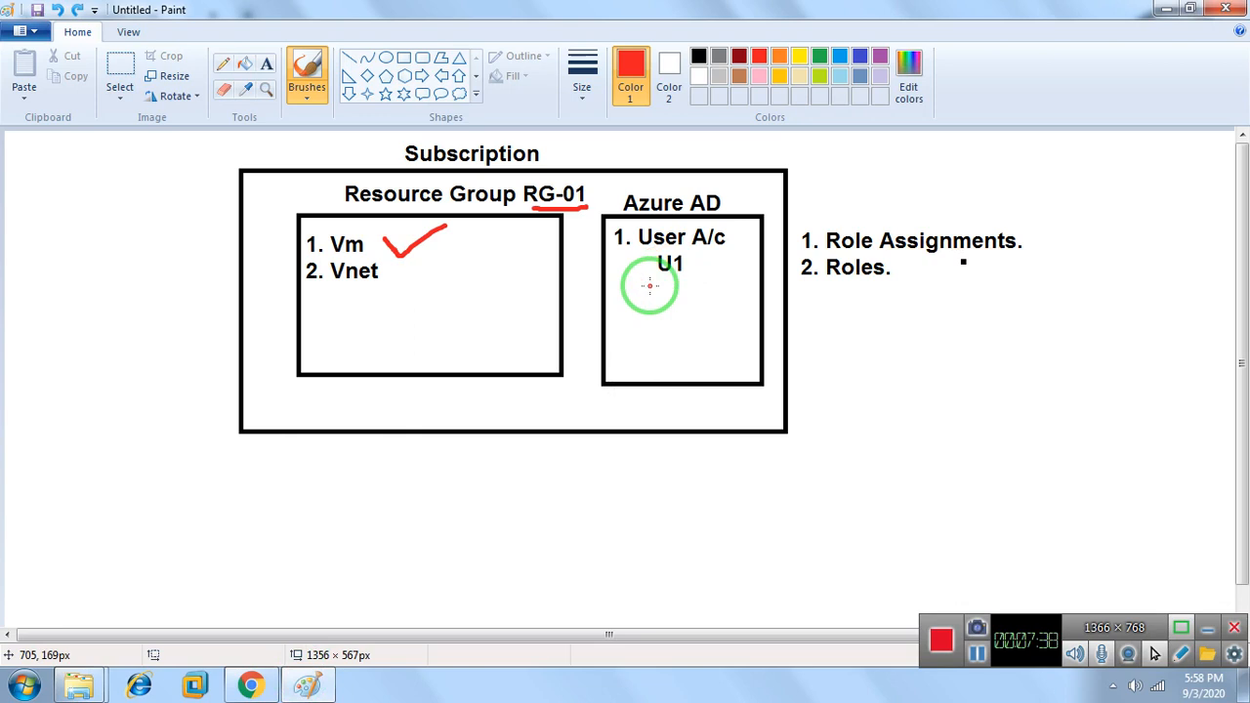
key("ctrl+z")
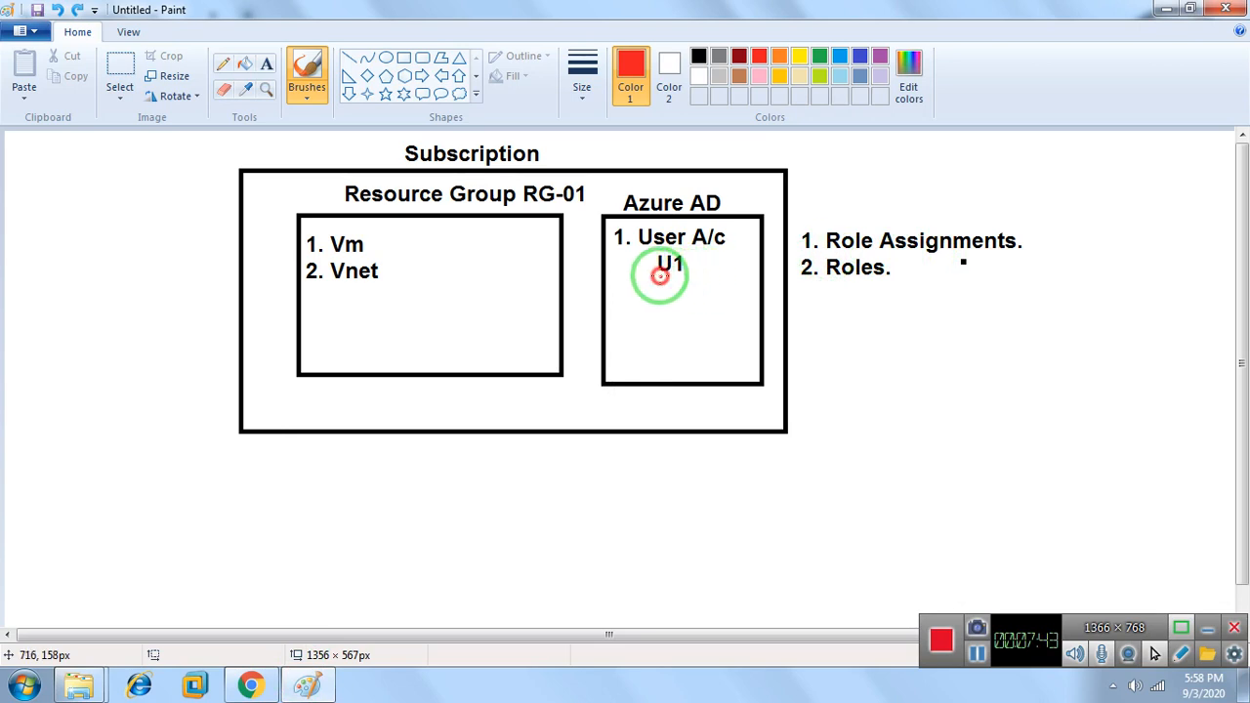
Draw a red arrow from user U1 to Vm in the diagram and go back to the Azure portal in Chrome
mouse_move(660, 277)
left_mouse_down()
mouse_move(569, 279)
mouse_move(460, 251)
mouse_move(358, 248)
mouse_move(369, 237)
mouse_move(372, 258)
left_mouse_up()
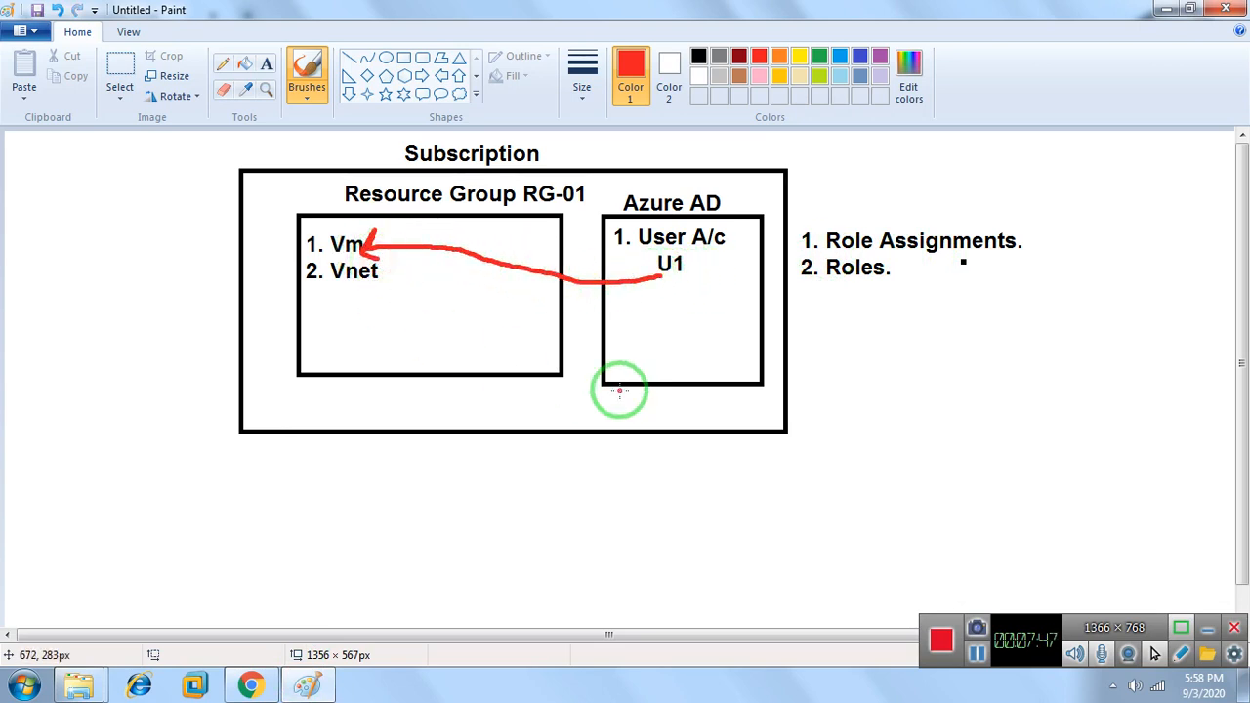
left_click(1164, 17)
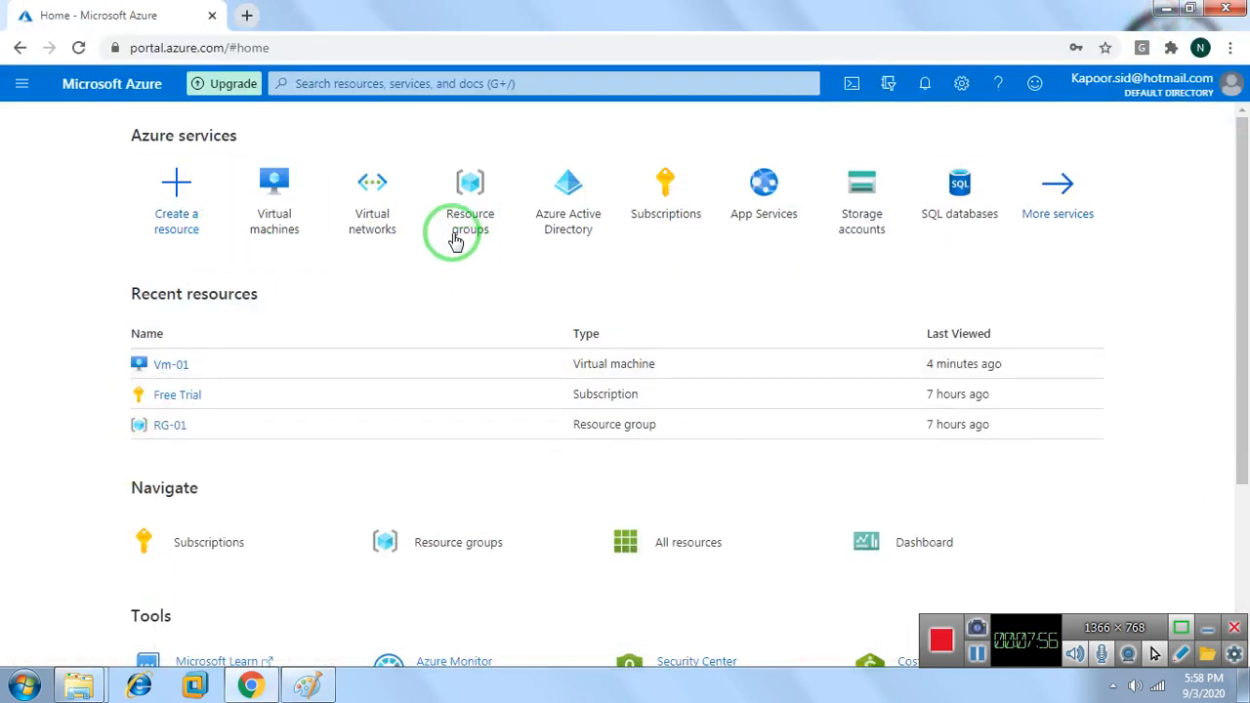
Open the access control (IAM) page of virtual machine Vm-02 and collapse the virtual machines list
left_click(266, 200)
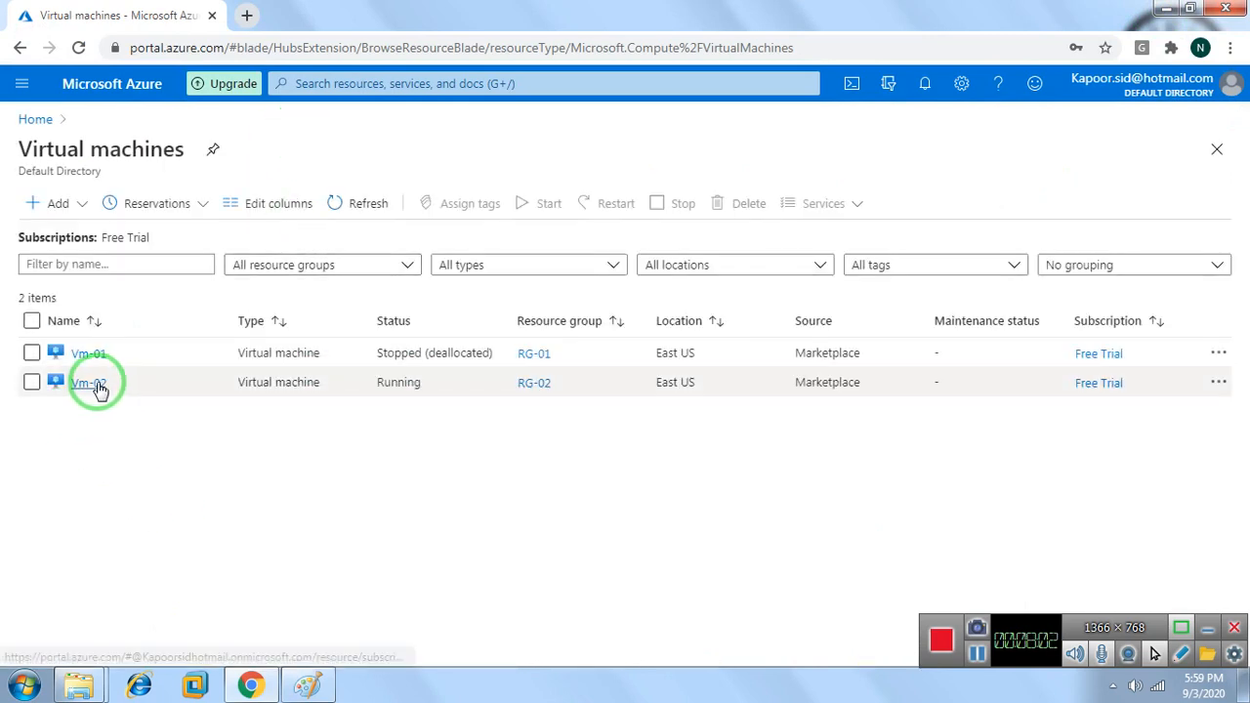
left_click(97, 386)
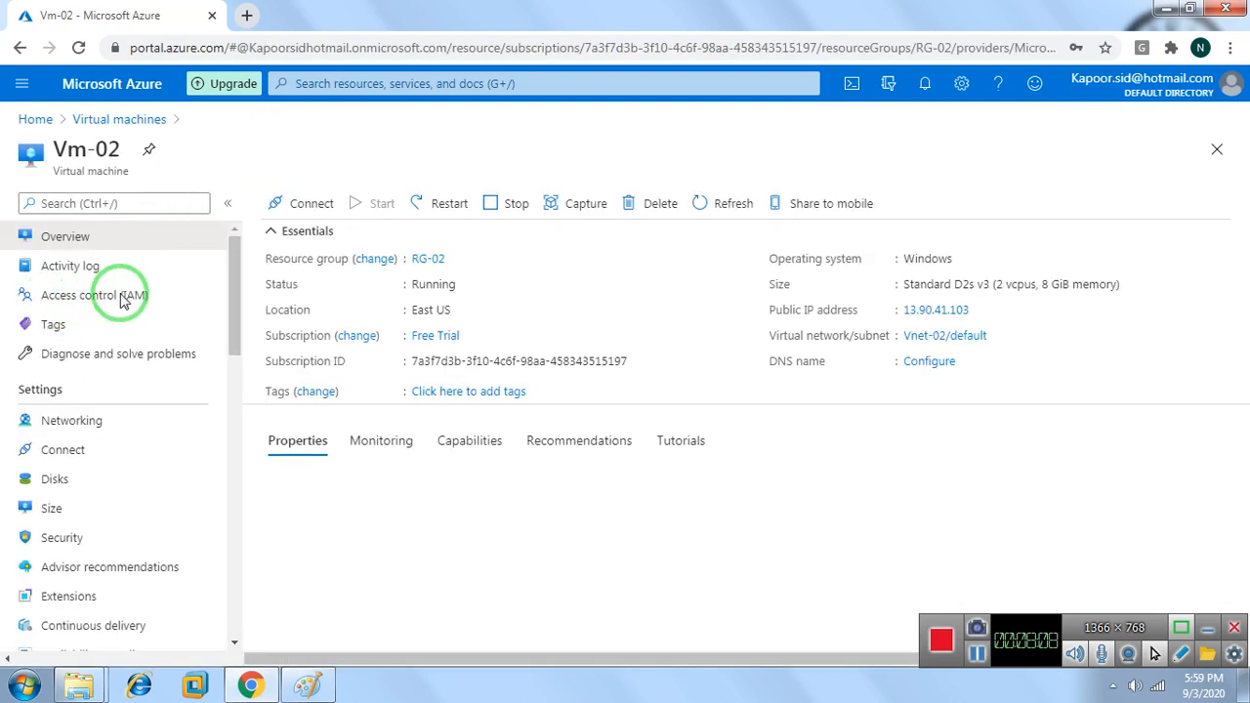
left_click(72, 303)
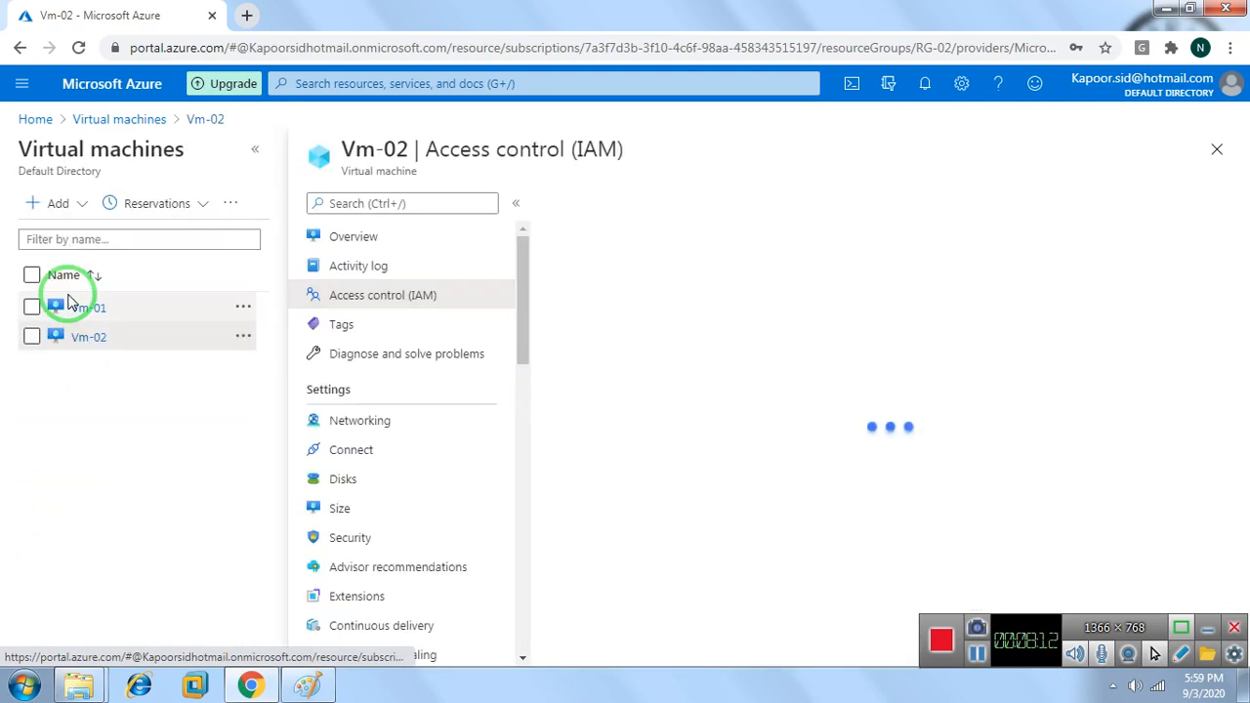
left_click(252, 154)
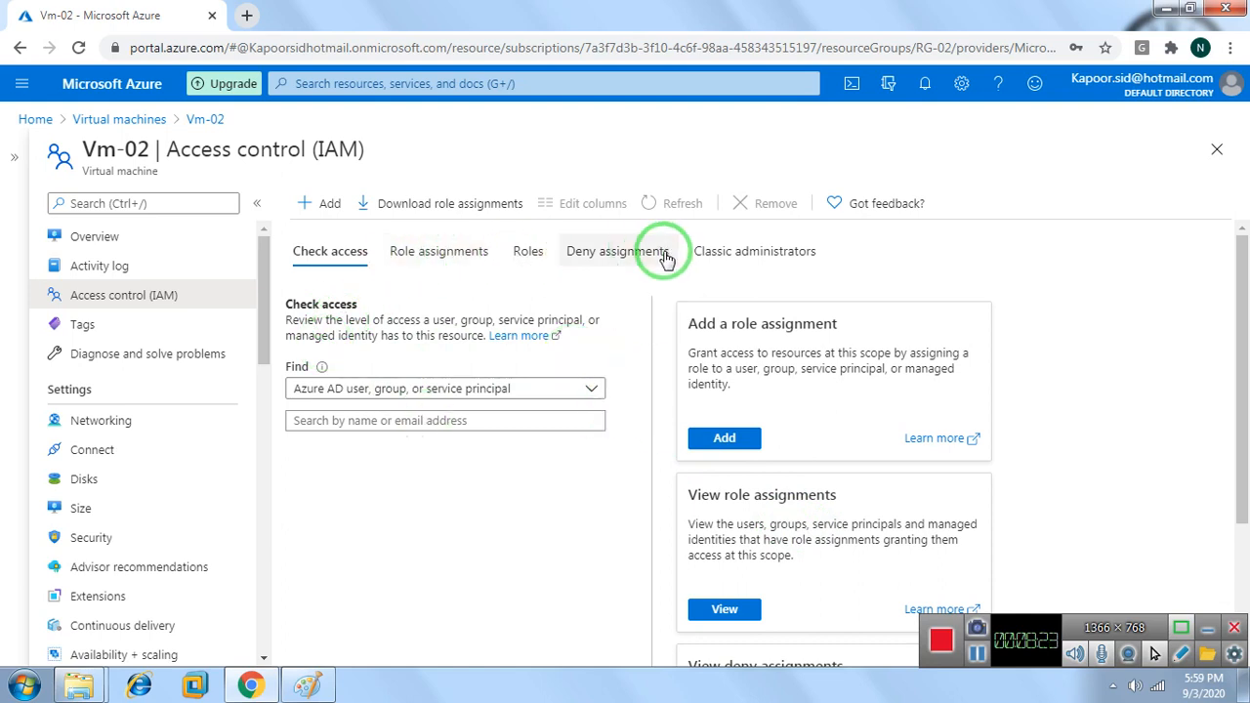
Add a role assignment on Vm-02 that gives Azure AD user U3 the Owner role, and save it
left_click(315, 209)
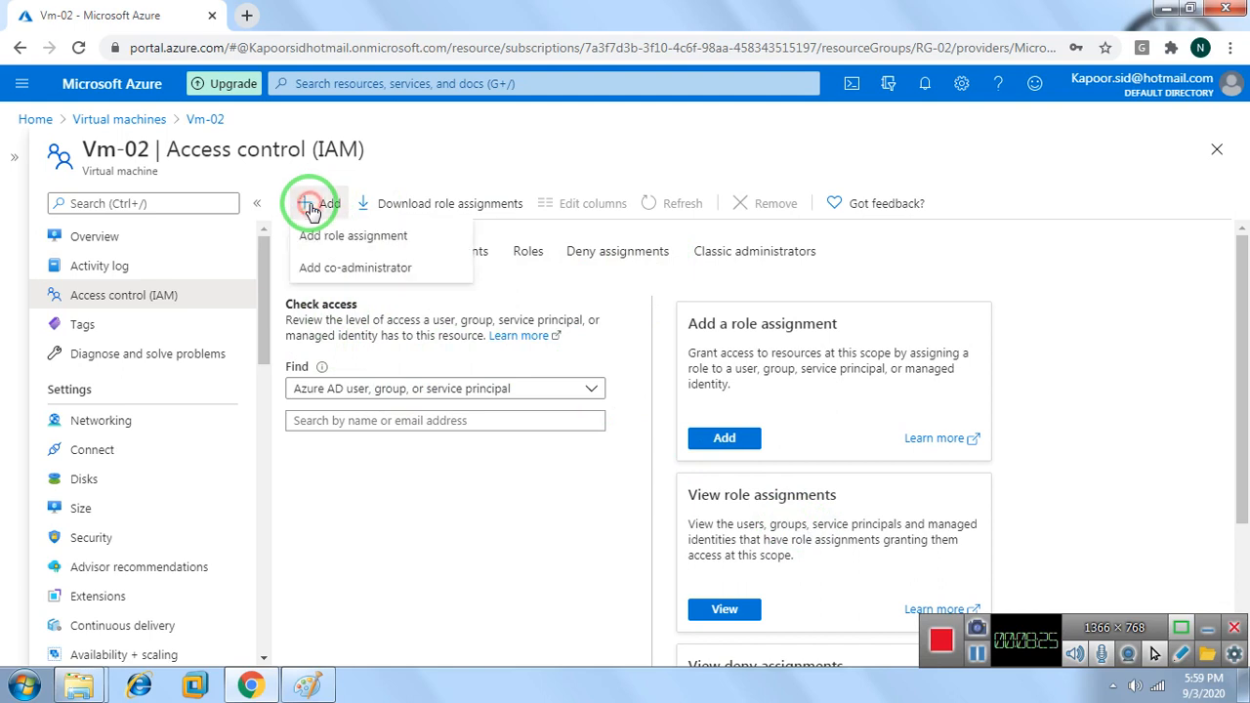
left_click(373, 242)
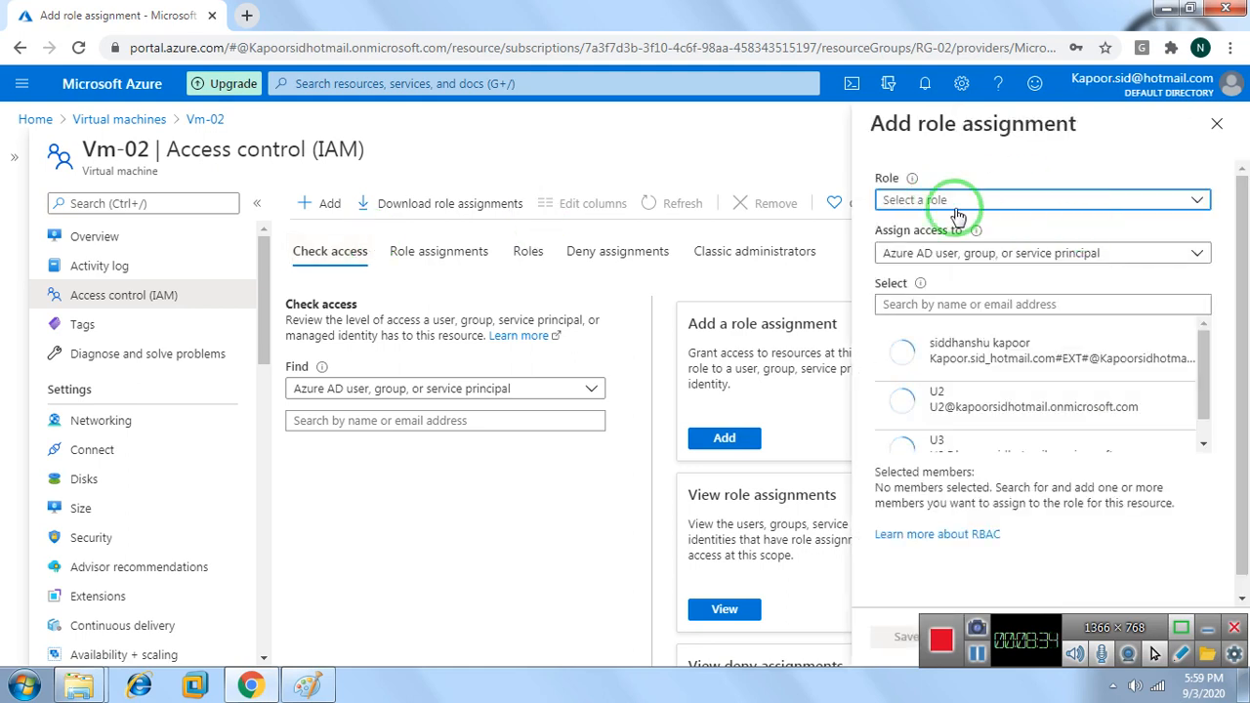
left_click(1043, 201)
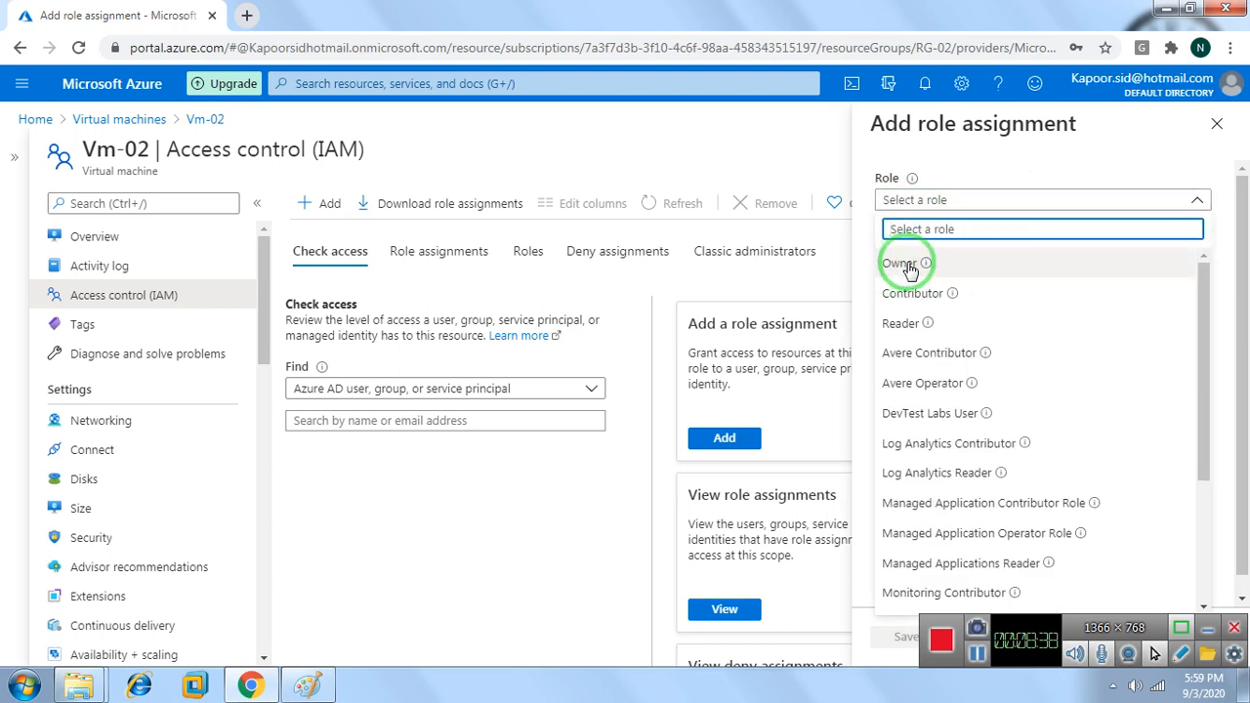
left_click(908, 265)
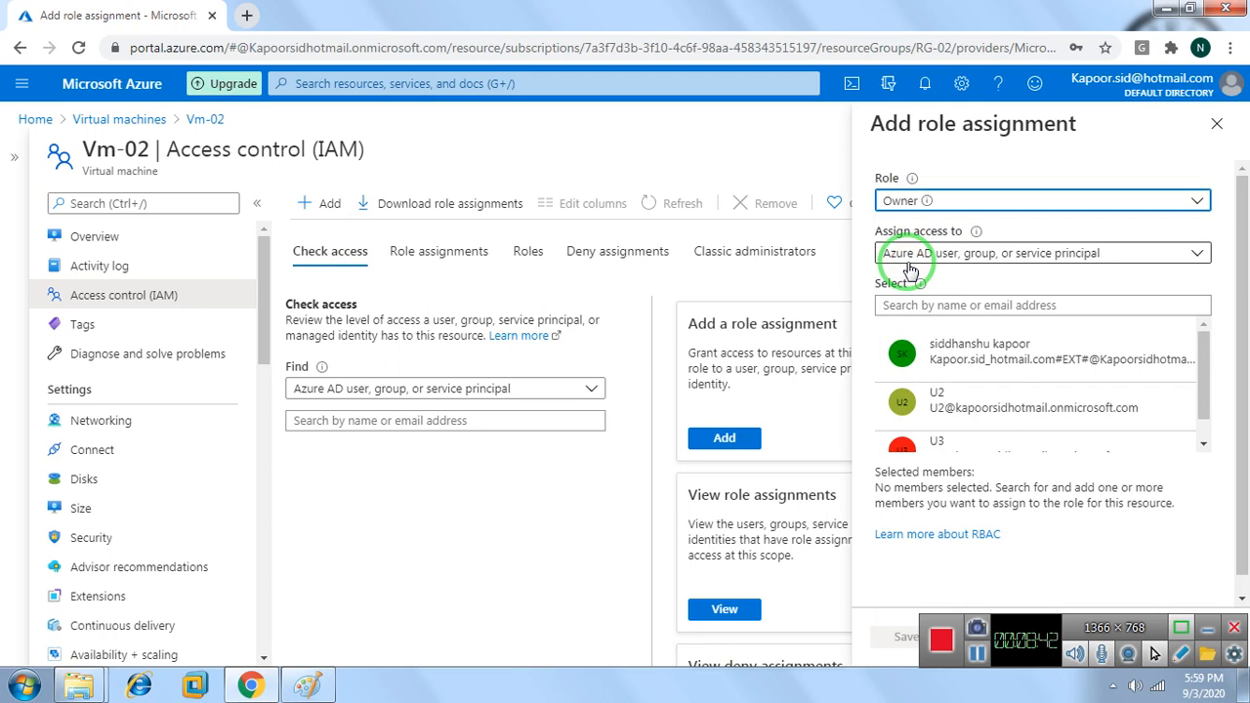
left_click_drag(1206, 384, 1205, 427)
left_click(952, 430)
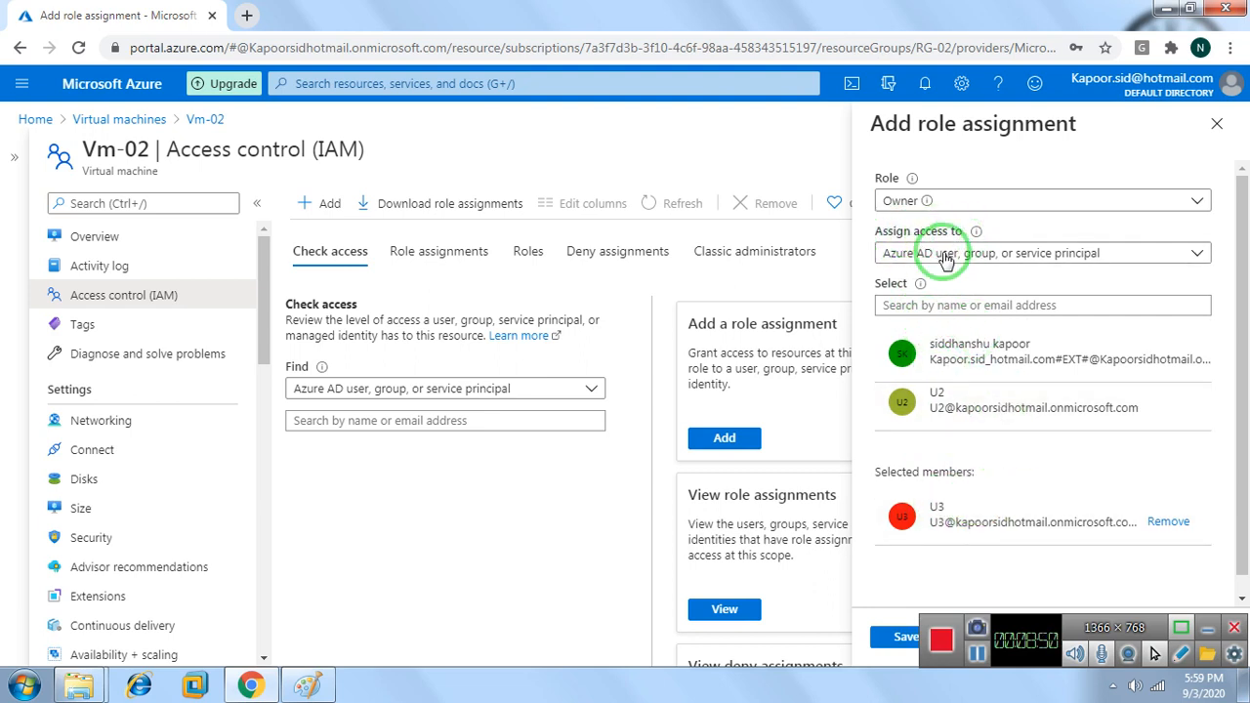
left_click(893, 637)
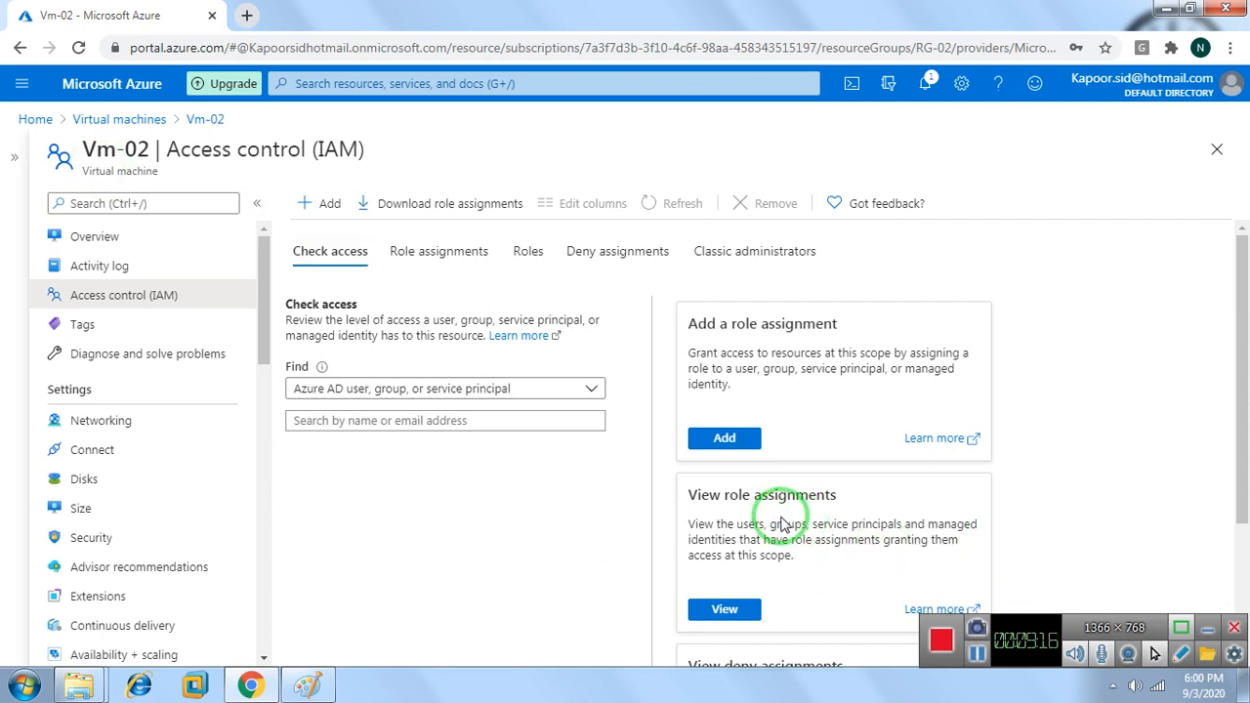
Check the role assignments on Vm-02 for user U3 and return to the portal home page
left_click(723, 608)
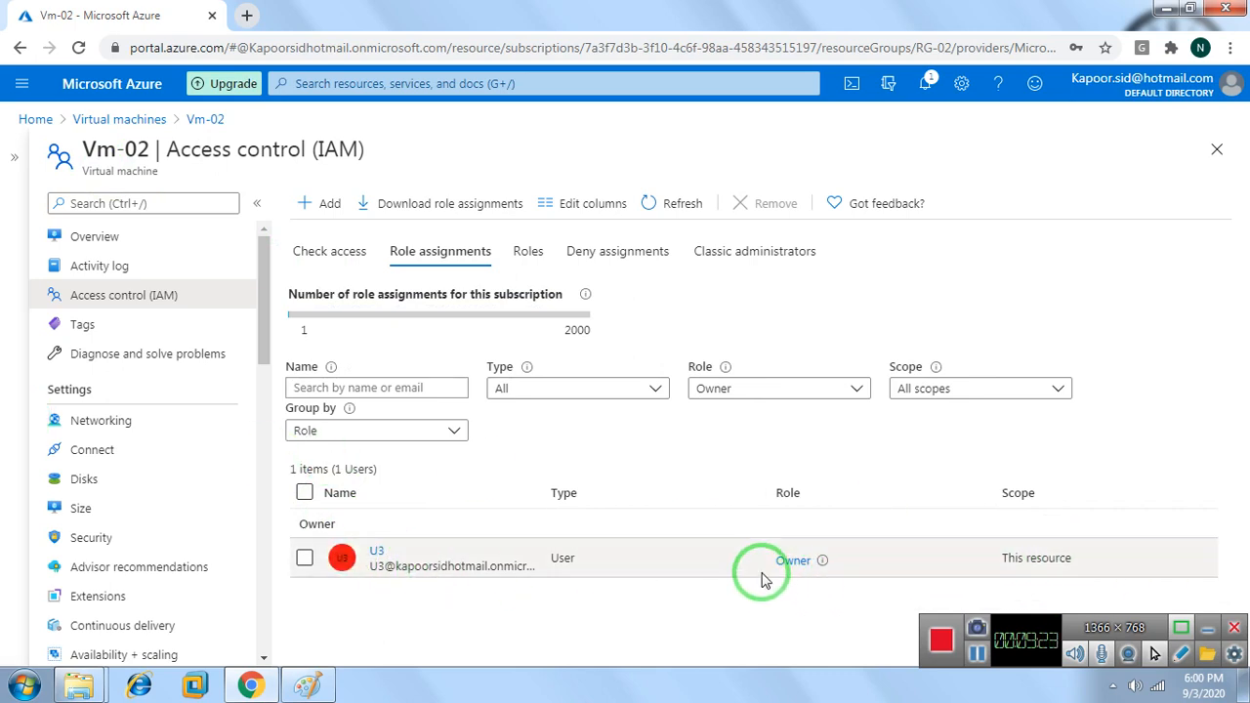
left_click(27, 124)
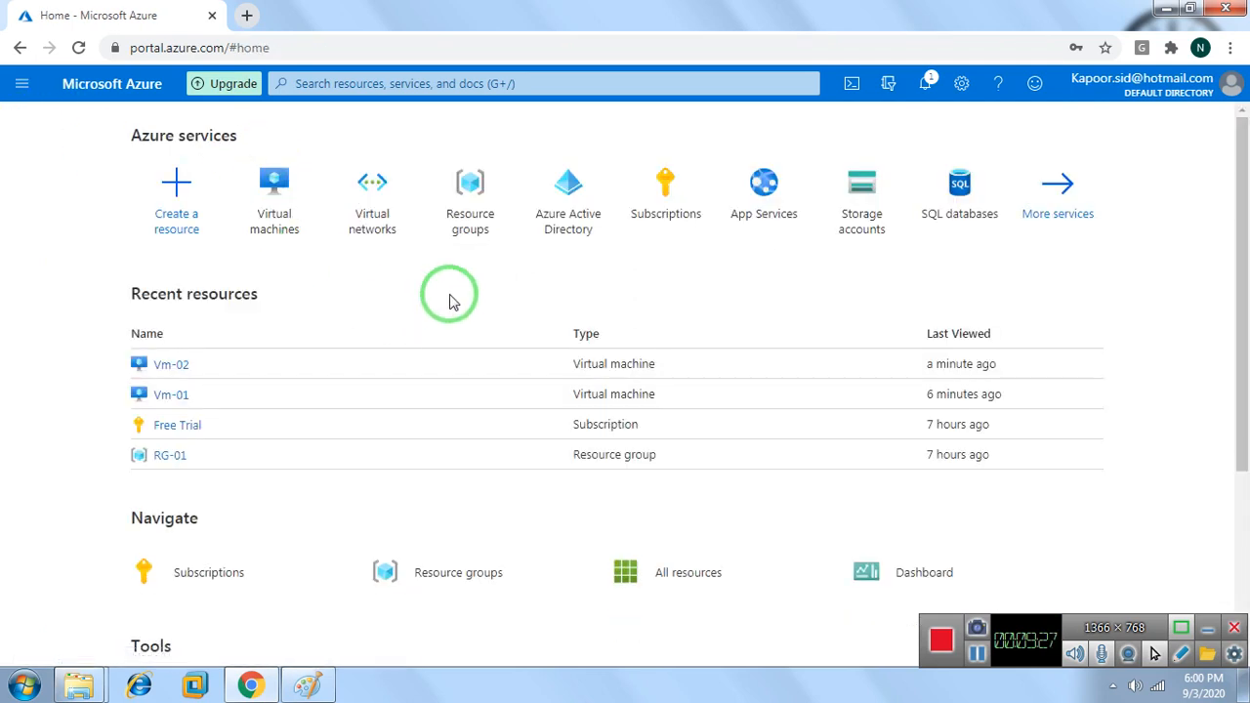
Open user U3 in the Azure Active Directory users and check the user's Azure role assignments
left_click(564, 200)
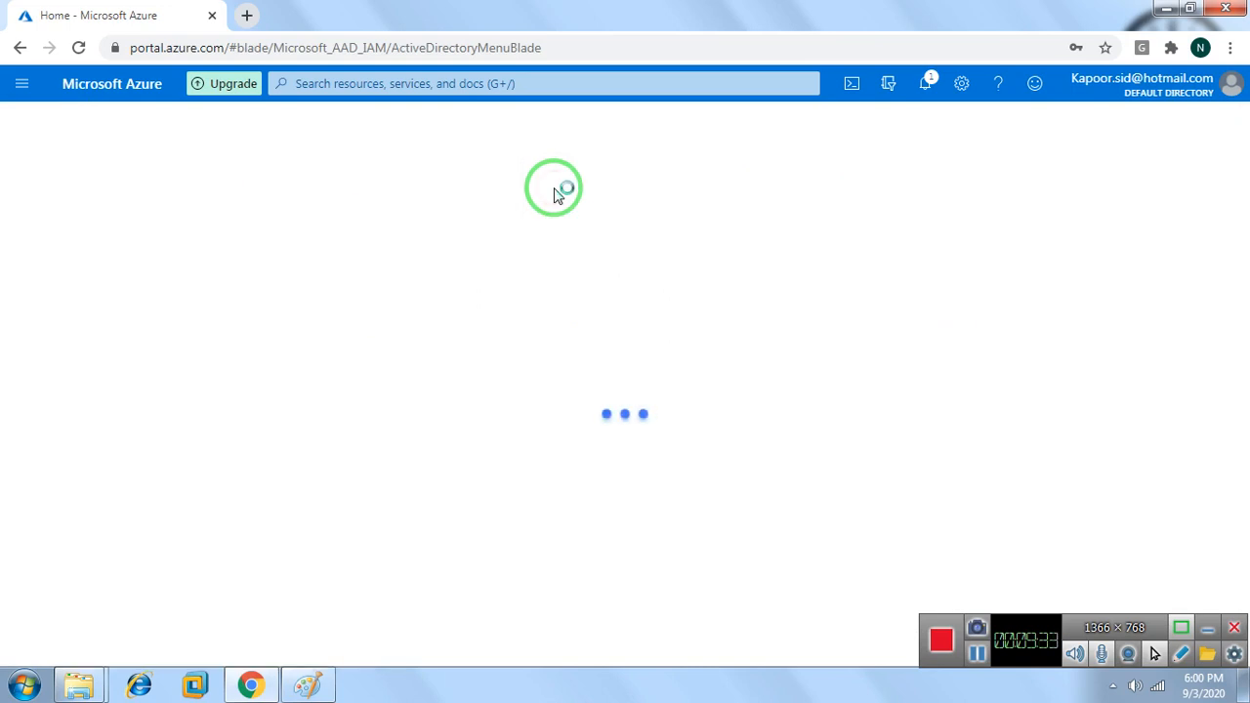
left_click(977, 653)
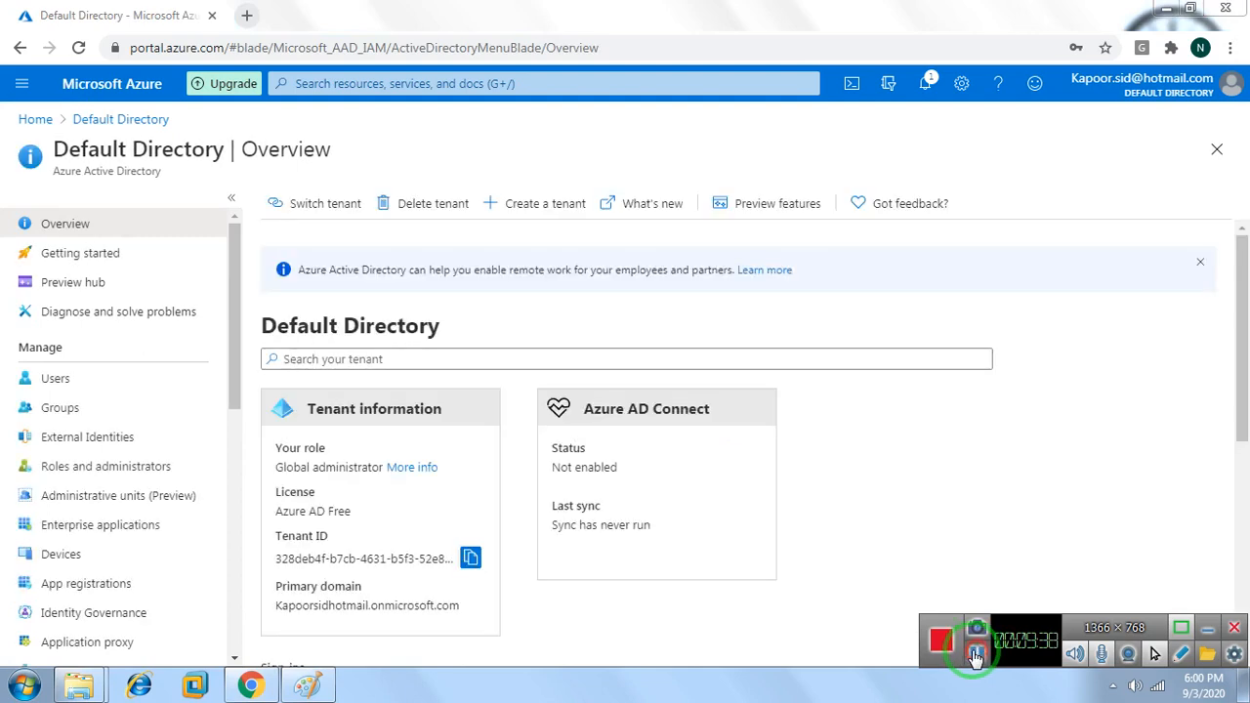
left_click(54, 383)
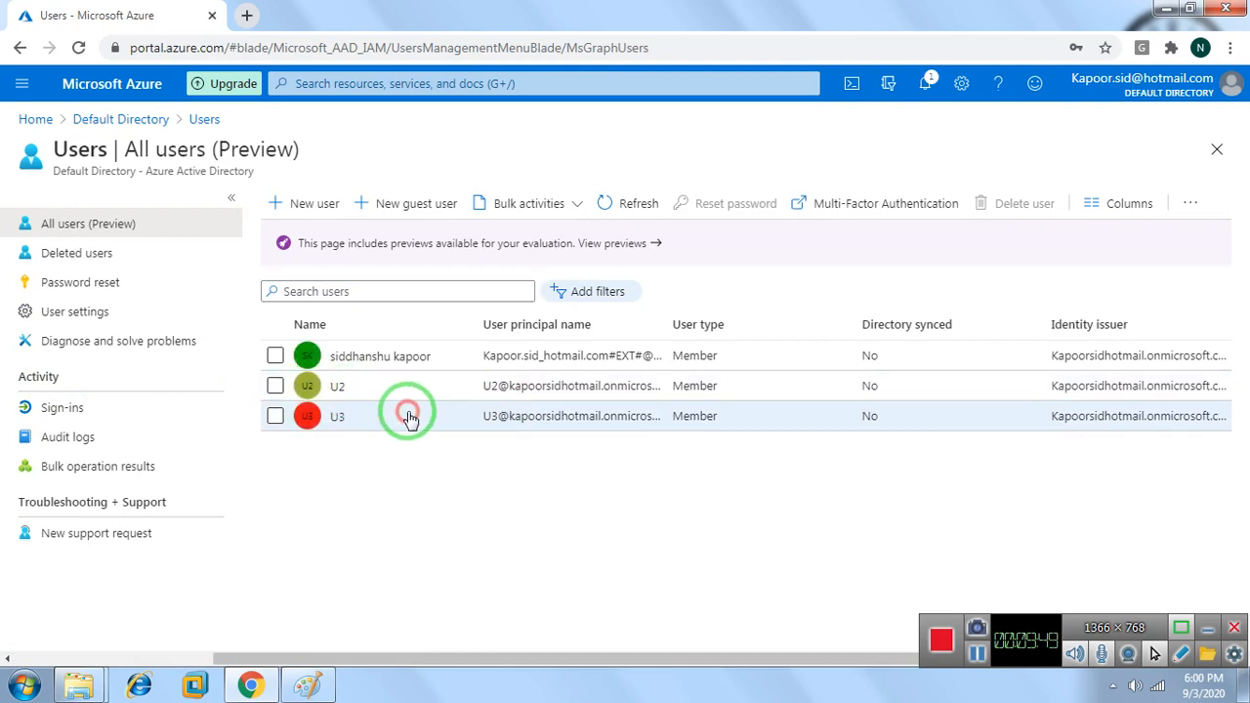
left_click(410, 418)
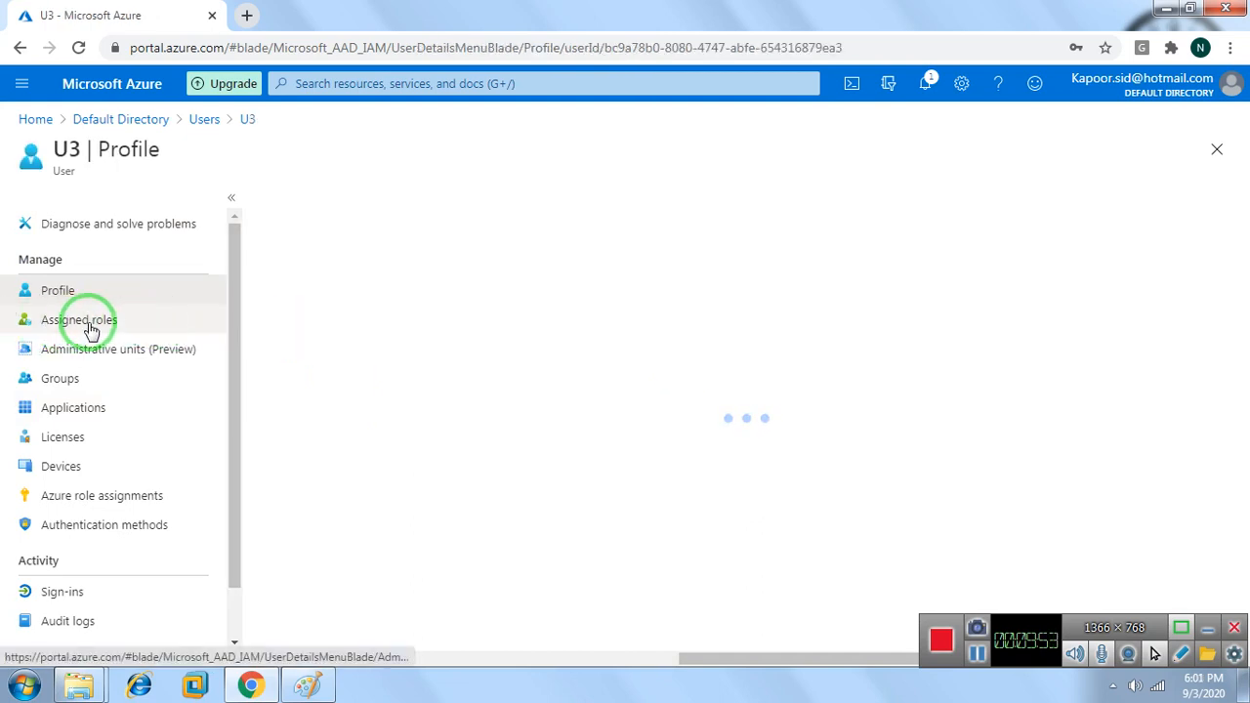
left_click(107, 501)
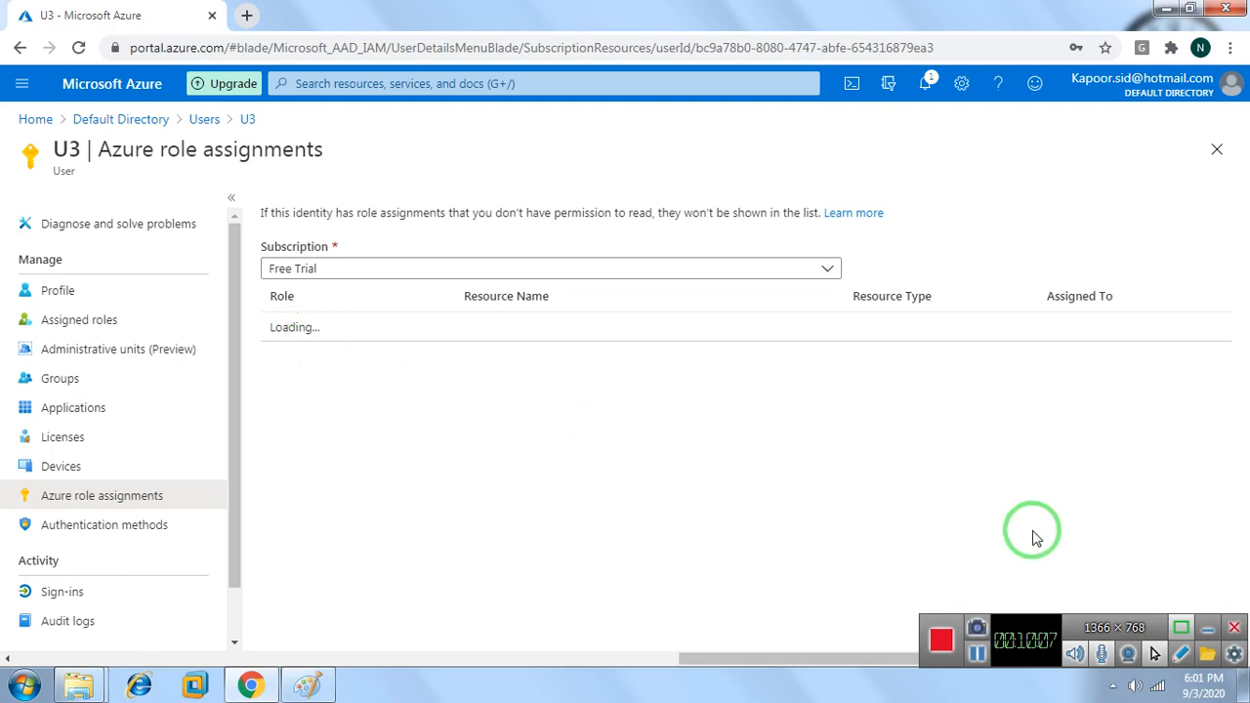
left_click(974, 654)
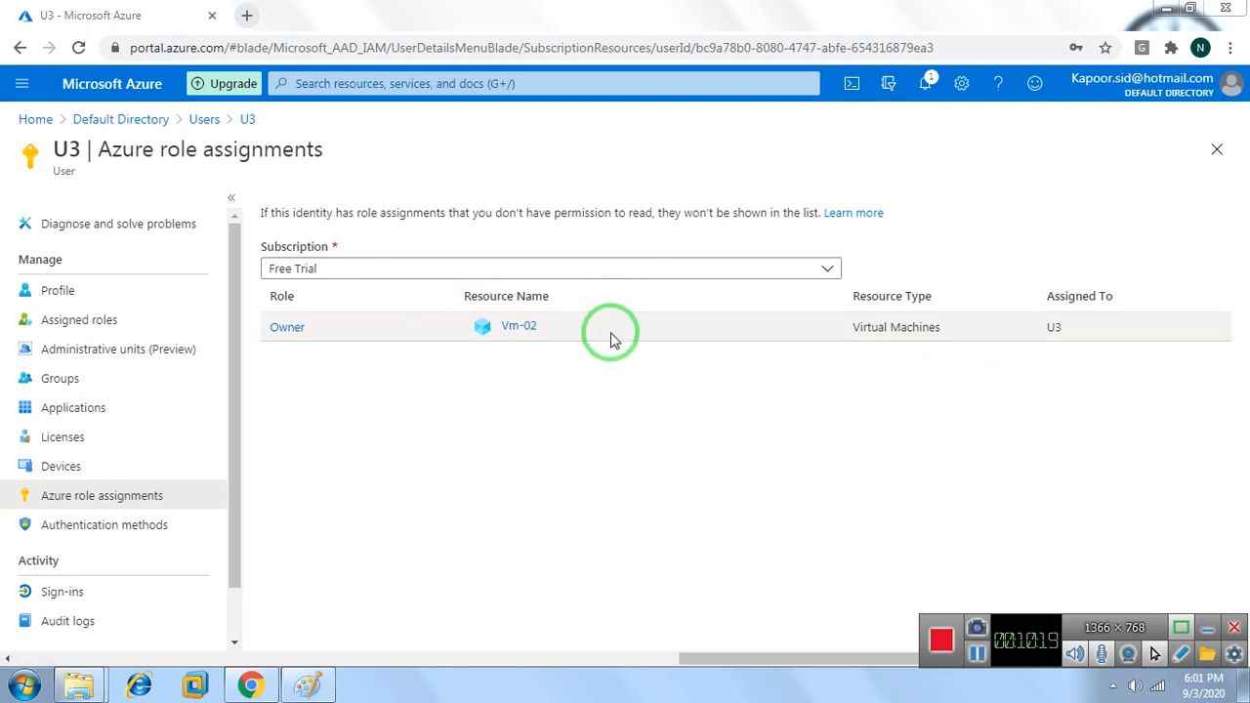
Sign out and sign back in to the portal as user U3, entering the account password and updating it to a new one
left_click(1130, 87)
left_click(1215, 125)
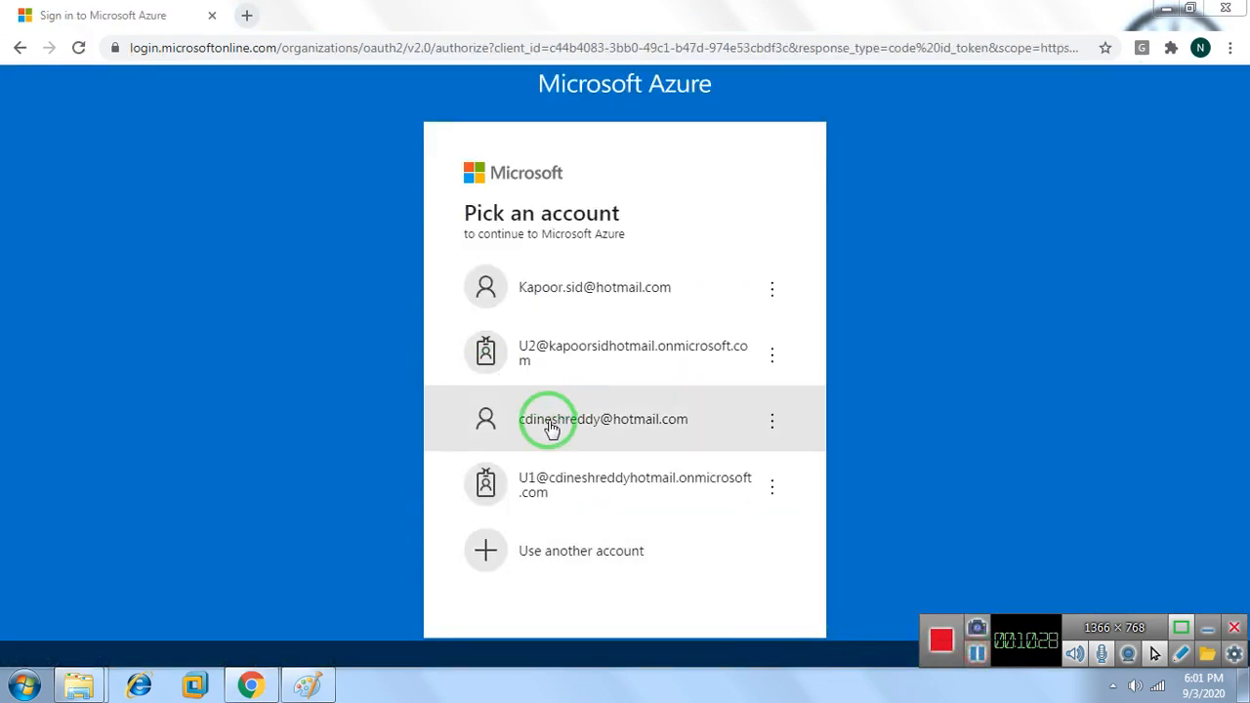
left_click(576, 563)
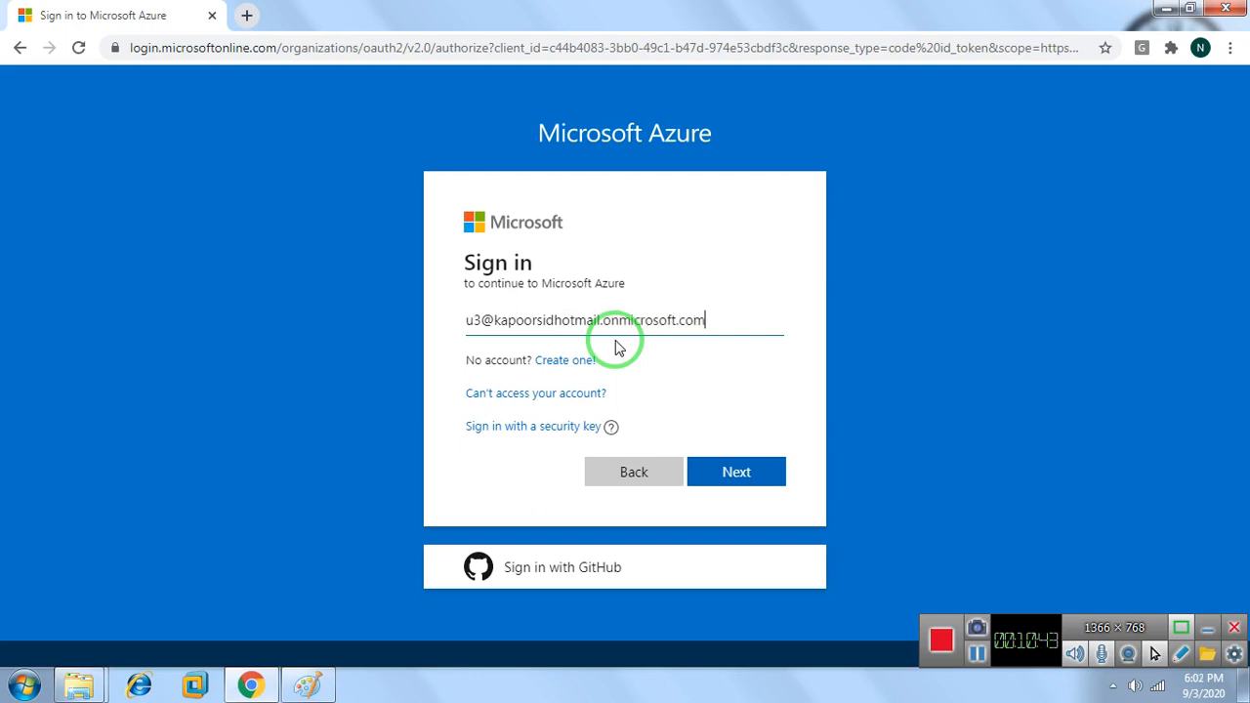
left_click(709, 483)
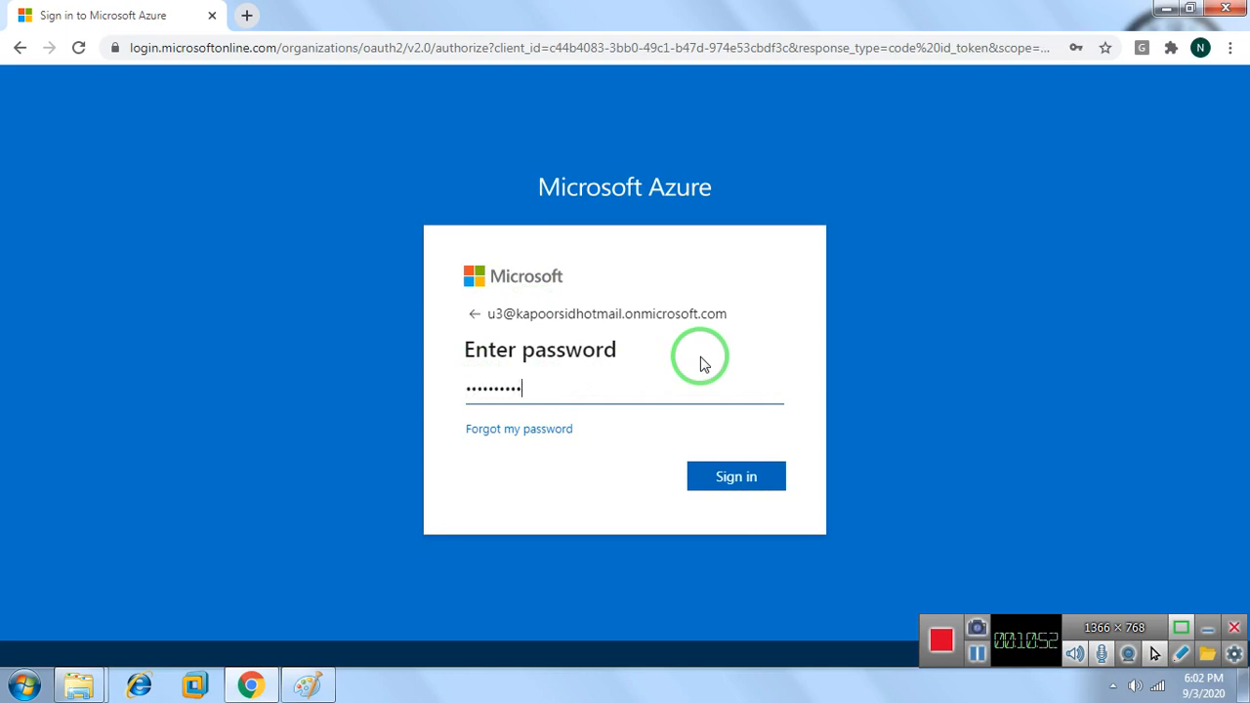
key("Return")
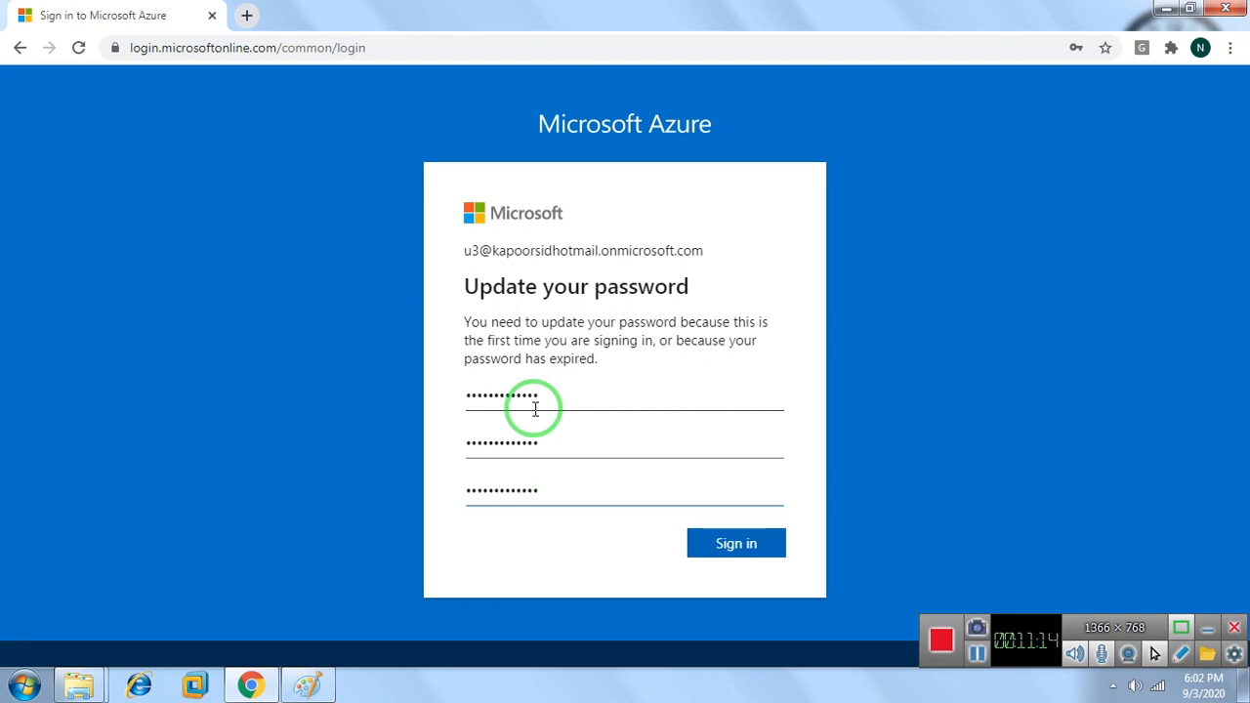
left_click(725, 549)
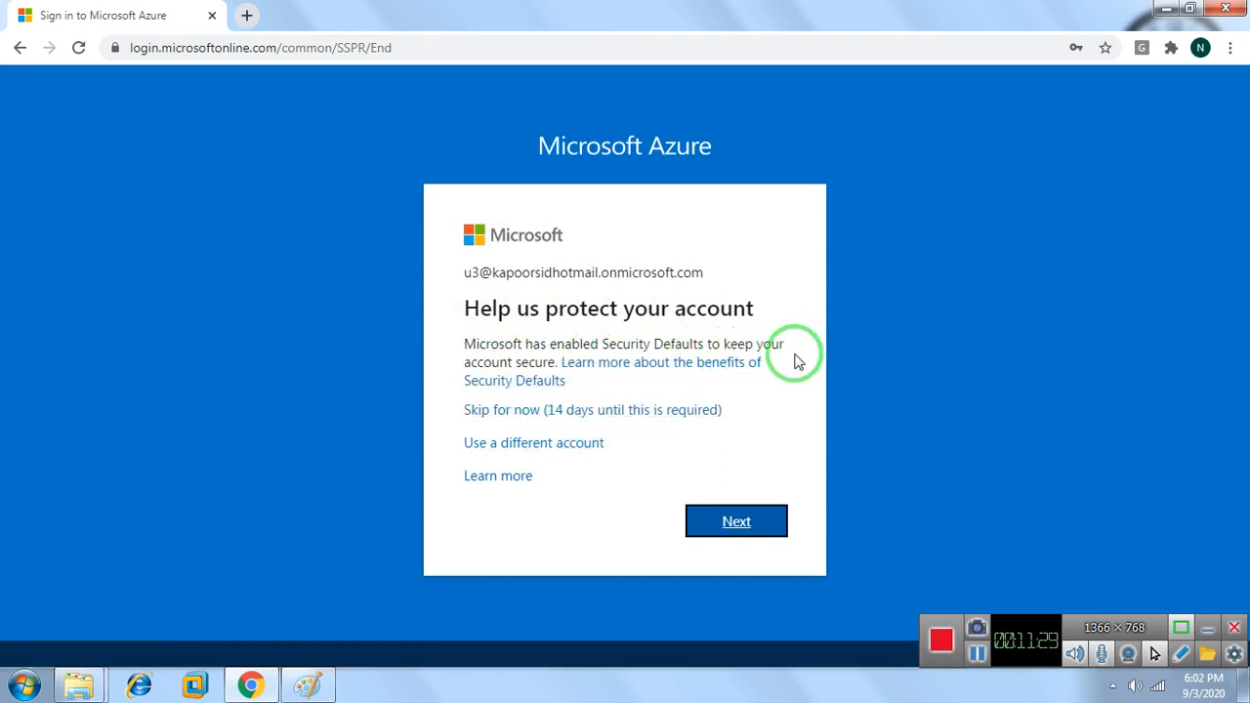
Continue past the account protection prompt and the welcome tour, and open the virtual machines list as U3
left_click(741, 520)
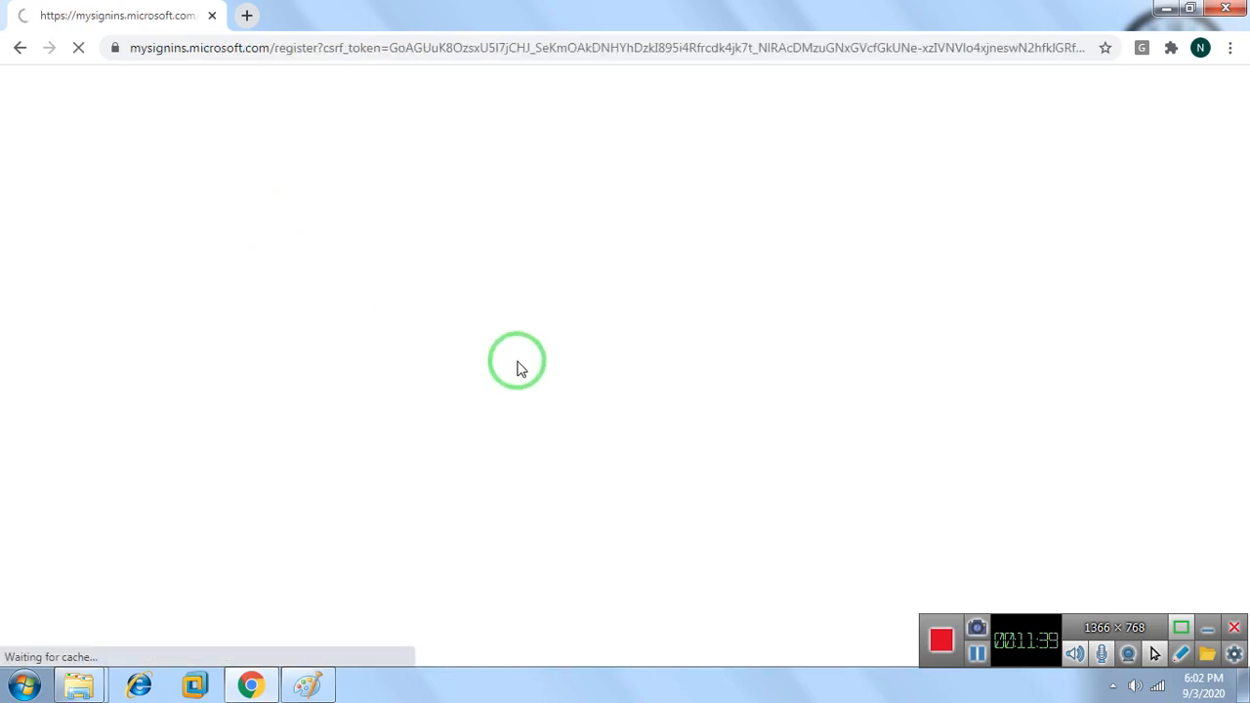
left_click(976, 656)
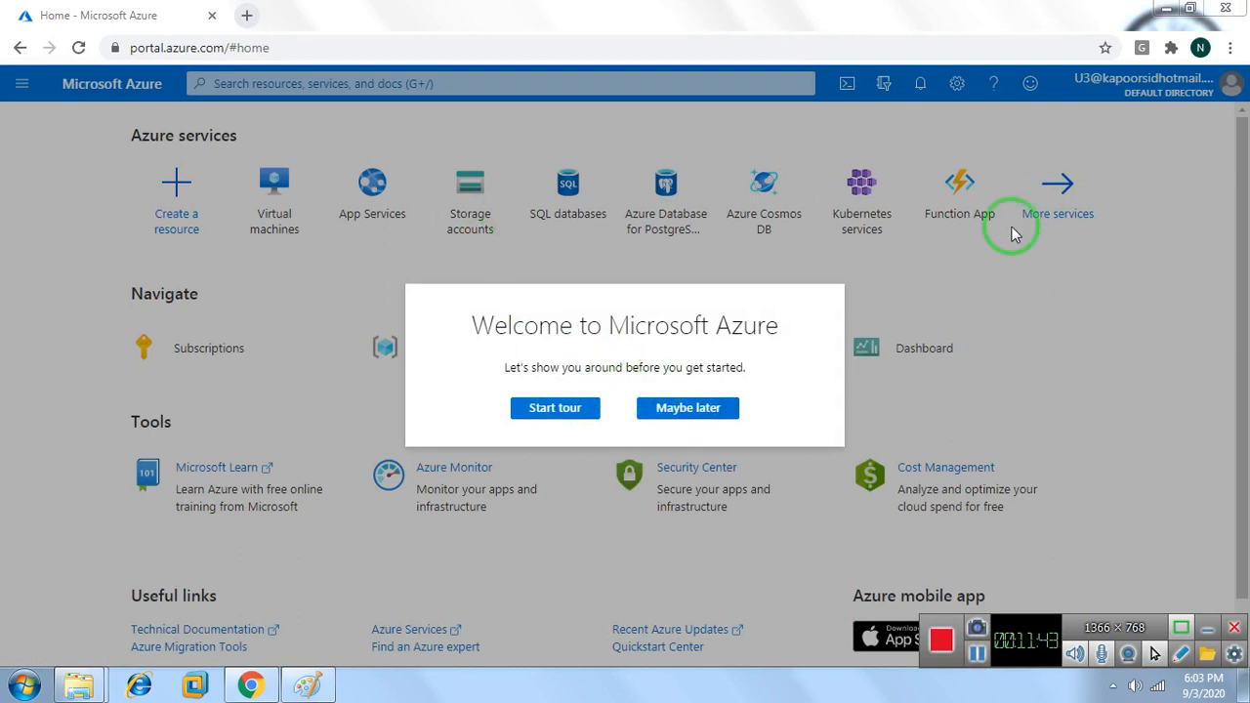
left_click(688, 407)
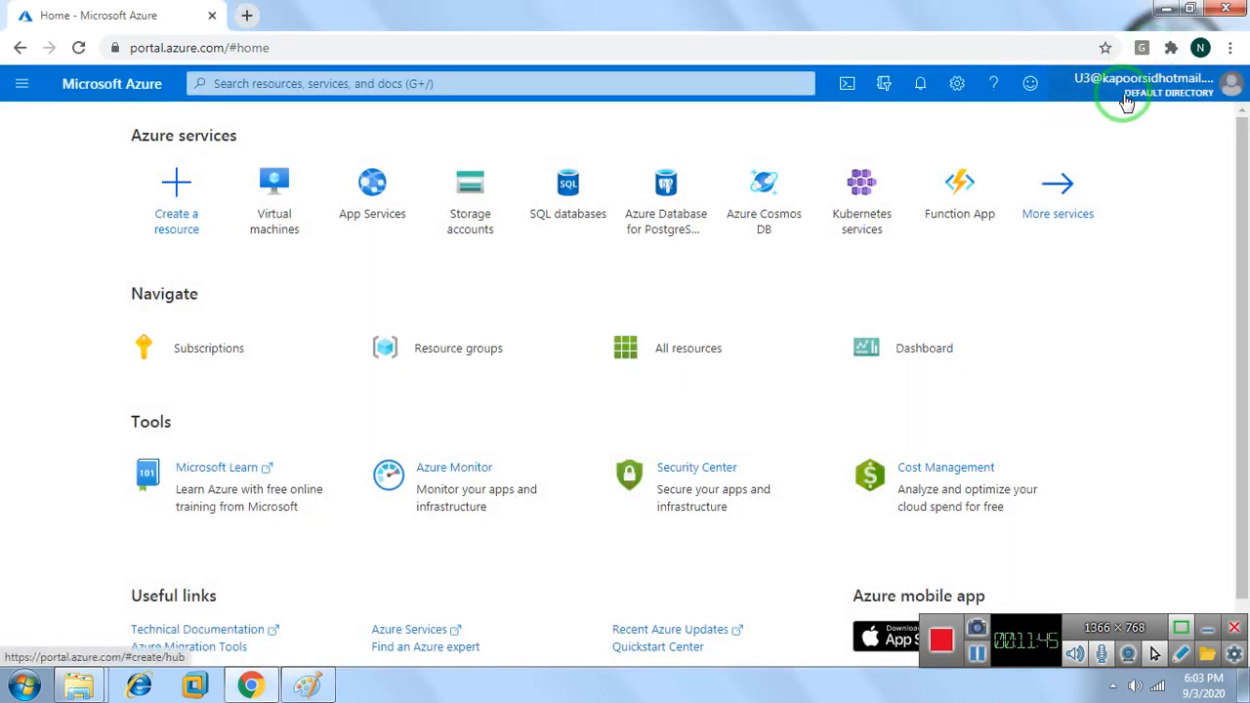
left_click(264, 188)
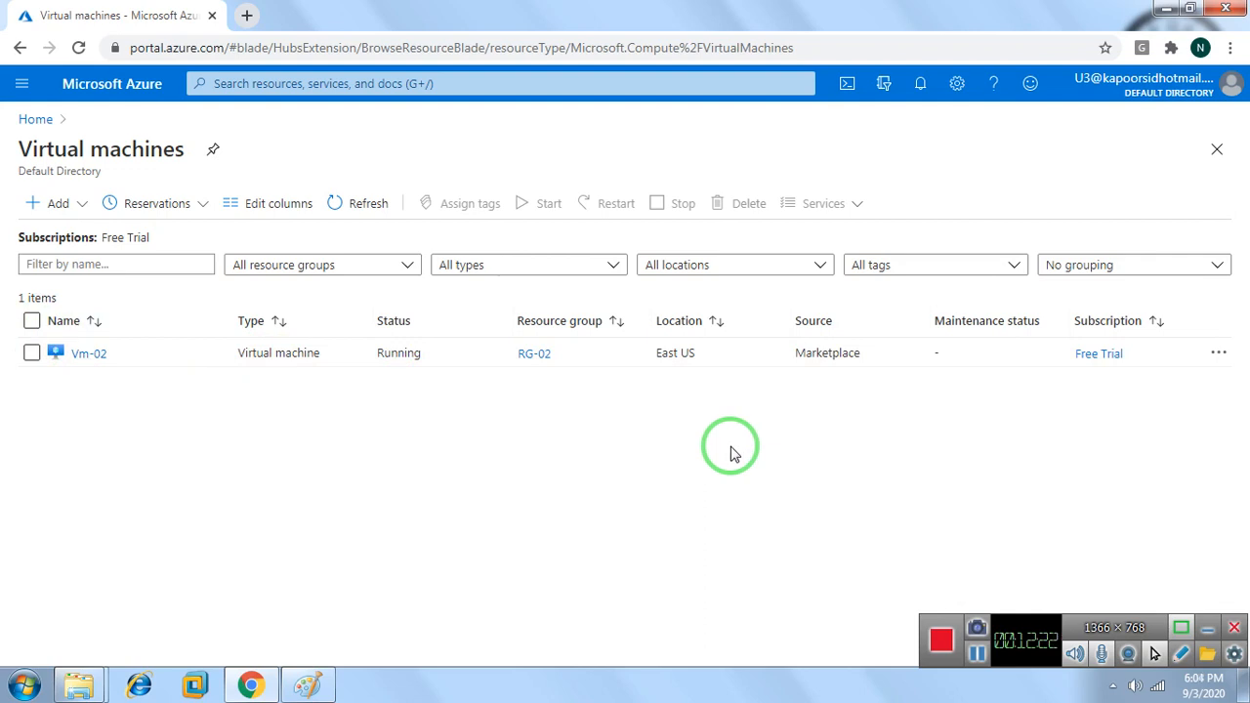
Try to create a new resource group named Rg-03 for a new virtual machine, and close the creation form
left_click(61, 205)
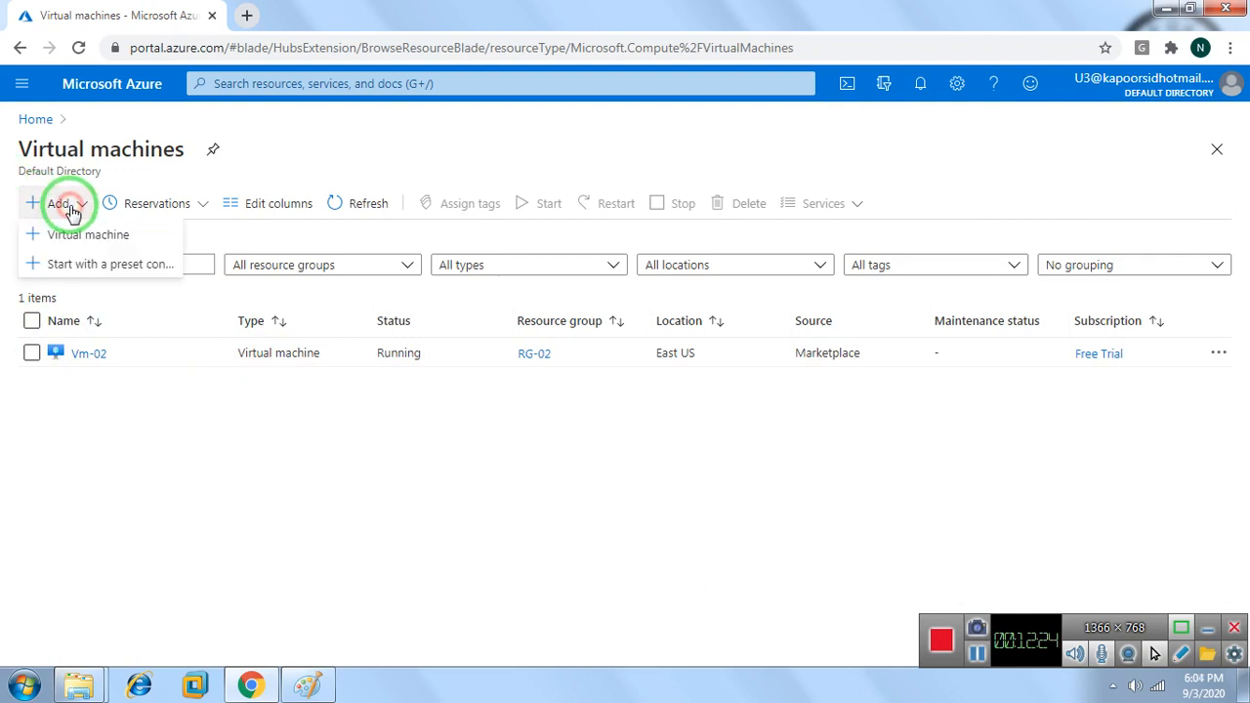
left_click(98, 238)
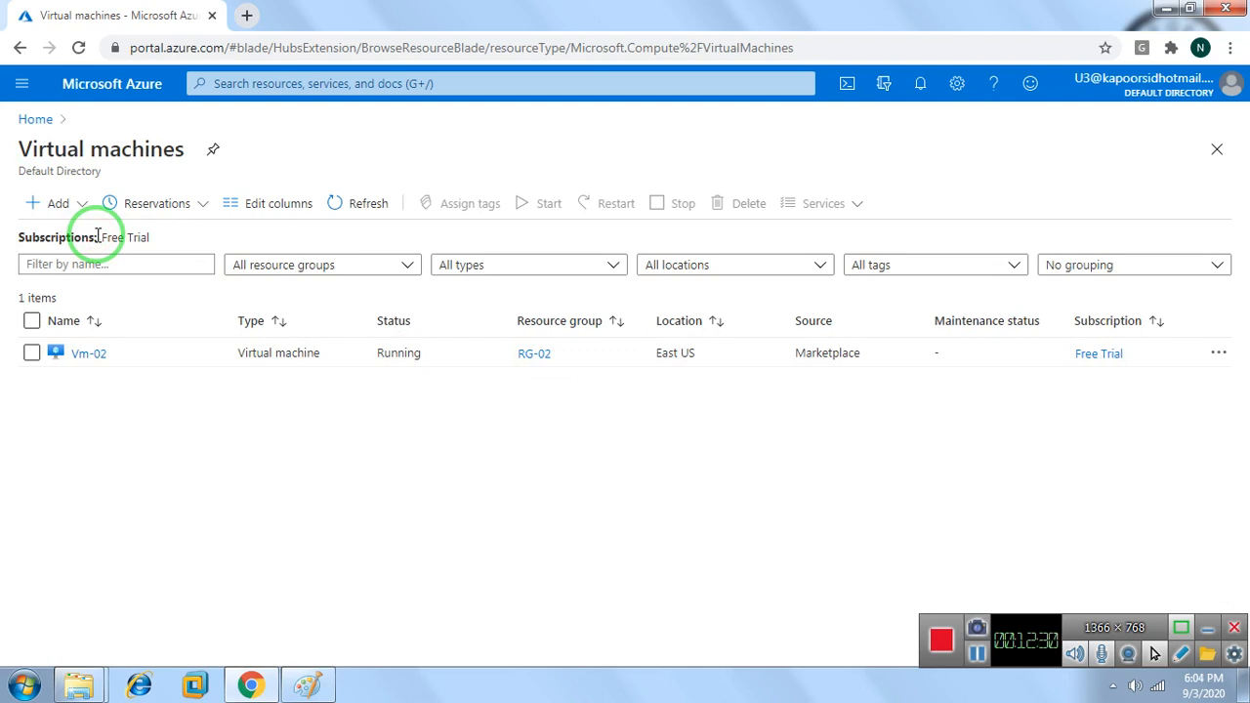
left_click(979, 656)
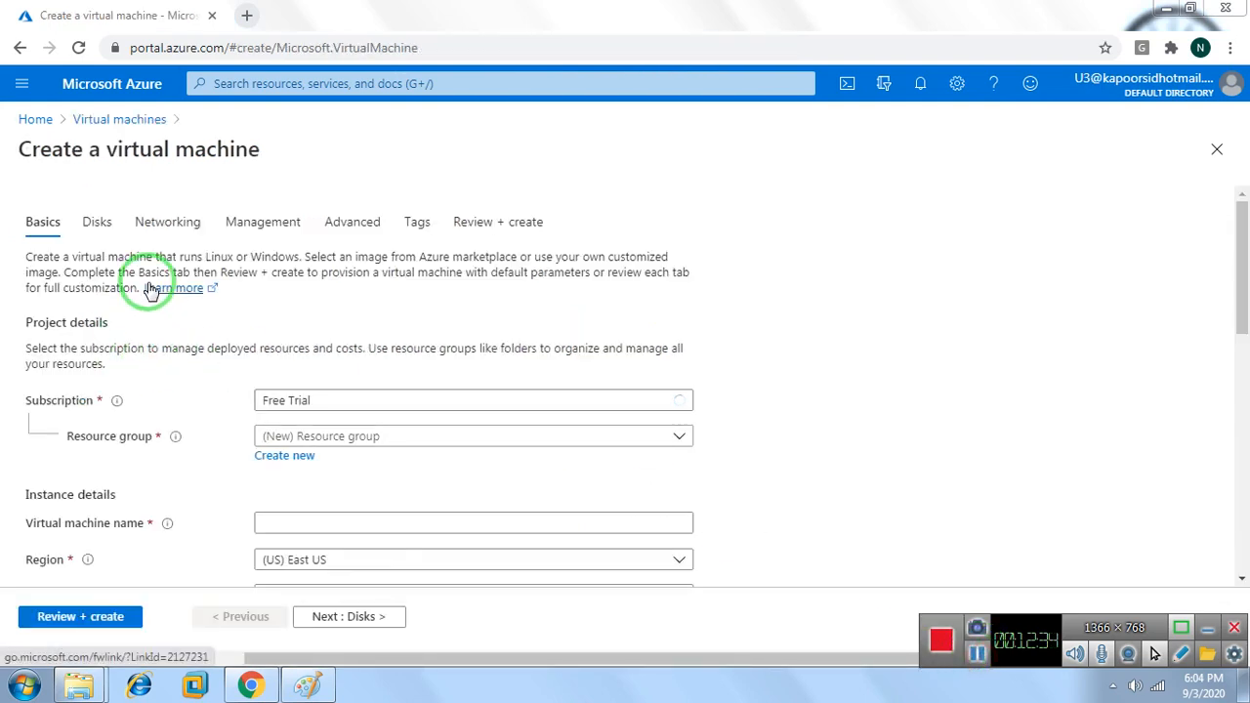
left_click(425, 440)
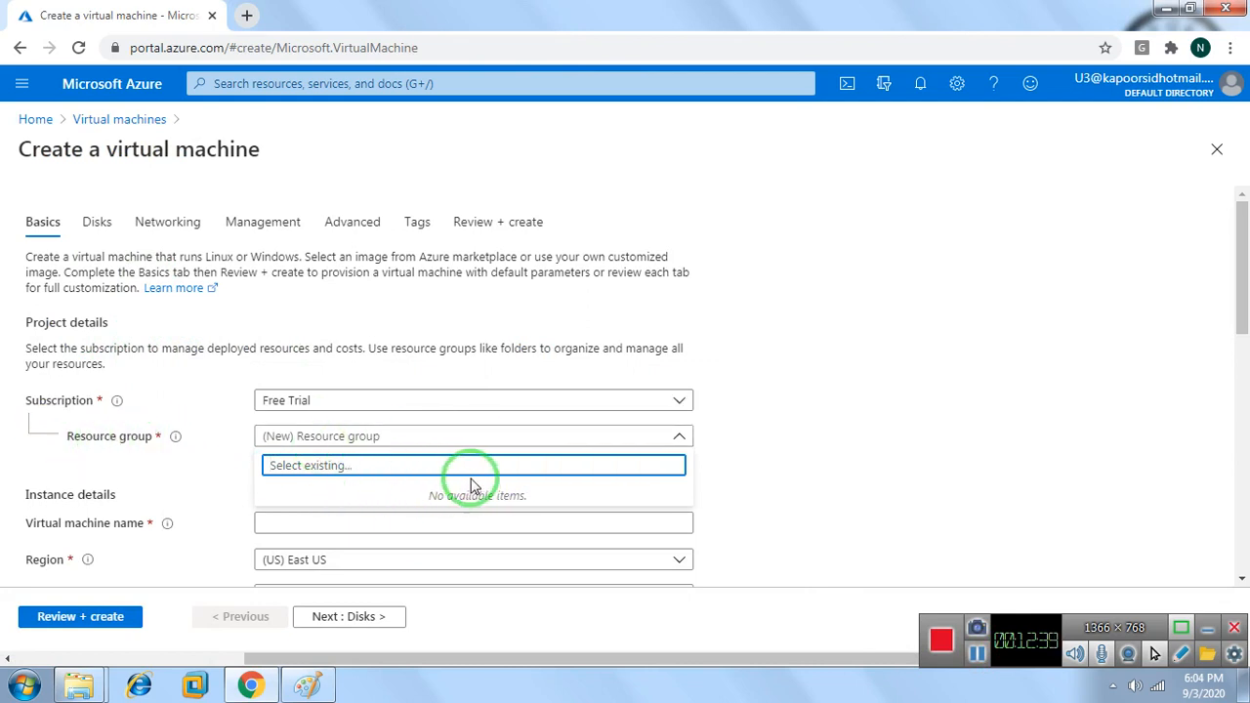
left_click(748, 455)
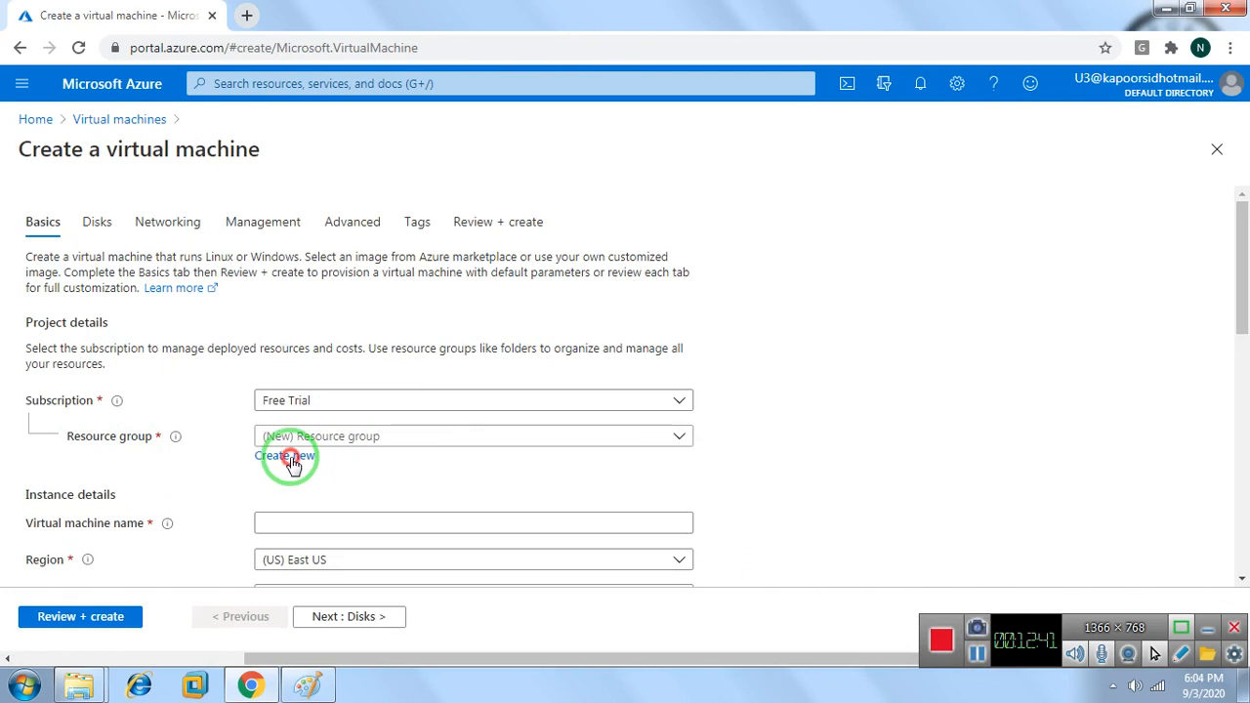
left_click(291, 459)
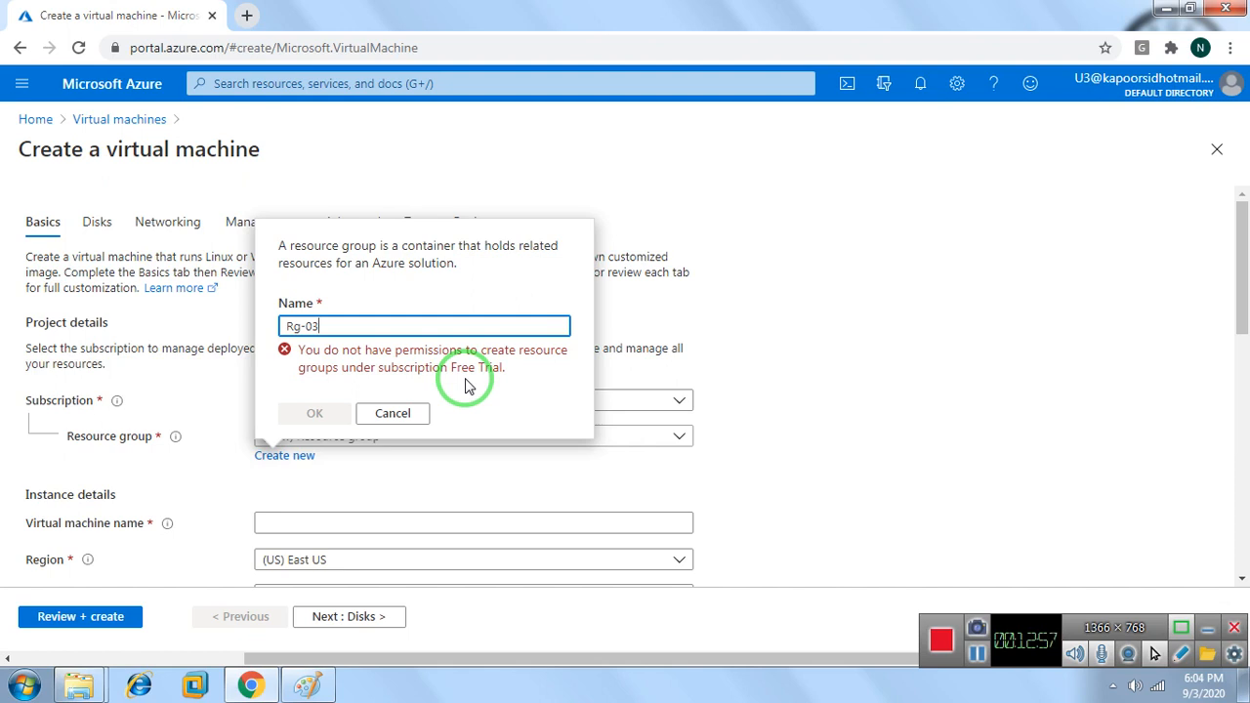
left_click(393, 415)
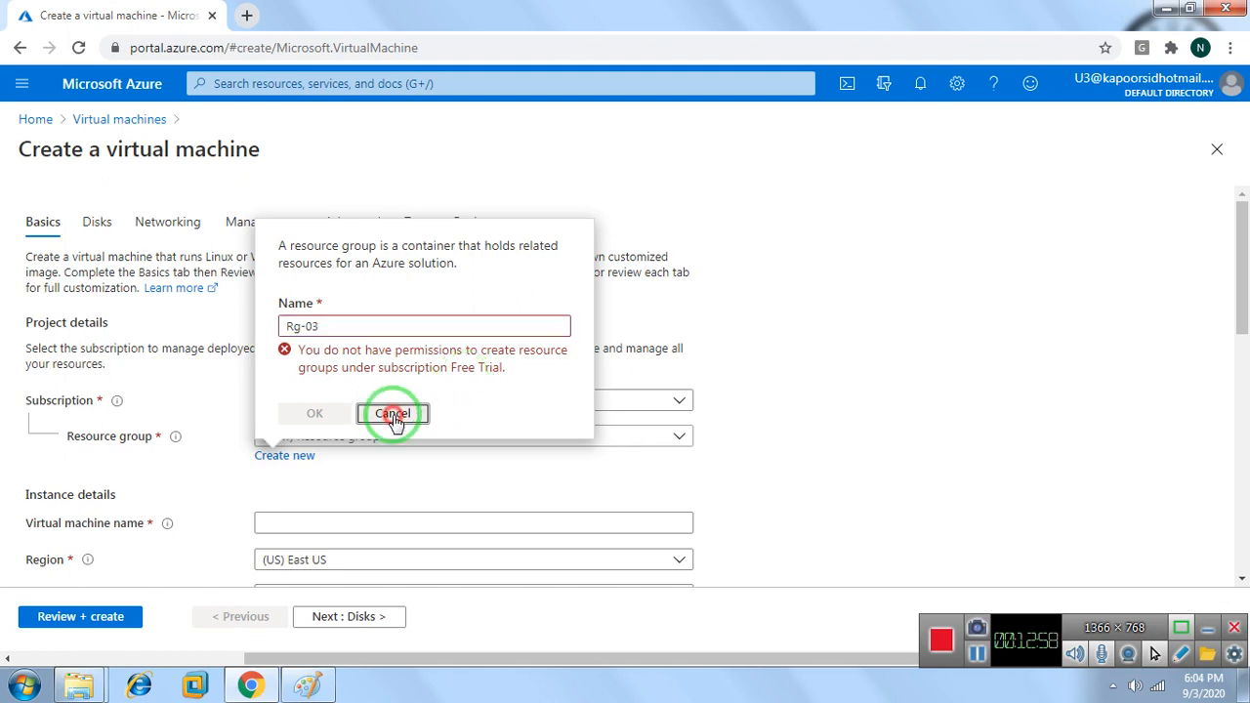
left_click(1216, 146)
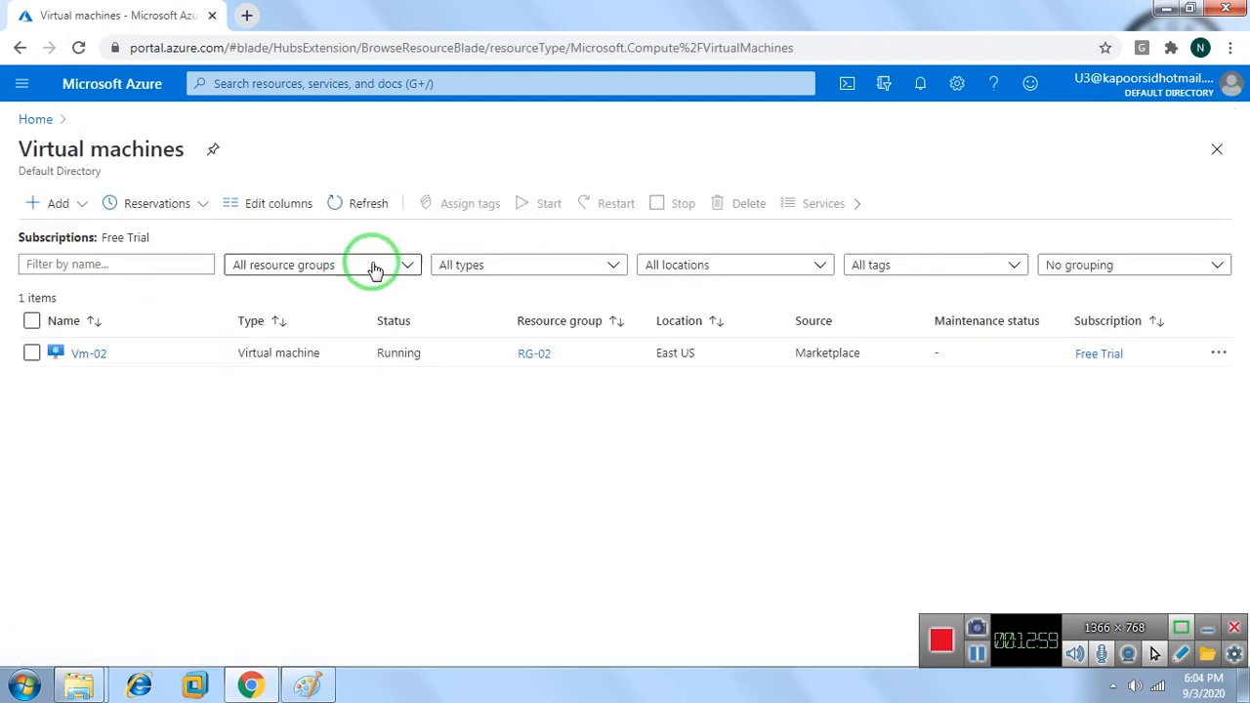
Open Vm-02 and examine its Networking and Connect pages as user U3
left_click(83, 359)
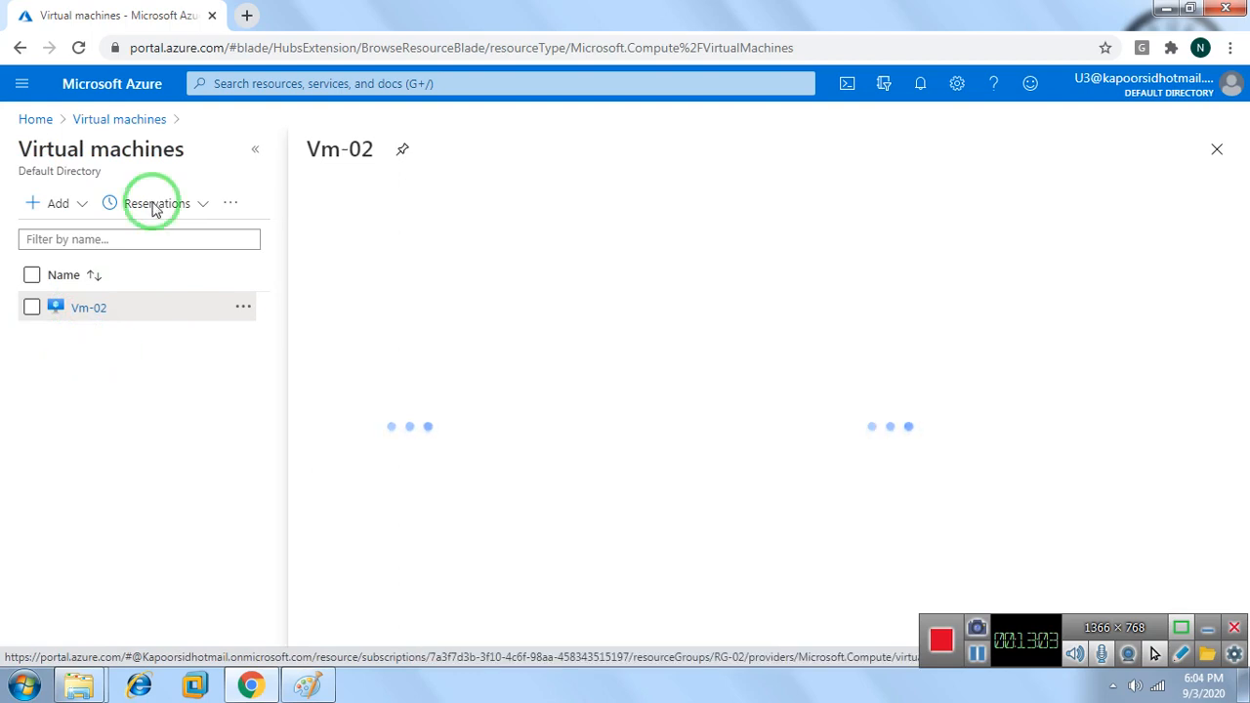
left_click(255, 148)
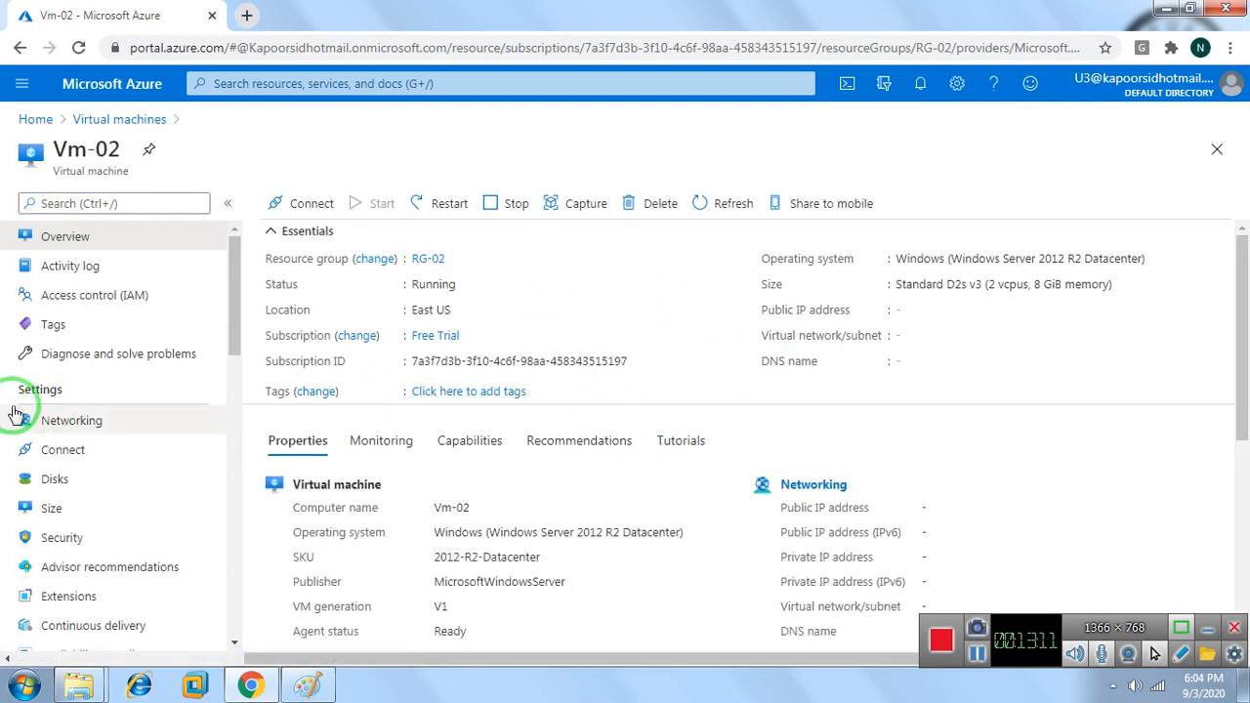
left_click(76, 421)
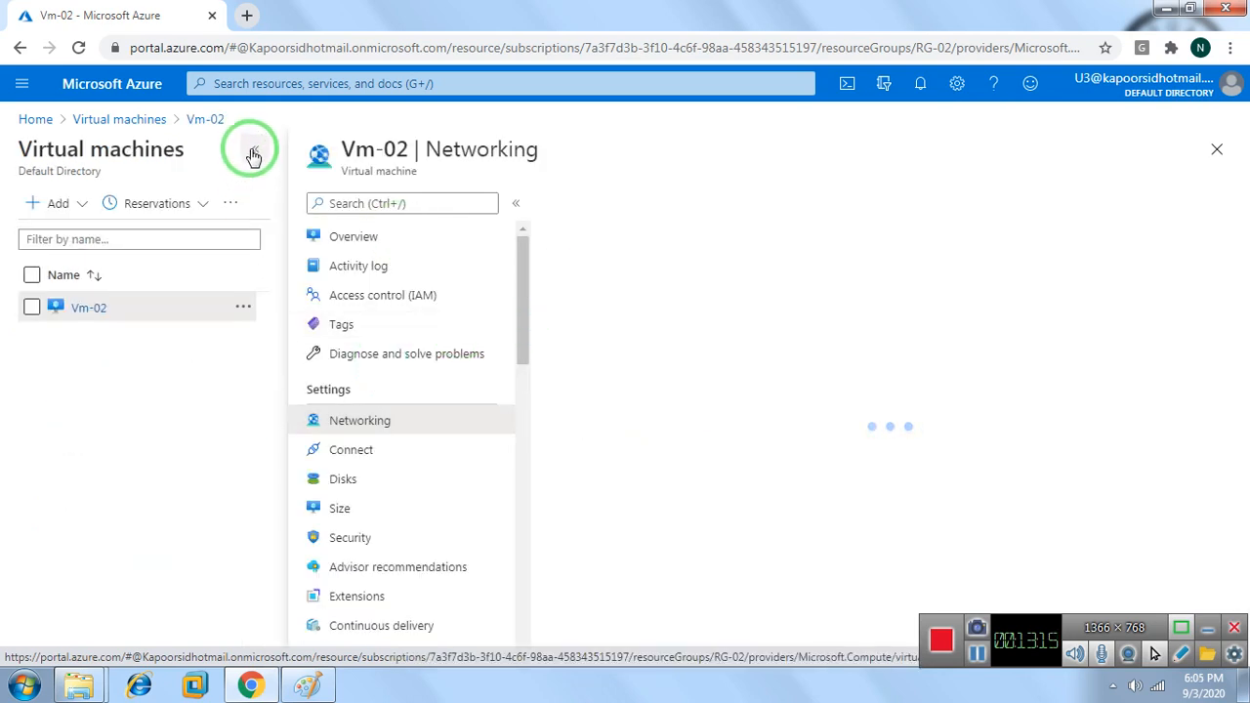
left_click(252, 156)
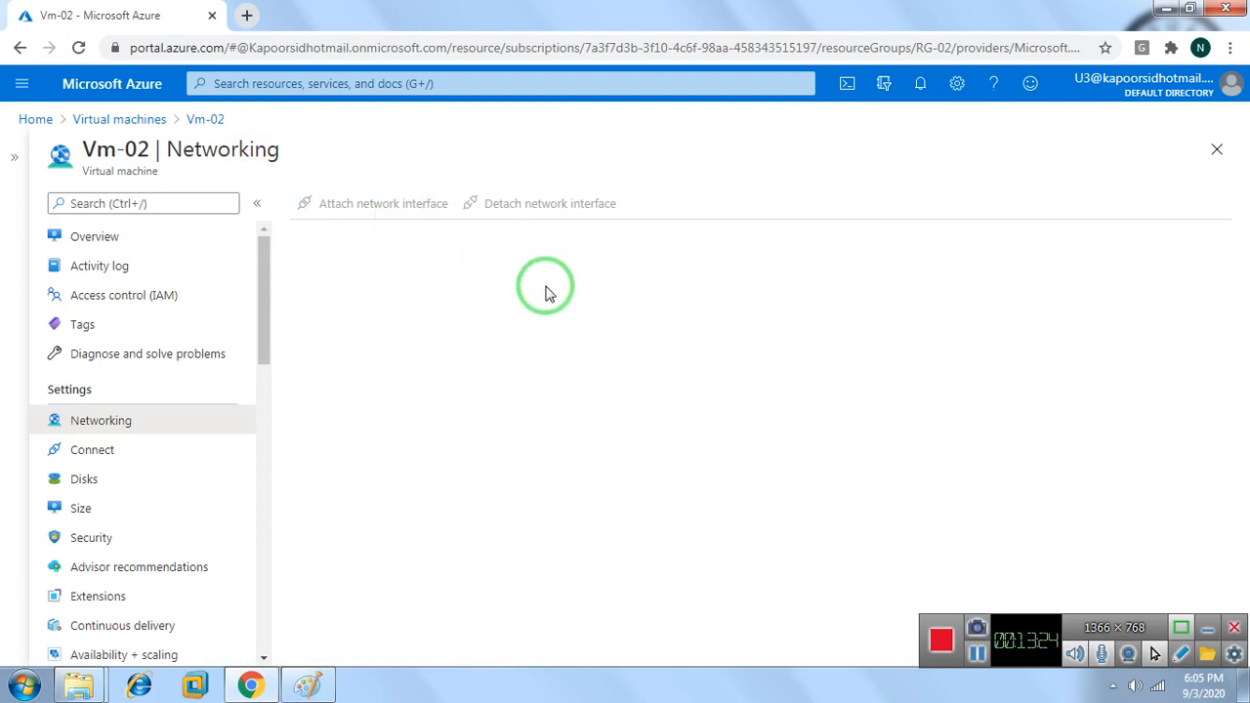
left_click(92, 457)
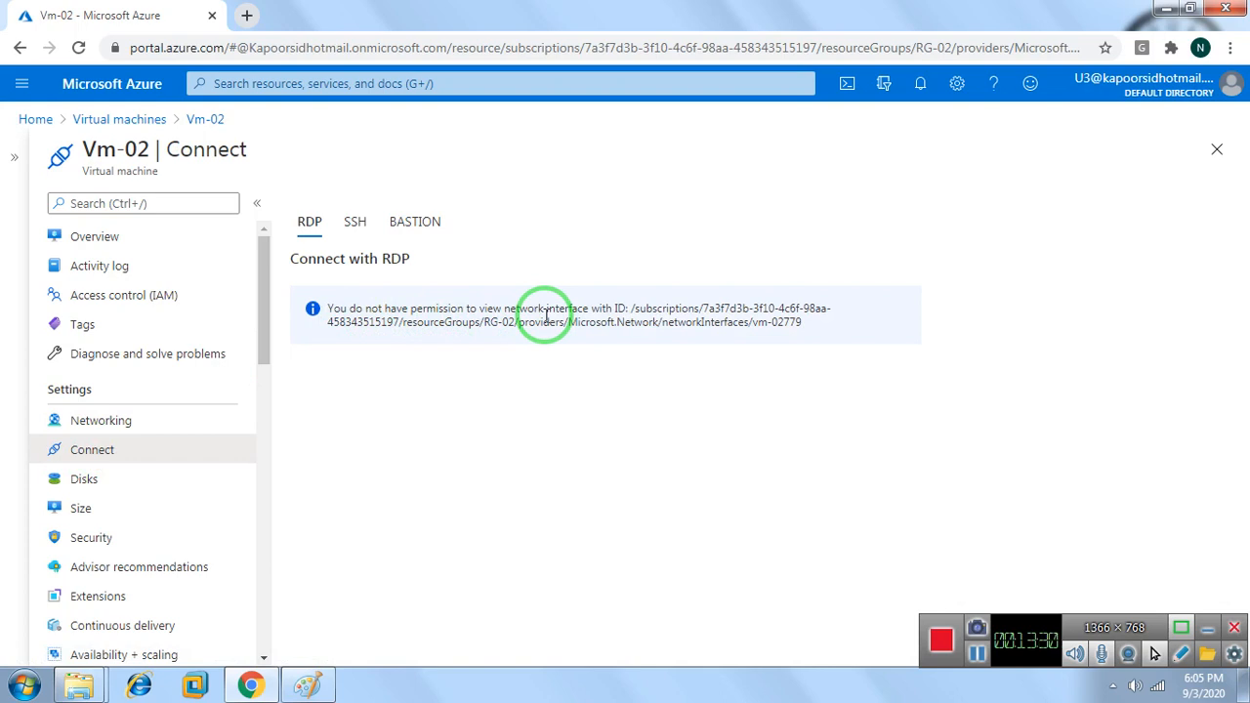
Try to attach a new 100 GiB Premium SSD data disk named Disk-01 with read/write host caching to Vm-02, and discard it
left_click(78, 481)
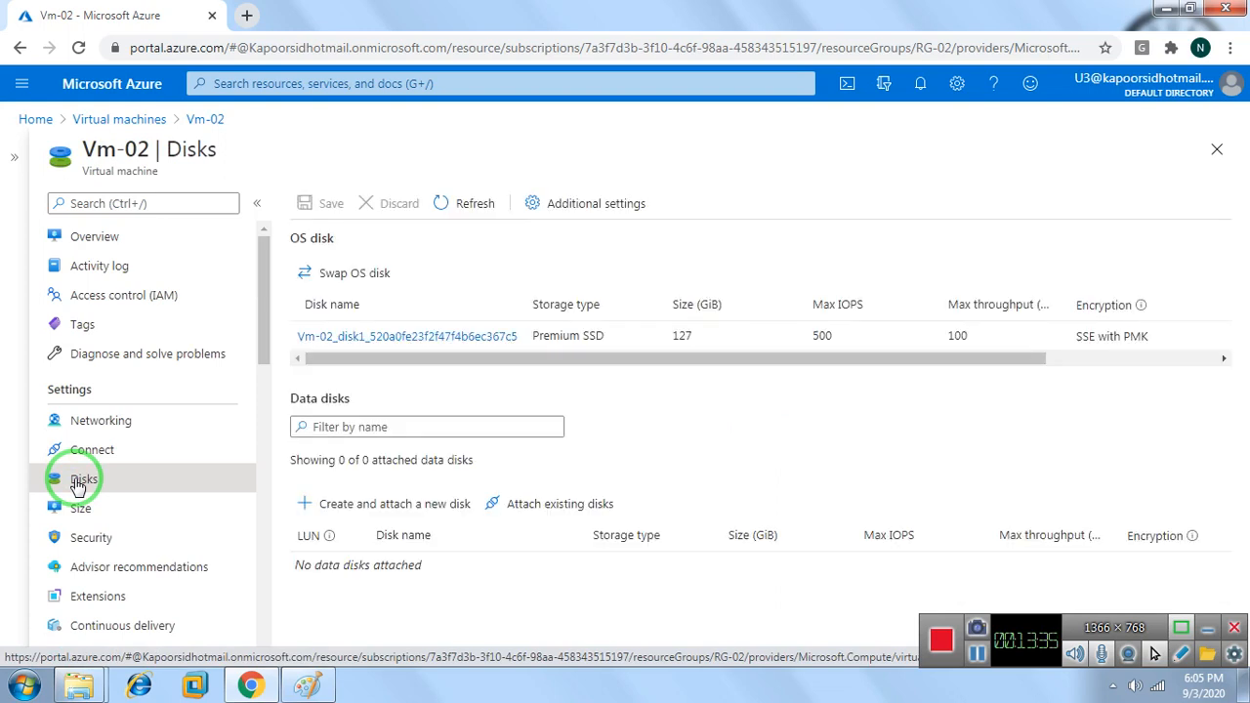
left_click(363, 512)
left_click(432, 567)
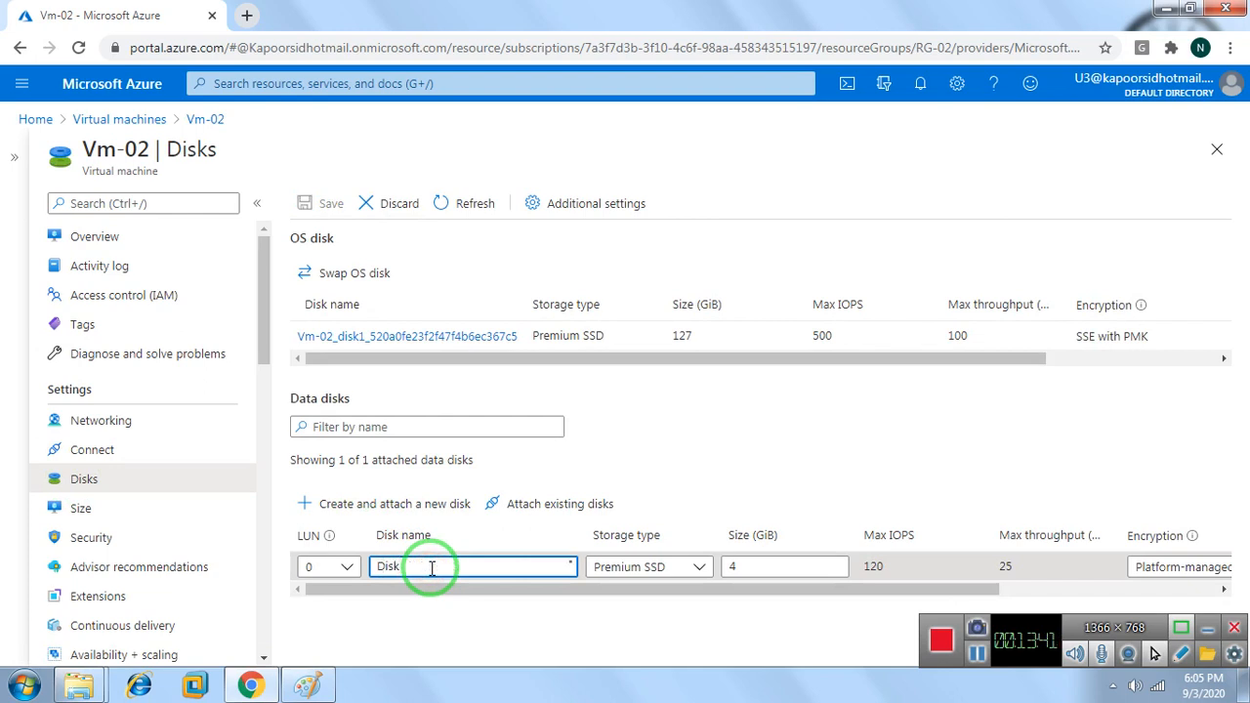
left_click(758, 568)
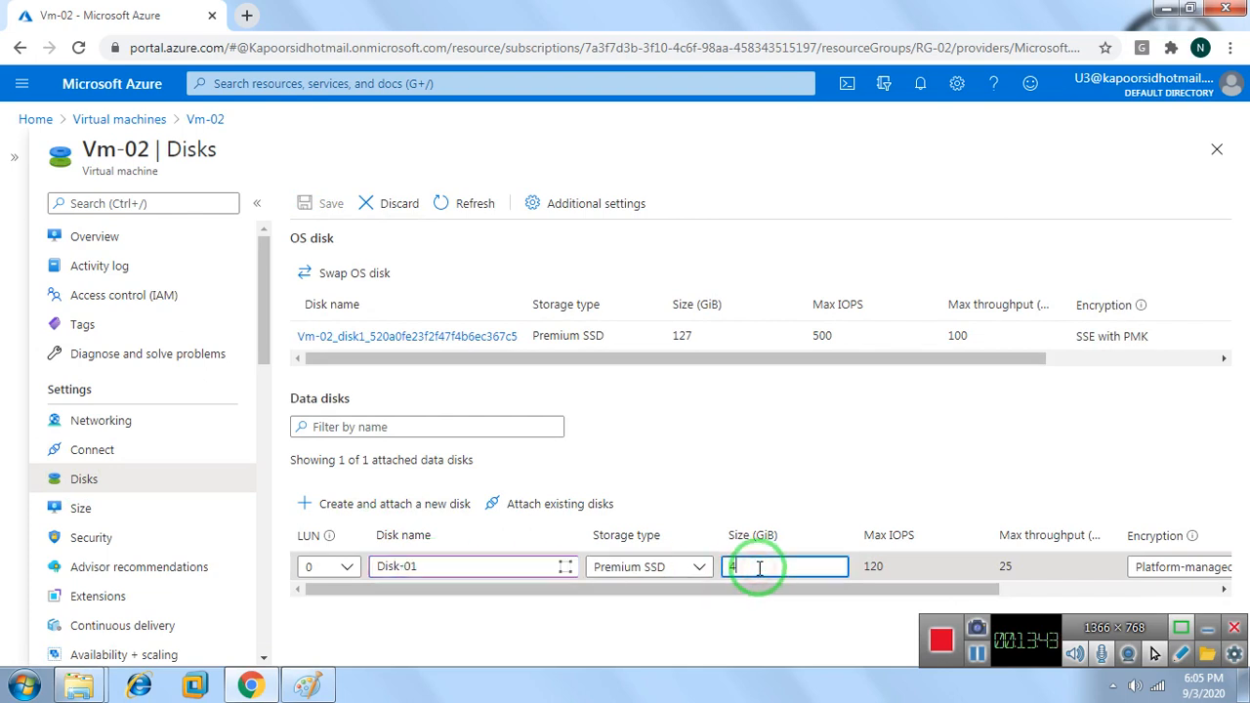
type("100")
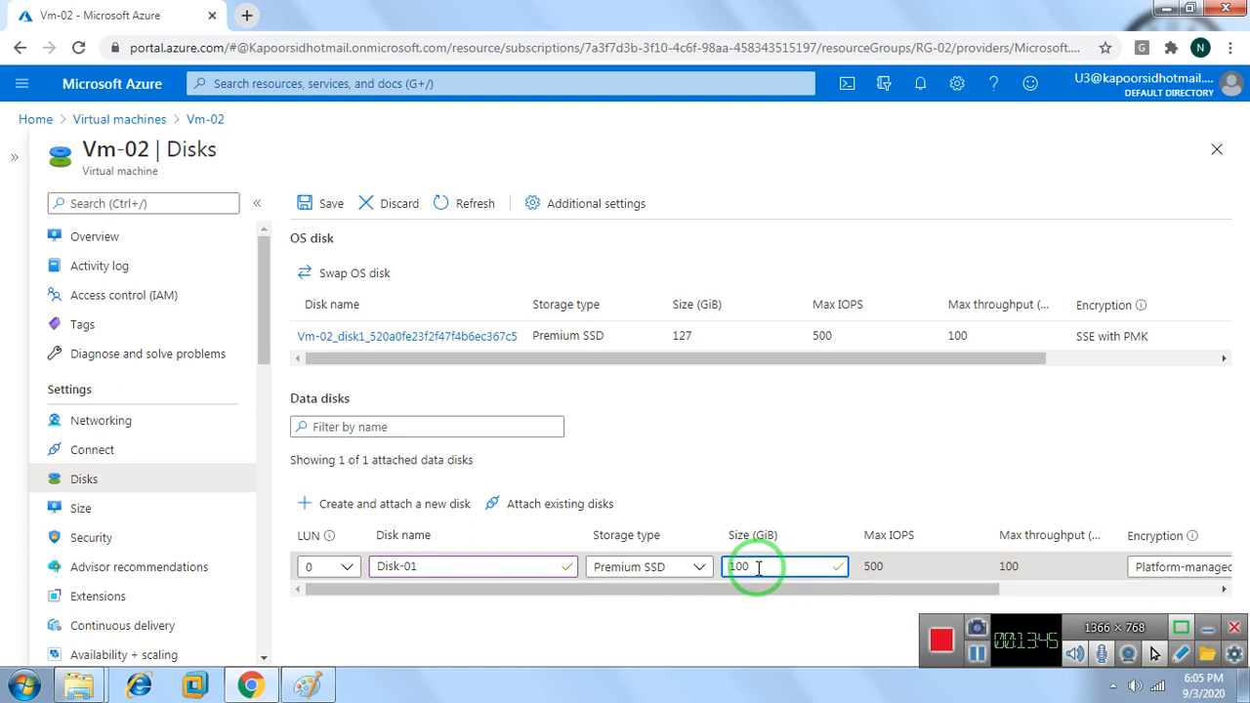
left_click_drag(806, 591, 1113, 576)
left_click(1171, 566)
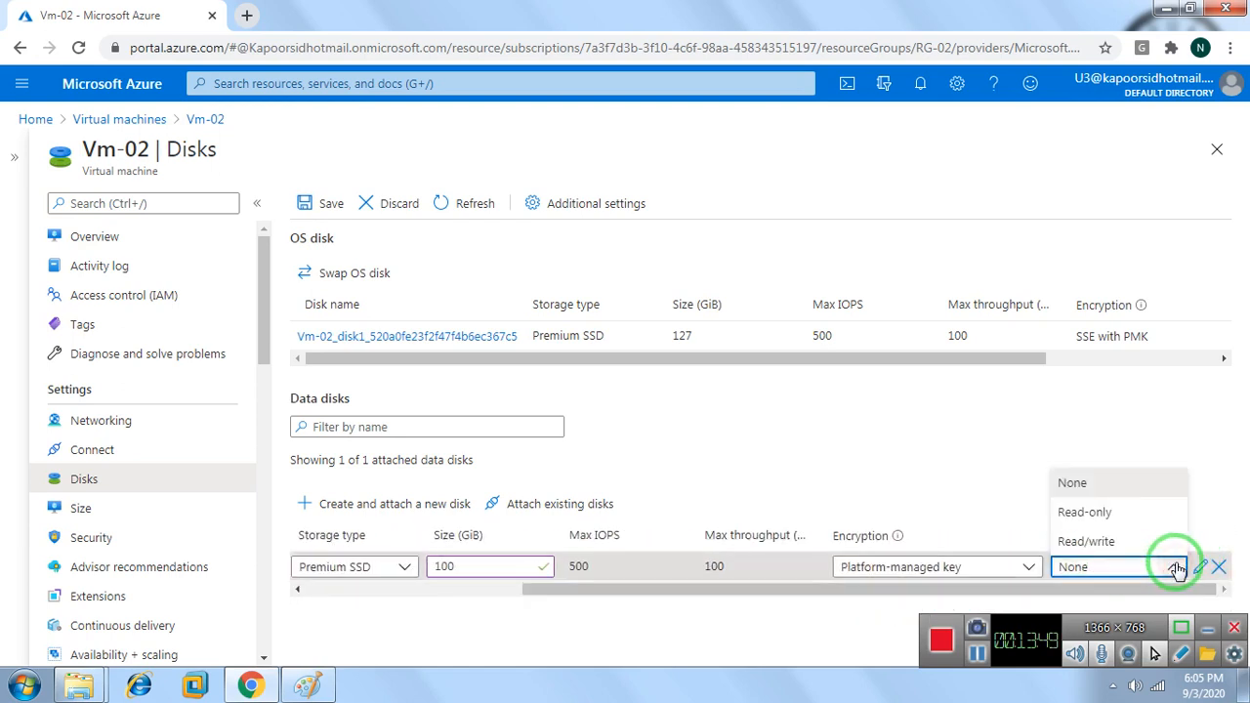
left_click(1111, 542)
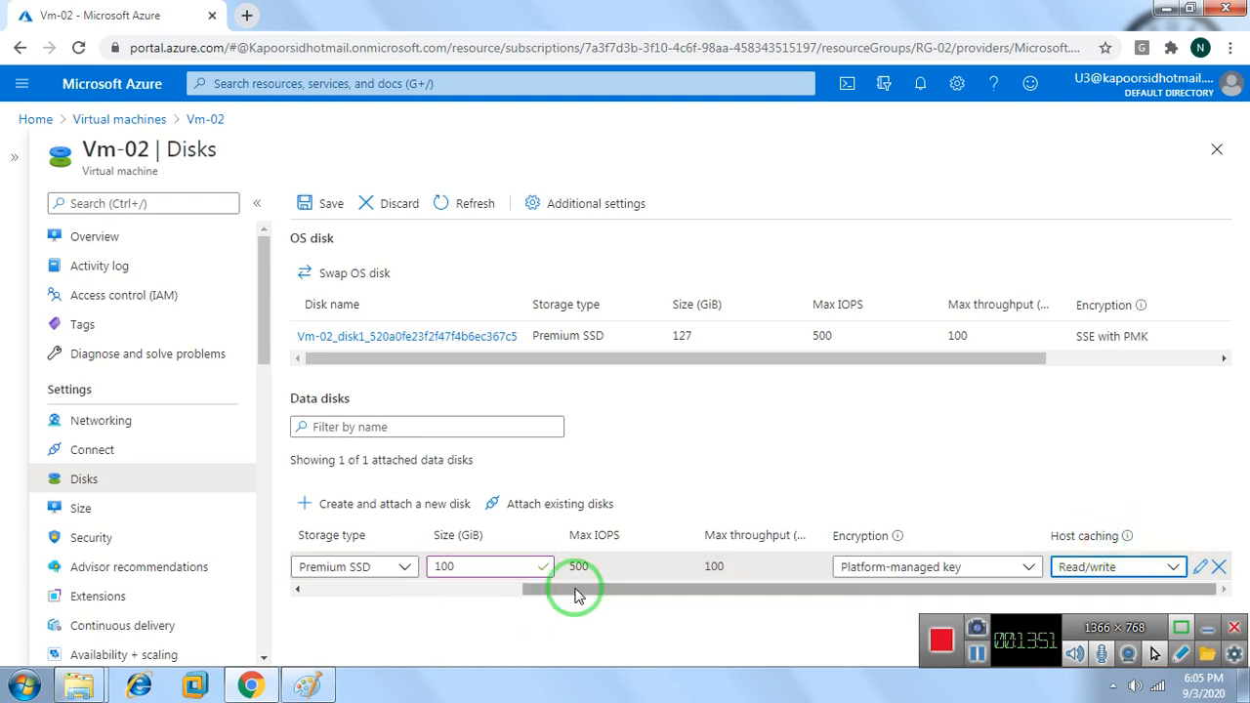
left_click_drag(600, 592, 244, 605)
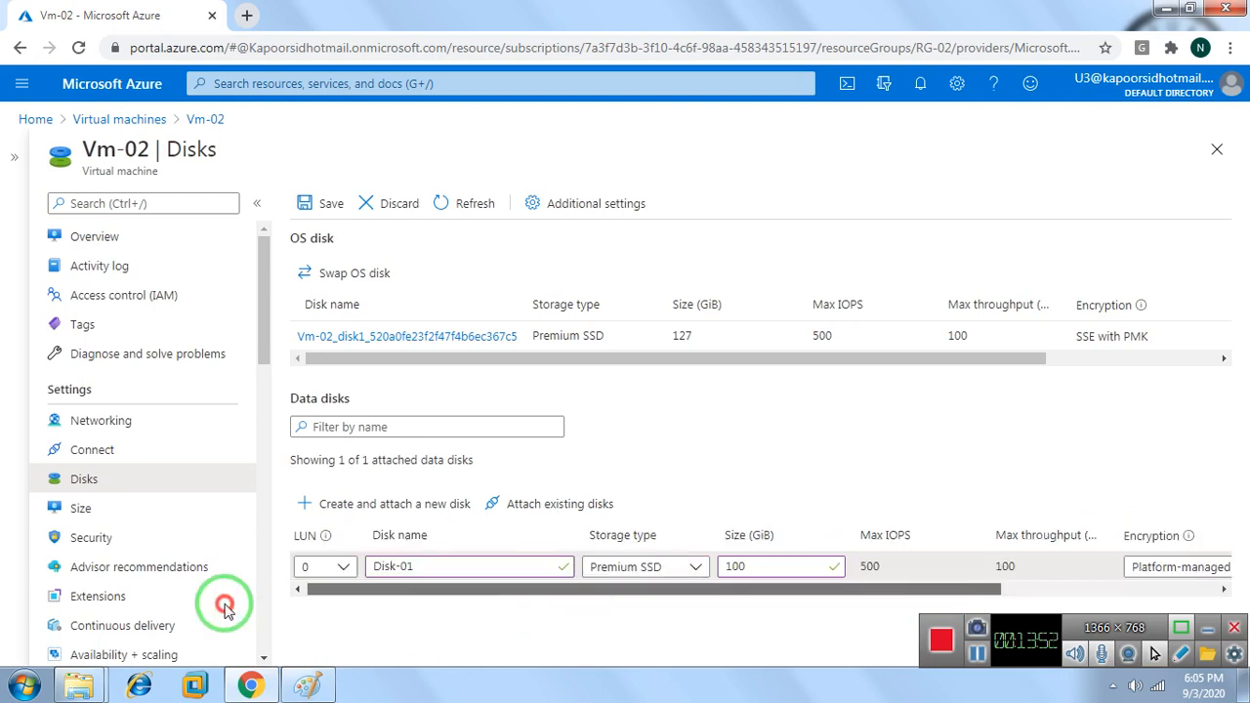
left_click(322, 205)
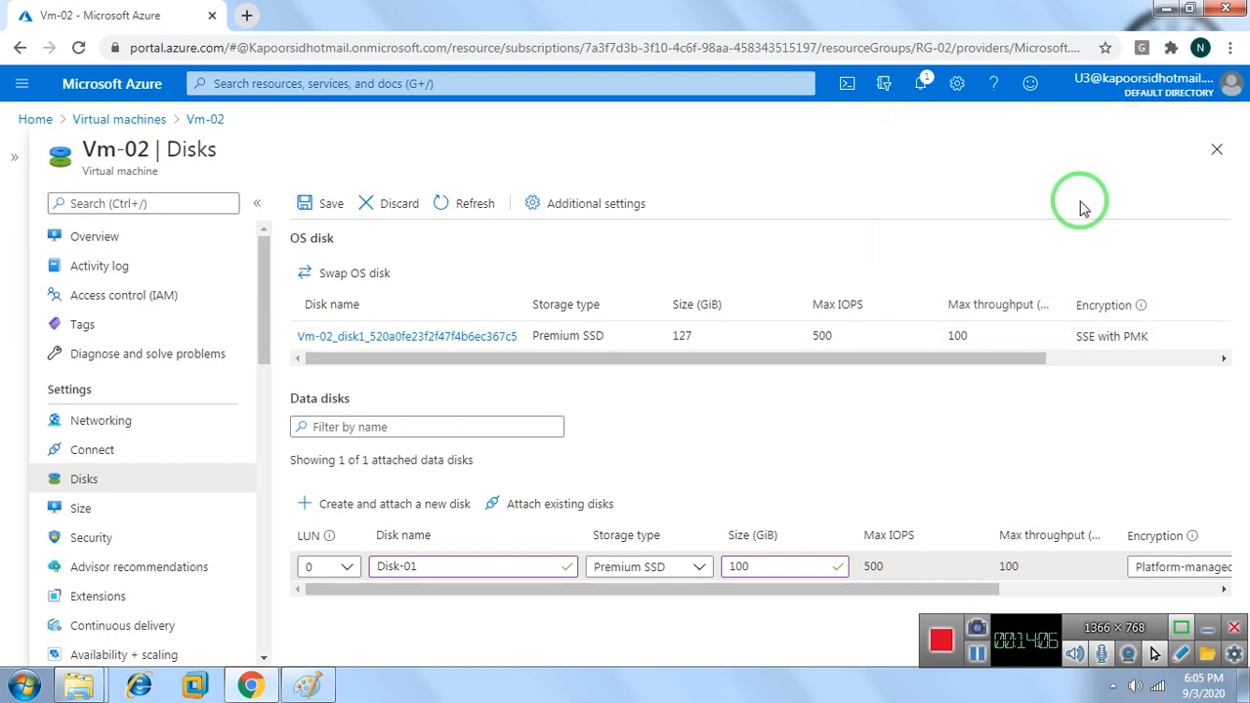
left_click(387, 215)
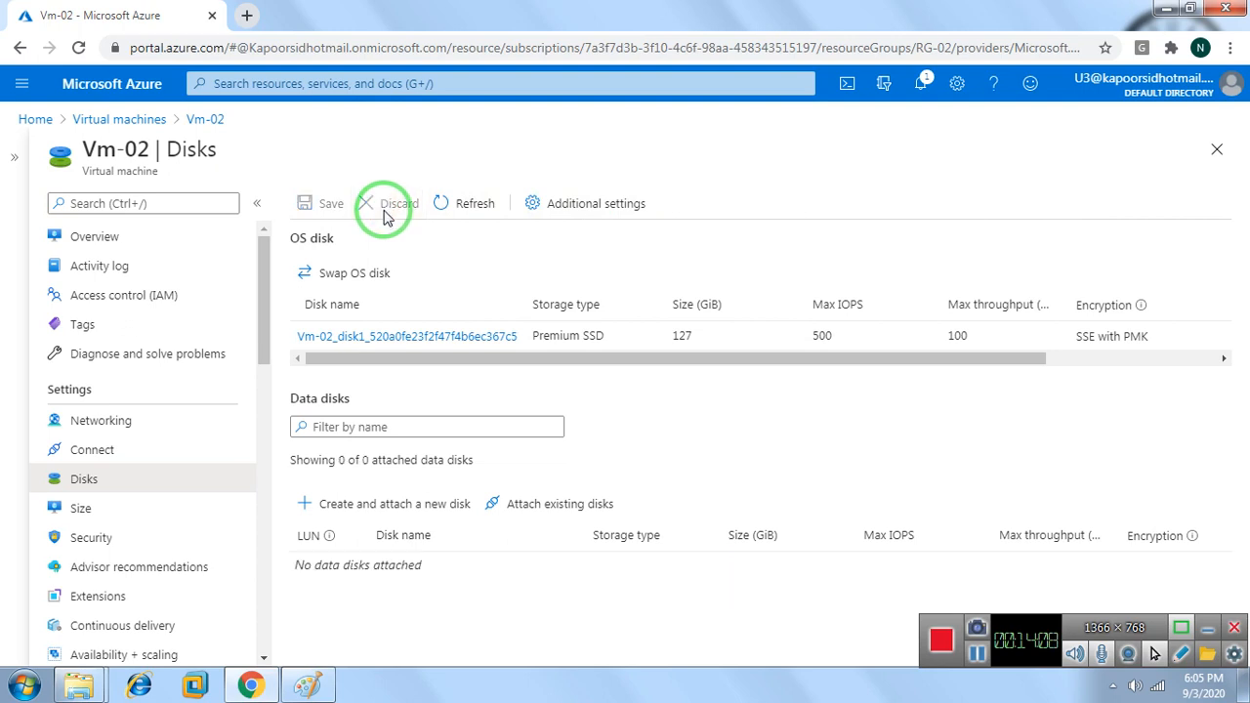
Examine the VM sizes offered for Vm-02, including B2s, and return to its disks
left_click(71, 518)
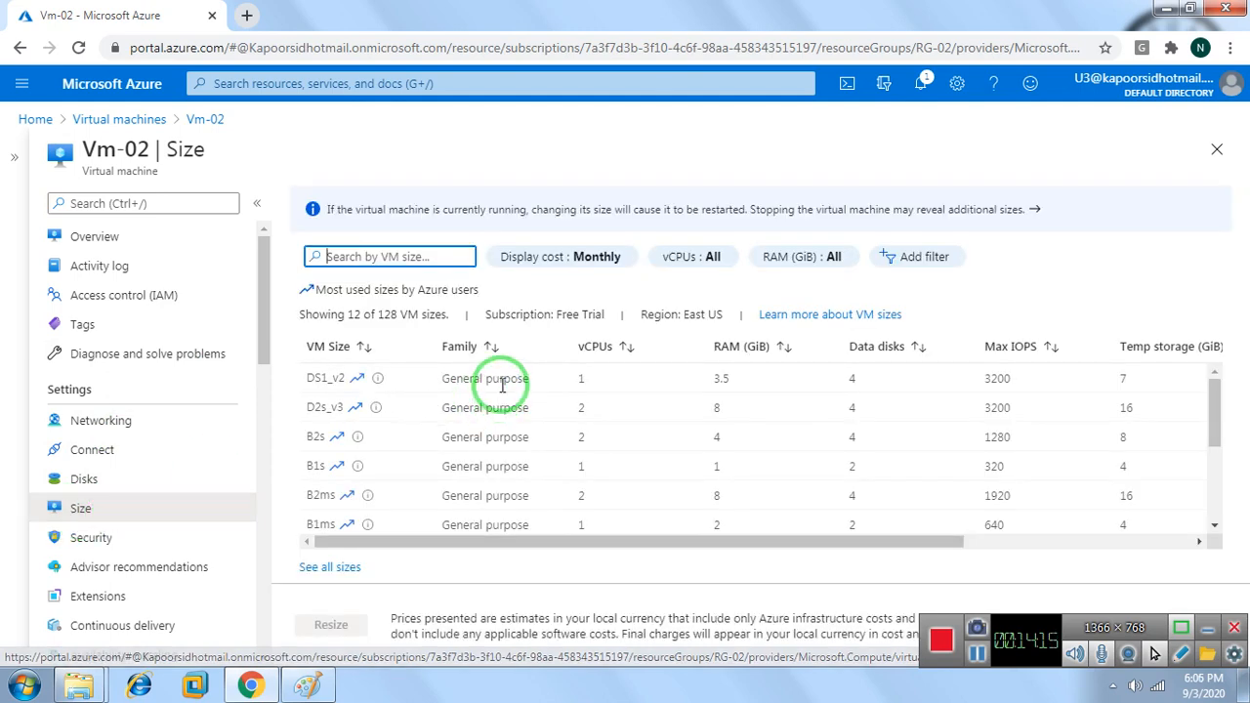
left_click(497, 439)
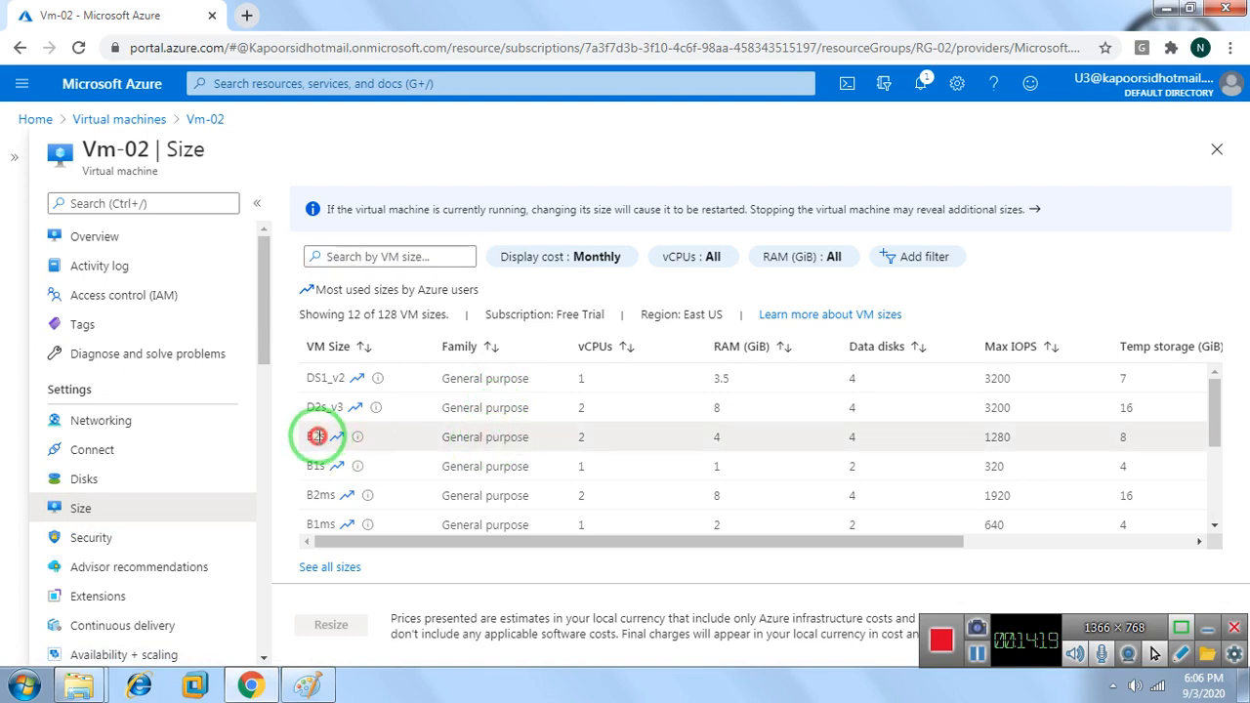
left_click(317, 437)
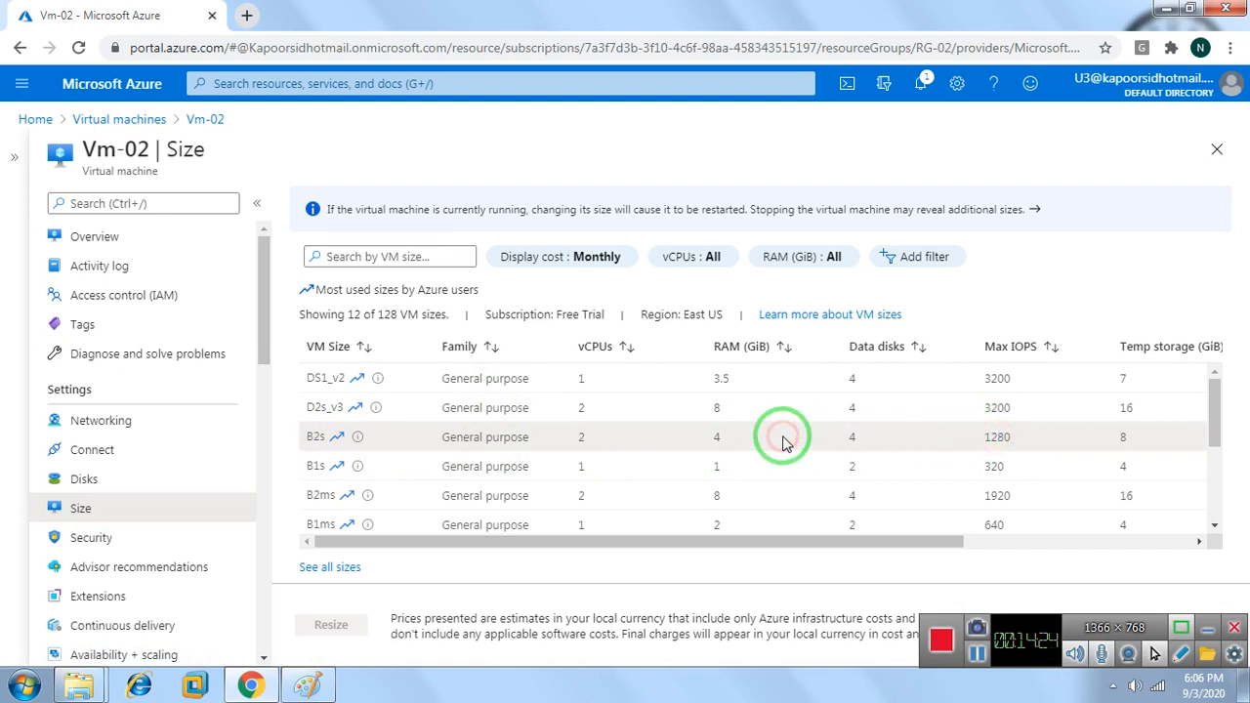
left_click_drag(1211, 411, 1128, 364)
left_click(472, 470)
left_click(404, 390)
left_click(252, 472)
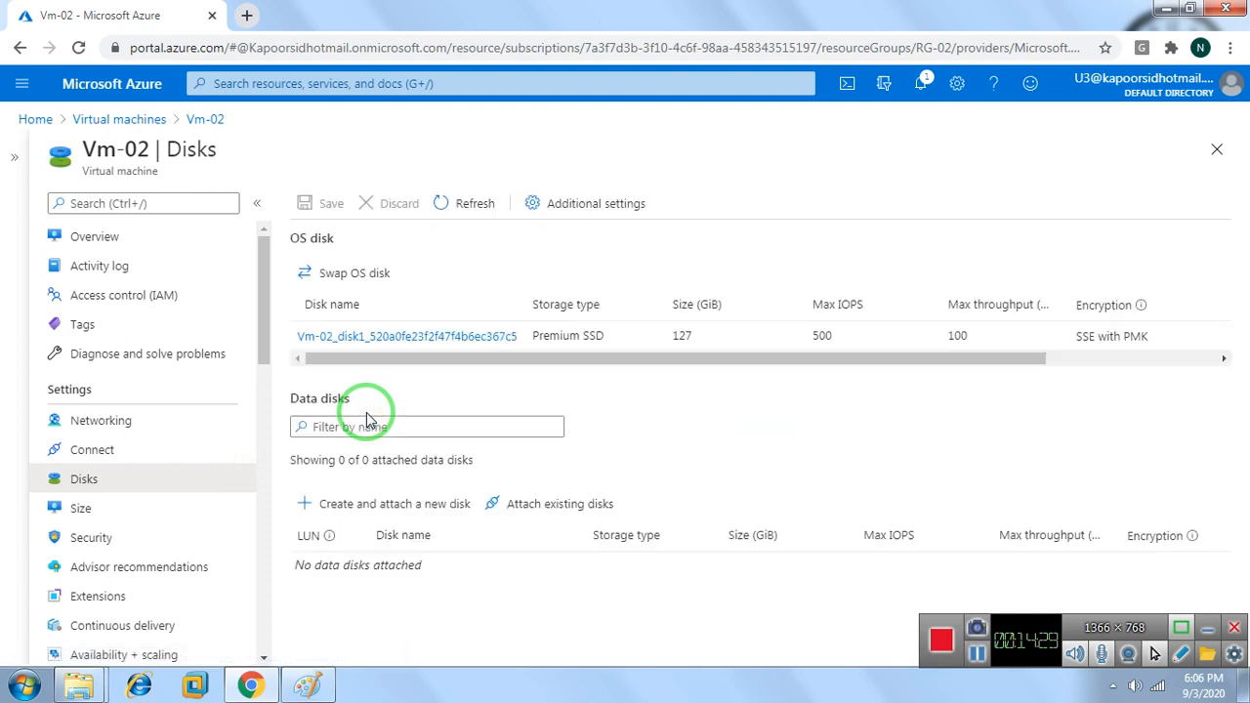
Reopen Vm-02 from the virtual machines list, restart it and check the notifications
left_click(1216, 151)
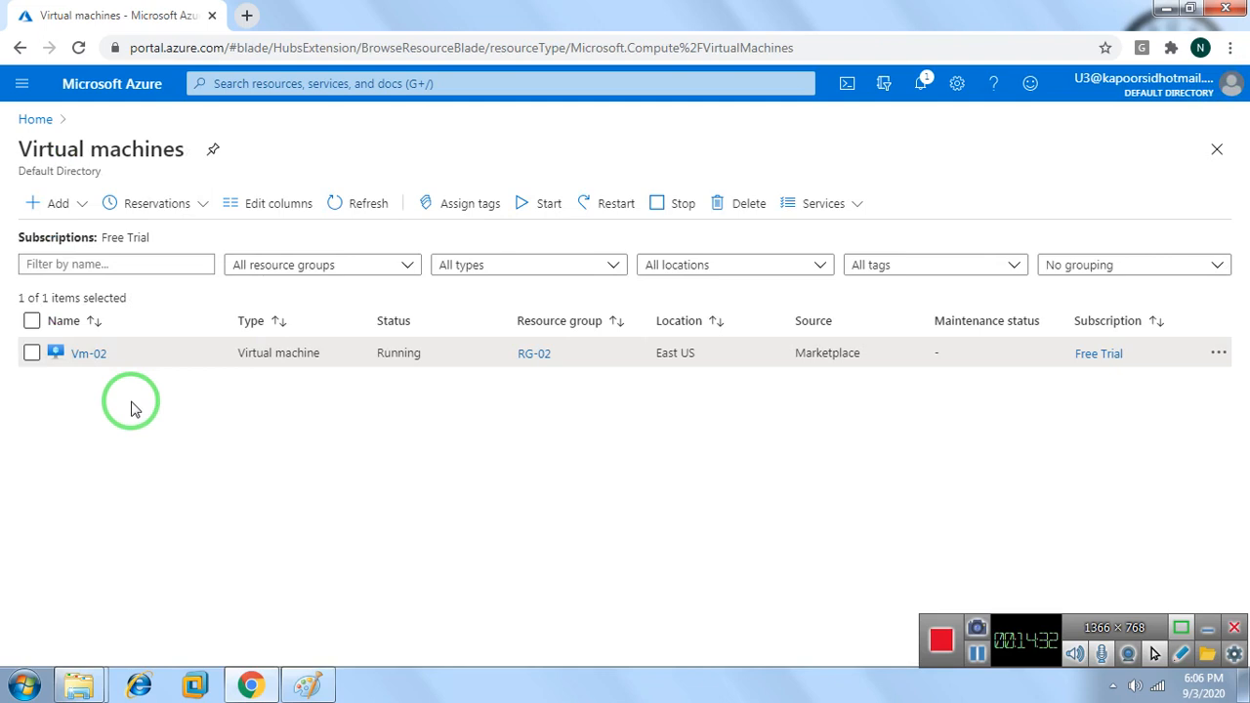
left_click(80, 354)
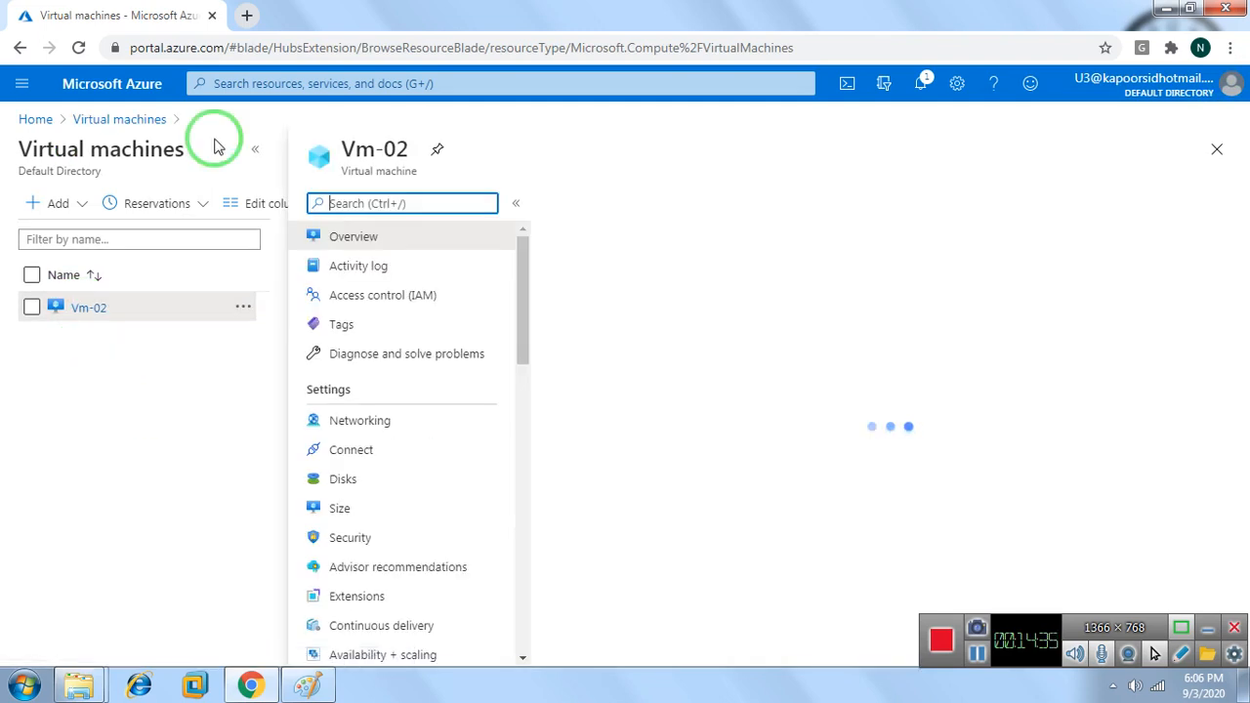
left_click(254, 150)
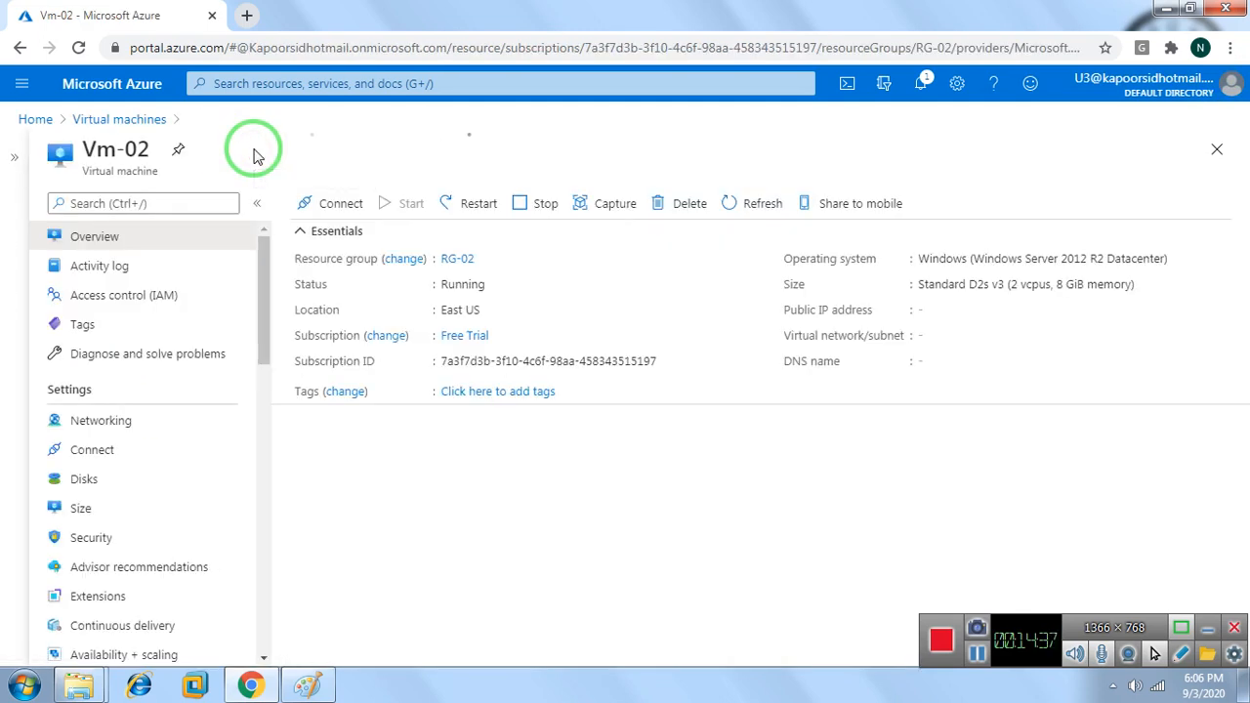
left_click(481, 211)
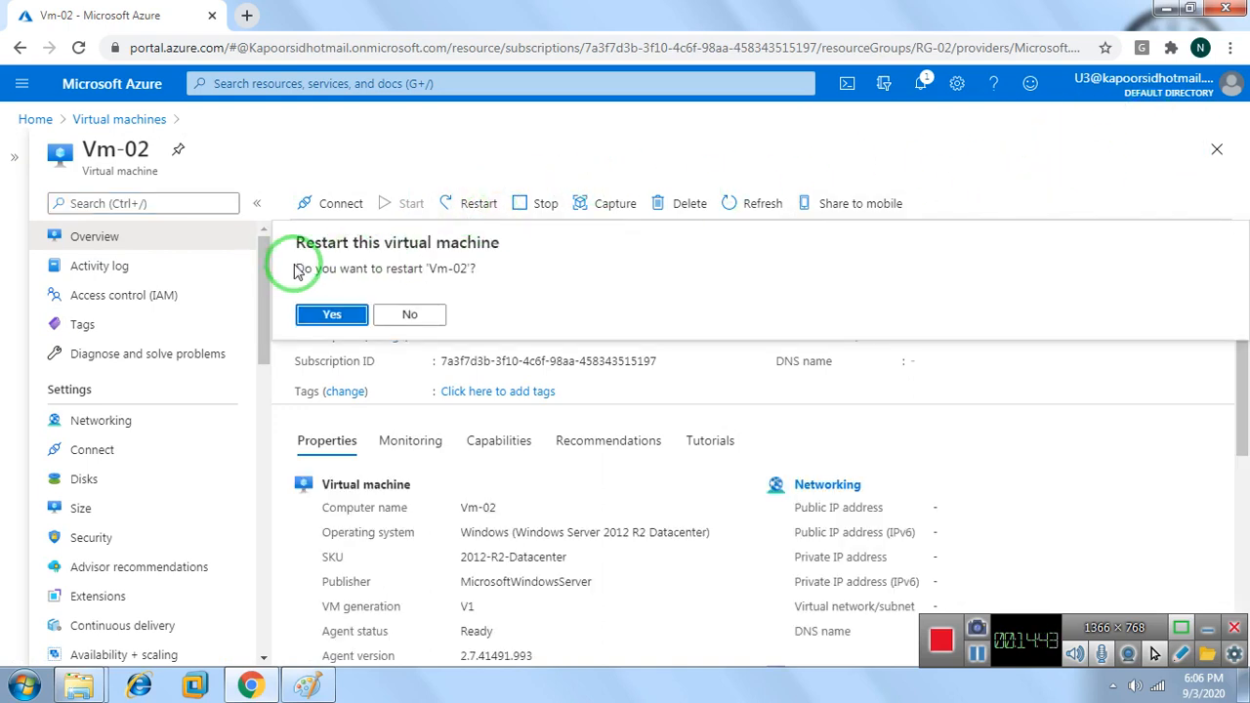
left_click(330, 315)
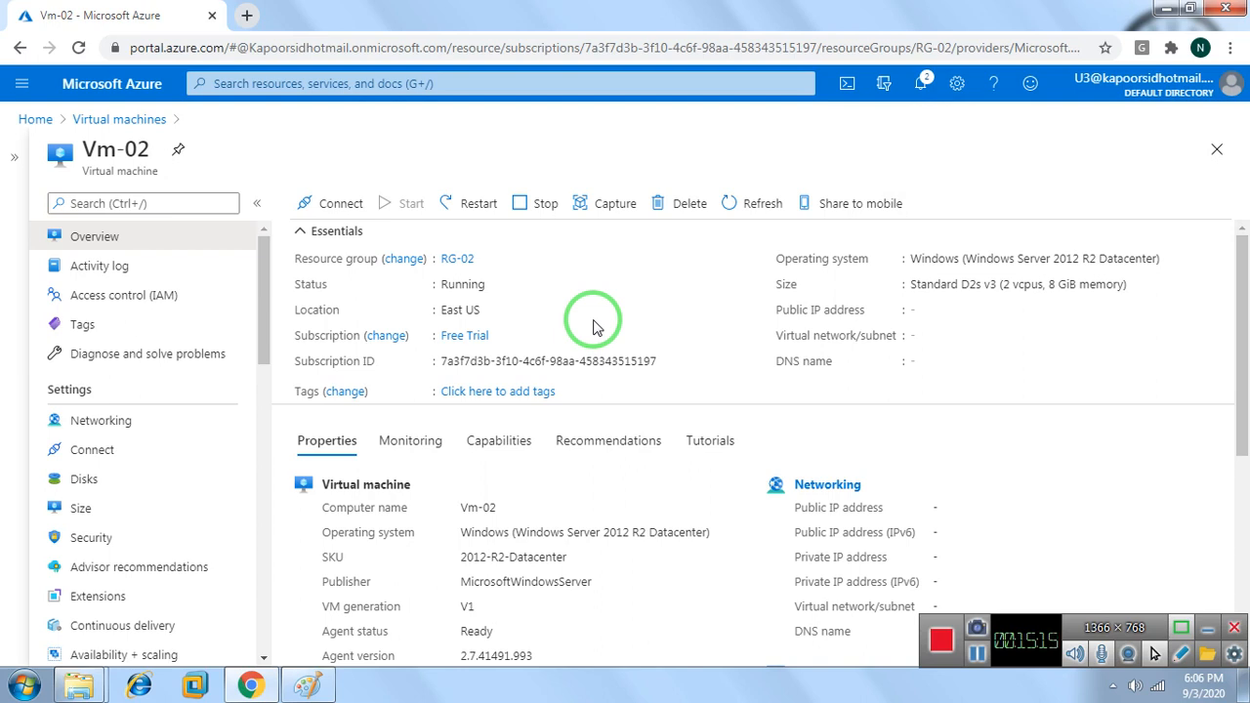
left_click(921, 85)
left_click(1216, 123)
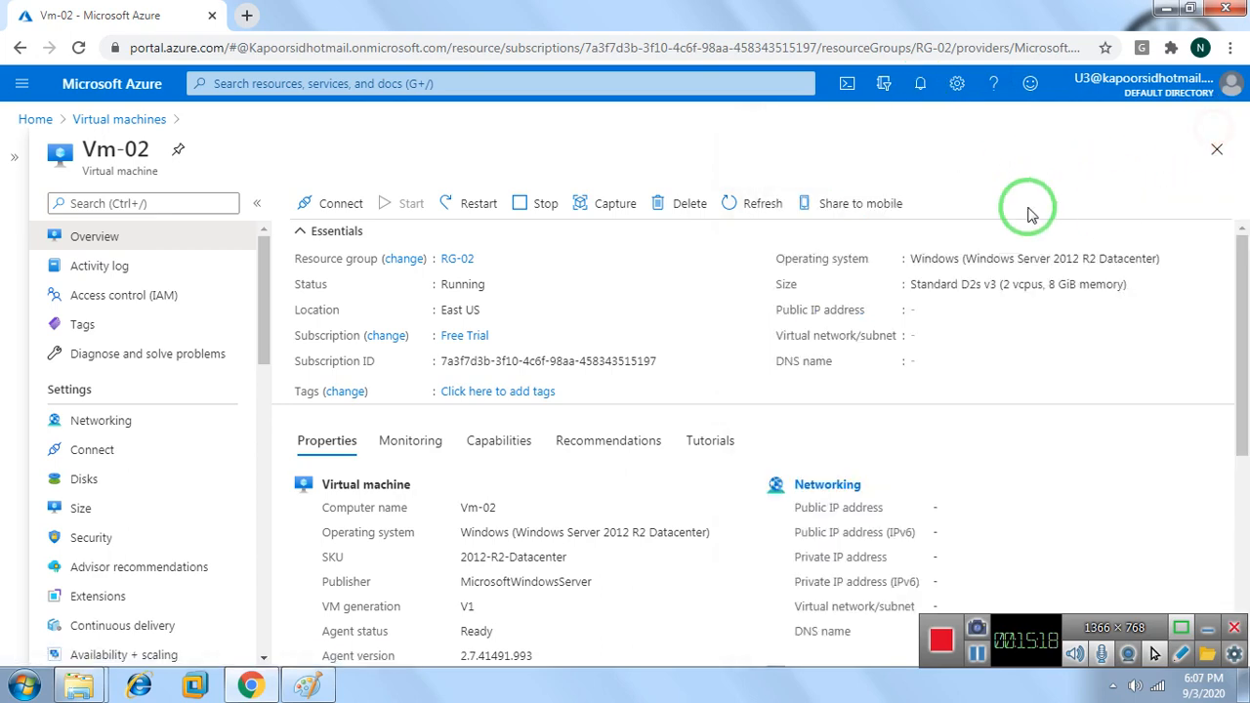
Switch to Paint, replace the red arrow to Vm with one from U1 to Resource Group RG-01, circle U1, and minimize Paint
left_click(308, 686)
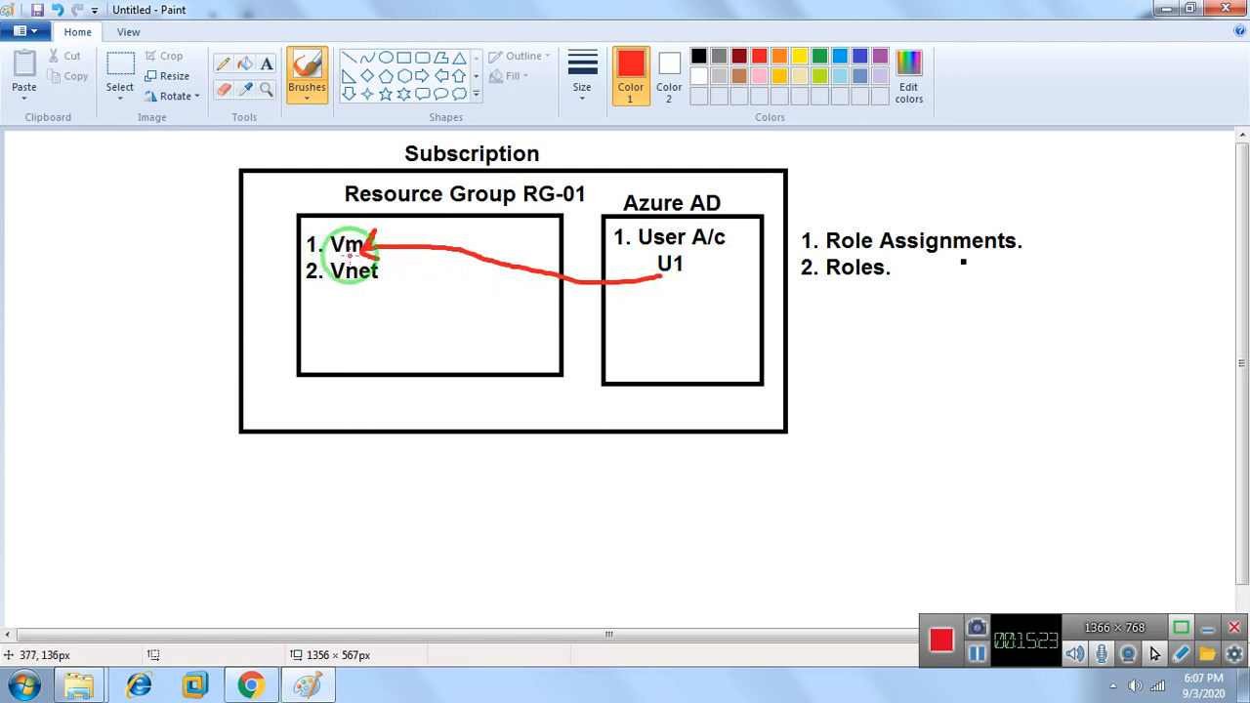
key("ctrl+z")
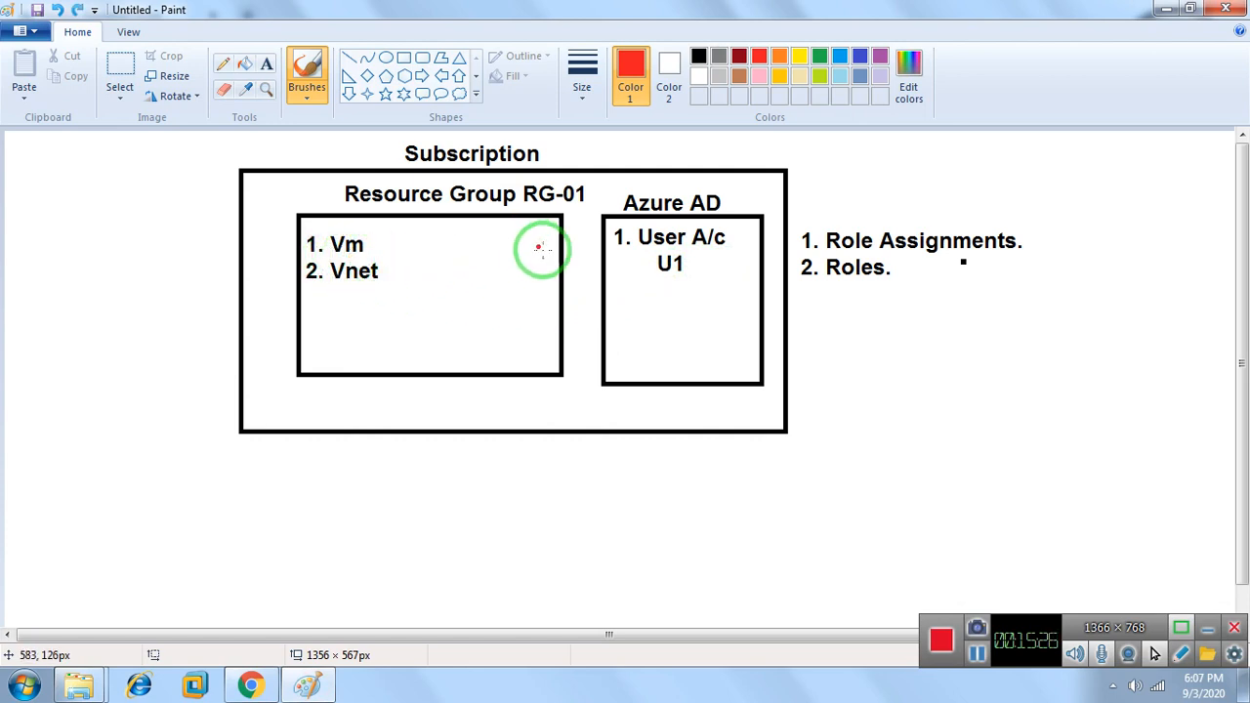
mouse_move(670, 280)
left_mouse_down()
mouse_move(633, 289)
mouse_move(577, 265)
mouse_move(554, 205)
mouse_move(551, 216)
mouse_move(574, 205)
left_mouse_up()
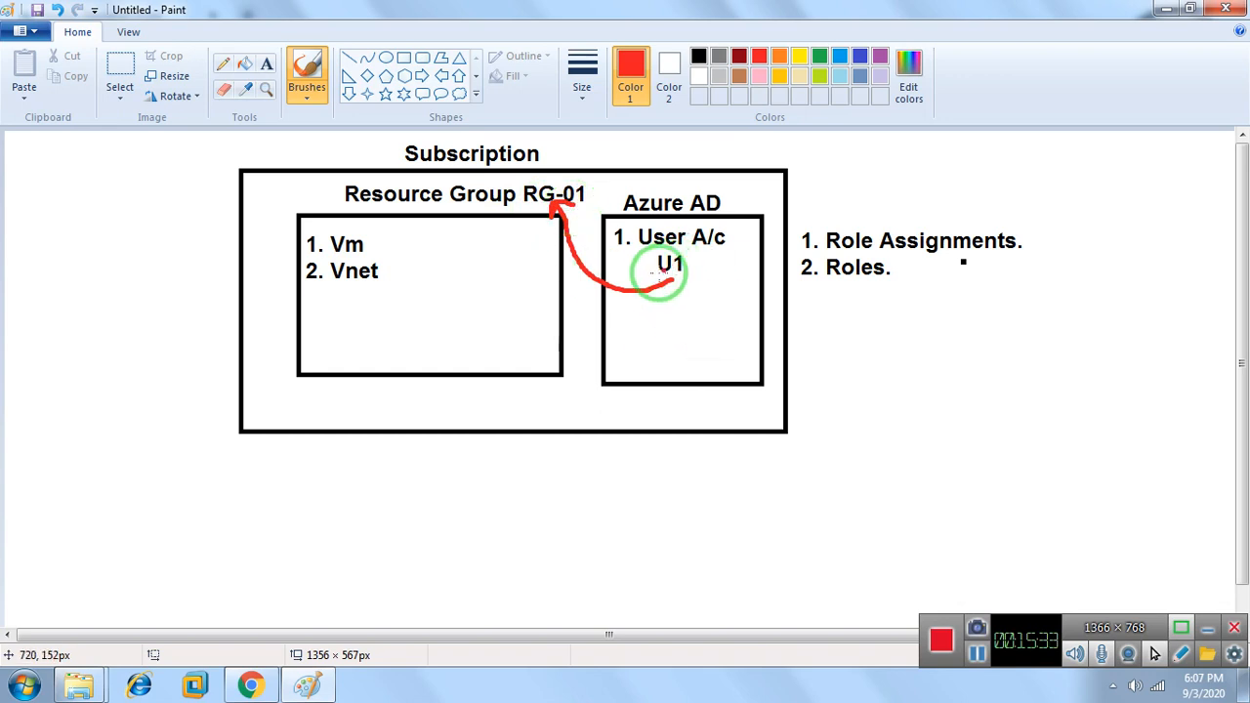
mouse_move(662, 280)
left_mouse_down()
mouse_move(688, 252)
mouse_move(661, 267)
mouse_move(664, 287)
left_mouse_up()
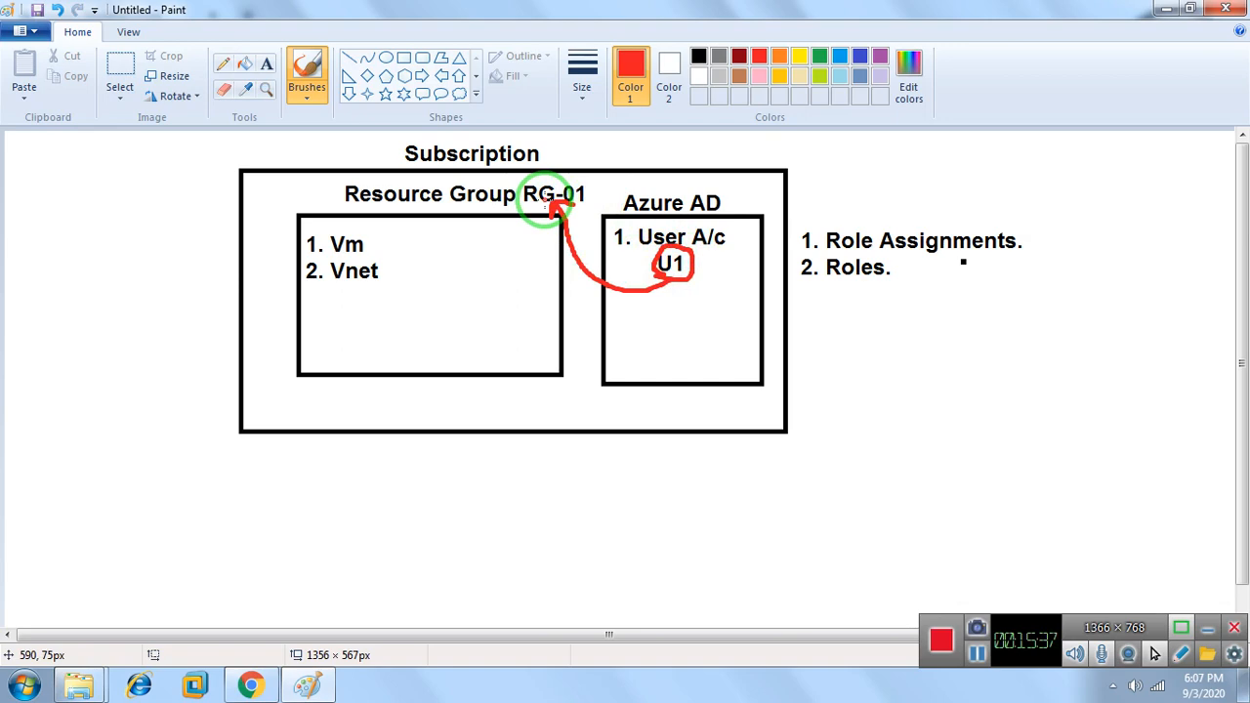
left_click(1159, 10)
Sign out as U3, sign back in with the original administrator account, and open the virtual machines list
left_click(1136, 97)
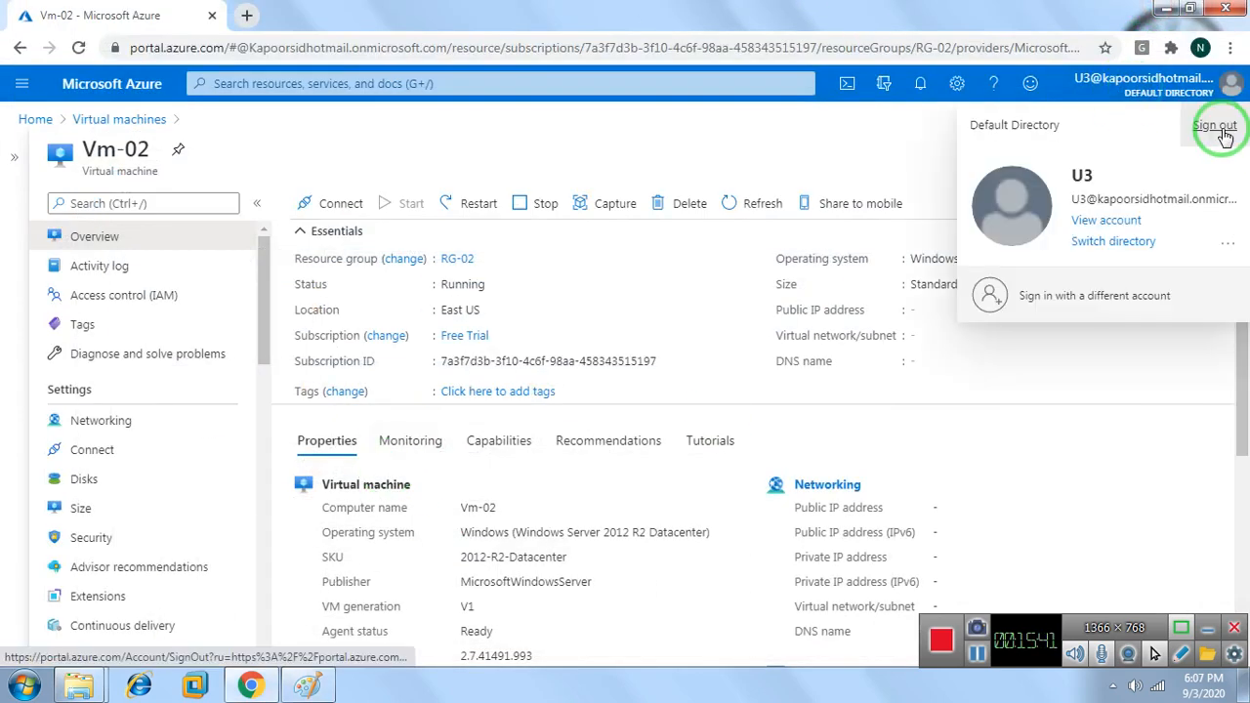
left_click(1219, 127)
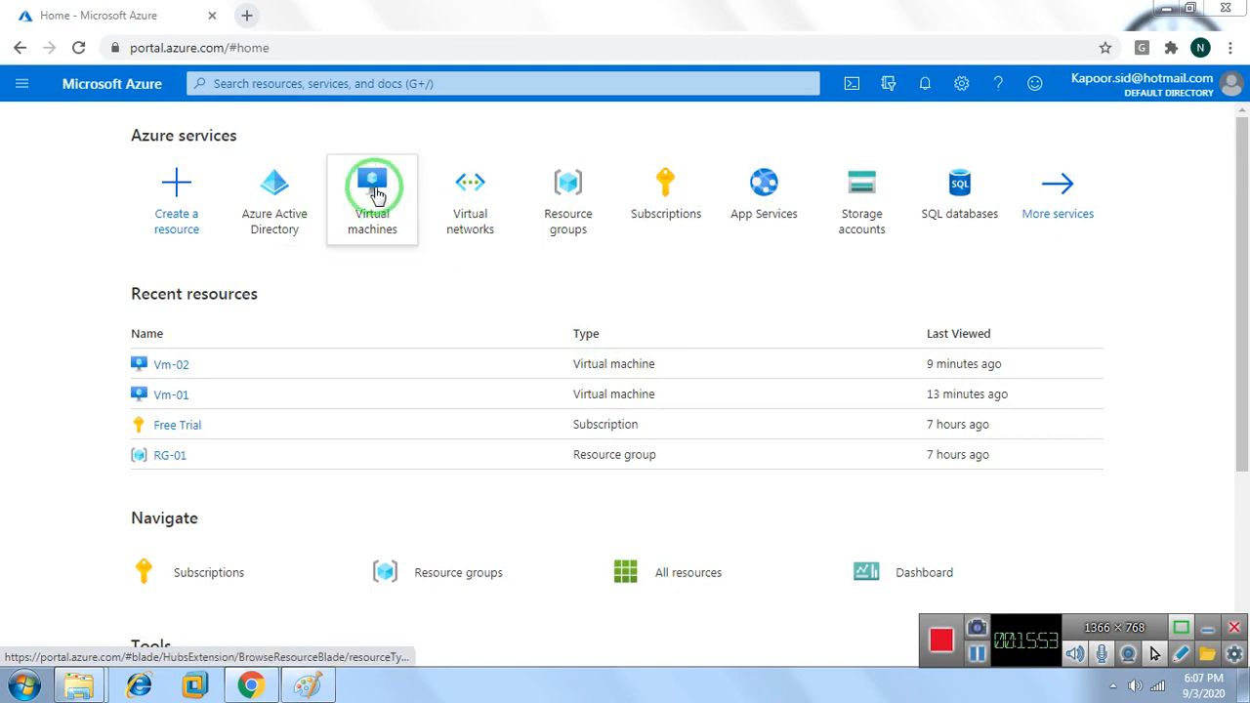
left_click(363, 182)
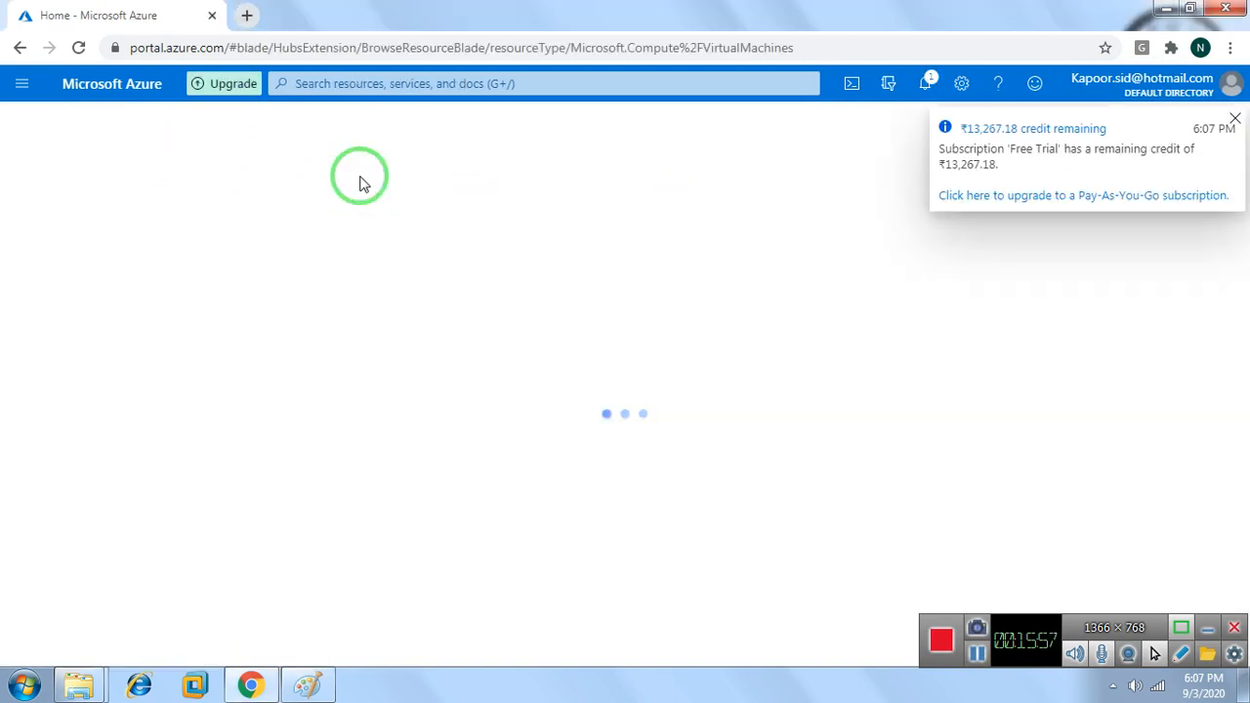
left_click(1234, 118)
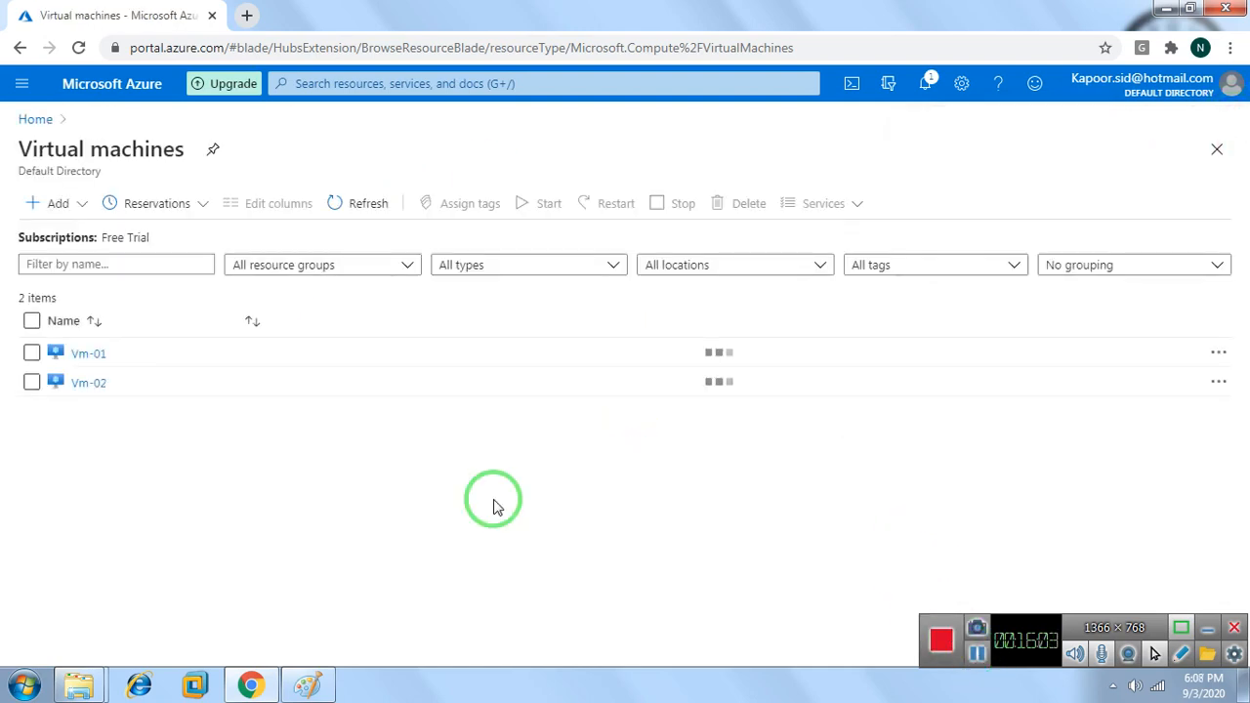
left_click(970, 654)
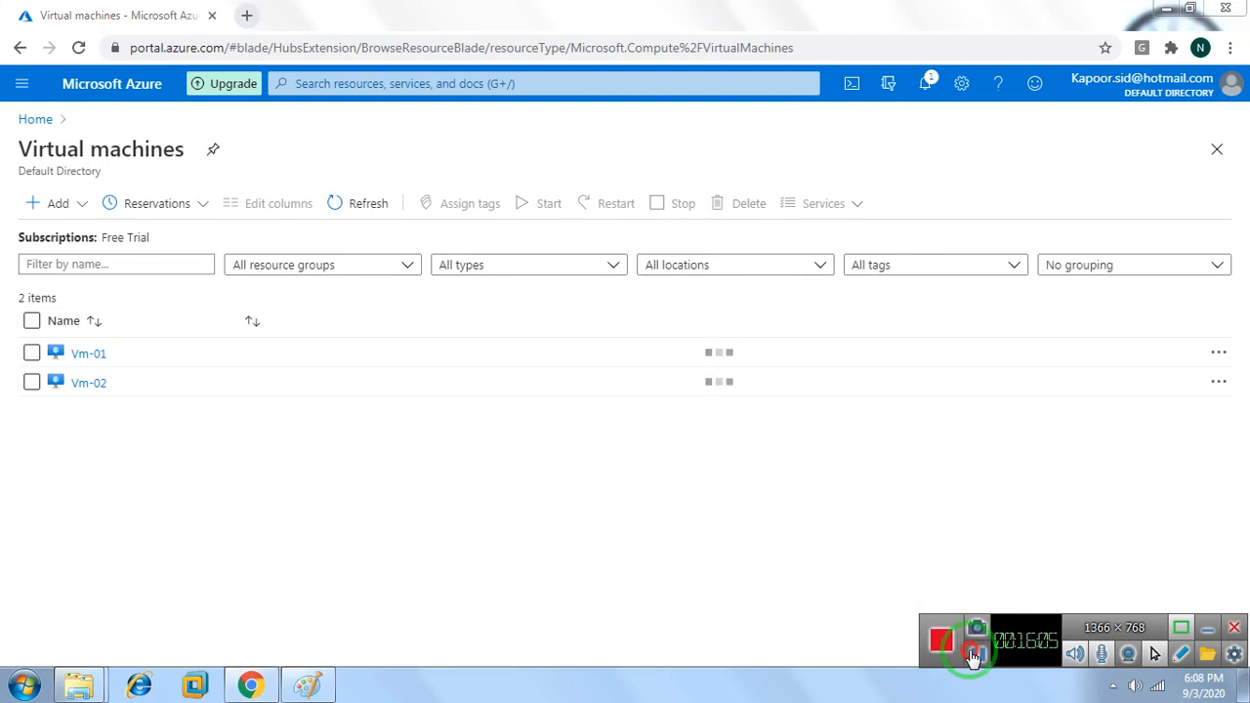
Remove user U3's Owner role assignment from virtual machine Vm-02 in its access control settings
left_click(82, 387)
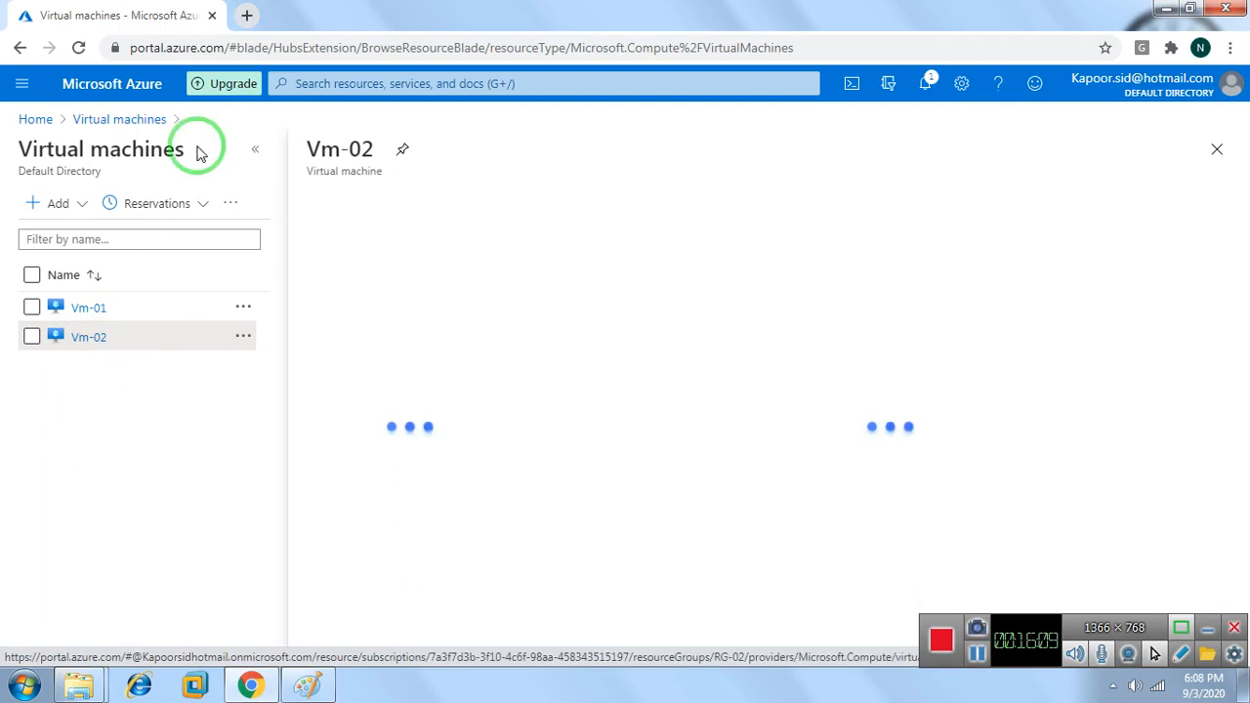
left_click(253, 152)
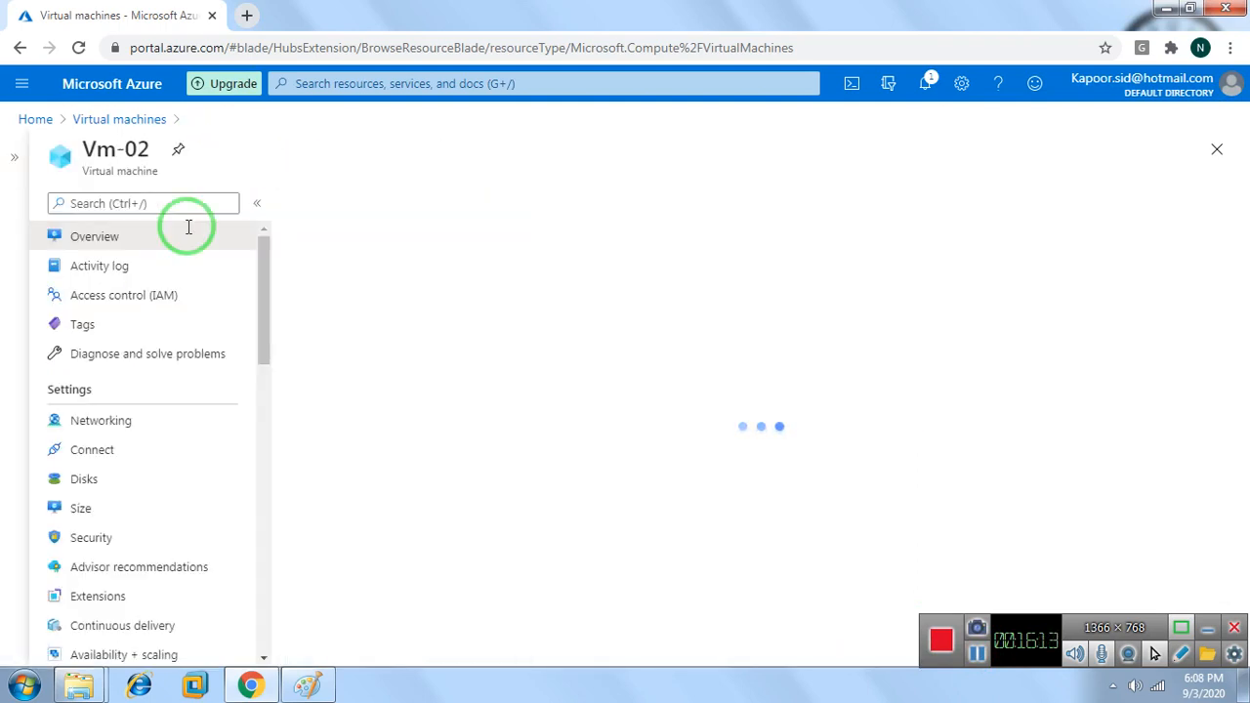
left_click(97, 300)
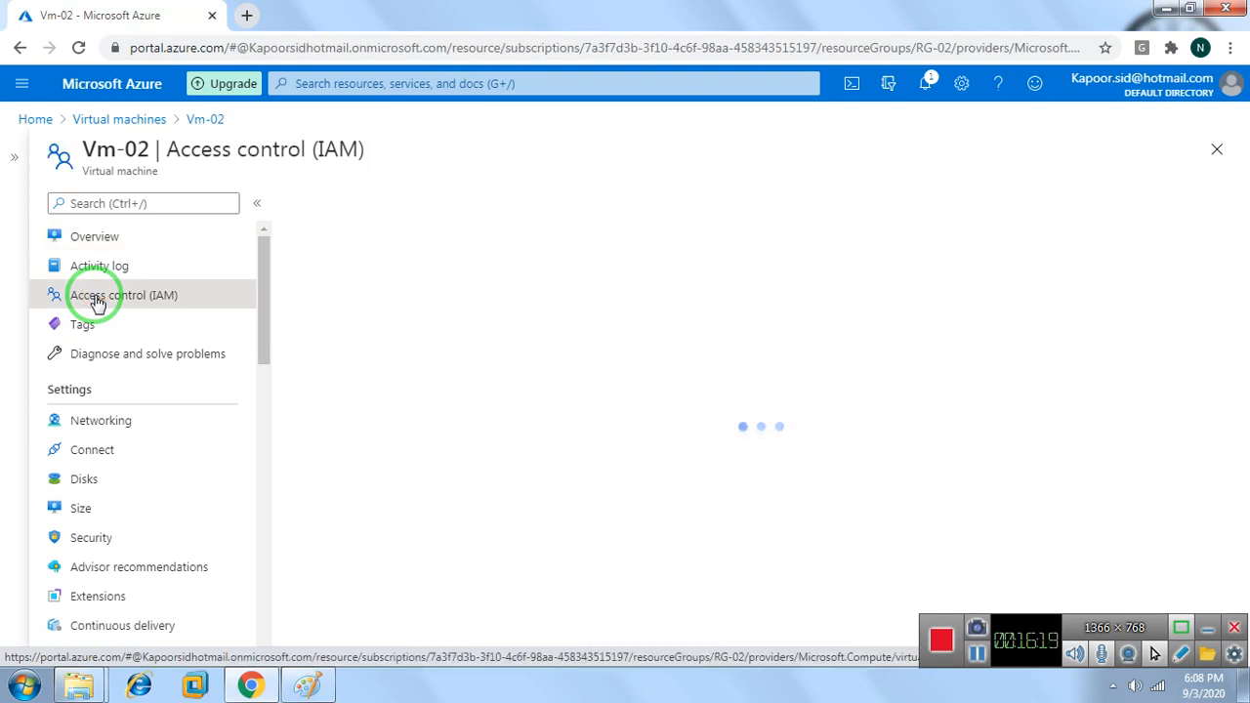
left_click(978, 656)
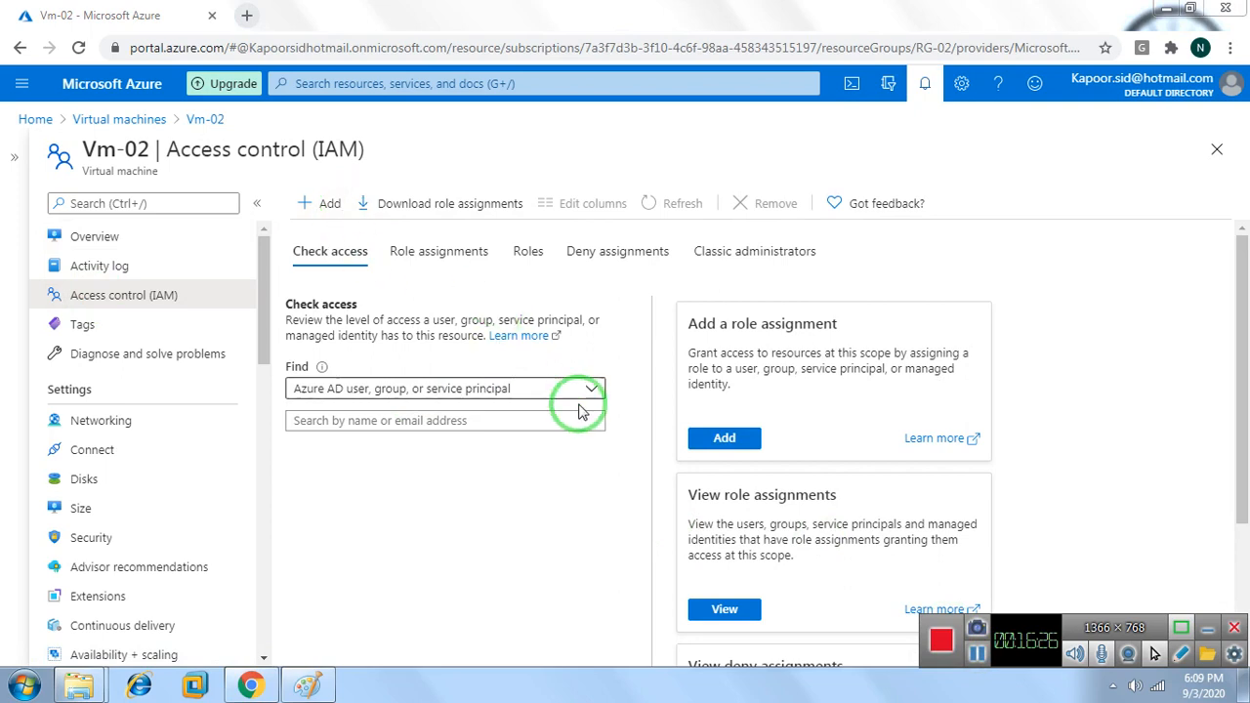
left_click(722, 608)
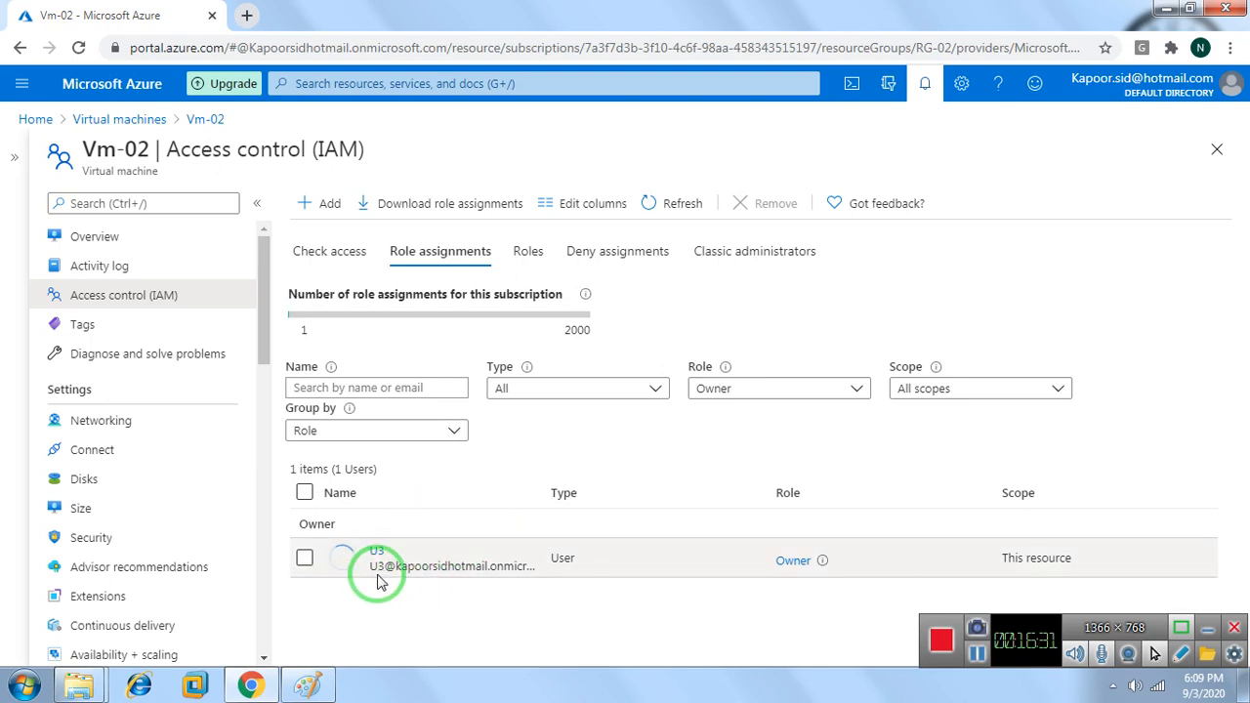
left_click(303, 557)
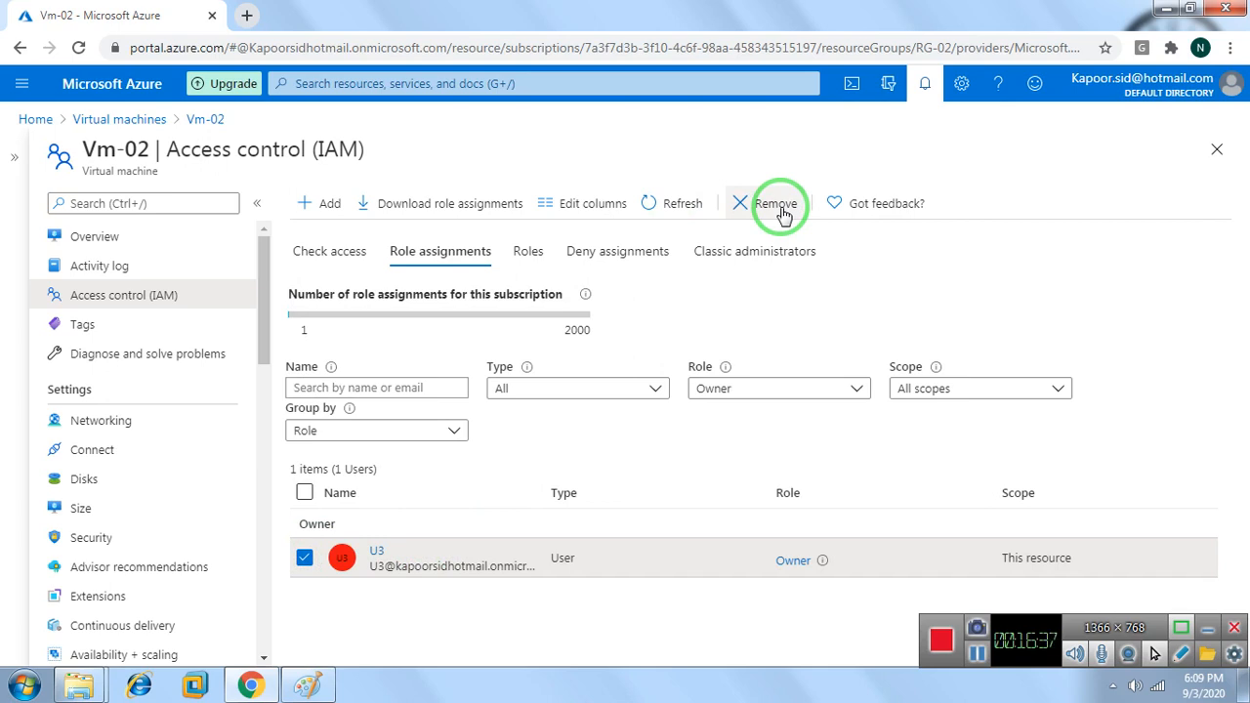
left_click(781, 210)
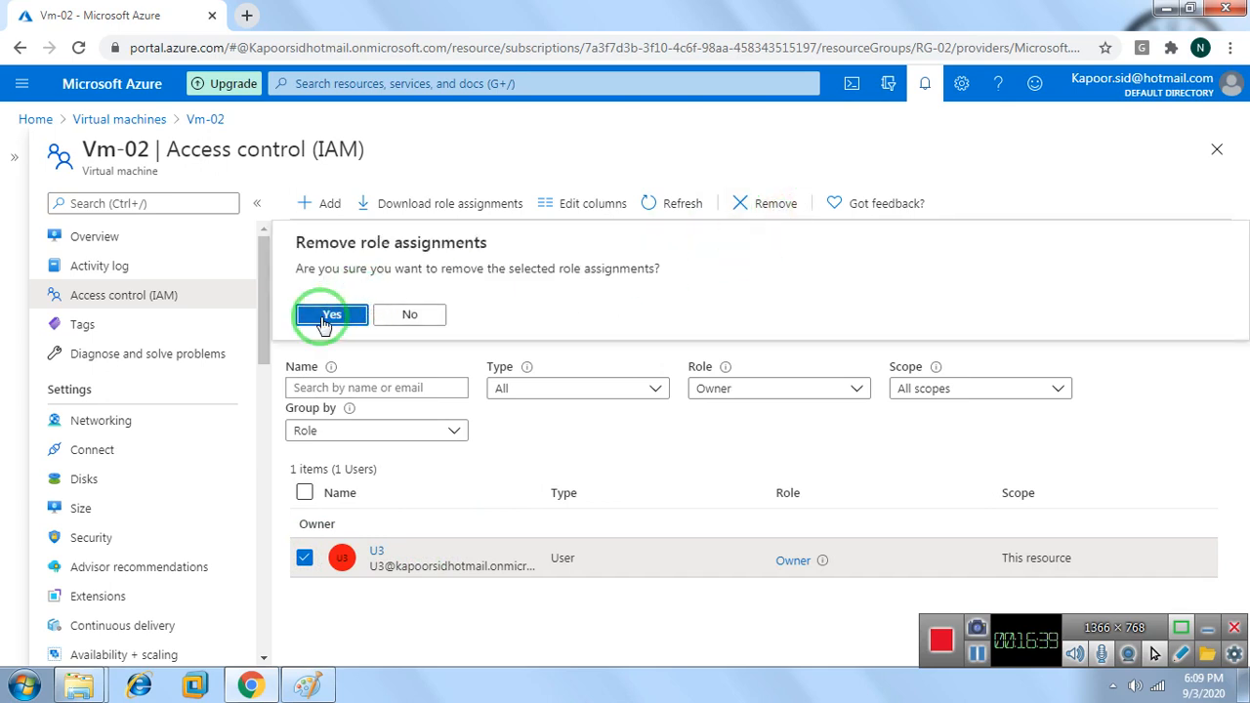
left_click(326, 312)
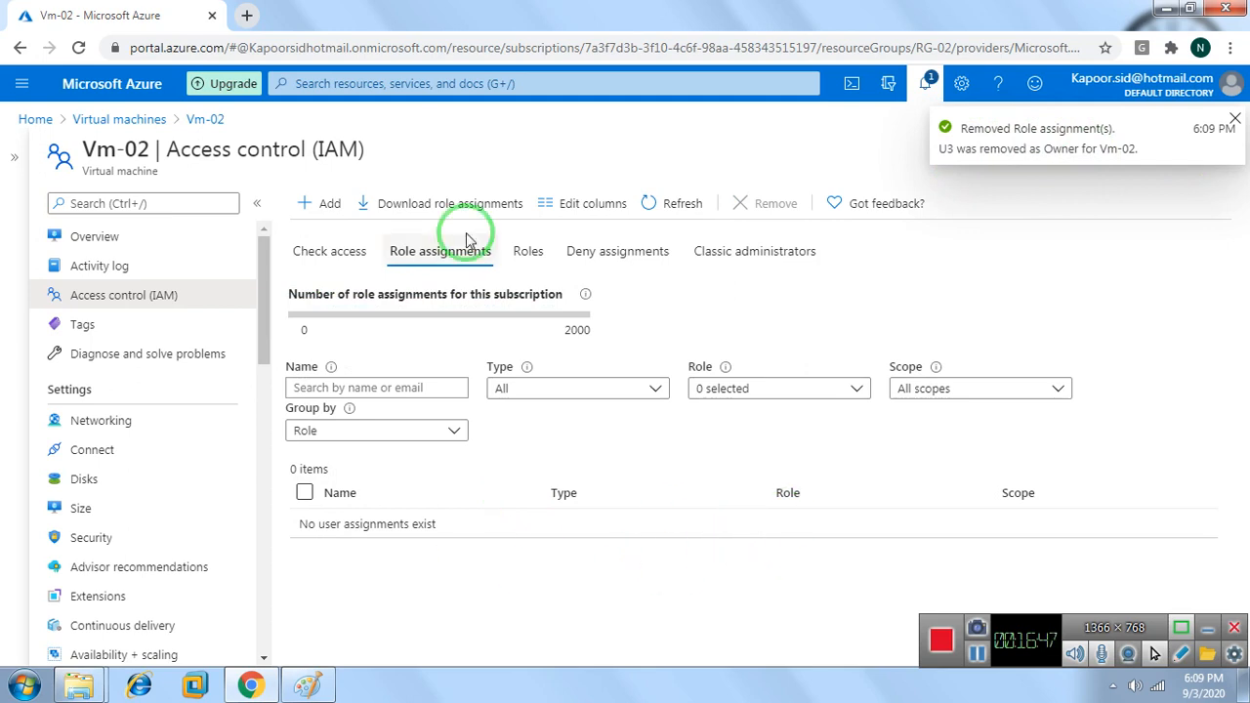
Check user U3's Azure role assignments in Azure Active Directory and review the portal notifications
left_click(37, 124)
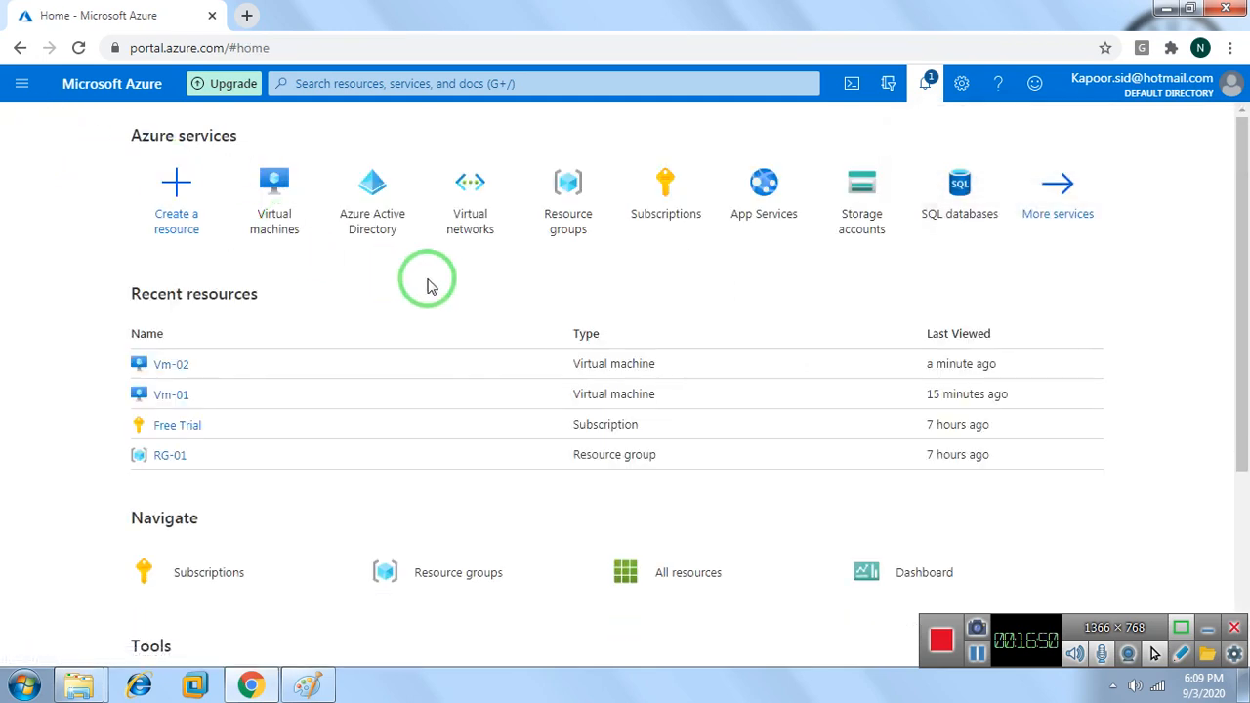
left_click(366, 191)
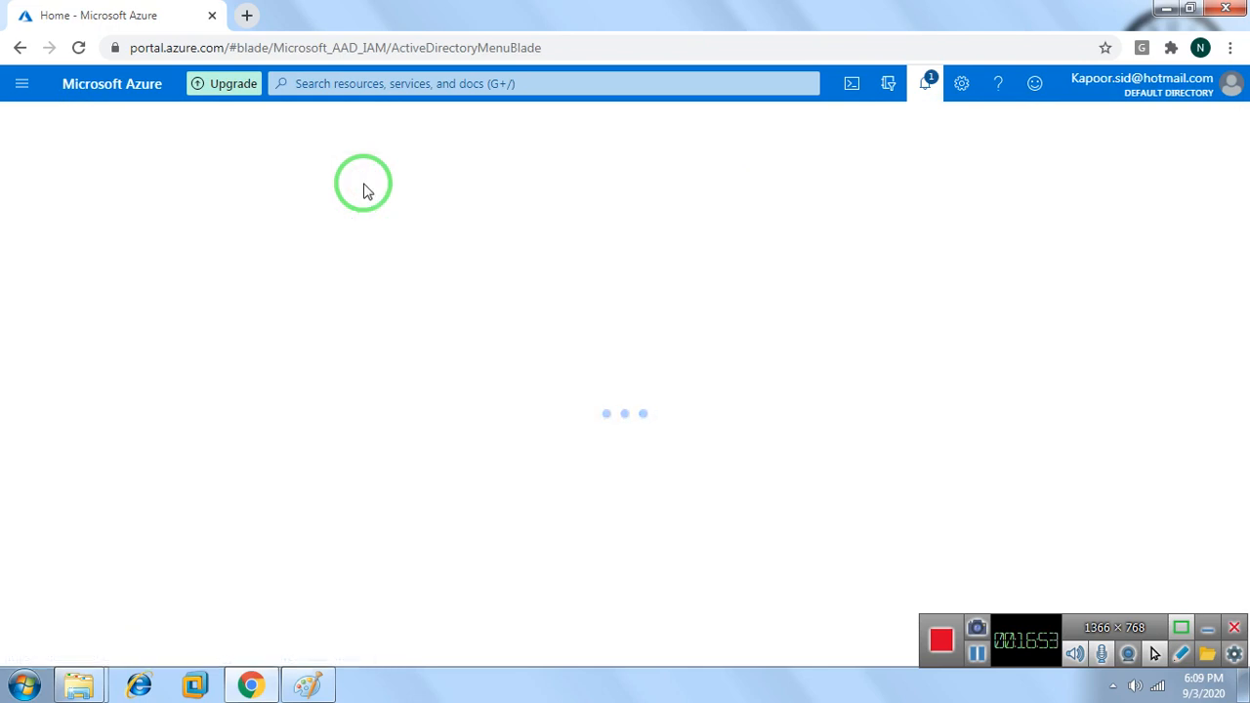
left_click(977, 656)
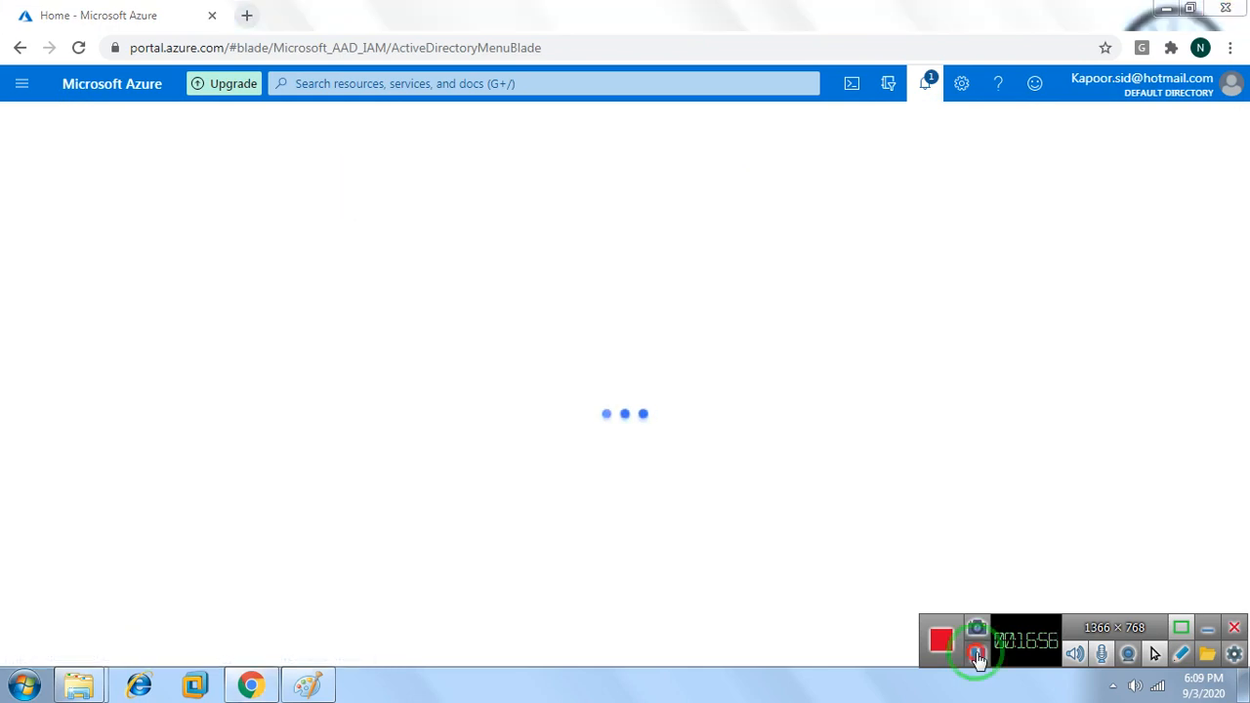
left_click(977, 656)
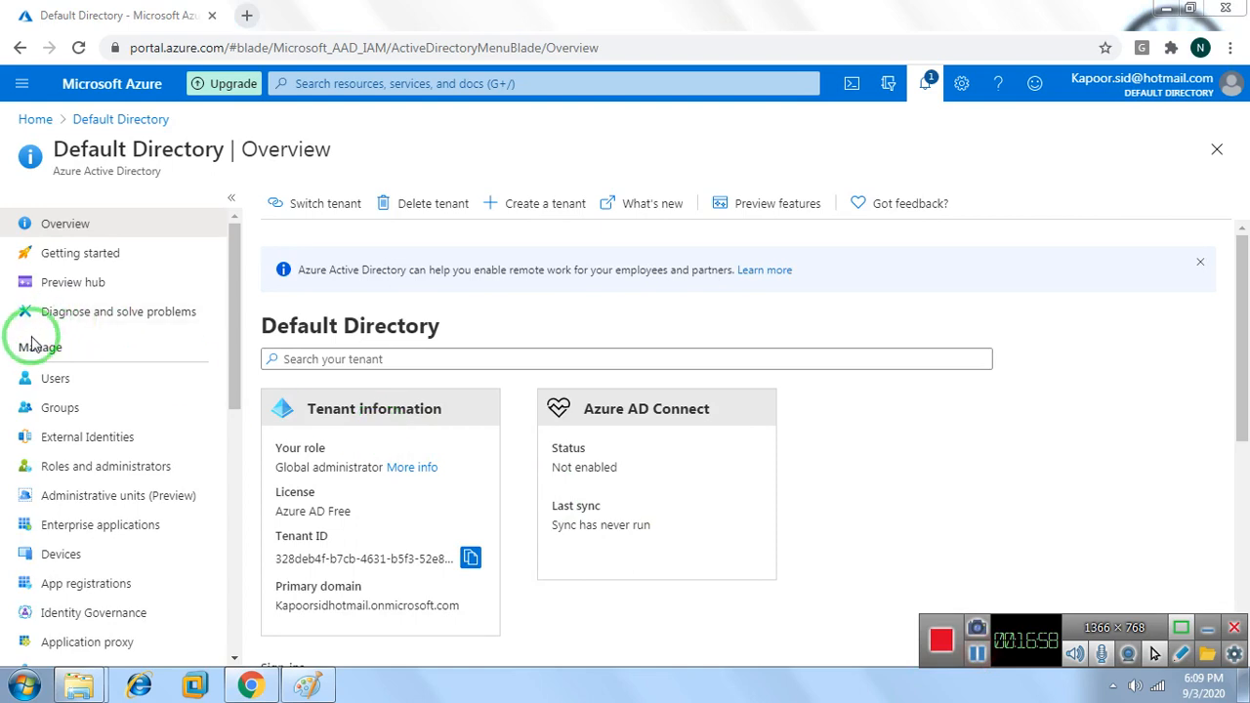
left_click(51, 389)
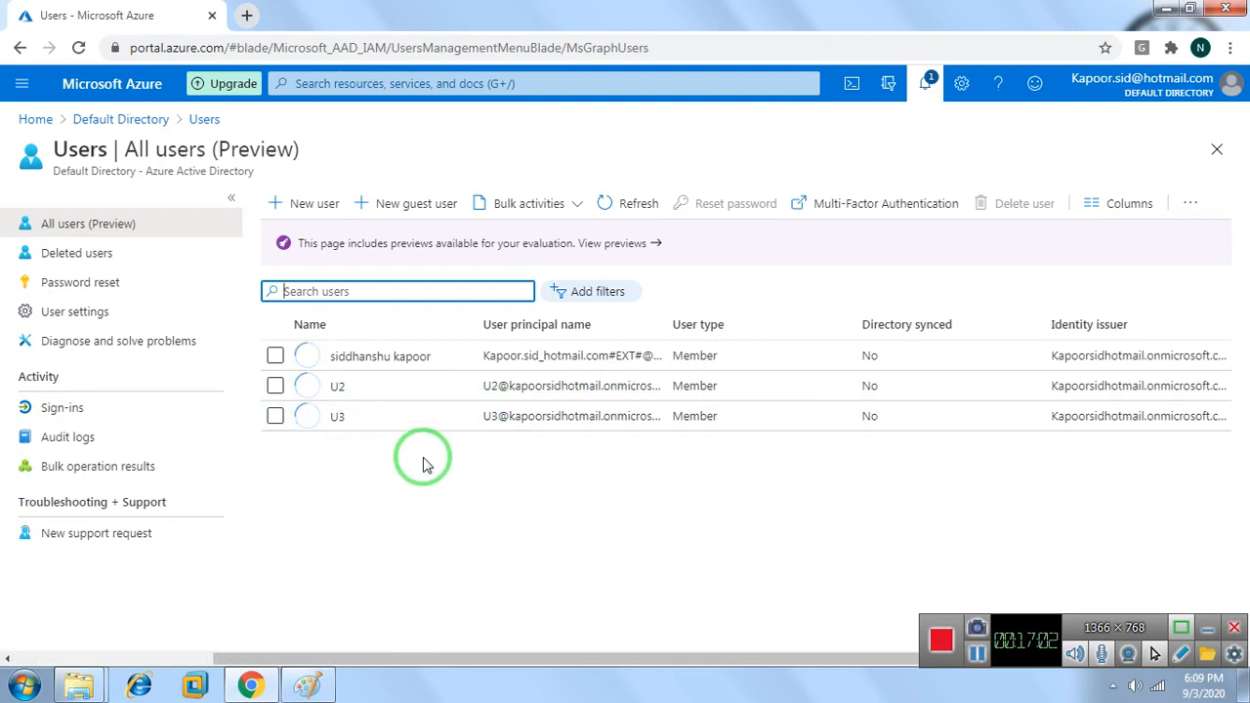
left_click(524, 423)
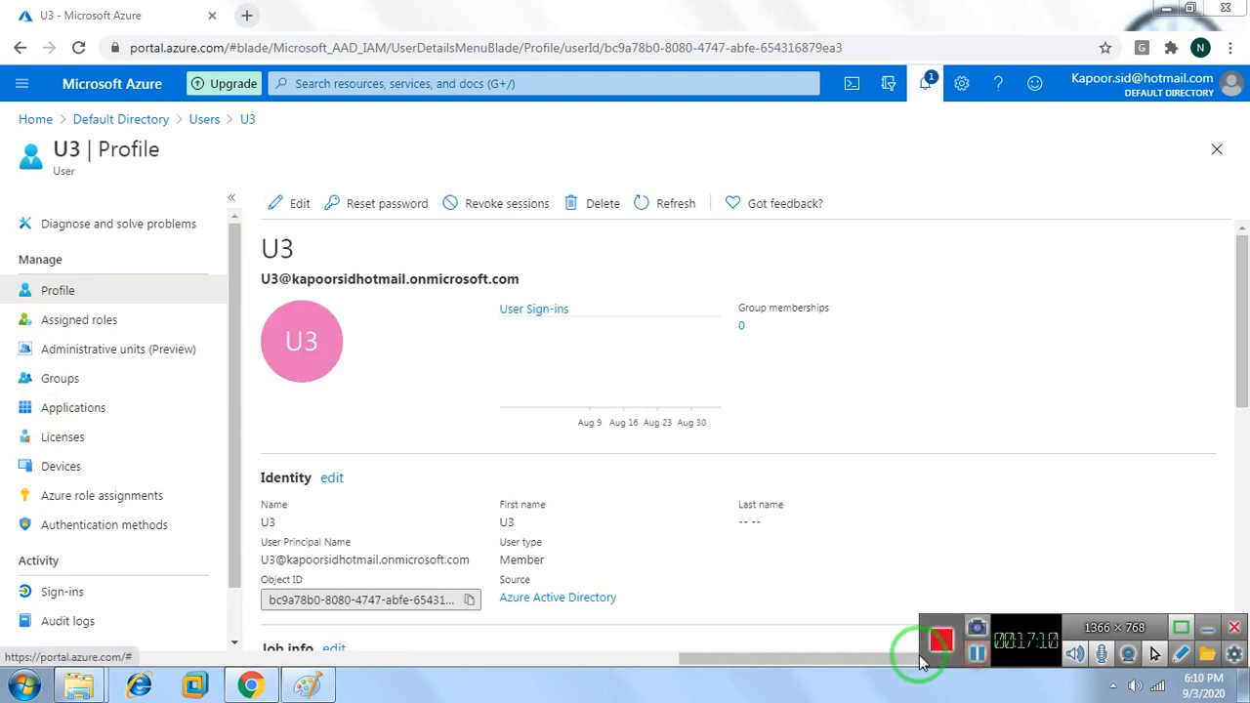
left_click(127, 498)
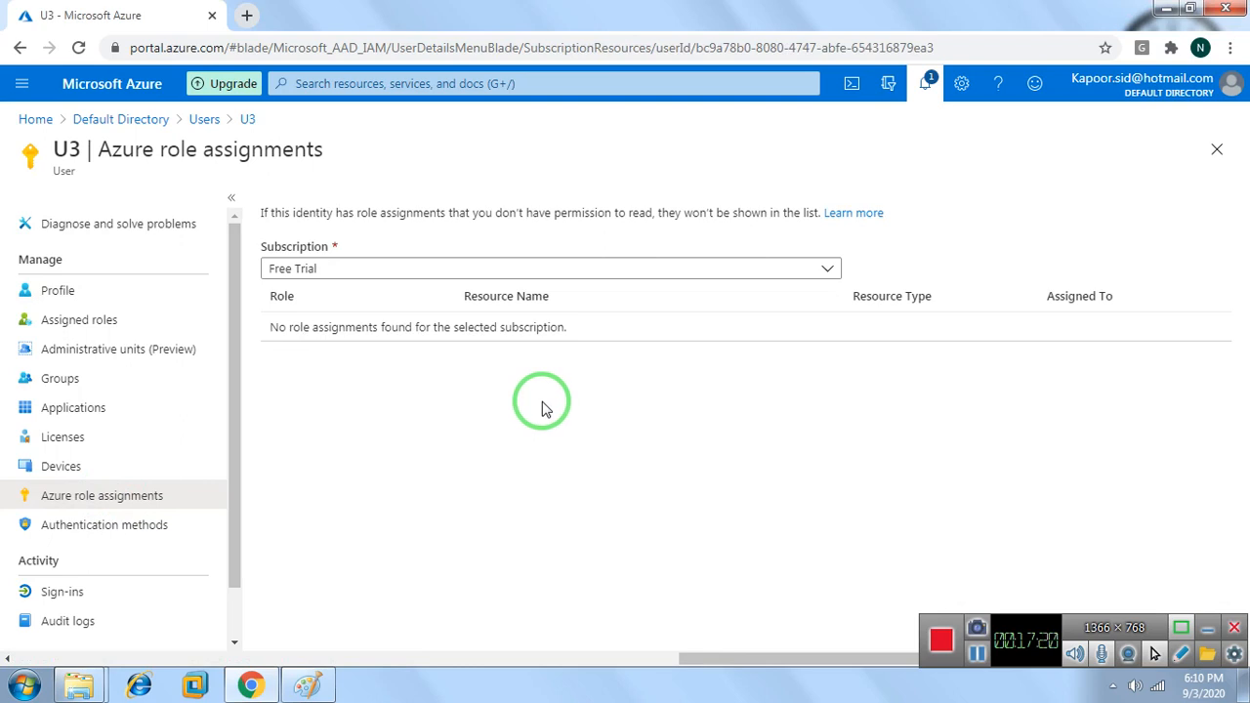
left_click(924, 85)
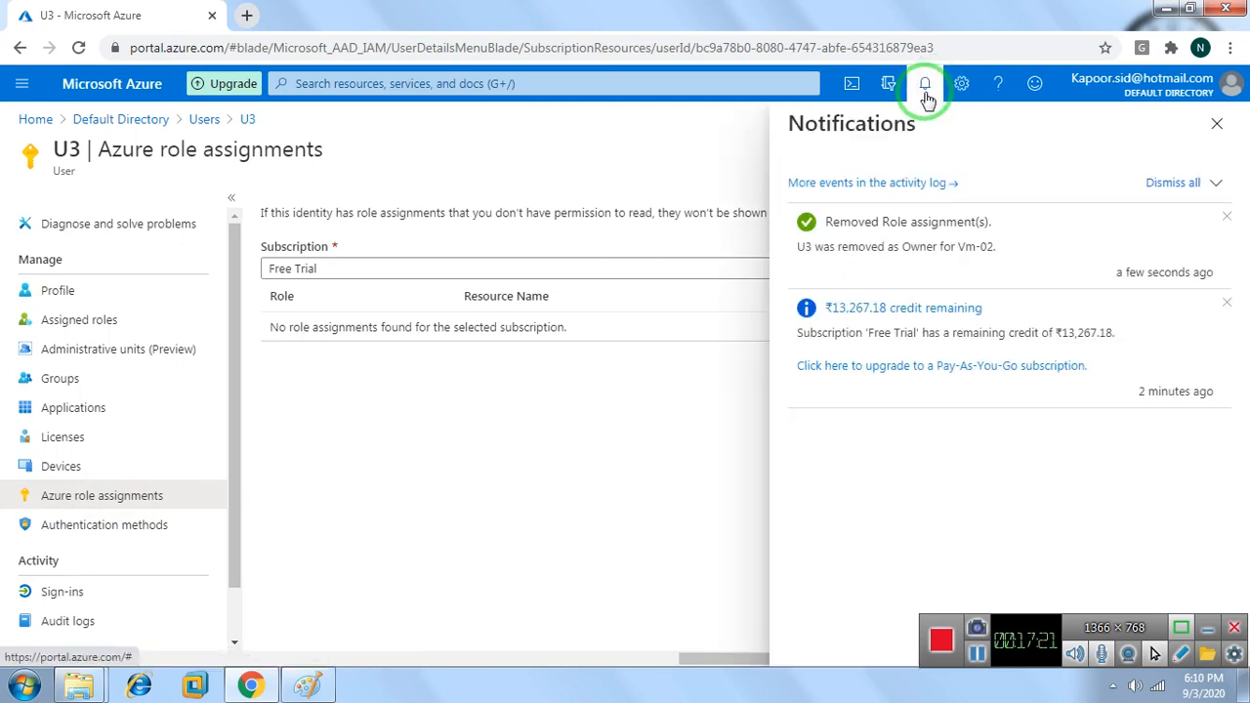
left_click(926, 87)
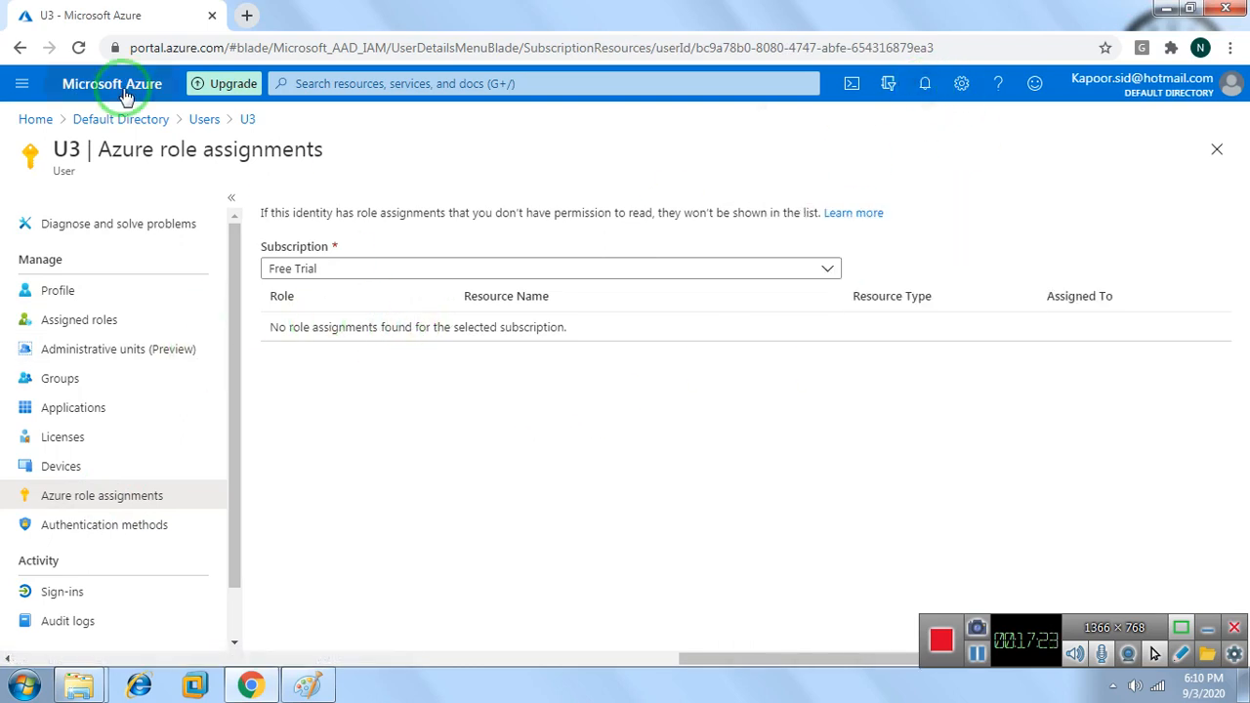
Open the access control settings of resource group RG-02 from the resource groups list
left_click(36, 120)
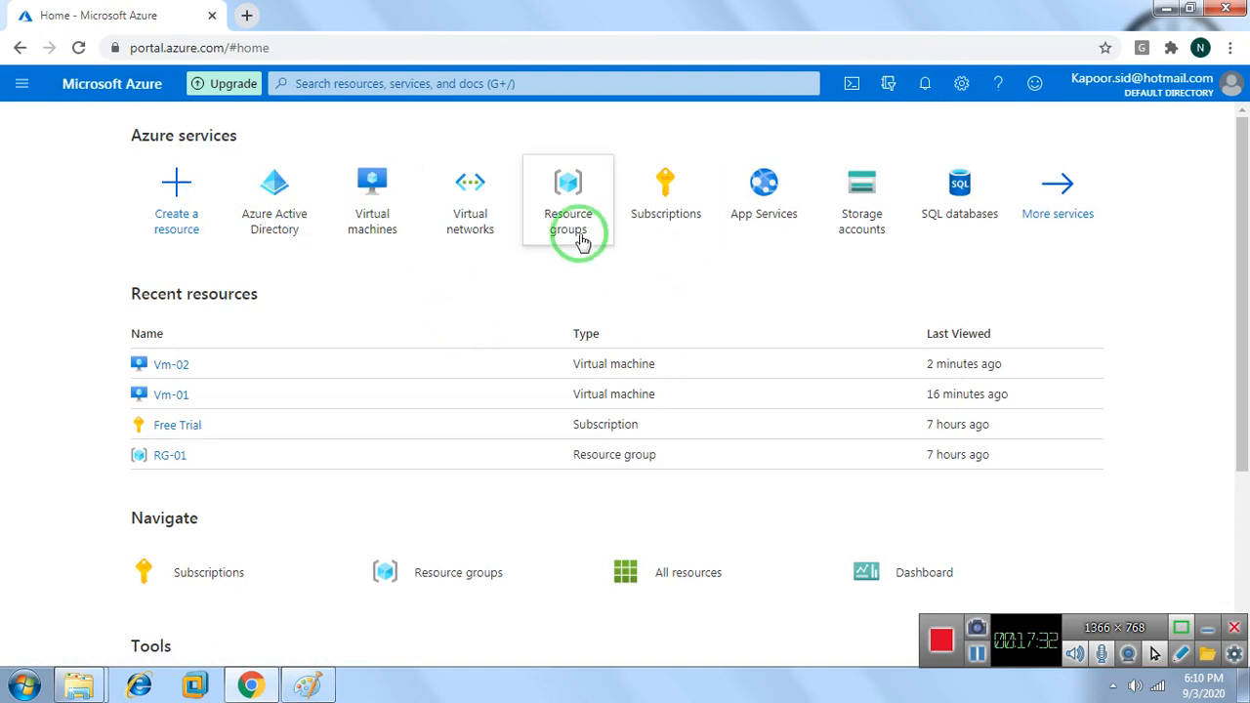
left_click(557, 208)
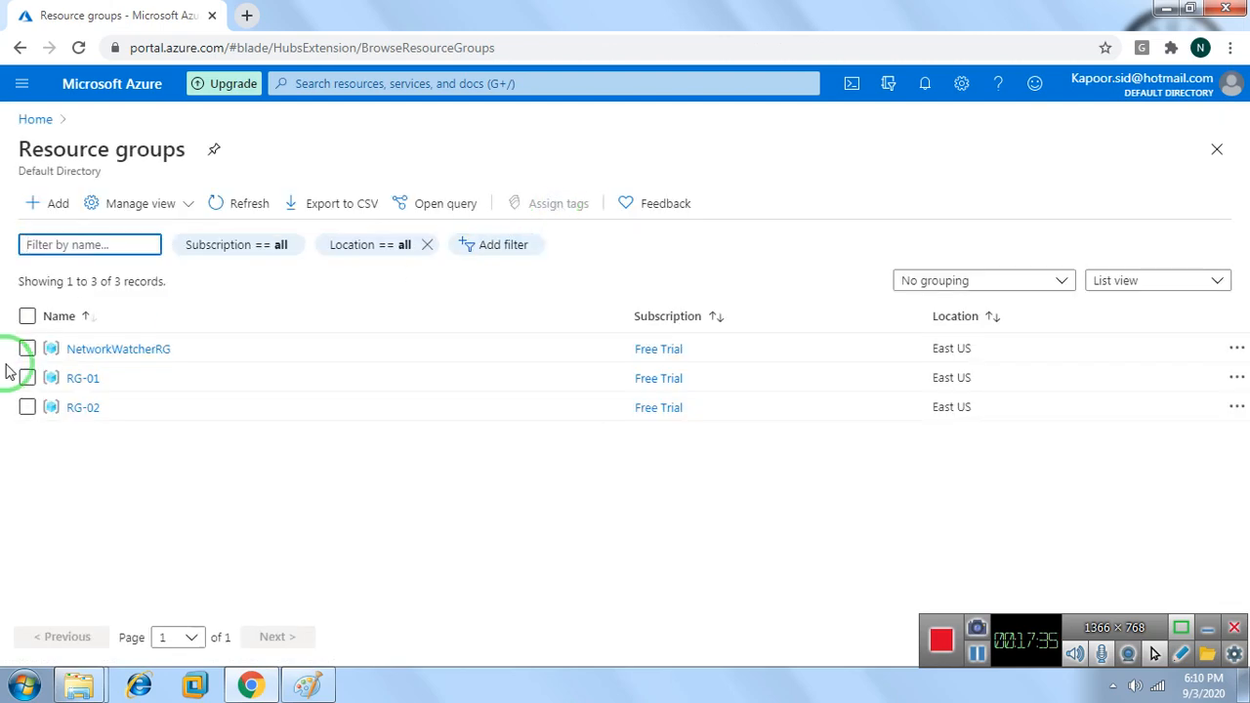
left_click(79, 408)
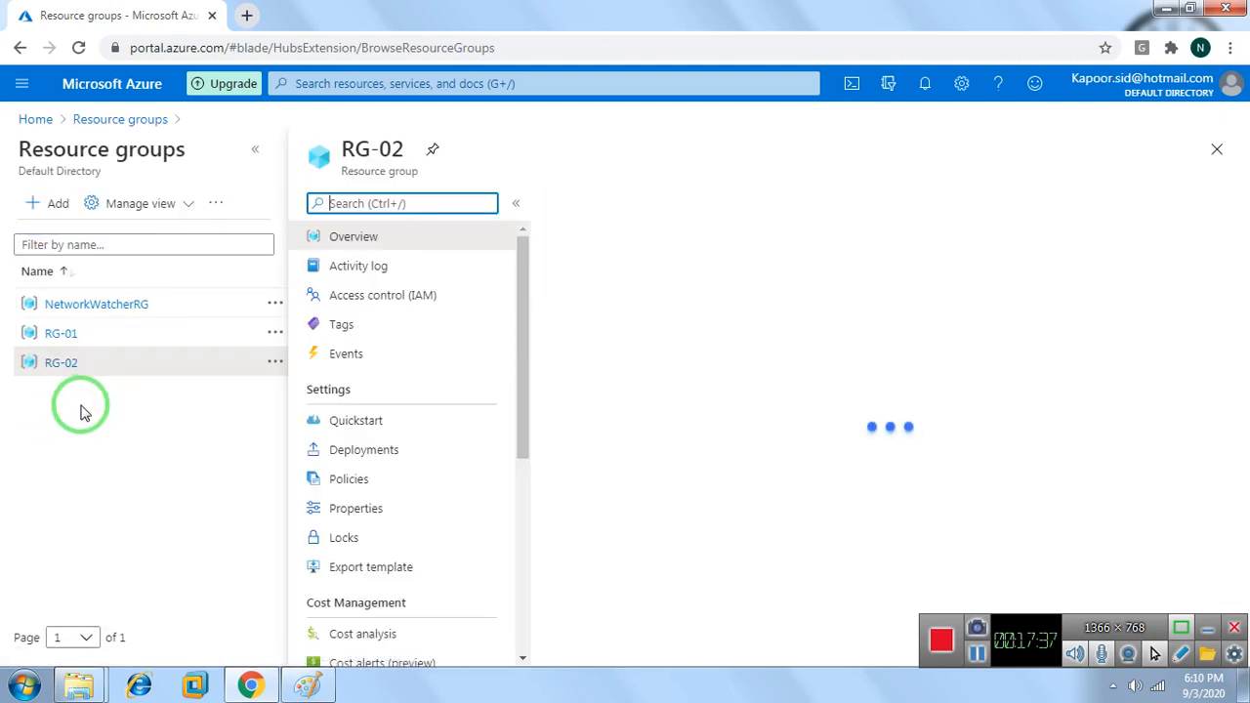
left_click(254, 150)
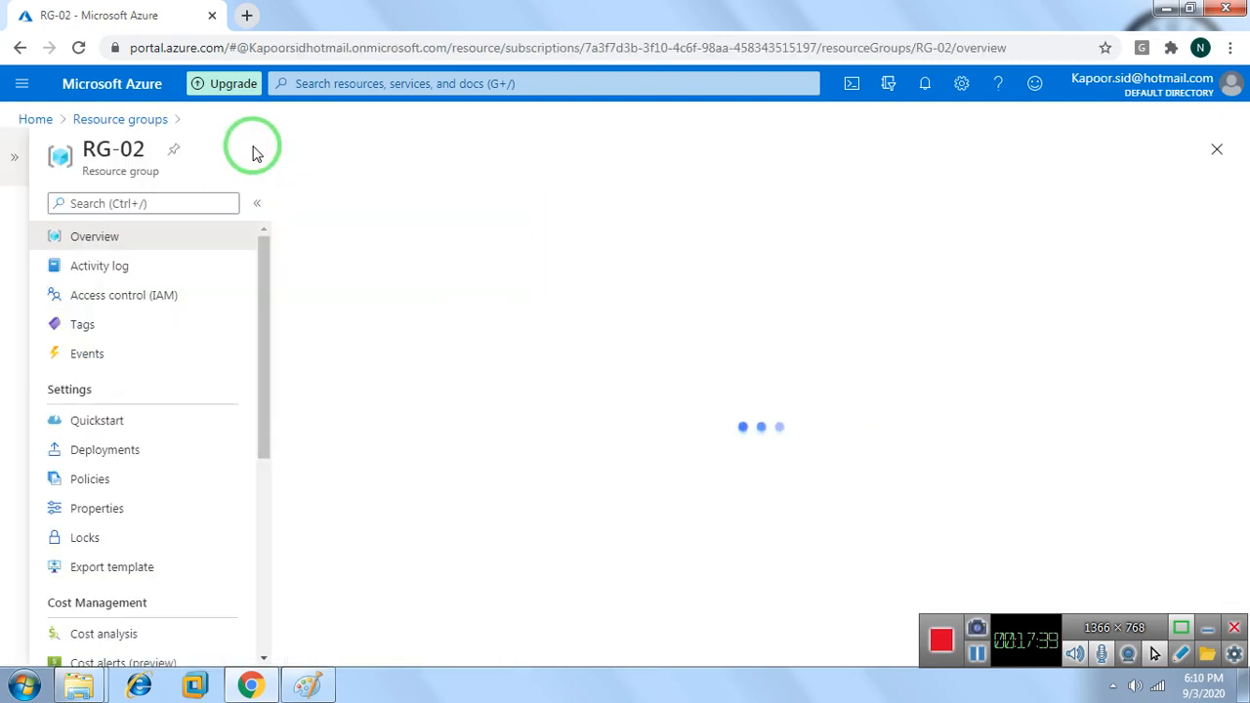
left_click(123, 296)
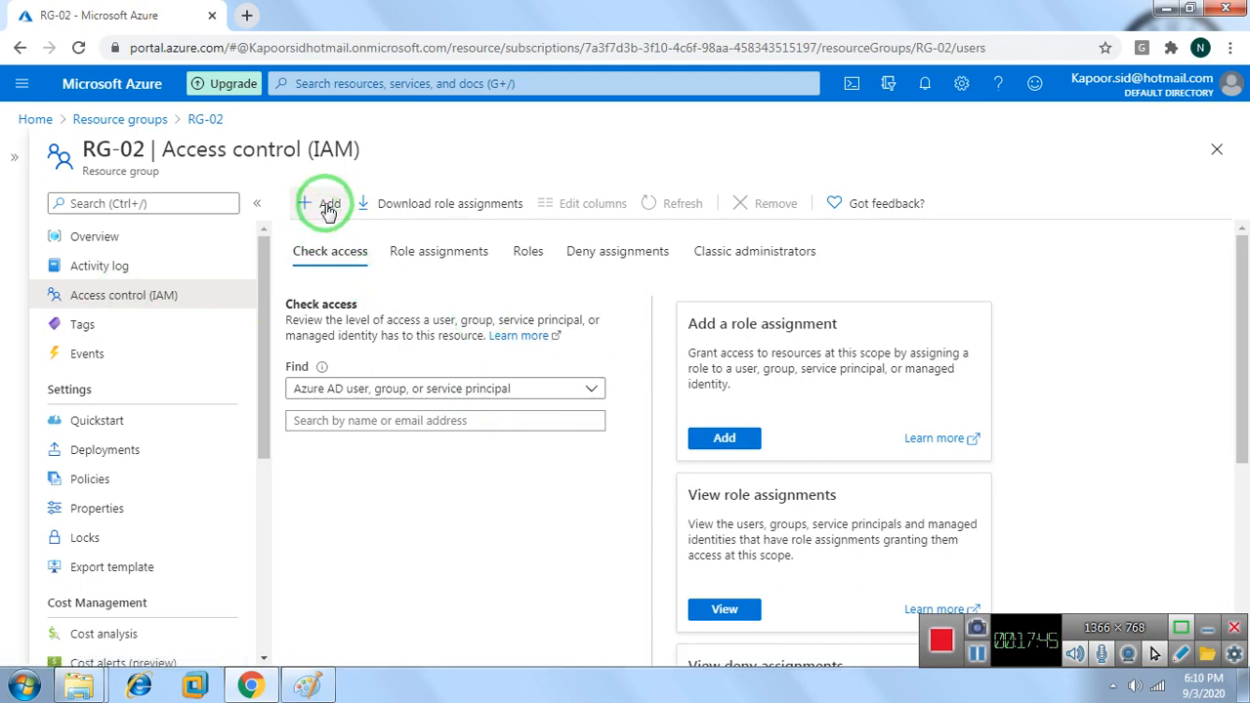
Add a role assignment on RG-02 that gives user U3 the Owner role, and save it
left_click(328, 205)
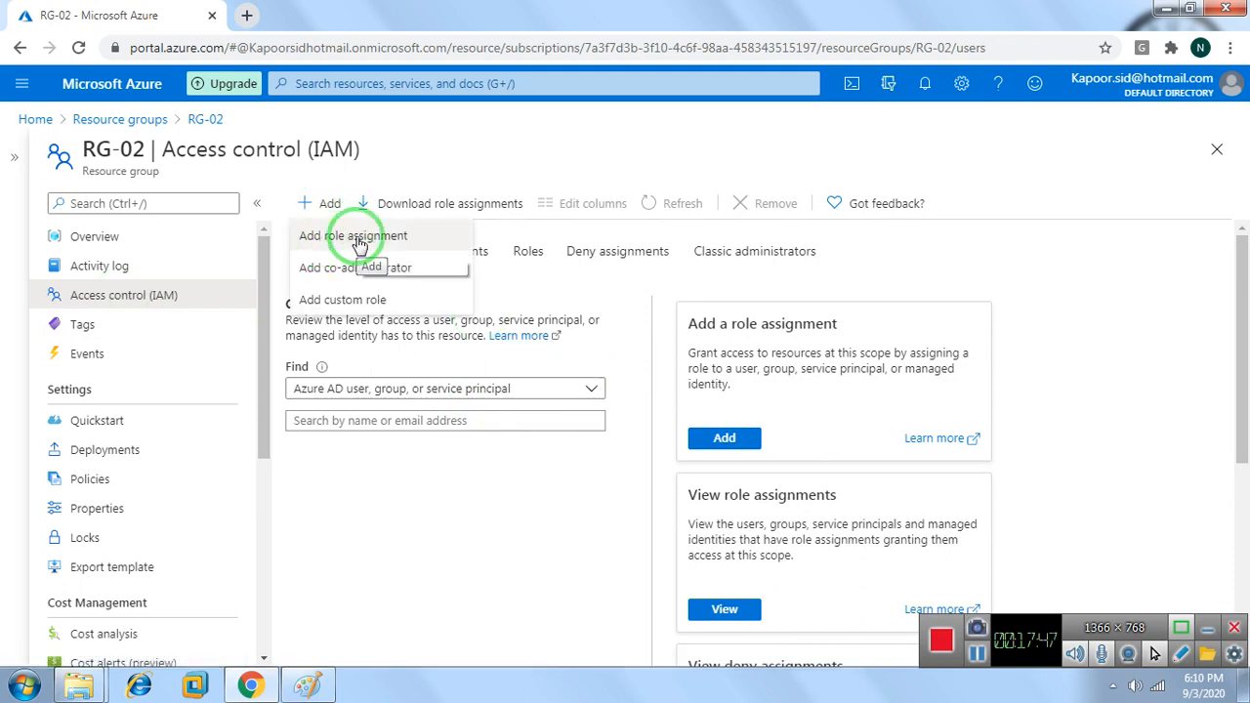
left_click(357, 237)
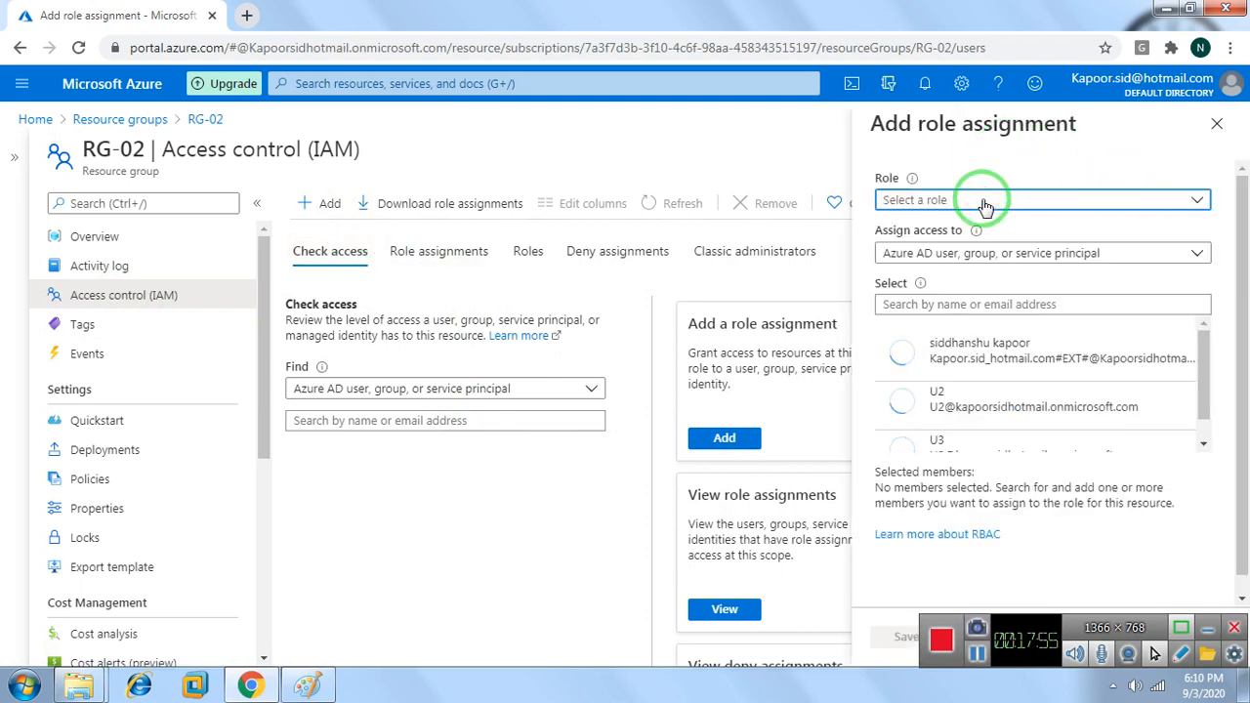
left_click(985, 201)
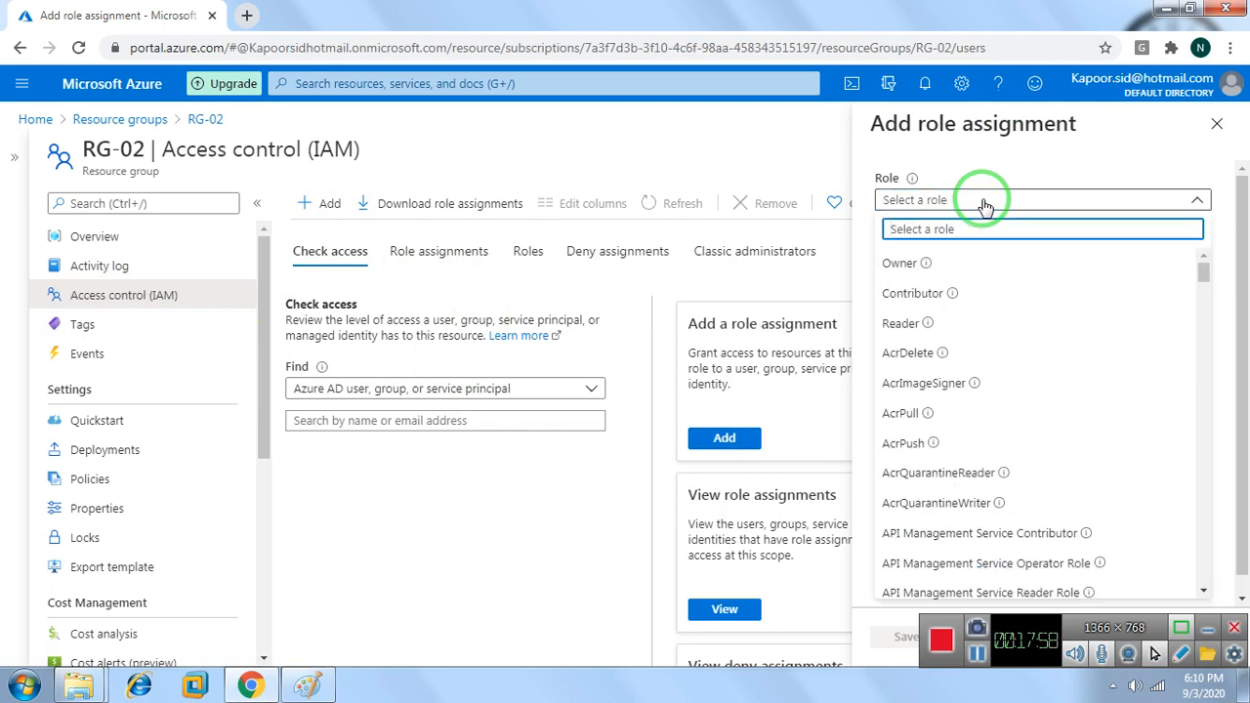
left_click(894, 262)
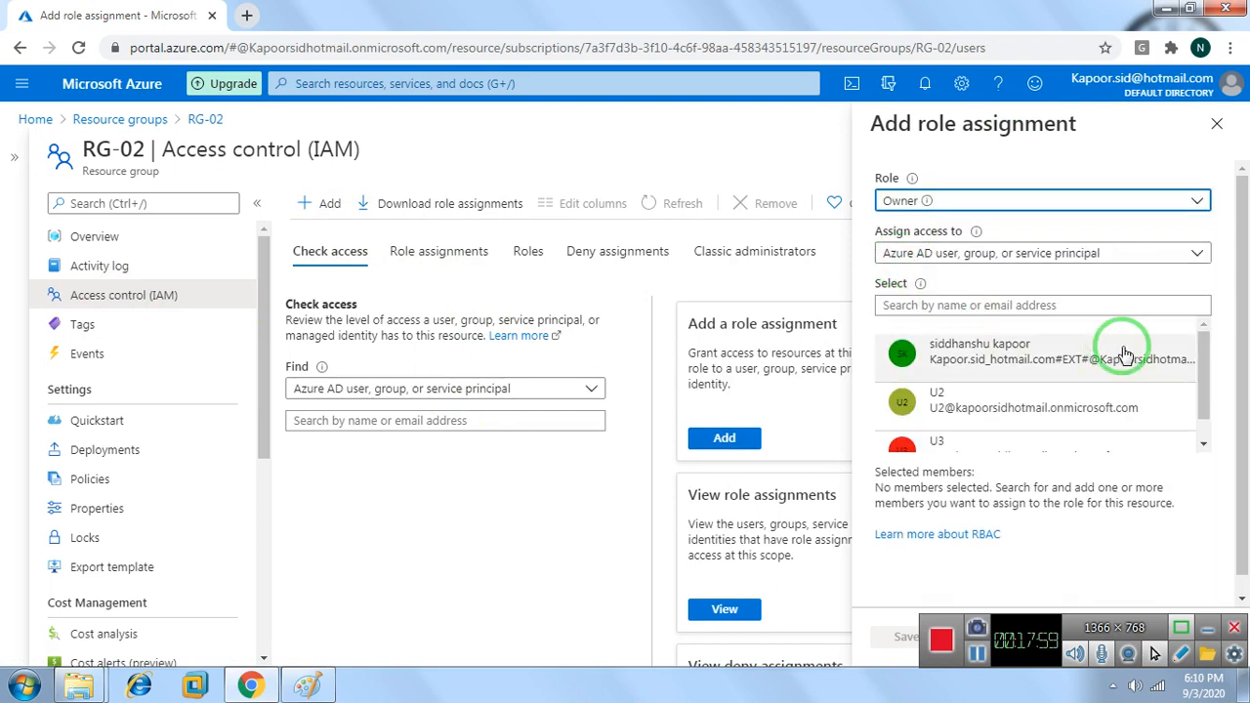
left_click(930, 443)
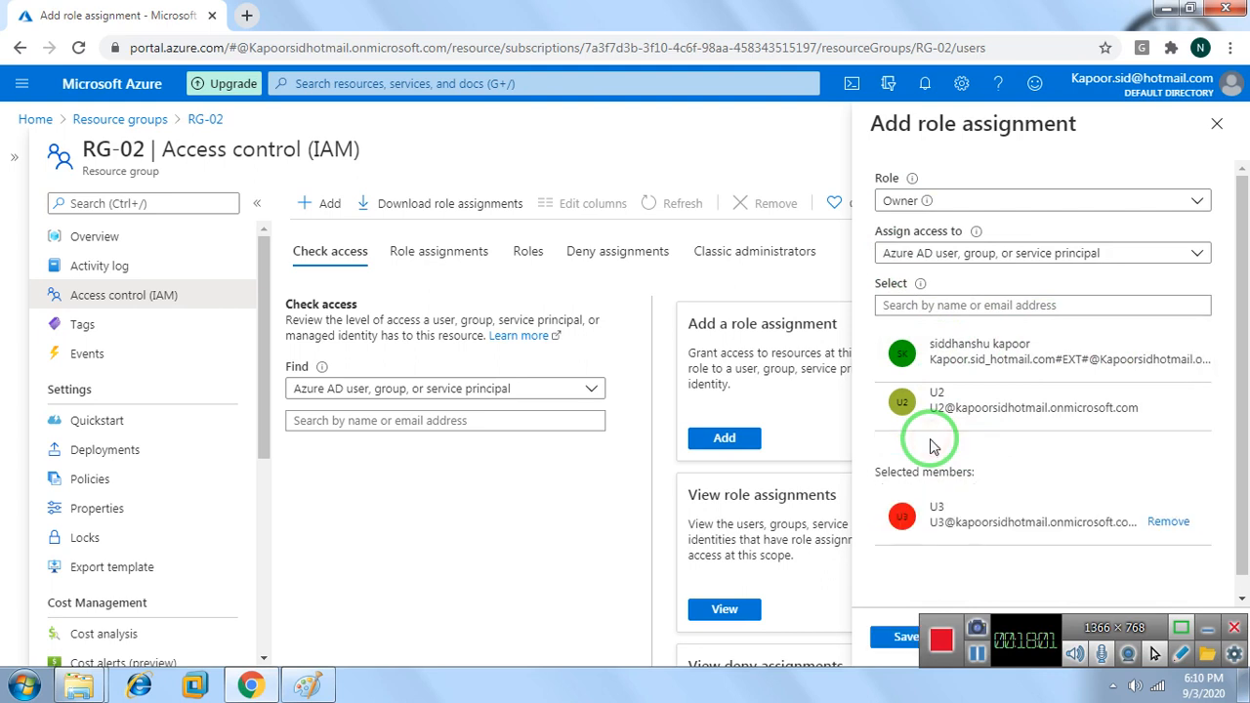
left_click(891, 638)
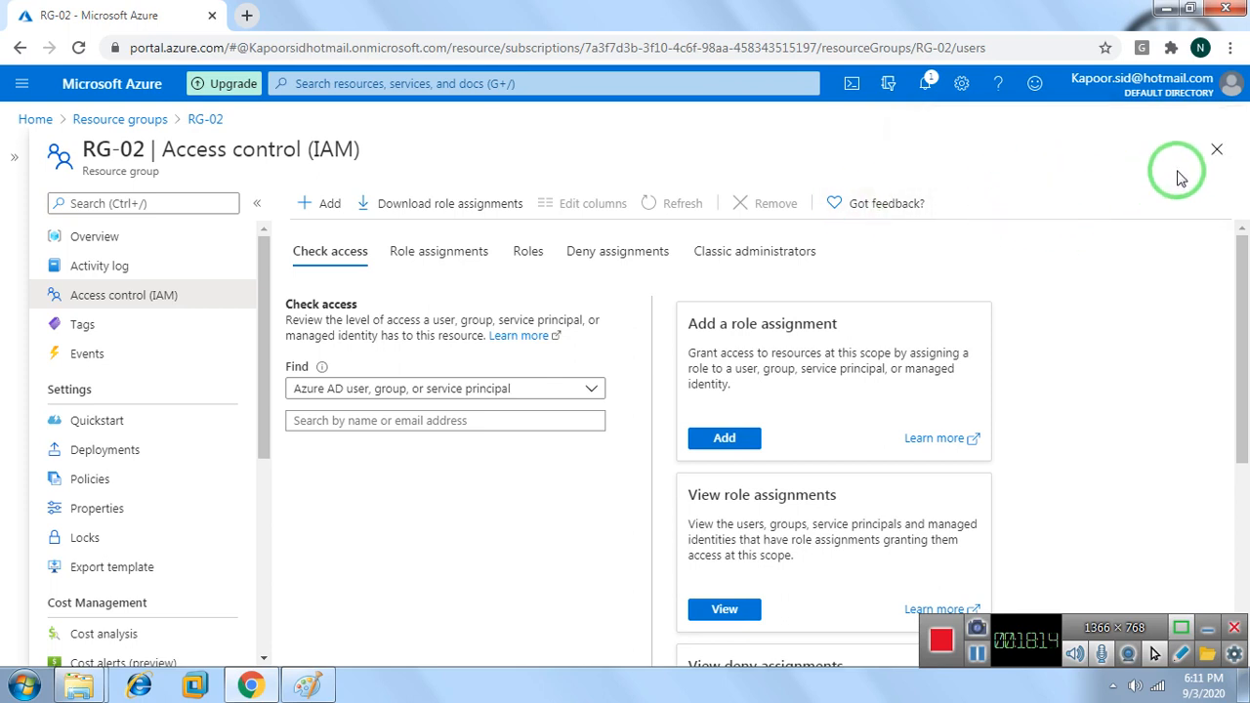
Close RG-02's access control settings and sign out of the administrator account
left_click(1212, 153)
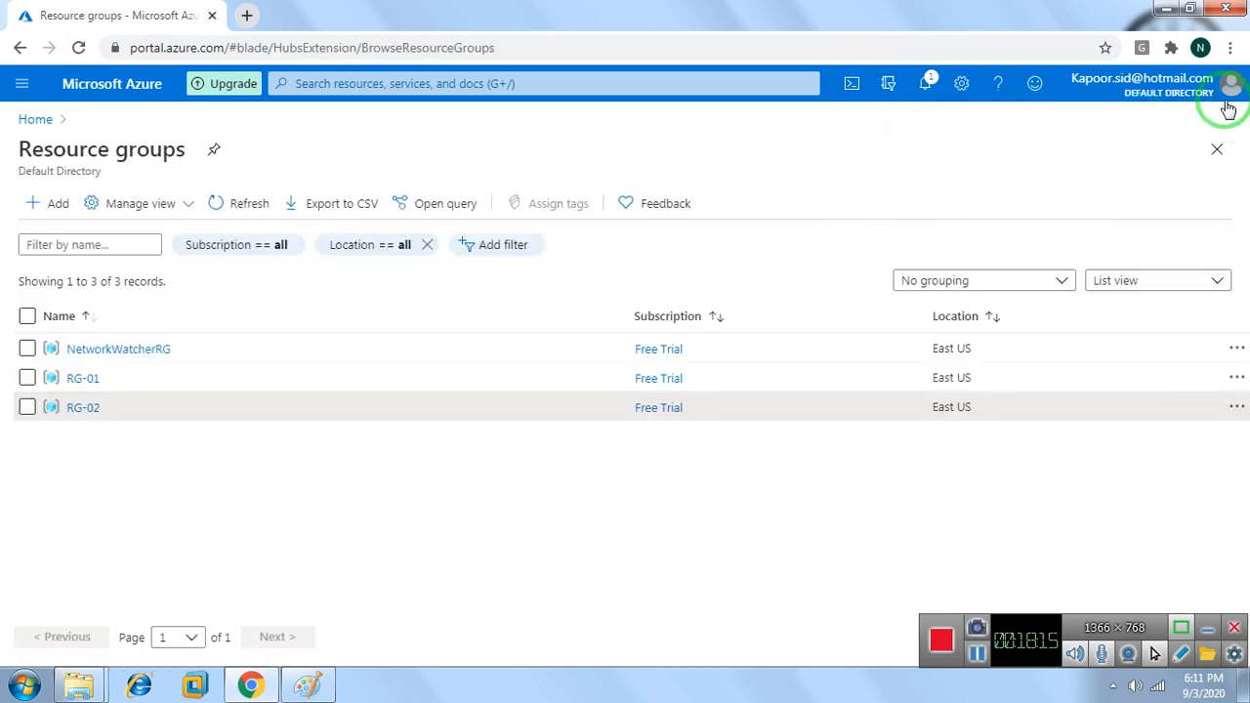
left_click(1149, 90)
left_click(1206, 124)
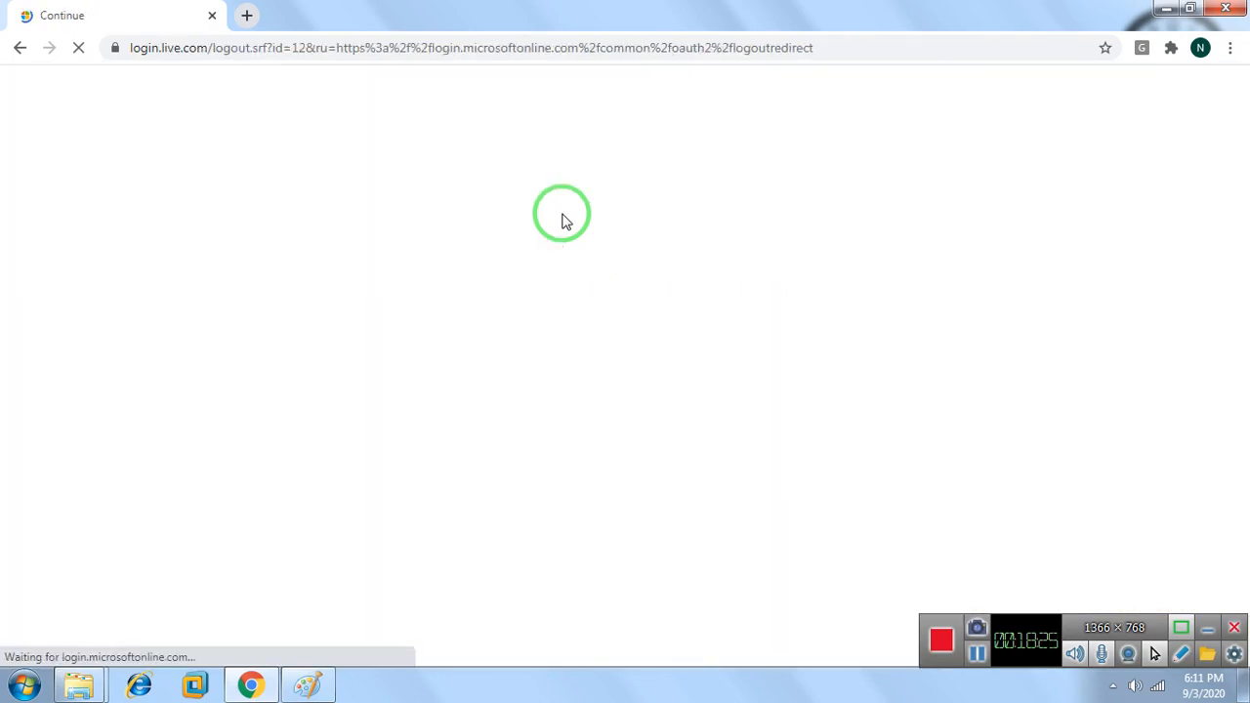
Sign in as U3 with the account password, skip the account protection setup for now, and dismiss the Azure Advisor message
left_click(977, 654)
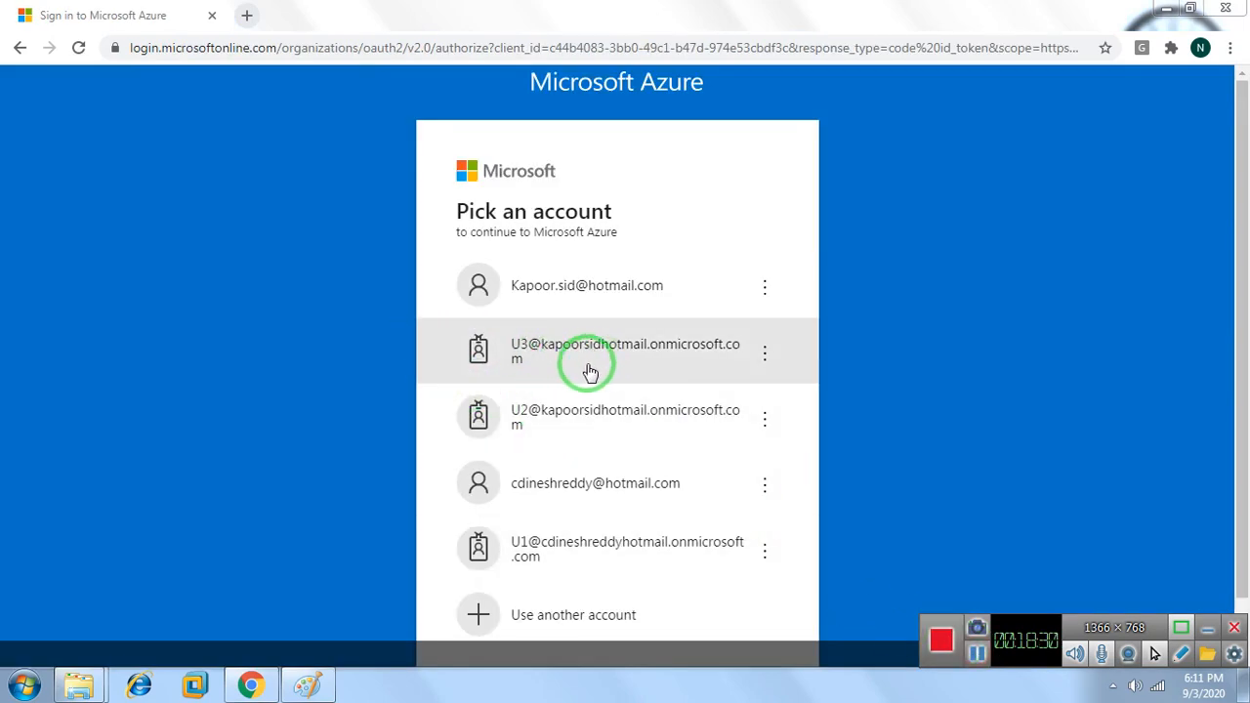
left_click(590, 372)
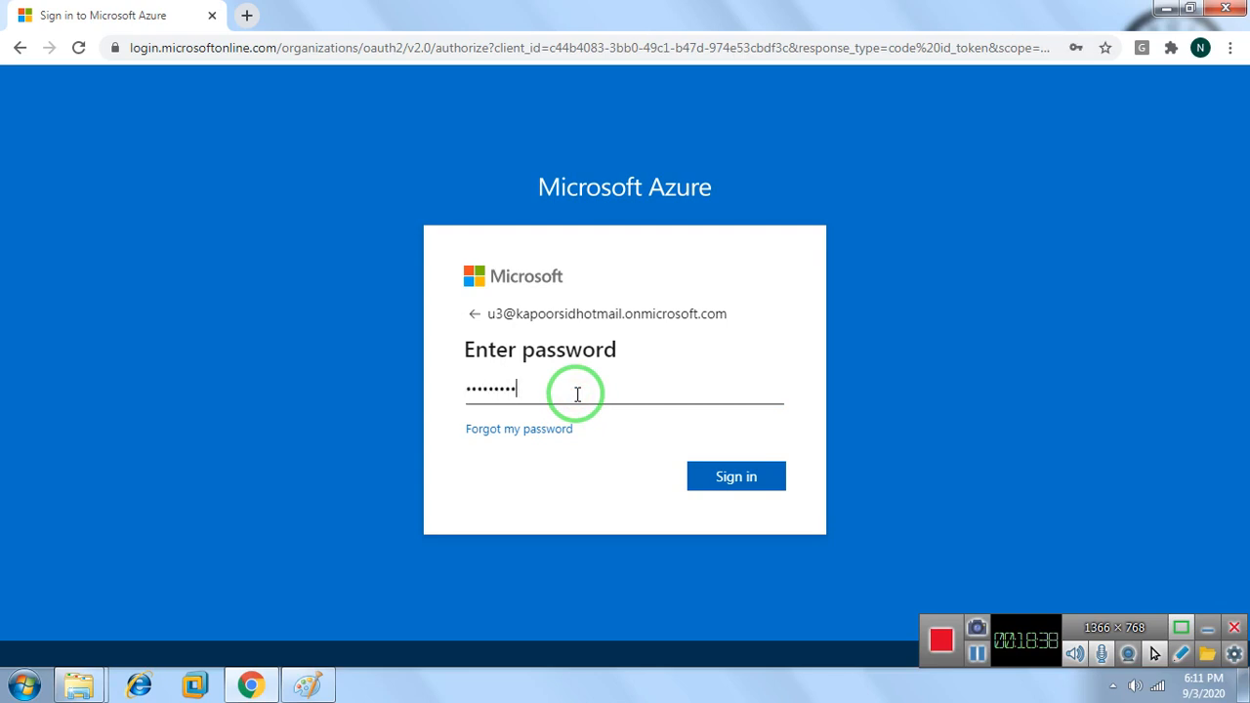
type("••")
key("Return")
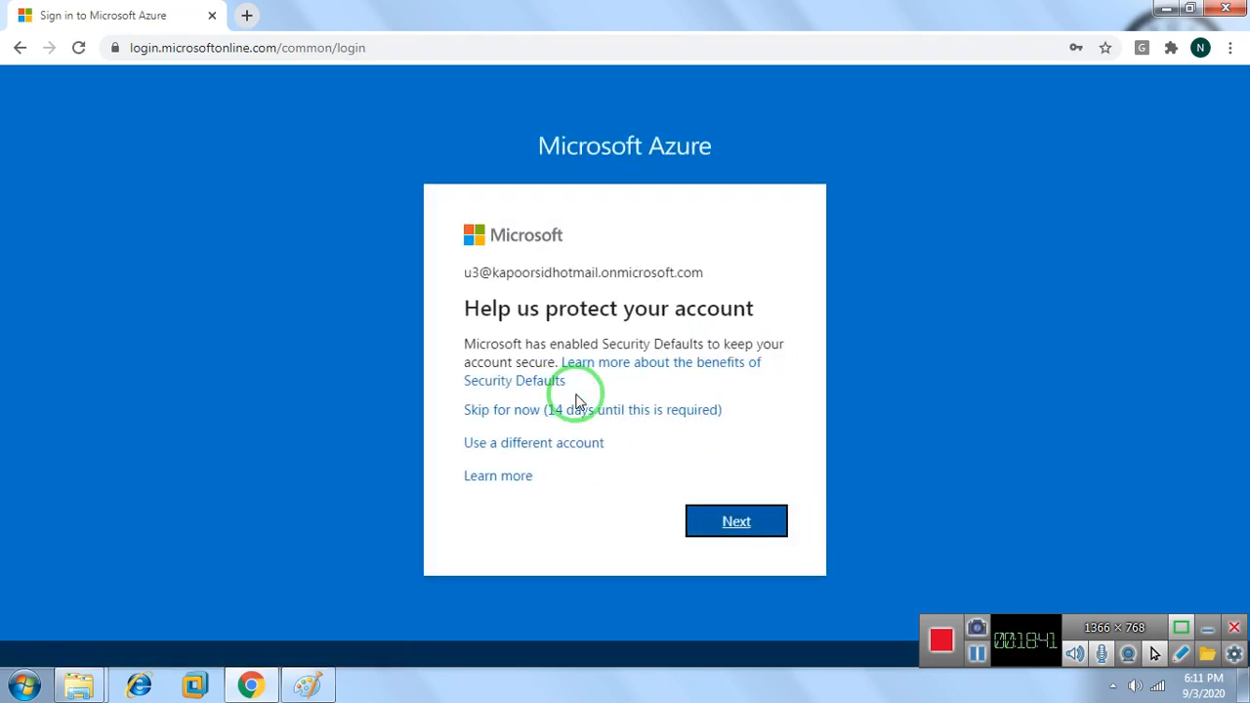
left_click(496, 411)
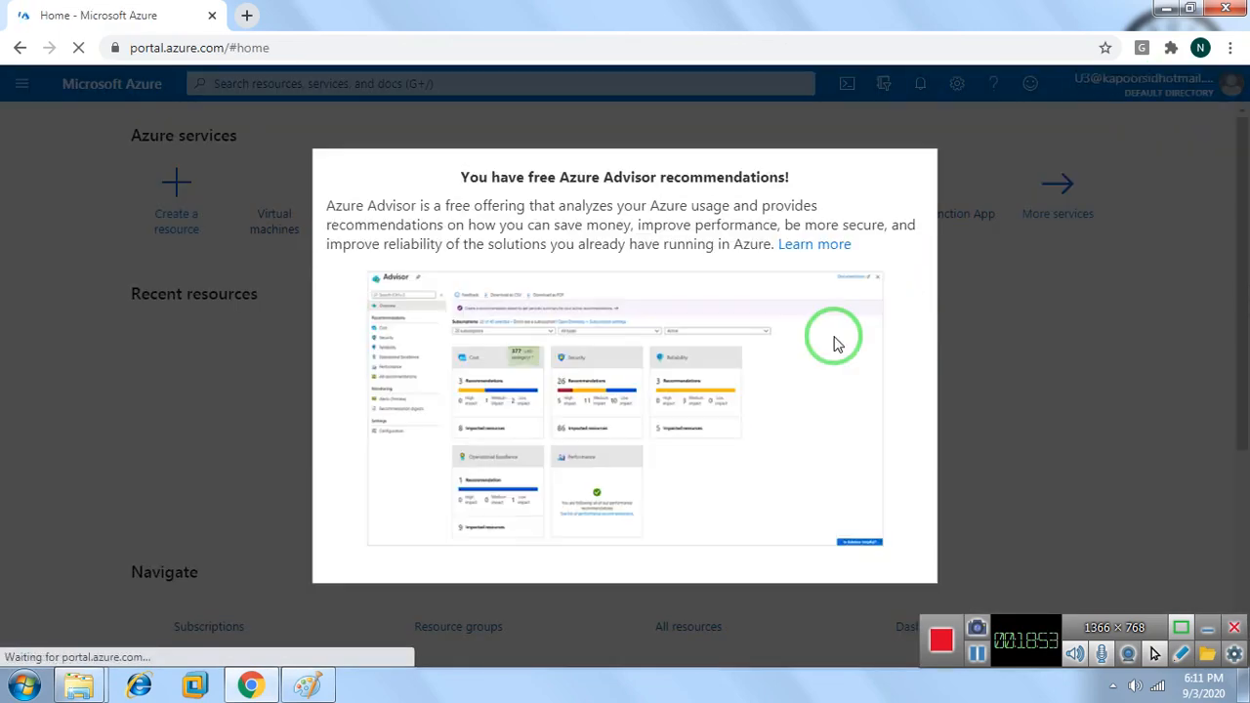
left_click(927, 153)
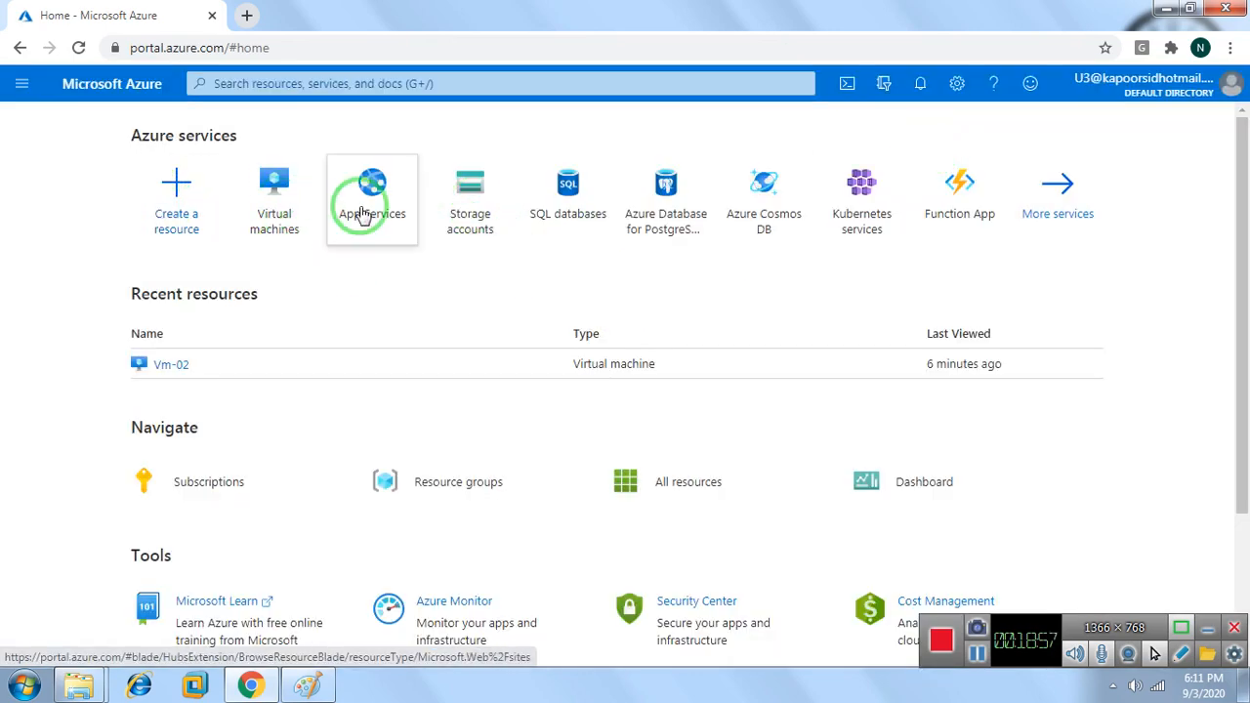
Search the portal for resource groups, open the resource groups list, dismiss its introductory tips and refresh the list
mouse_move(277, 188)
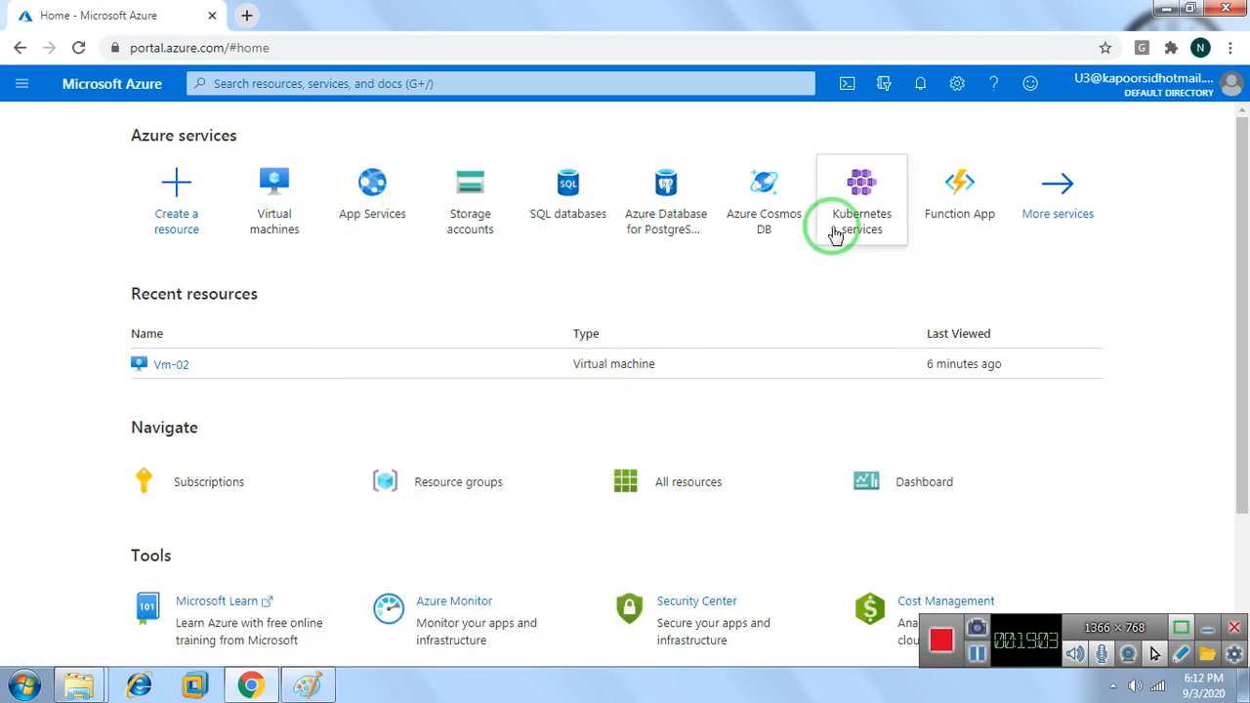
left_click(368, 84)
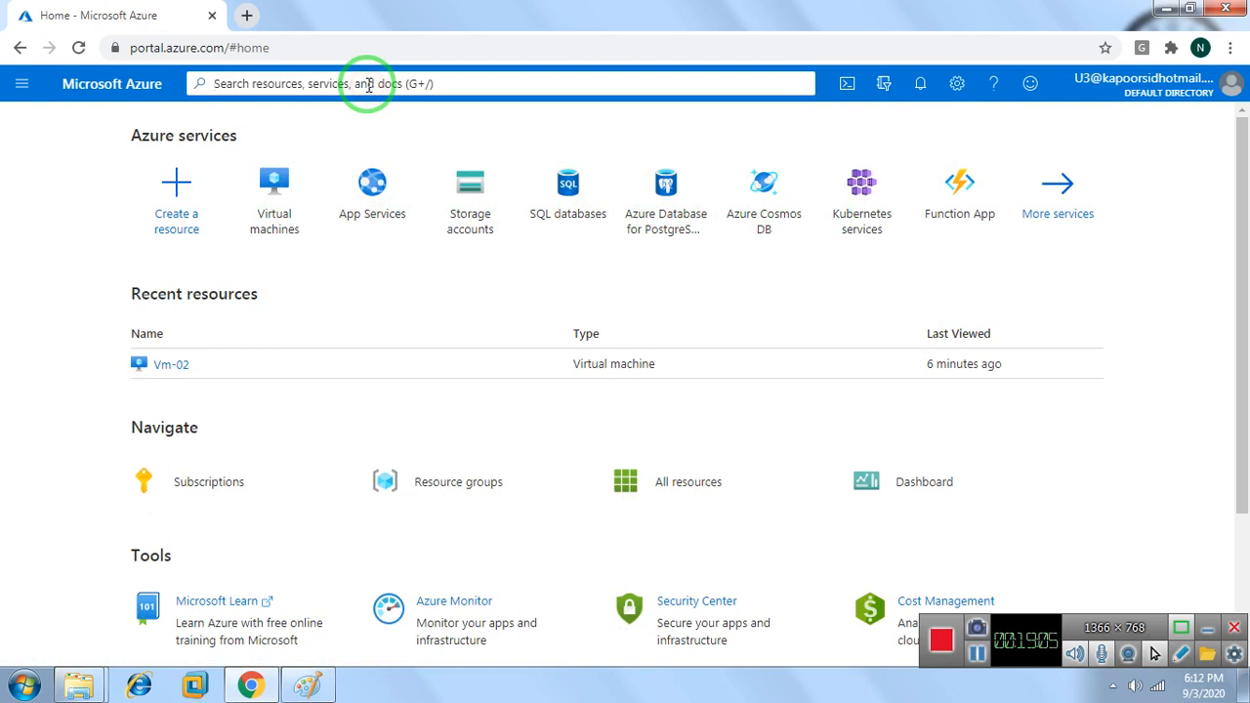
type("resou")
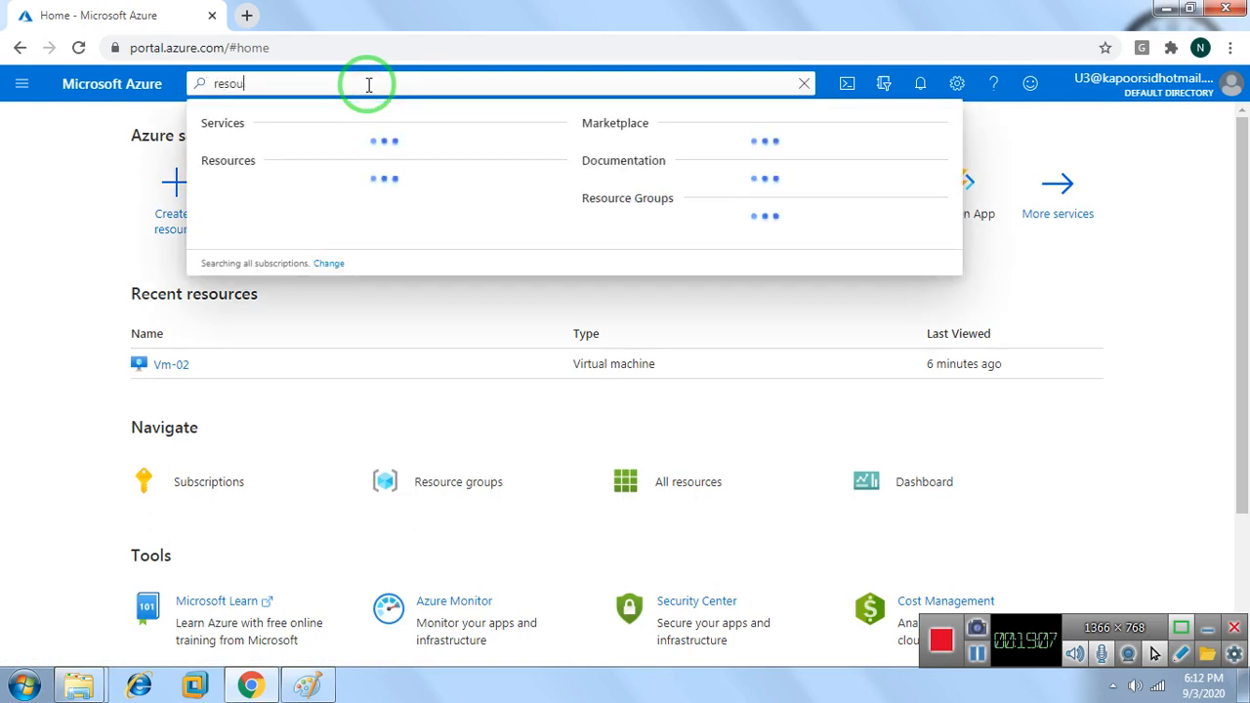
type("rce")
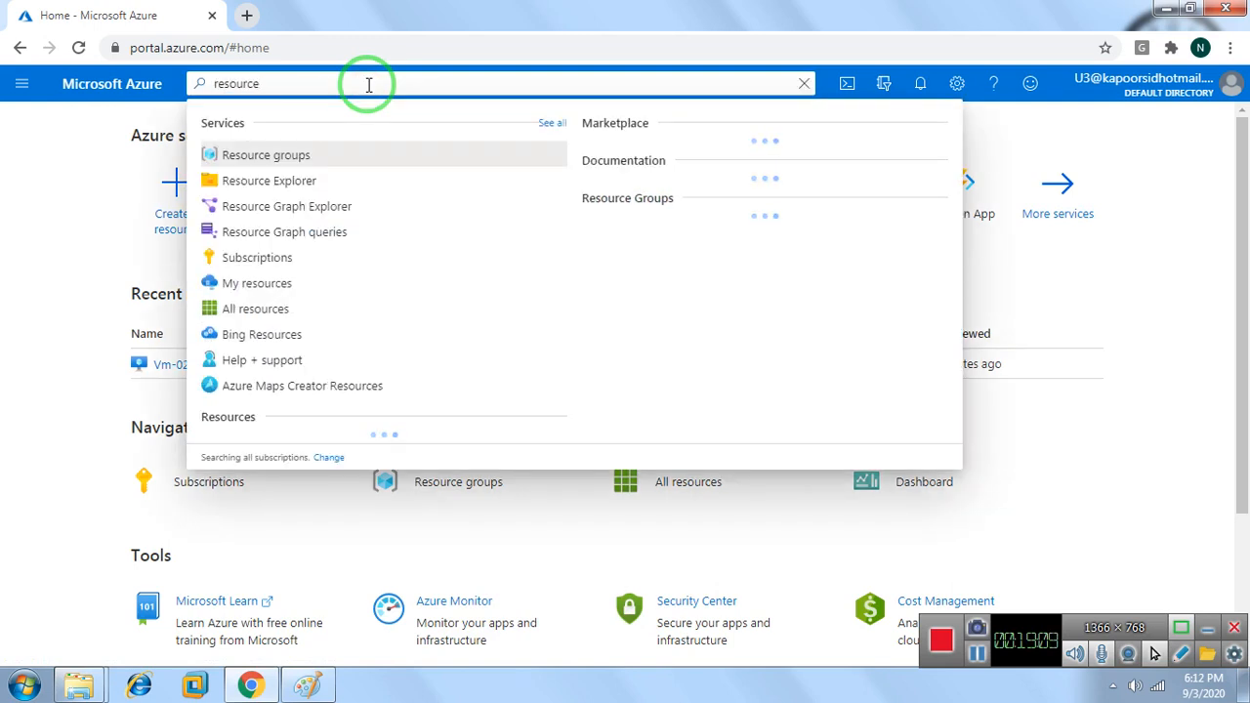
left_click(236, 157)
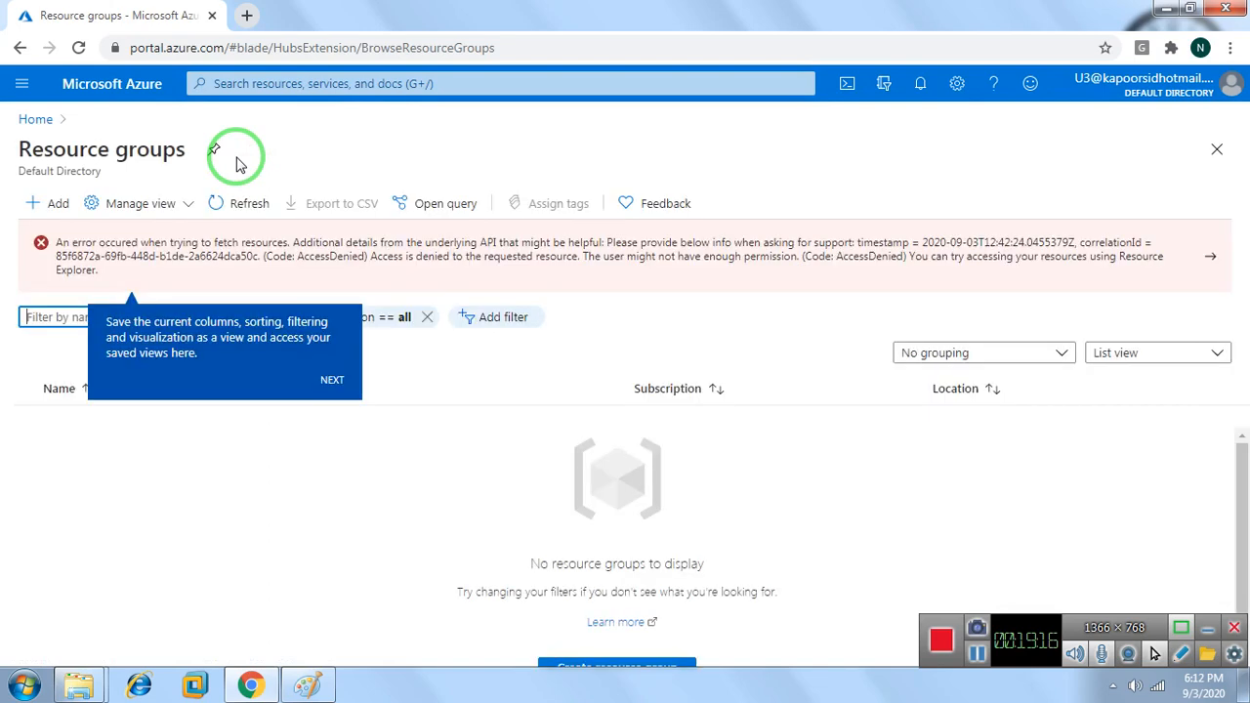
left_click(331, 380)
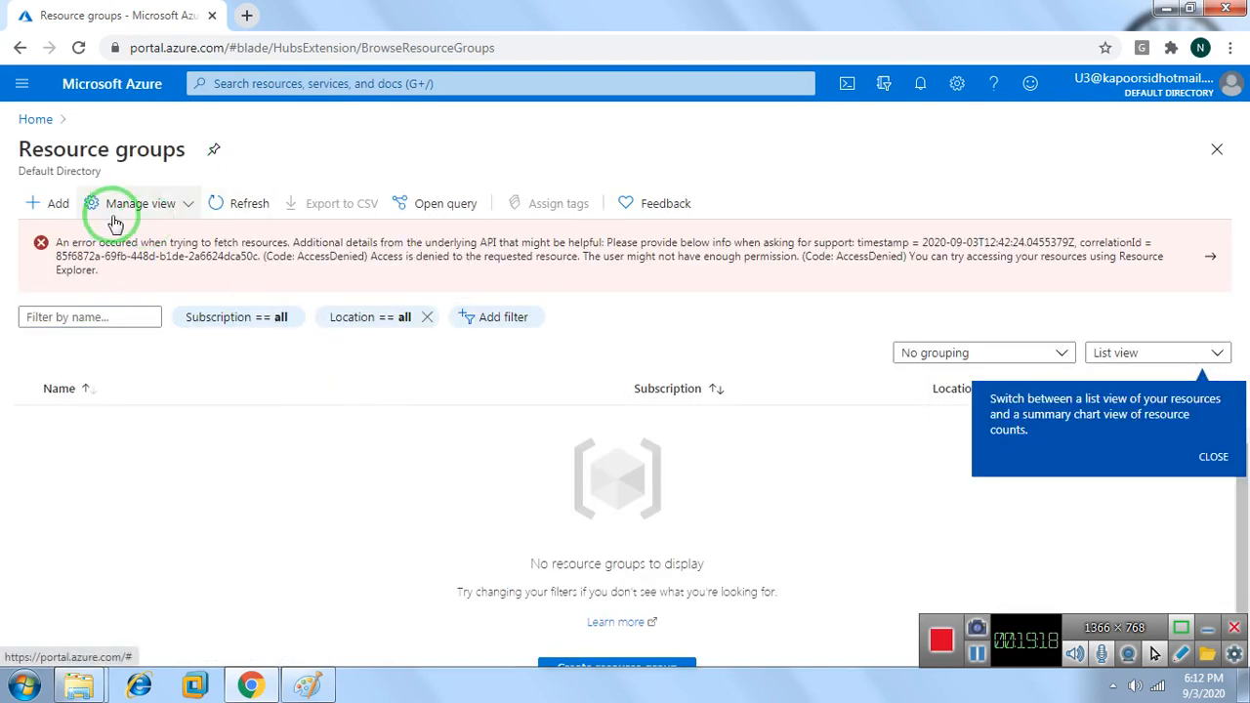
left_click(1214, 457)
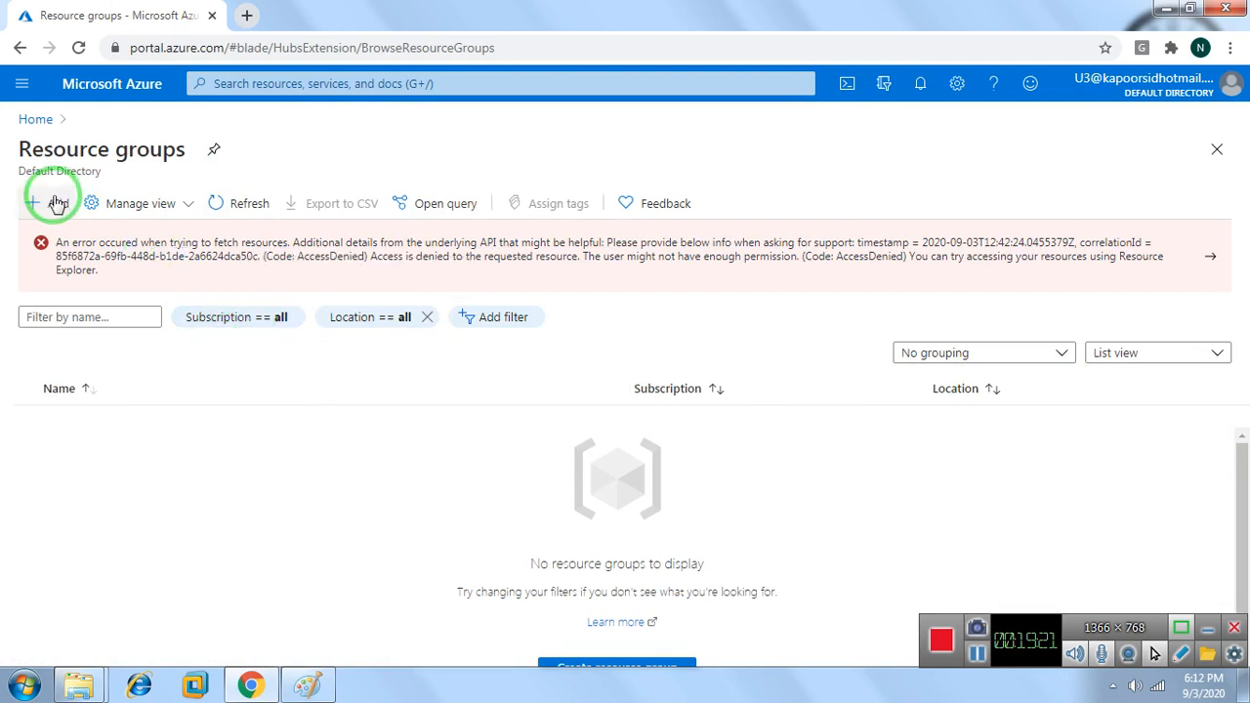
left_click(234, 214)
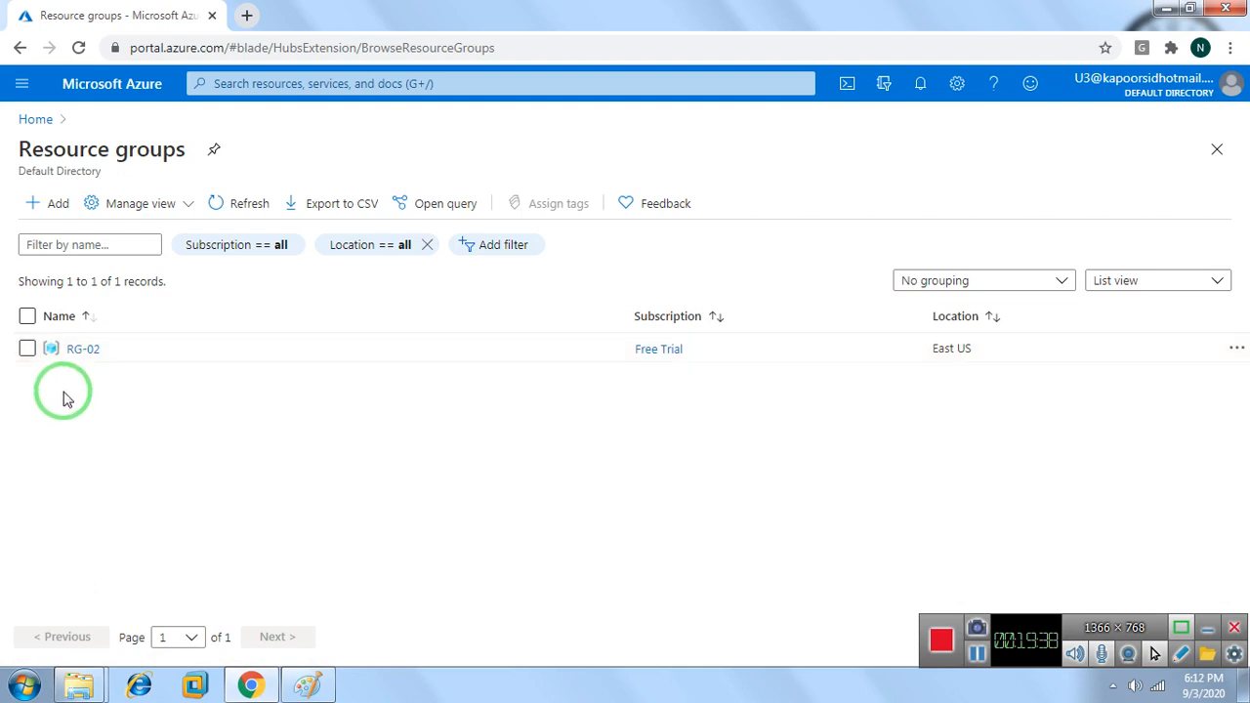
Open resource group RG-02, collapse the resource groups list, and open virtual machine Vm-02 from its resources
left_click(84, 349)
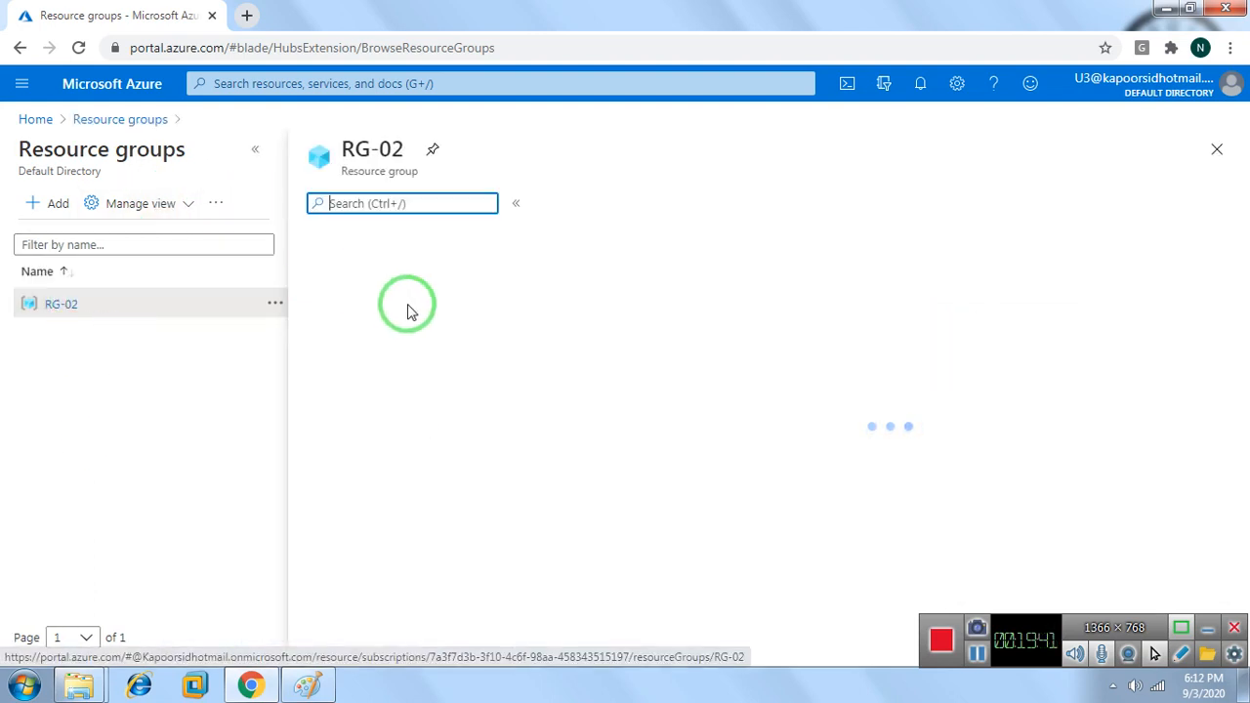
left_click(253, 154)
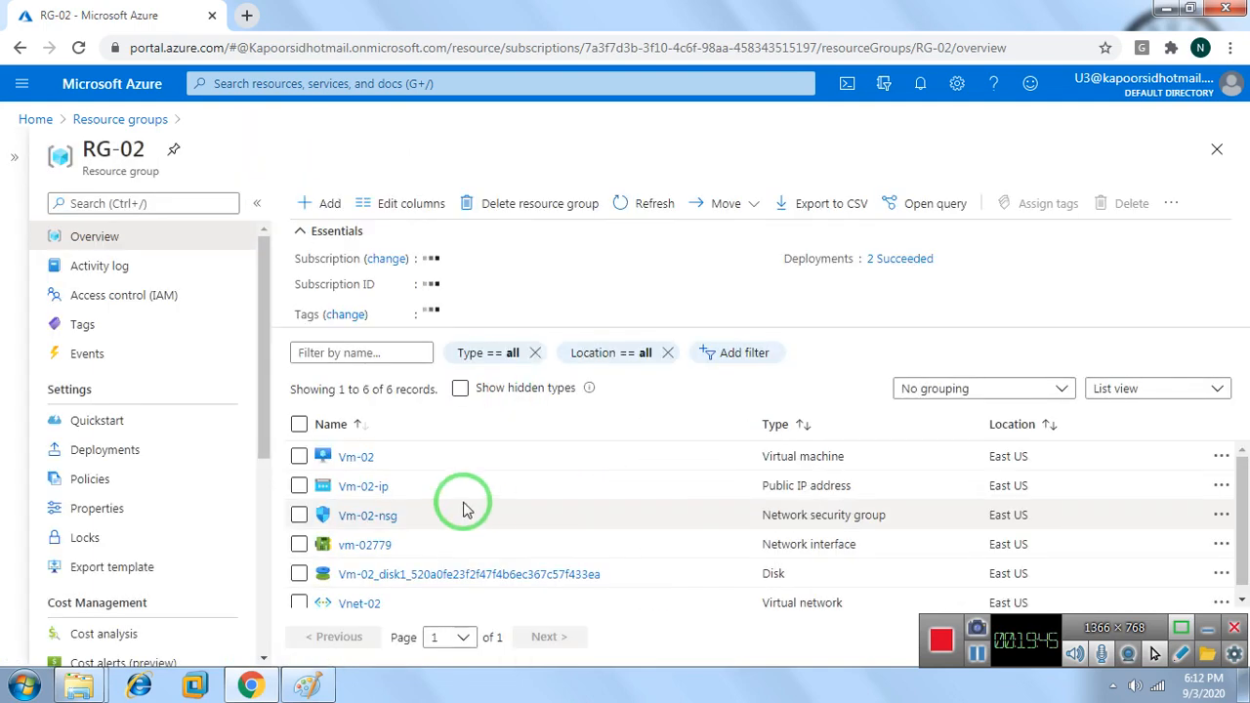
left_click(361, 459)
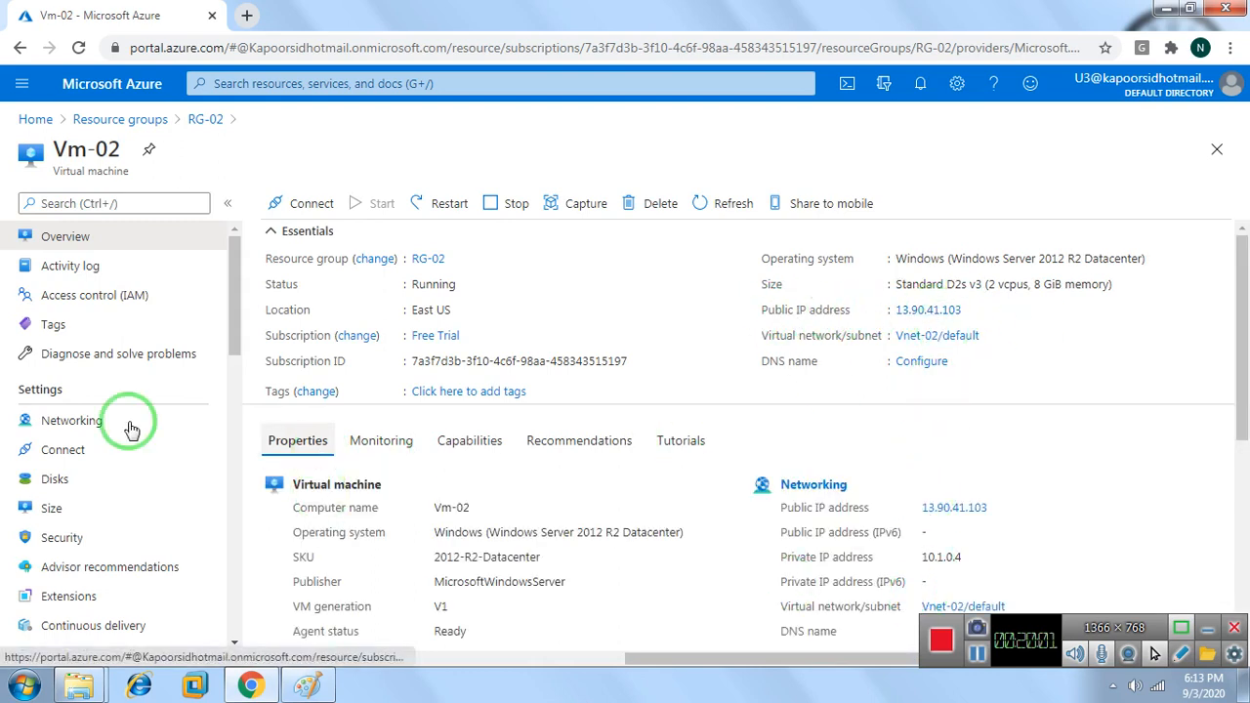
View Vm-02's Networking settings and its Connect settings to check U3's access
left_click(36, 420)
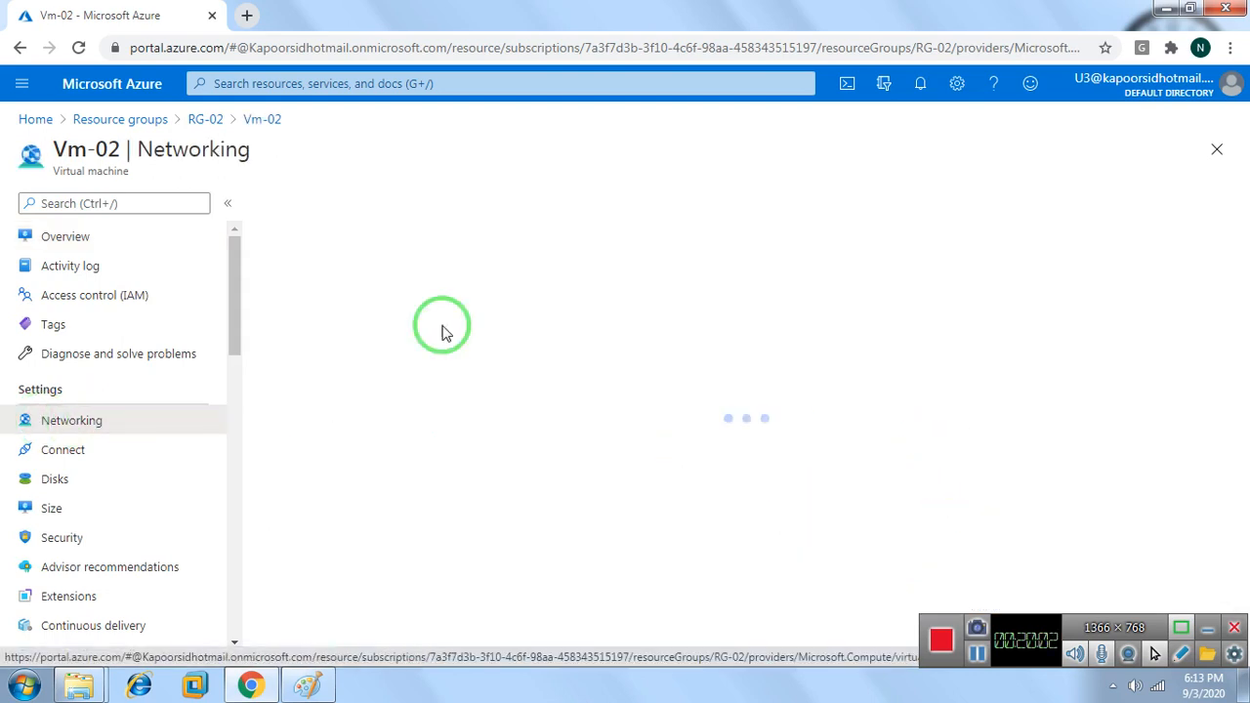
left_click(981, 664)
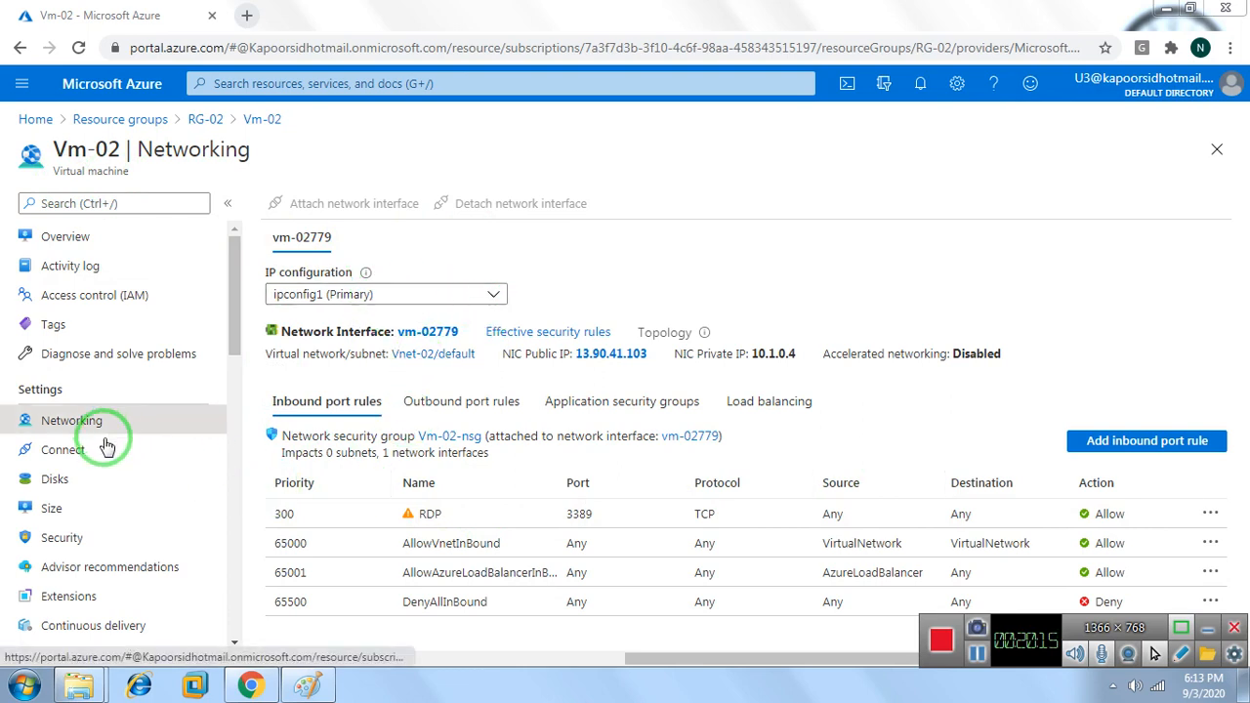
left_click(59, 454)
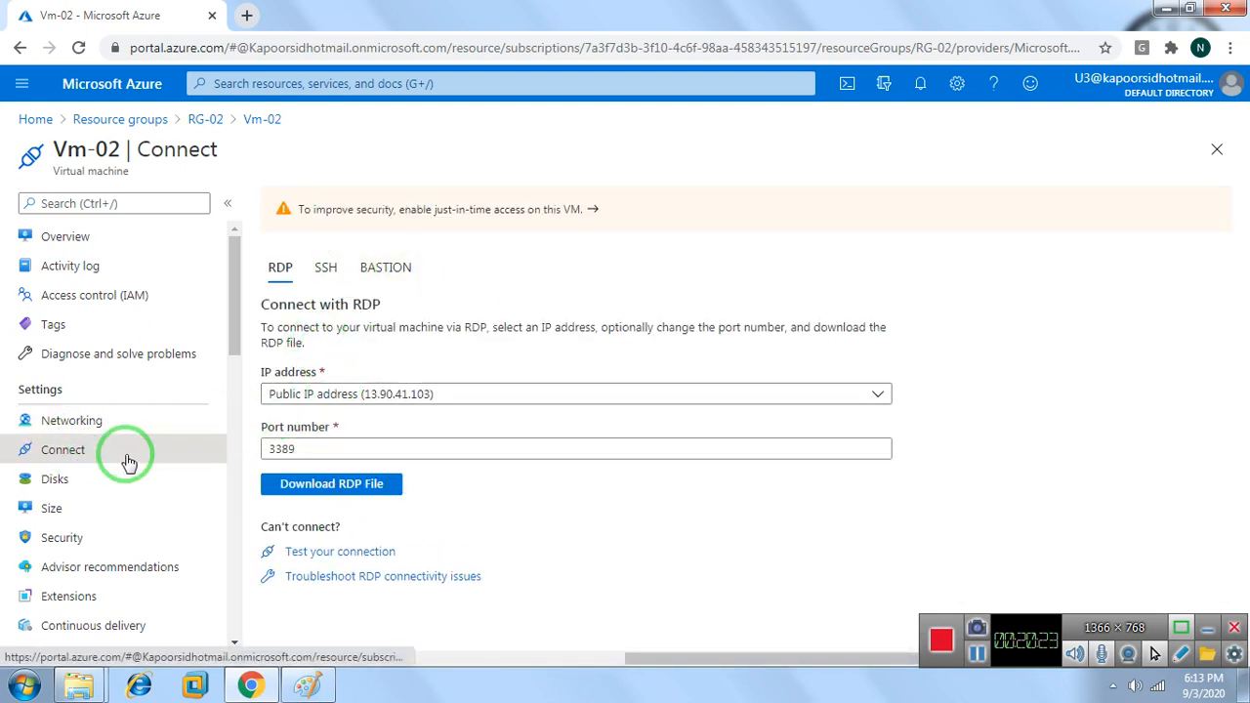
In Vm-02's disk settings, add a new data disk named Disk-01 with a size of 100 GiB
scroll(83, 356, "down", 2)
left_click(59, 298)
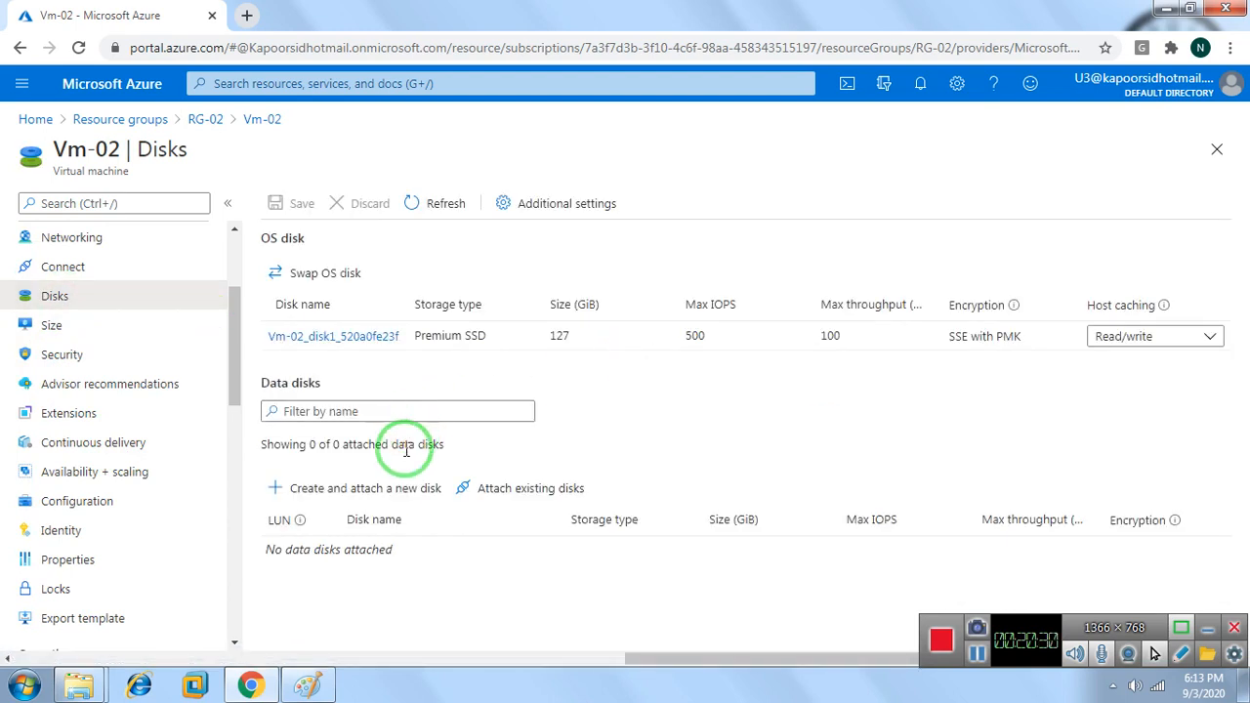
left_click(316, 488)
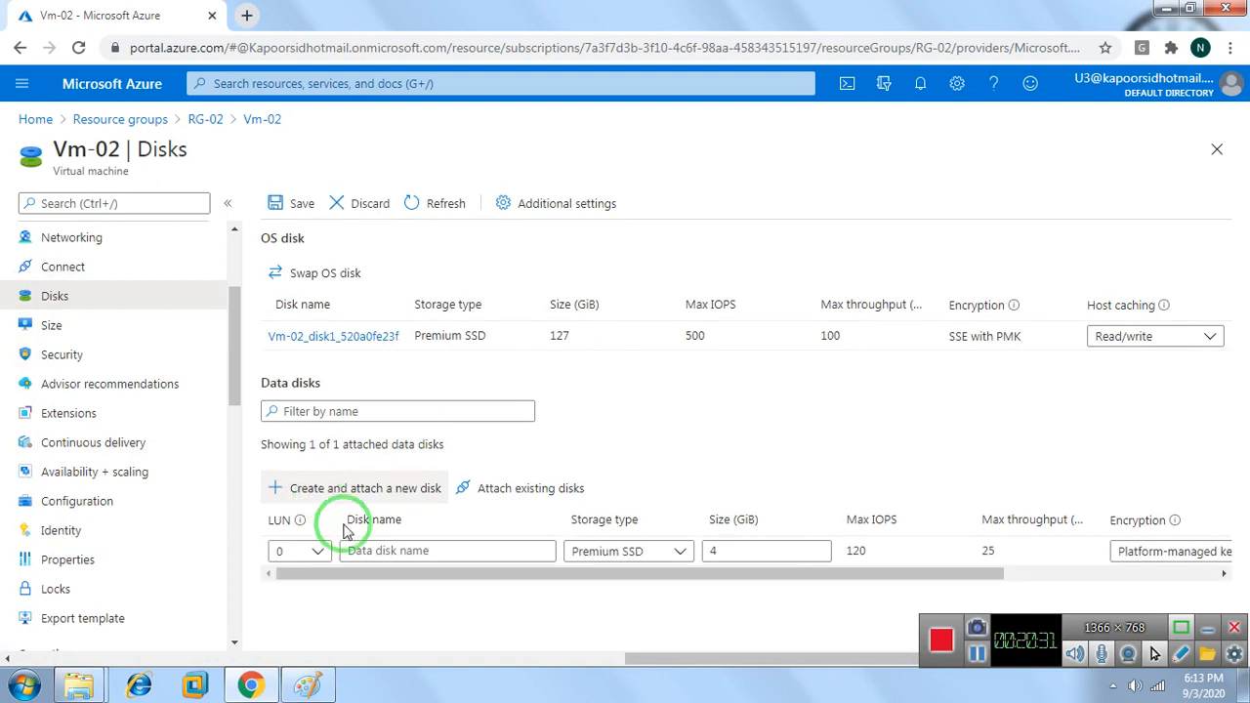
left_click(472, 551)
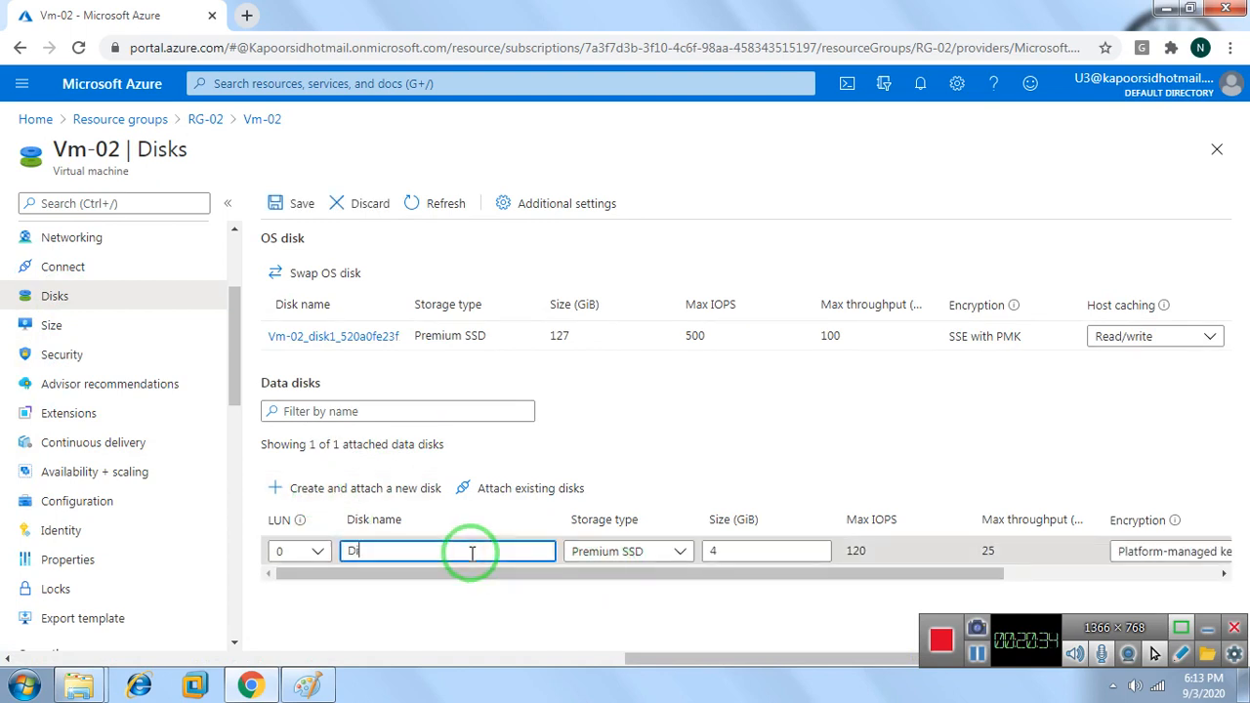
type("Disk-01")
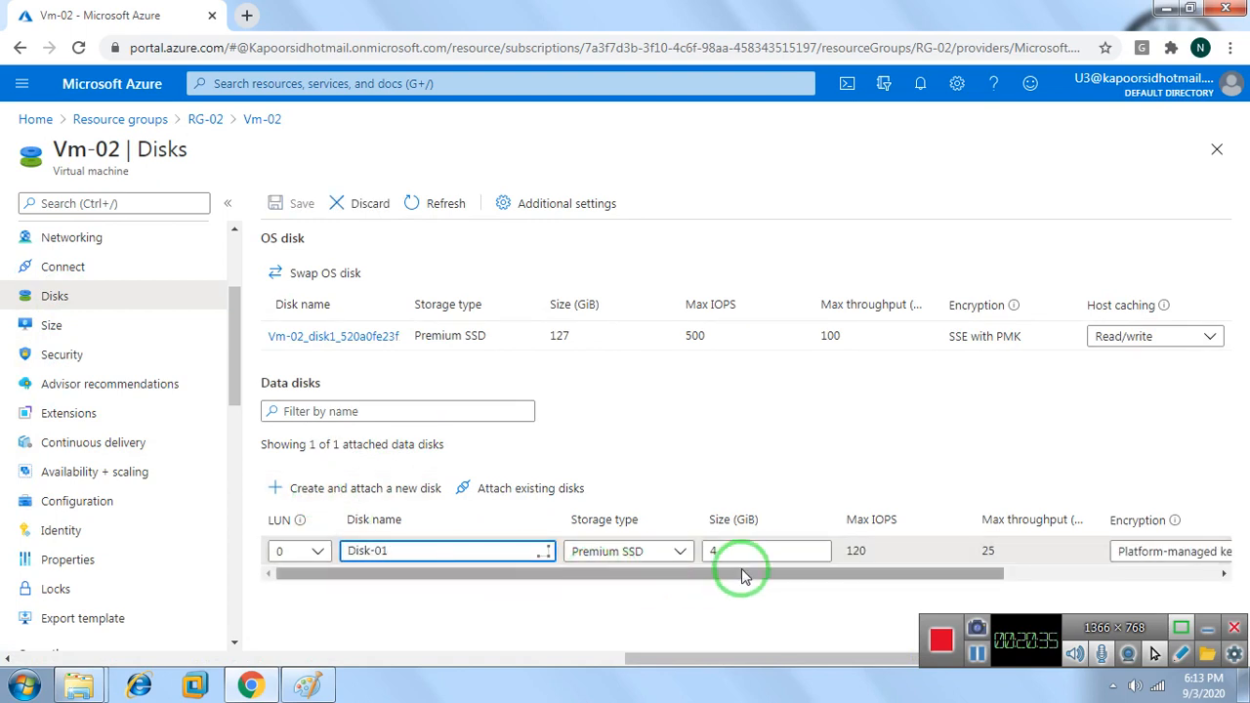
left_click(752, 556)
type("100")
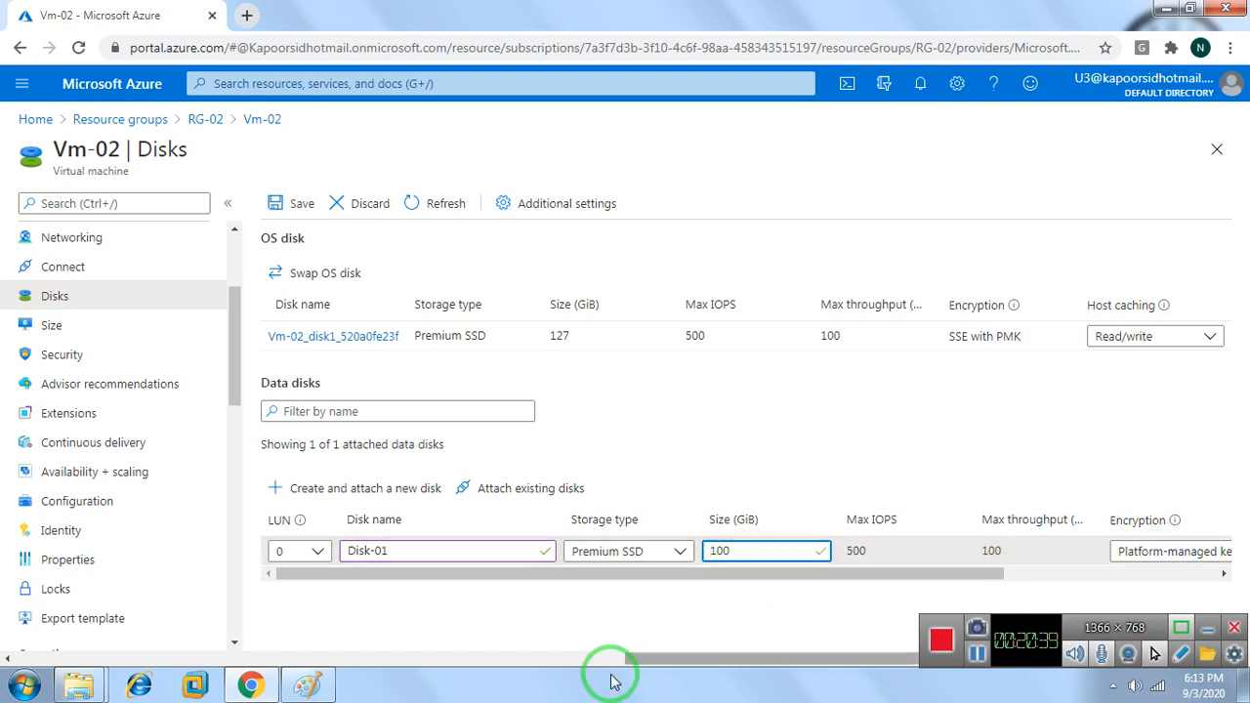
Set Disk-01's host caching to Read/write and save Vm-02's disk changes
left_click_drag(637, 576, 854, 576)
left_click(1118, 550)
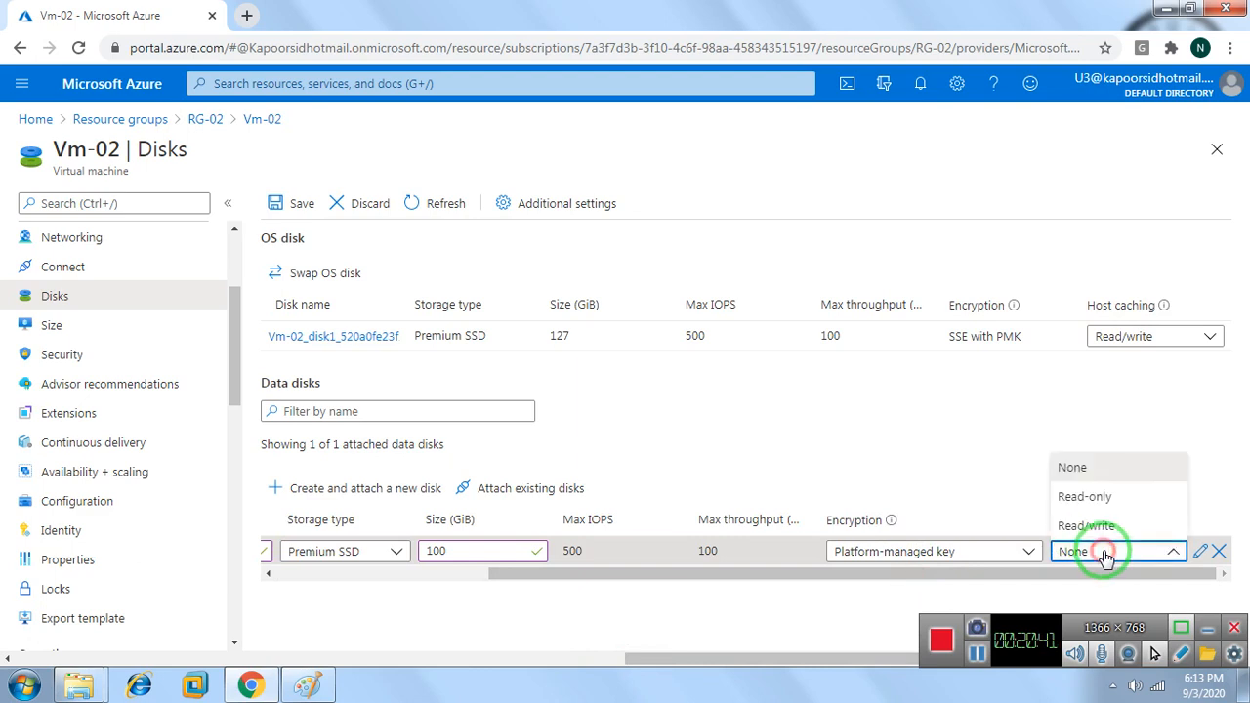
left_click(1098, 527)
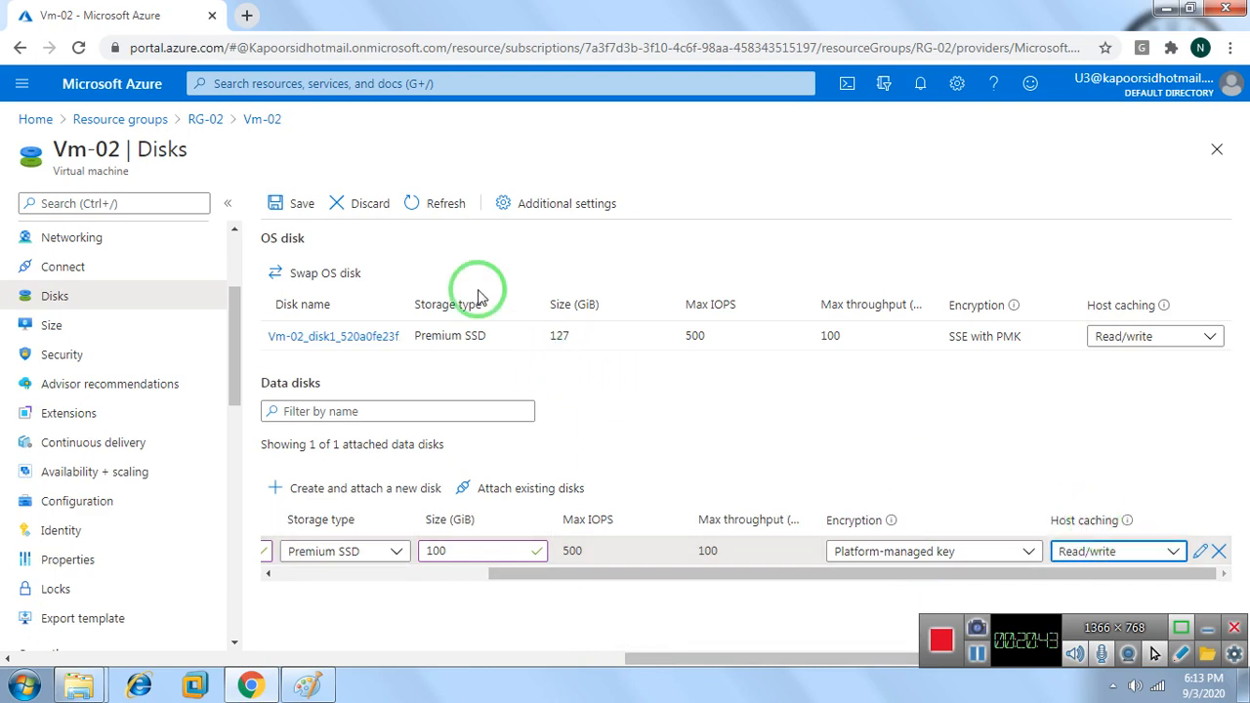
left_click(283, 213)
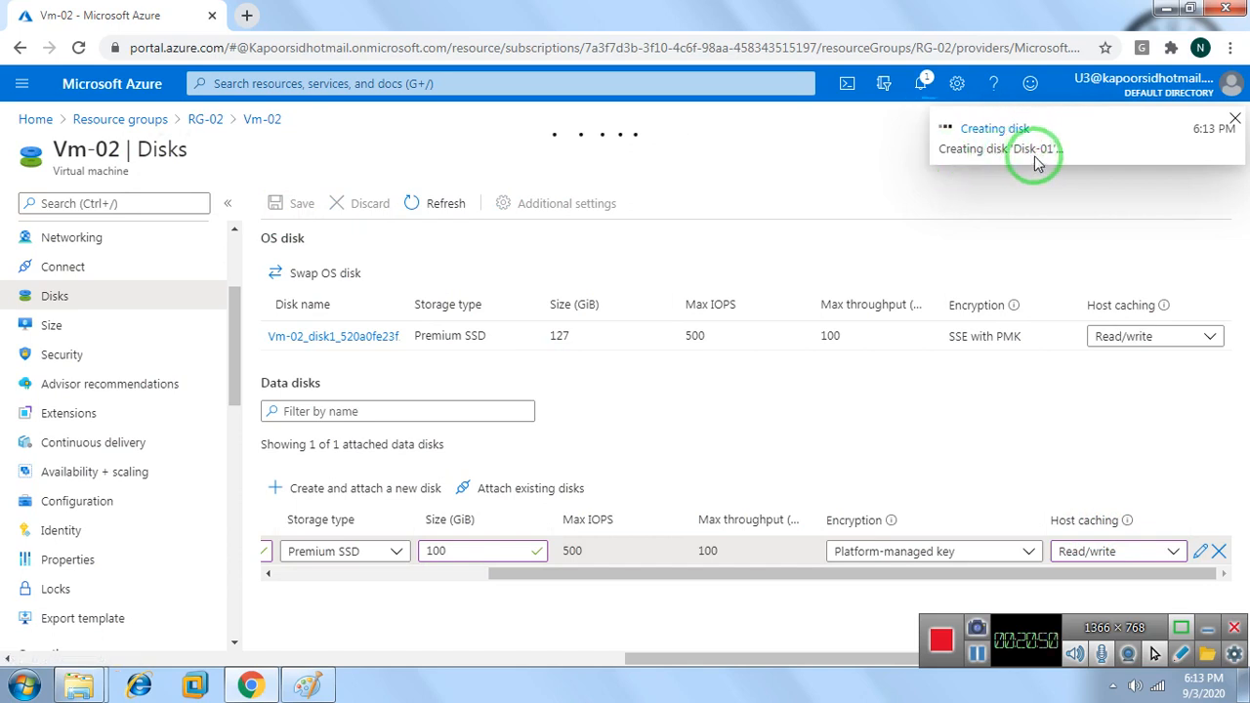
left_click(976, 653)
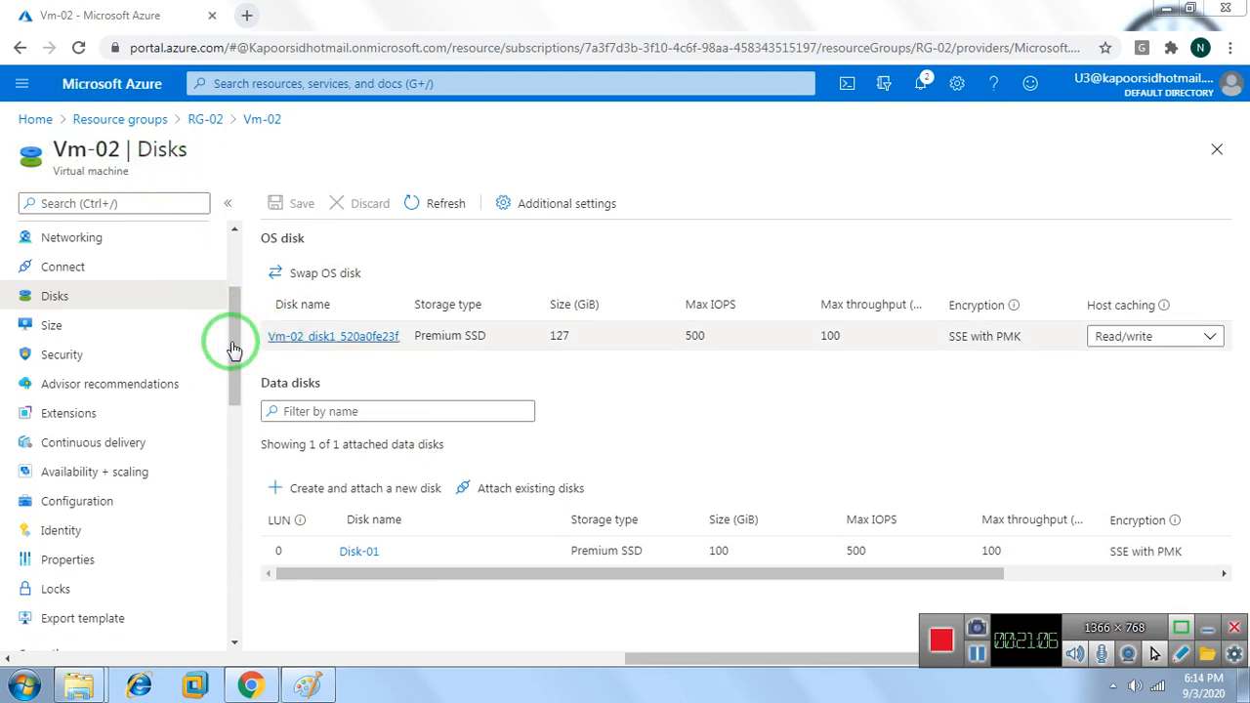
Close Vm-02's disk settings and return to RG-02's overview
left_click_drag(229, 341, 232, 273)
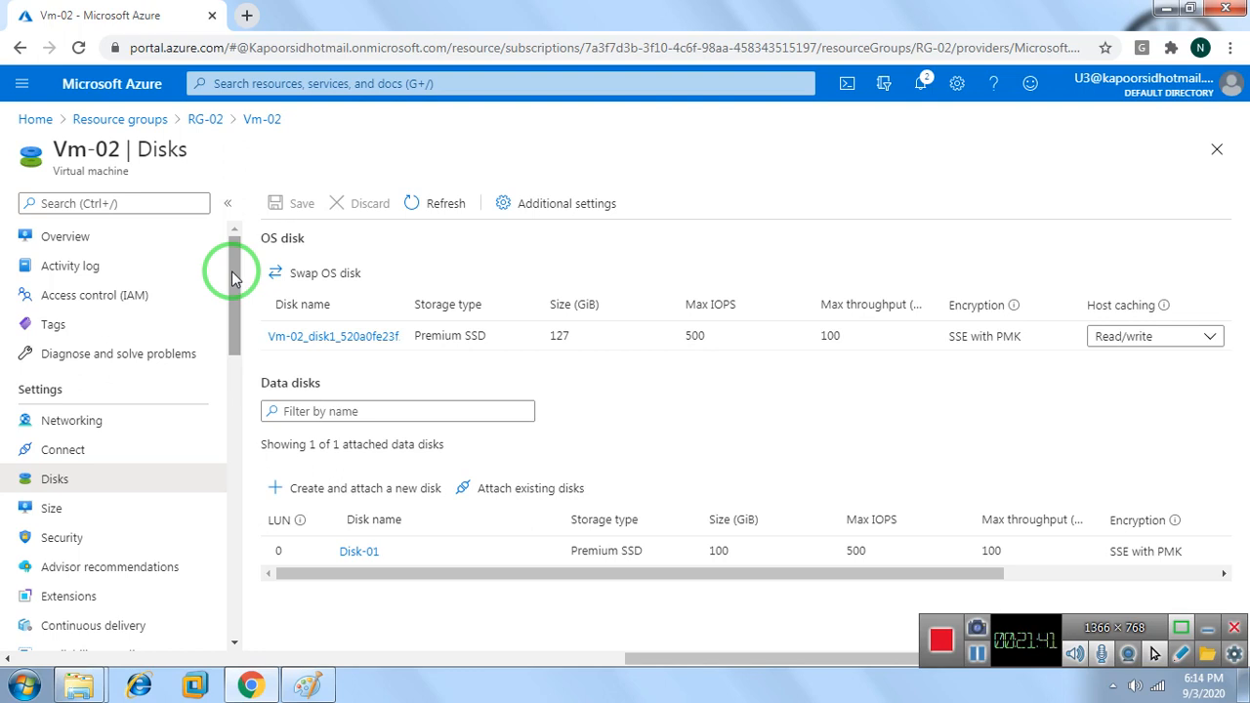
left_click_drag(232, 278, 242, 223)
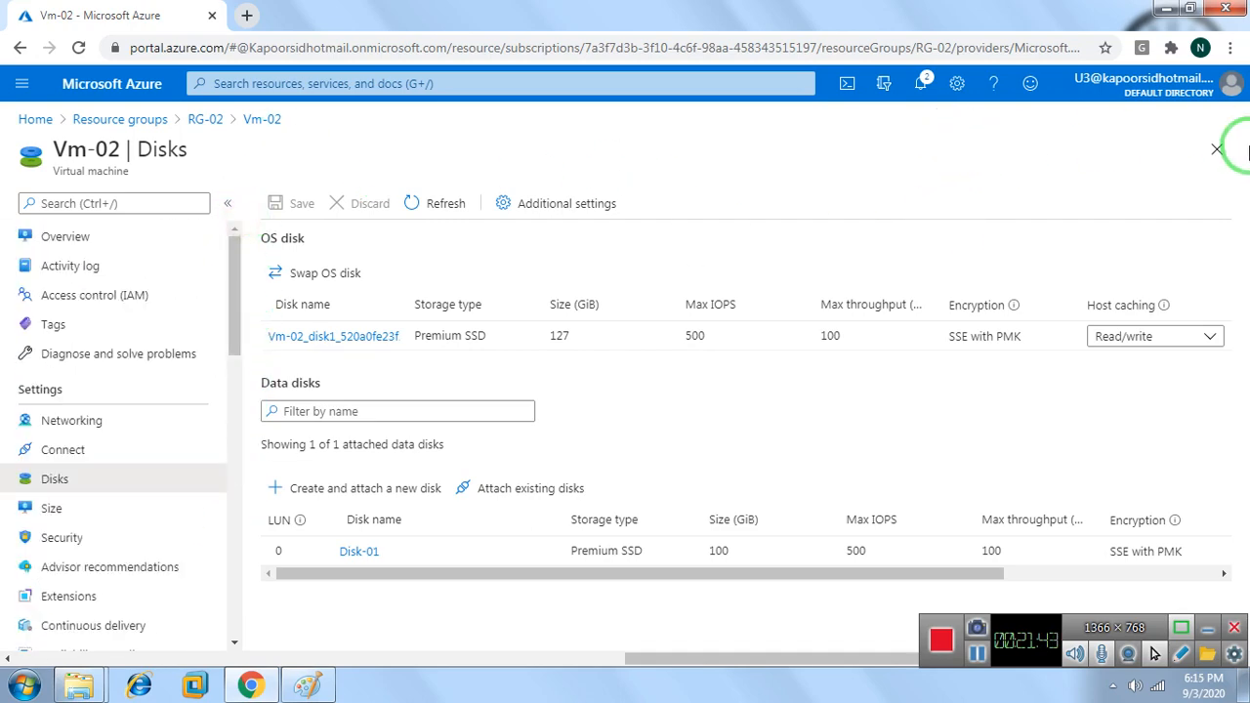
left_click(1217, 150)
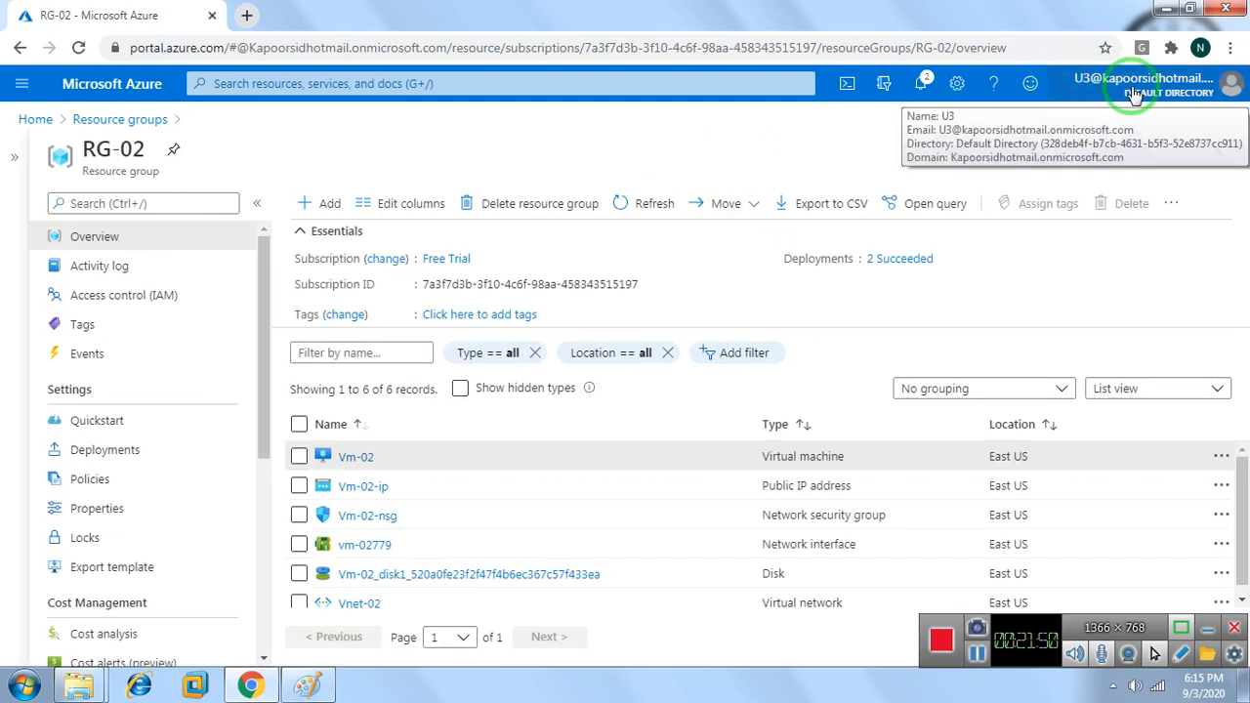
Switch to the Paint diagram, circle U1 in red with an arrow to Subscription, and minimize Paint
left_click(307, 686)
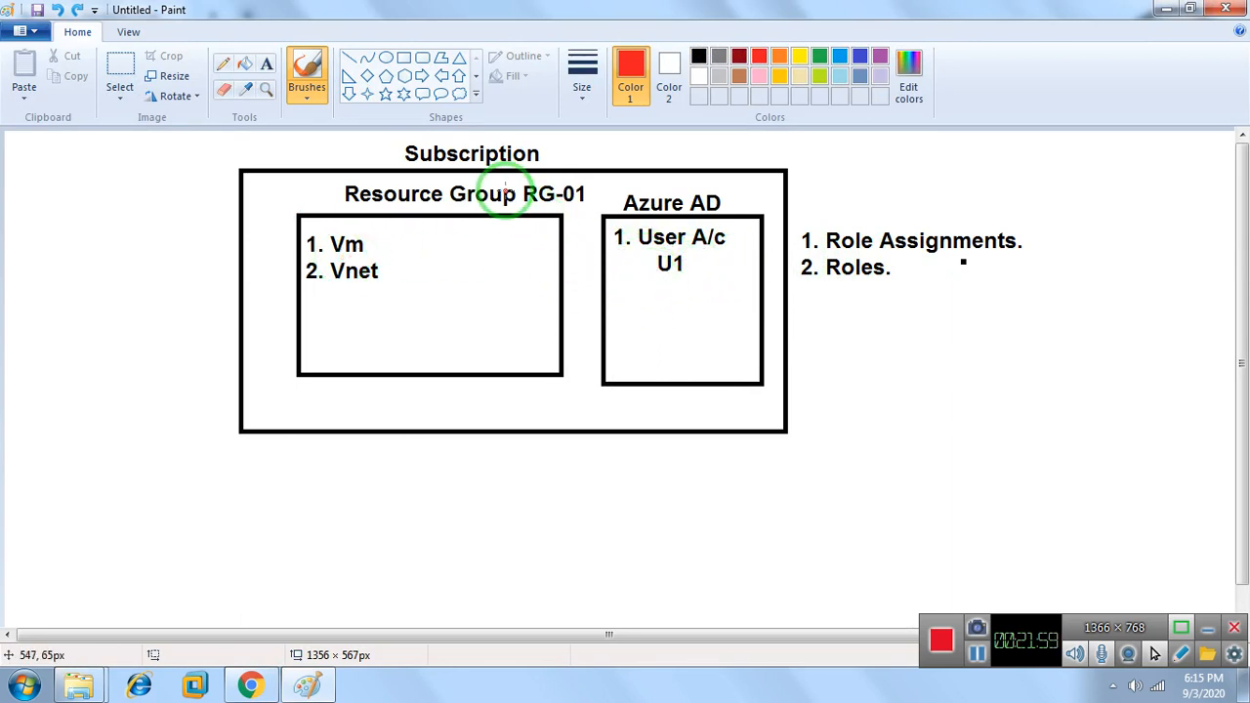
mouse_move(694, 256)
left_mouse_down()
mouse_move(637, 260)
mouse_move(694, 275)
mouse_move(724, 261)
mouse_move(730, 181)
mouse_move(555, 156)
mouse_move(572, 171)
left_mouse_up()
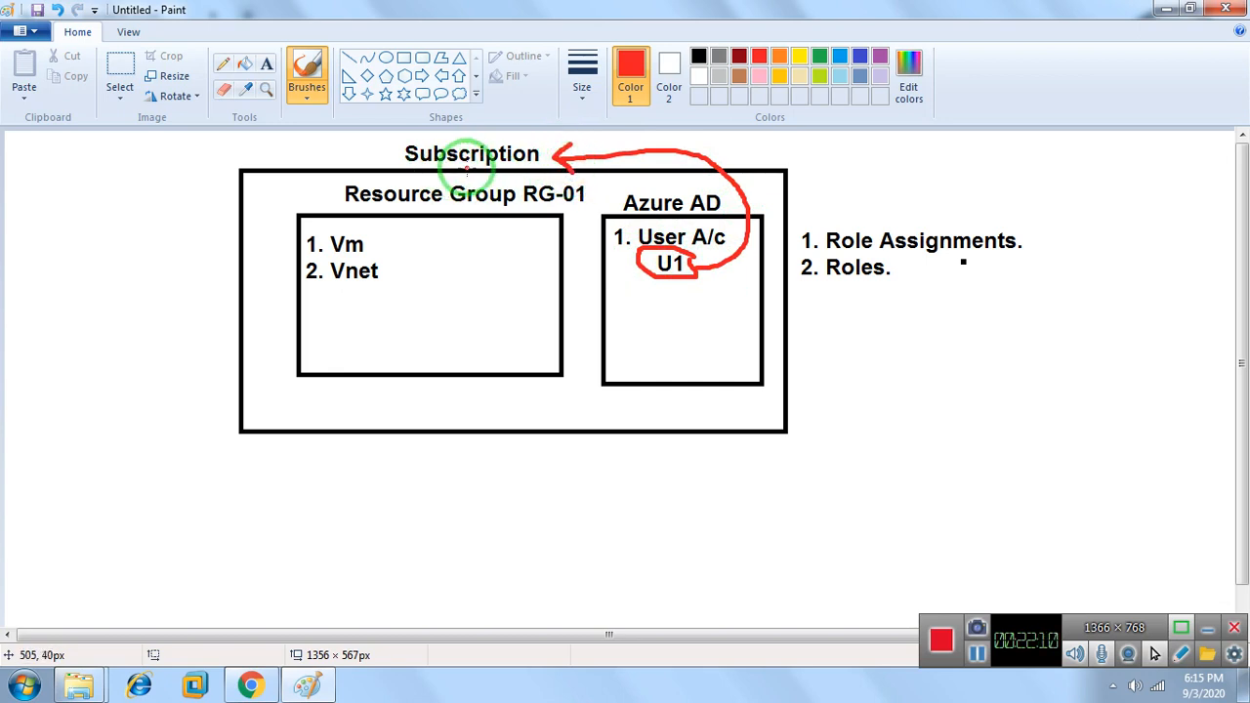
left_click(1165, 9)
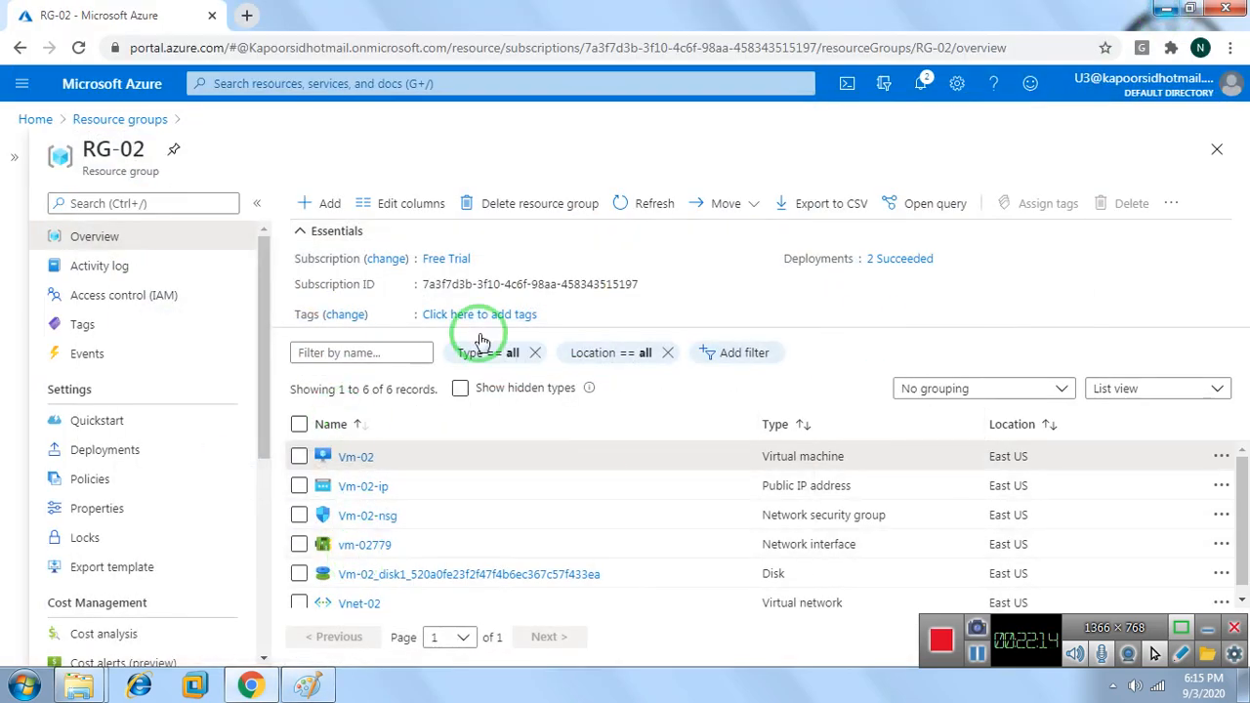
Sign out of the U3 account and sign in to the portal with the administrator account
left_click(1130, 86)
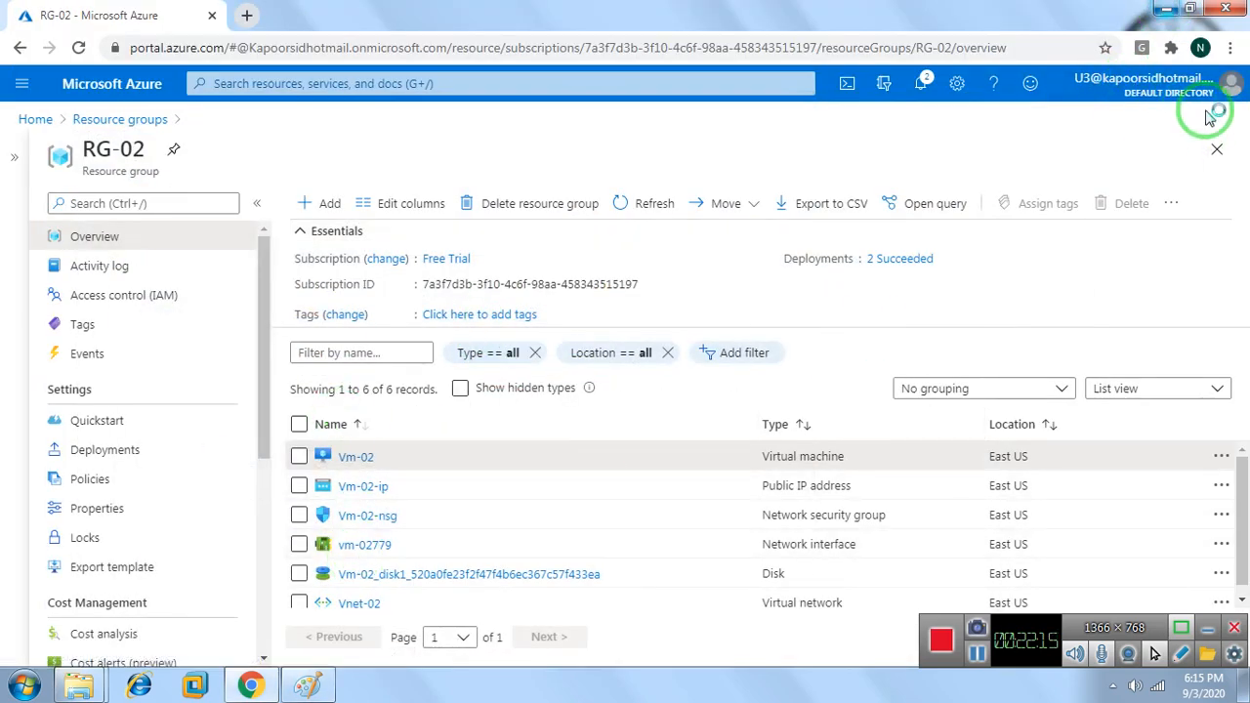
left_click(1226, 132)
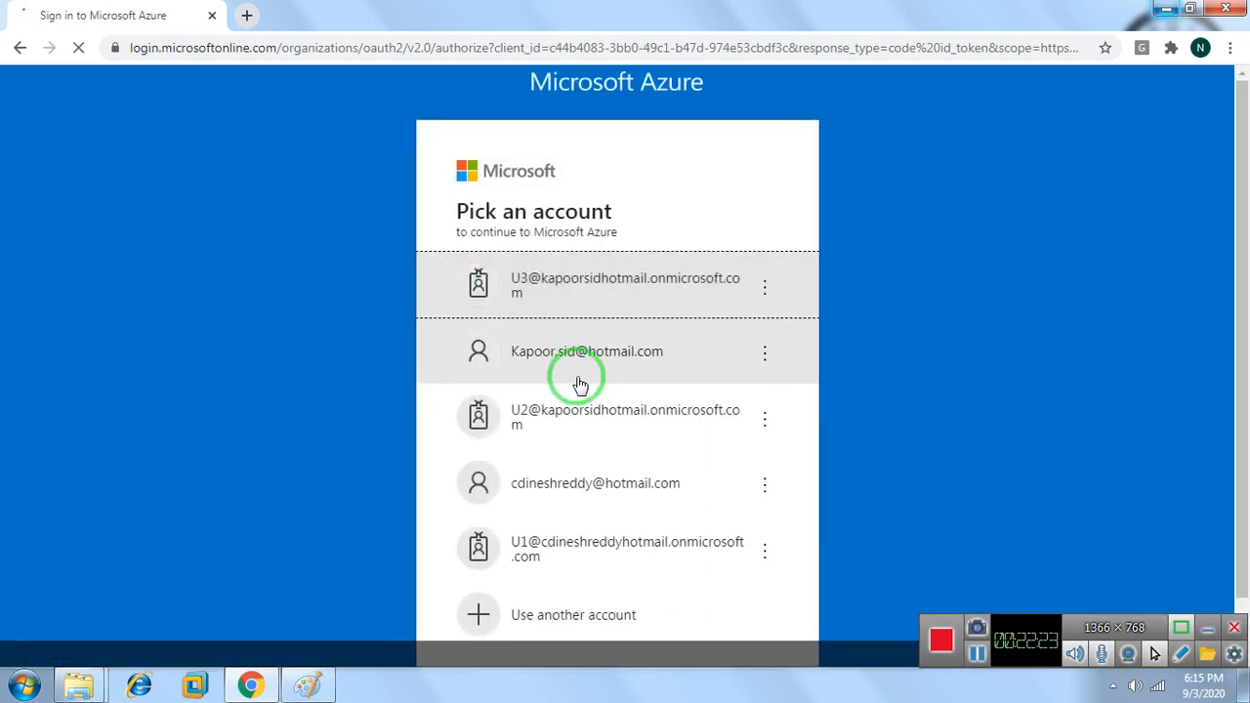
left_click(571, 366)
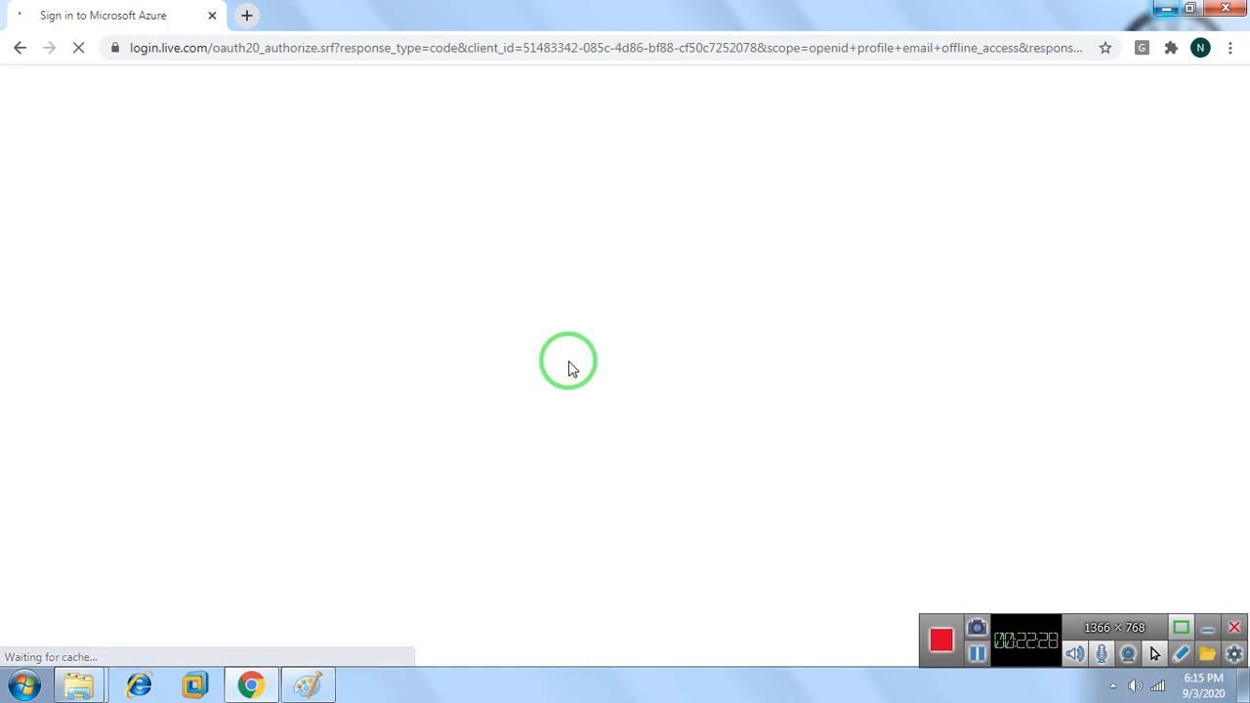
left_click(978, 654)
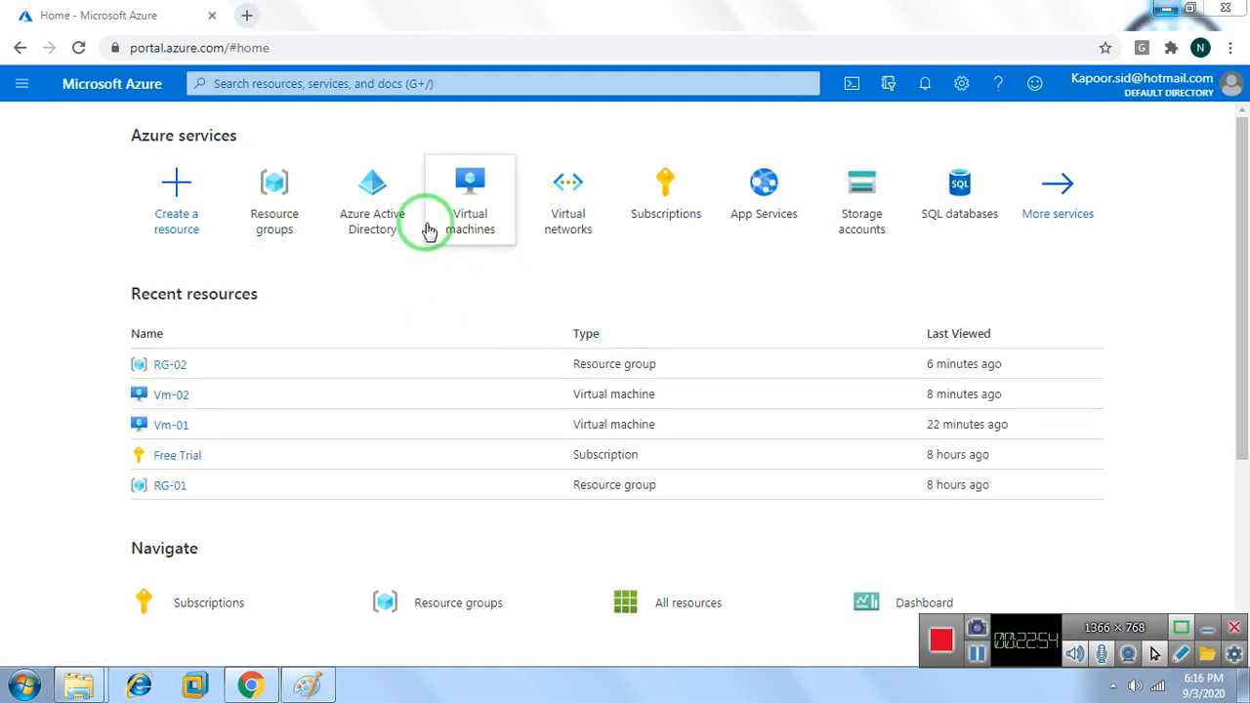
Open resource group RG-02's access control and view its role assignments
left_click(263, 188)
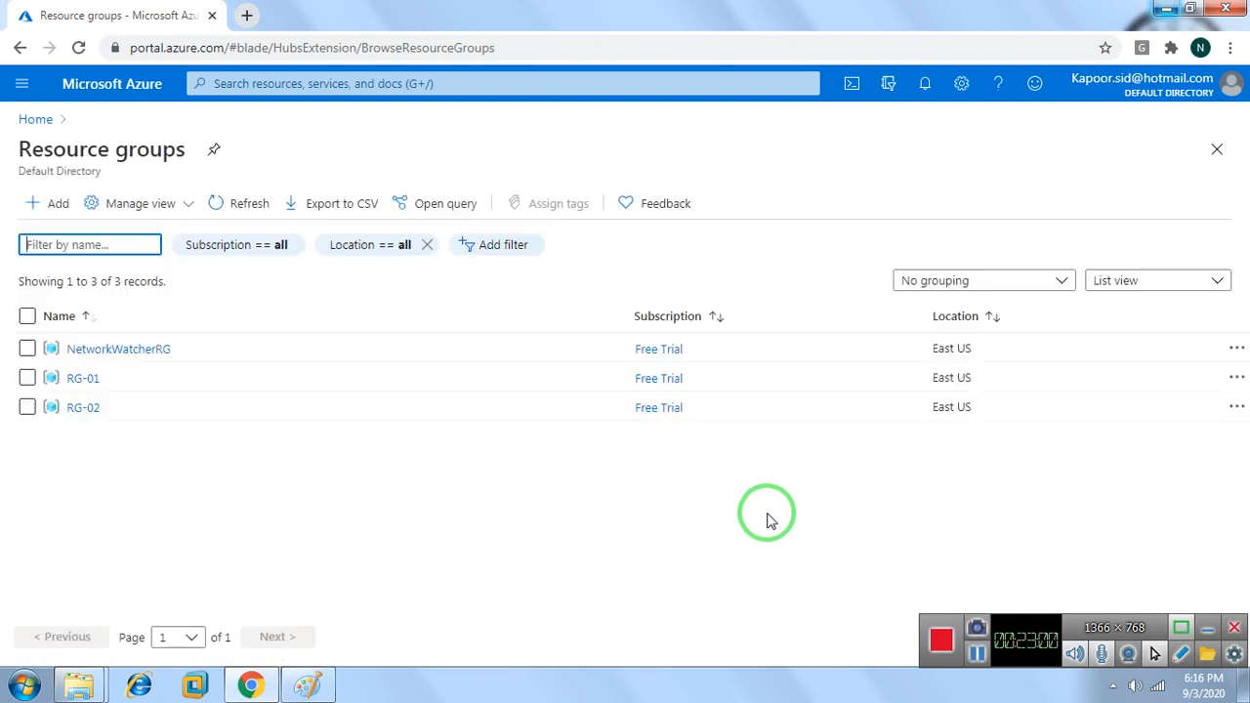
left_click(82, 408)
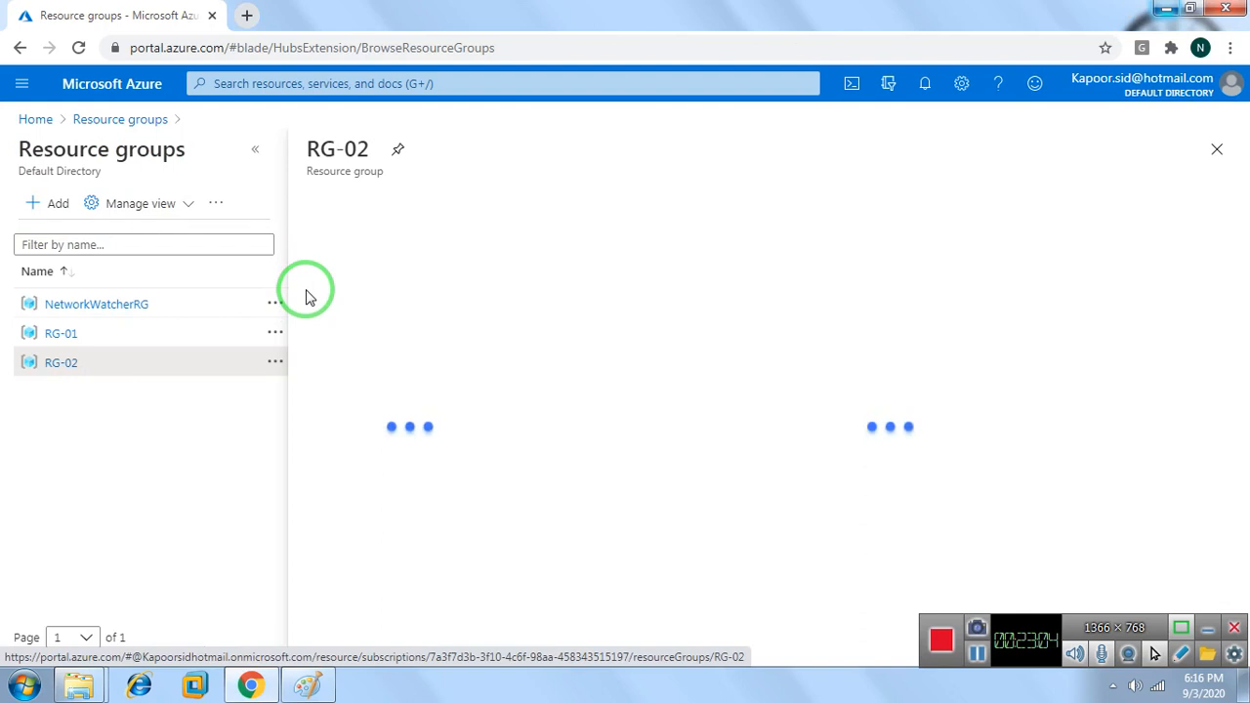
left_click(255, 151)
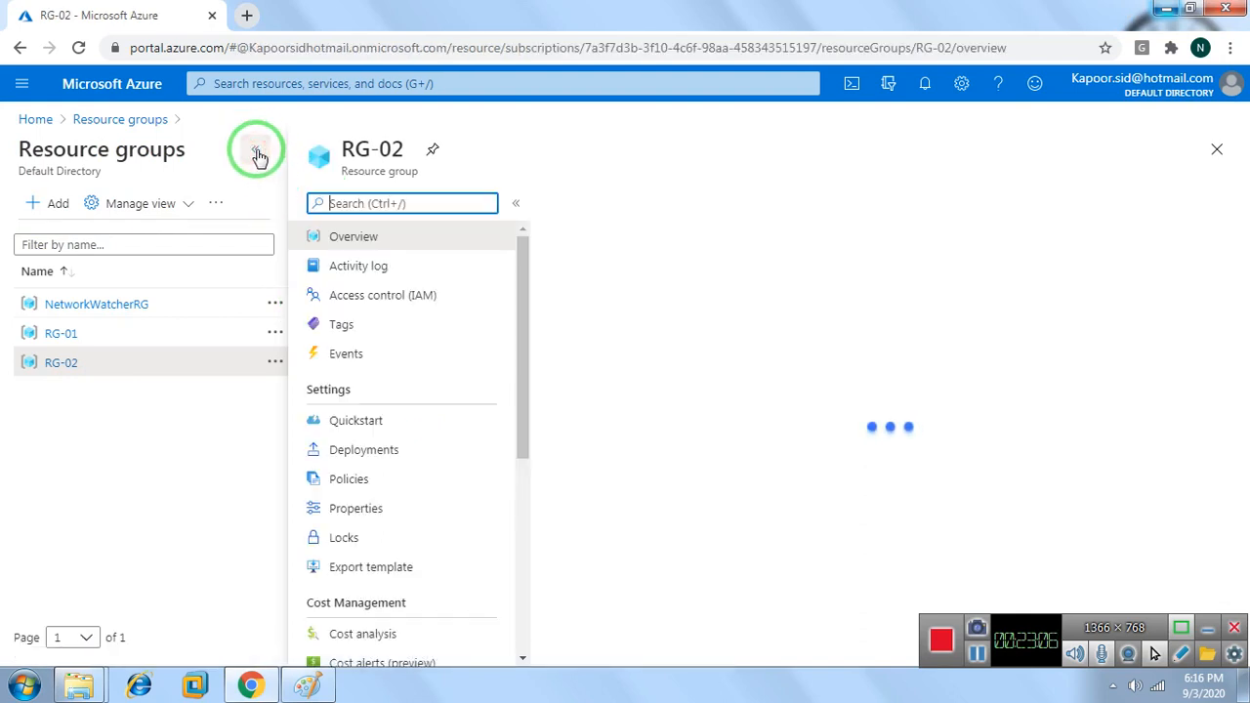
left_click(107, 304)
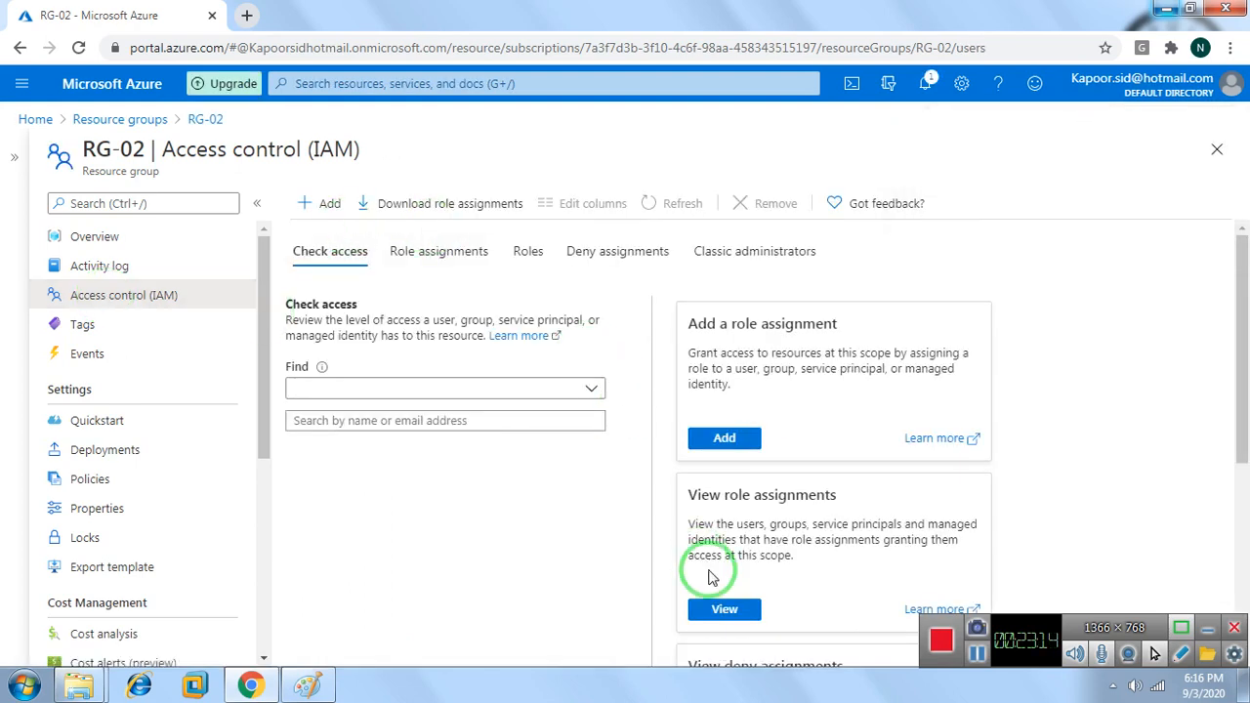
left_click(716, 611)
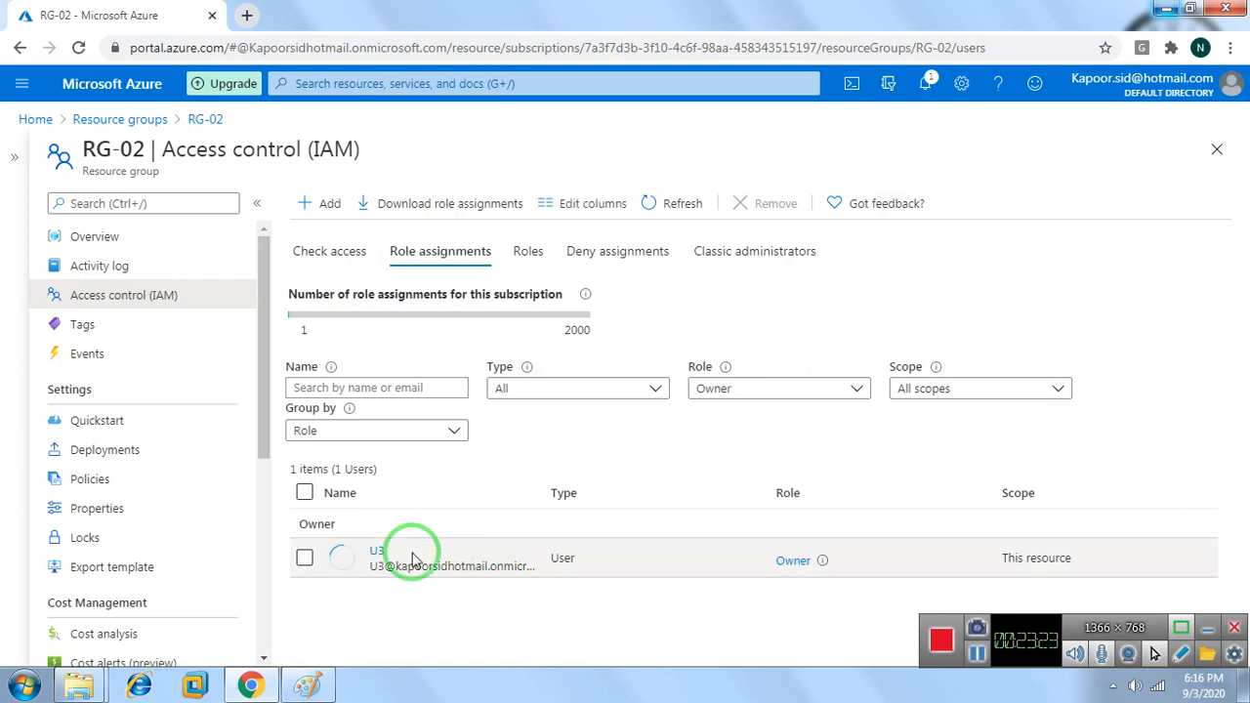
Remove U3's Owner role assignment from RG-02 and dismiss the notification
left_click(304, 558)
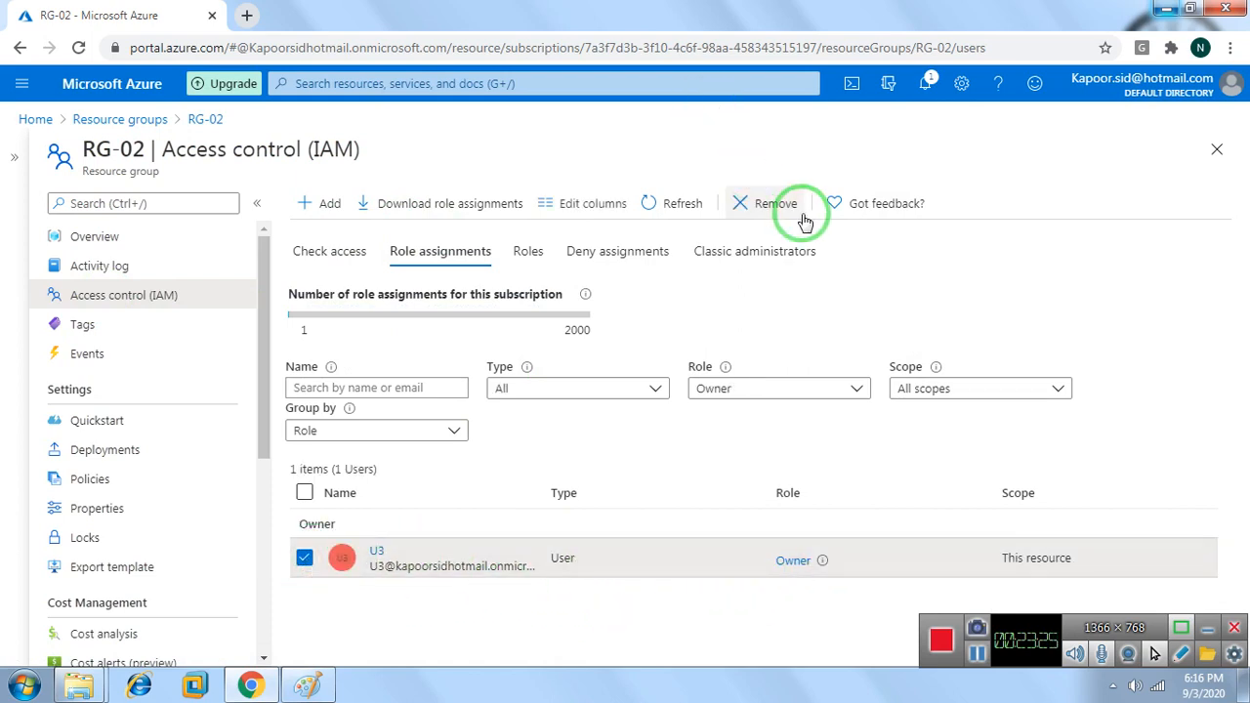
left_click(766, 207)
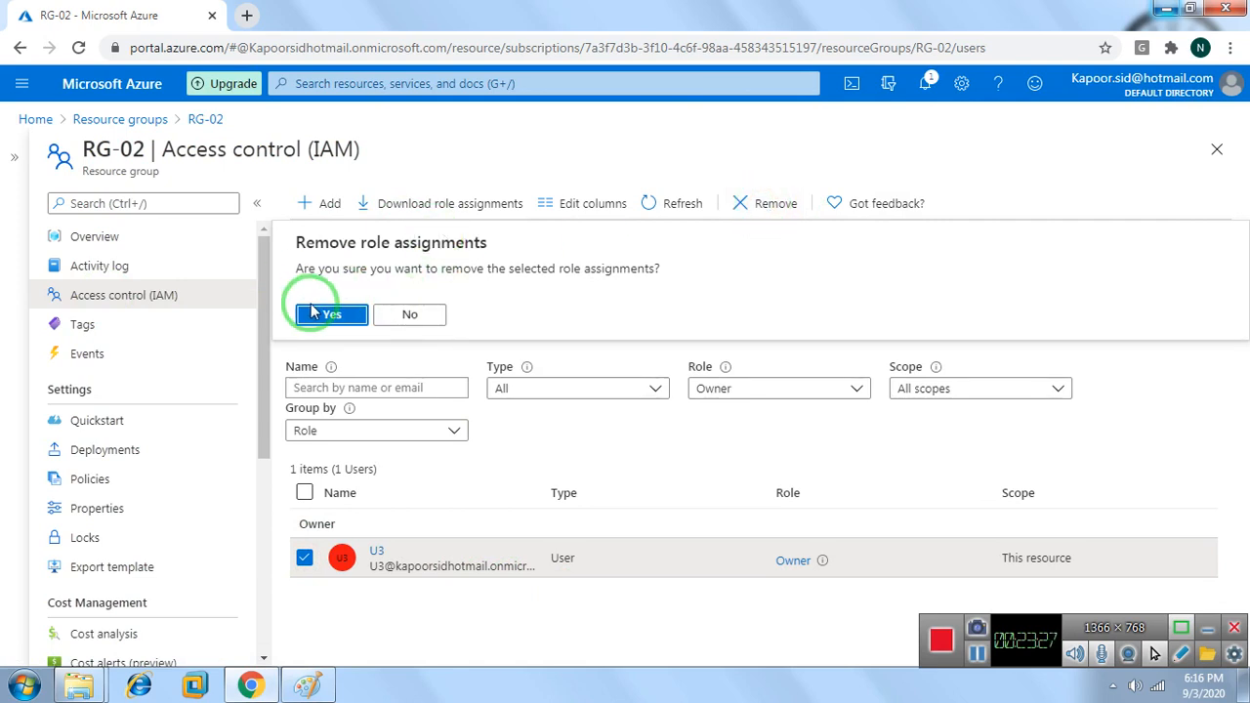
left_click(316, 316)
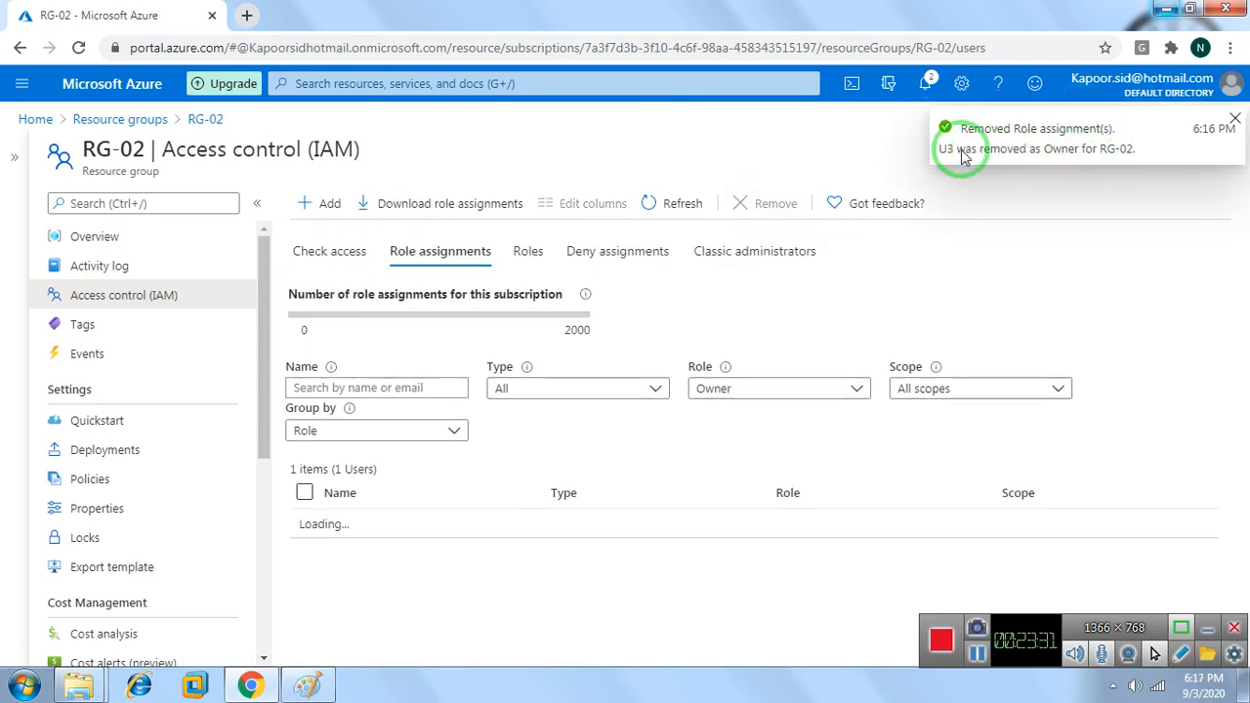
left_click(1234, 118)
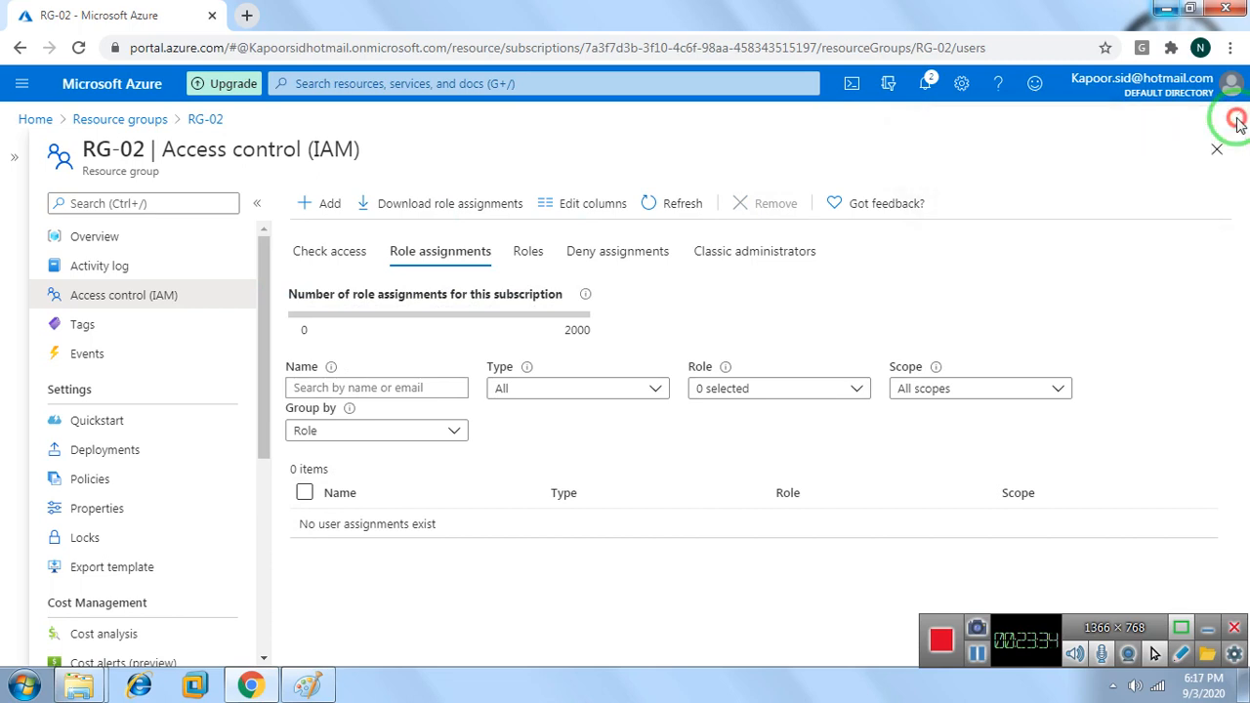
Return to the portal home and open the access control page of the Free Trial subscription
left_click(34, 121)
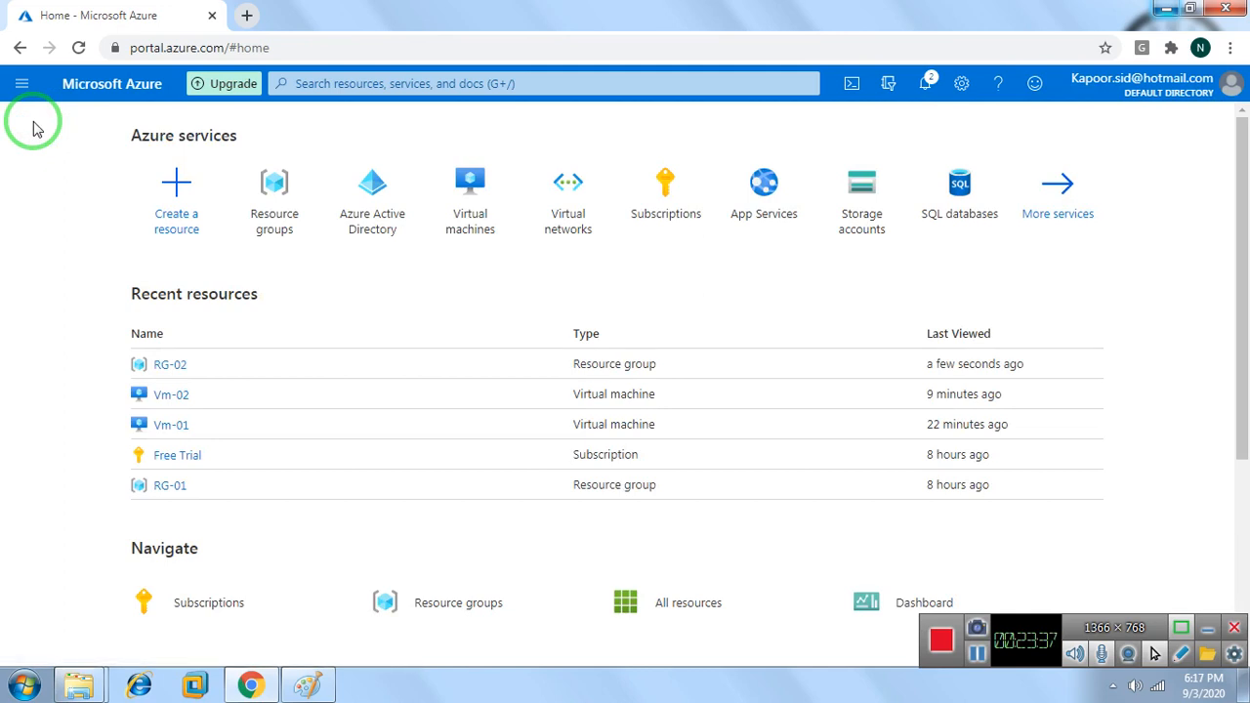
left_click(640, 209)
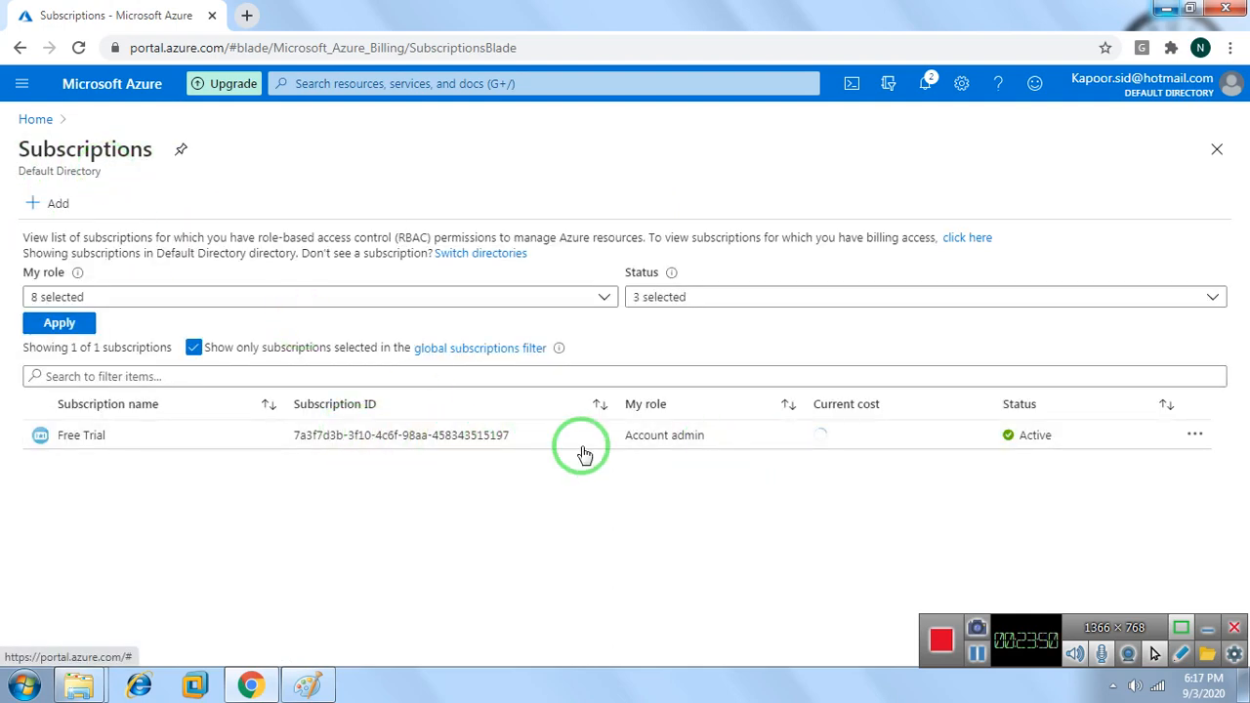
left_click(367, 445)
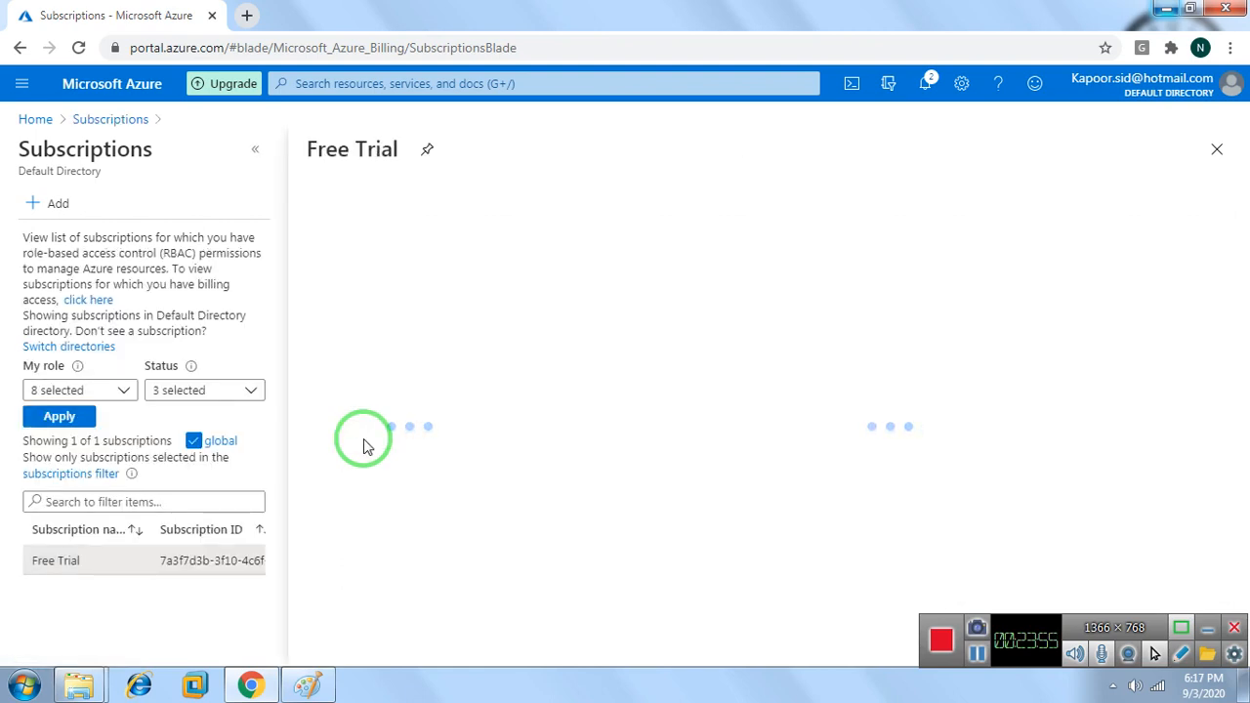
left_click(254, 150)
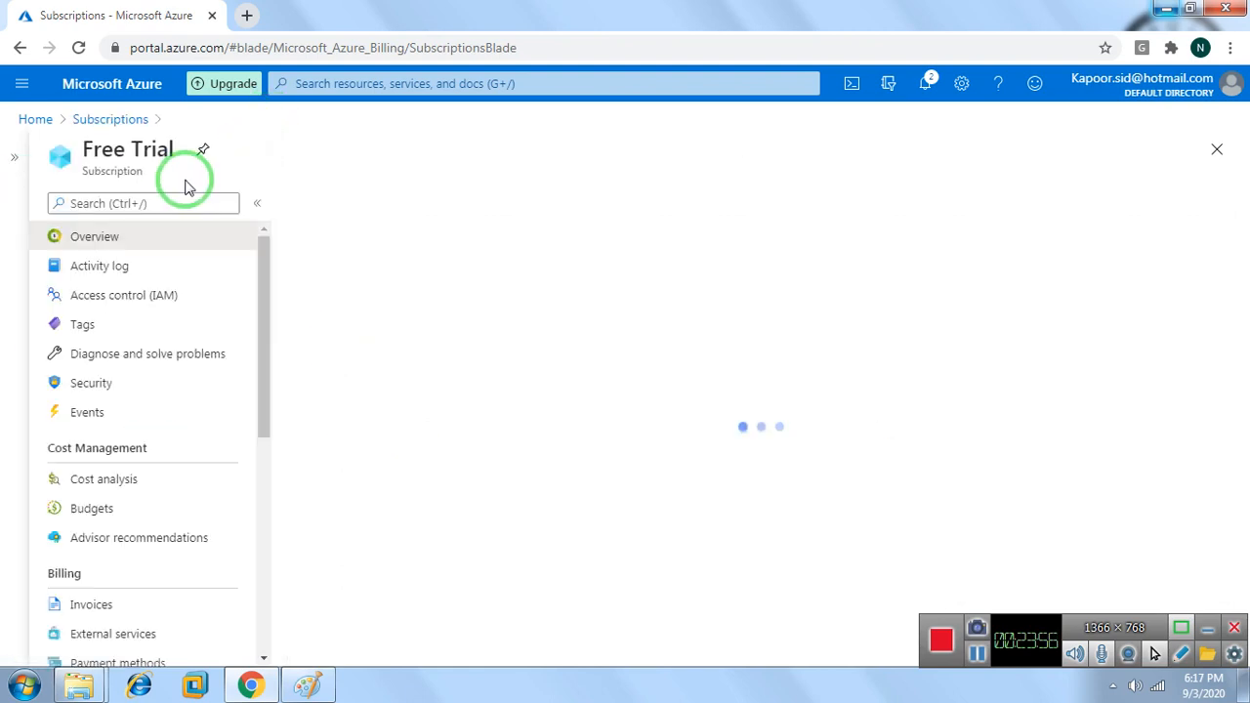
left_click(118, 302)
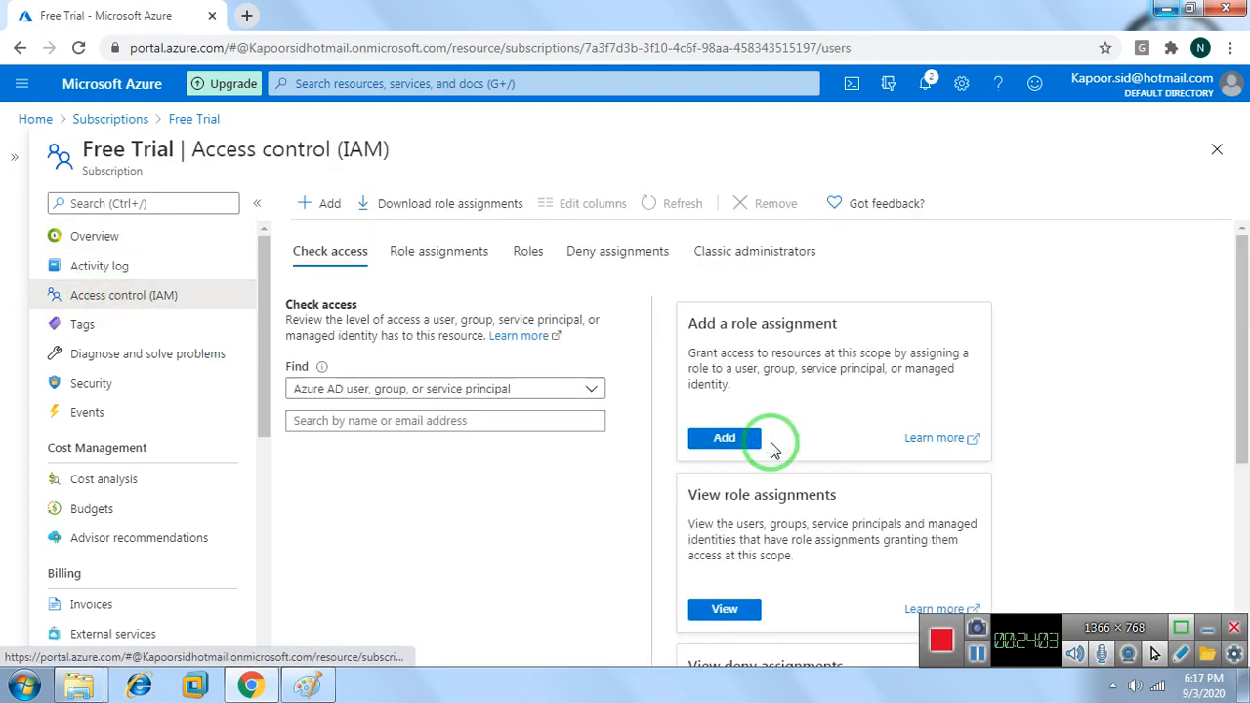
Add a role assignment giving U3 the Owner role on the Free Trial subscription and save it
left_click(315, 203)
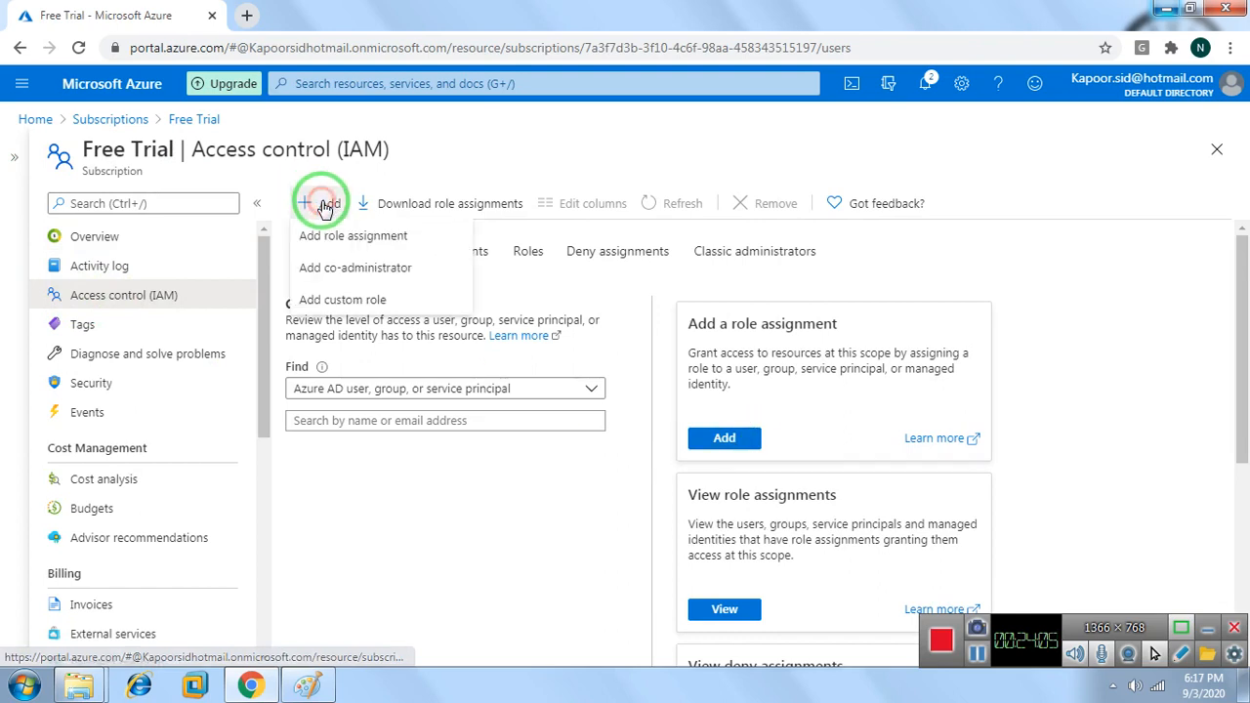
left_click(349, 238)
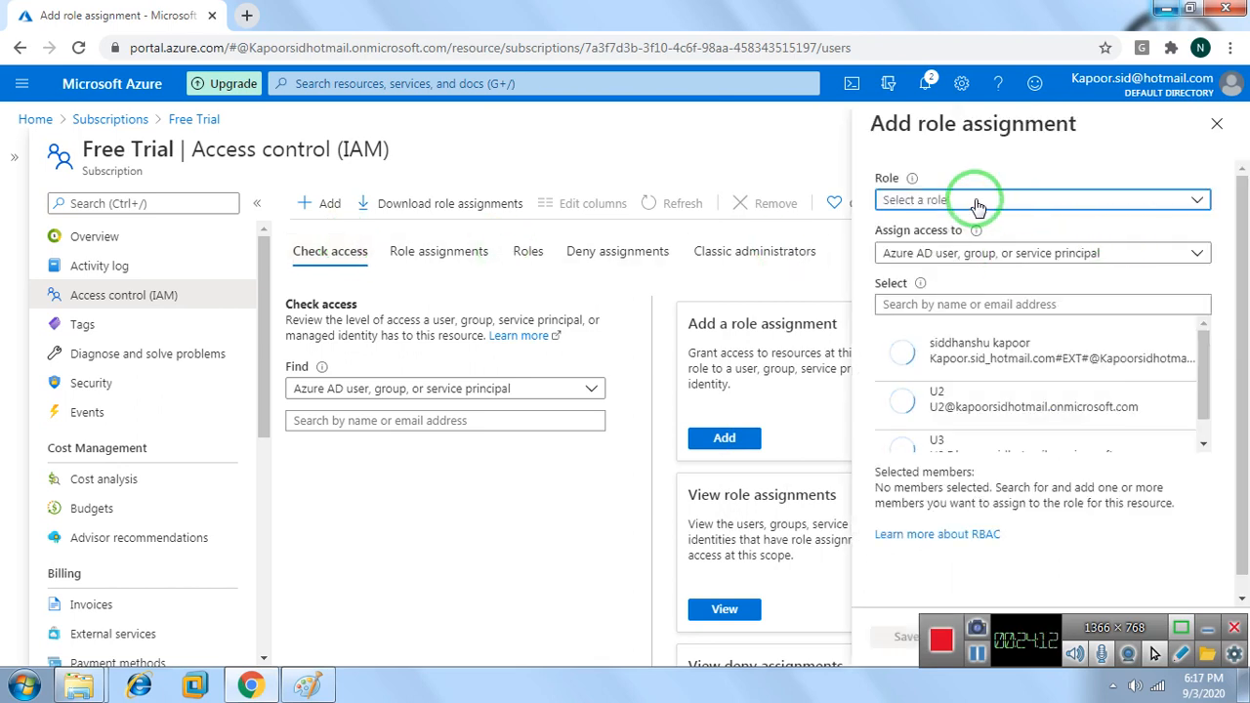
left_click(978, 201)
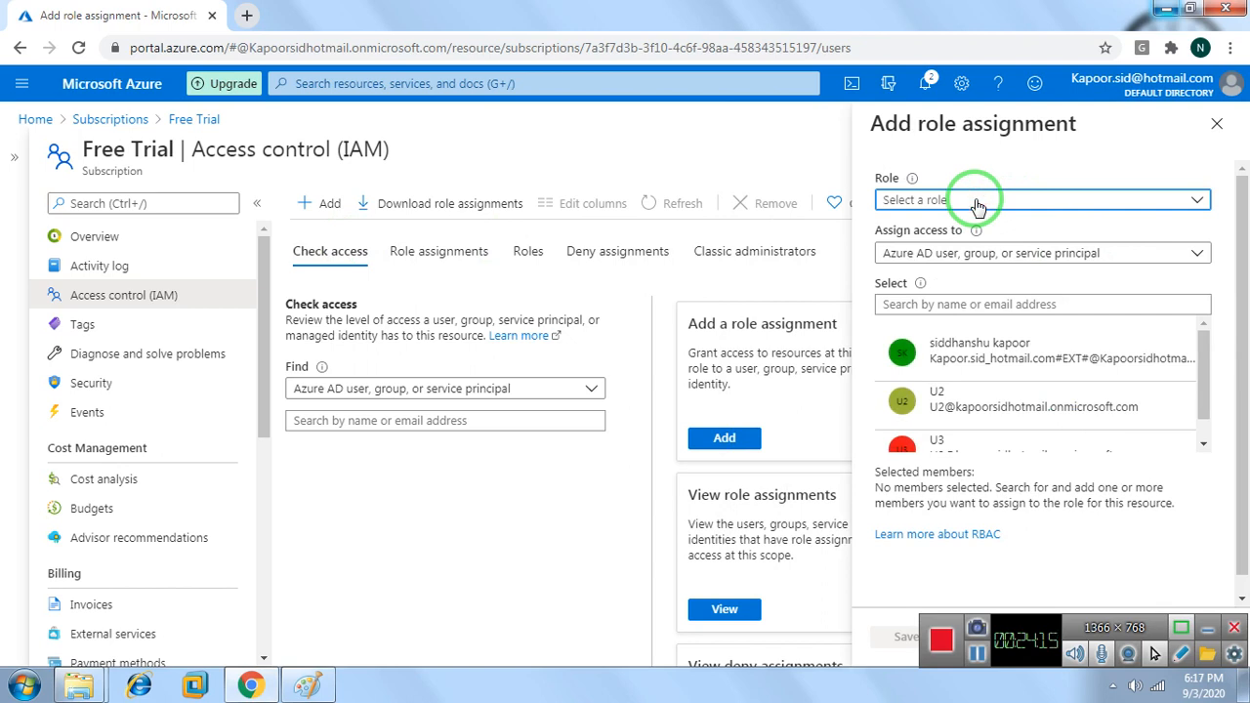
left_click(1184, 201)
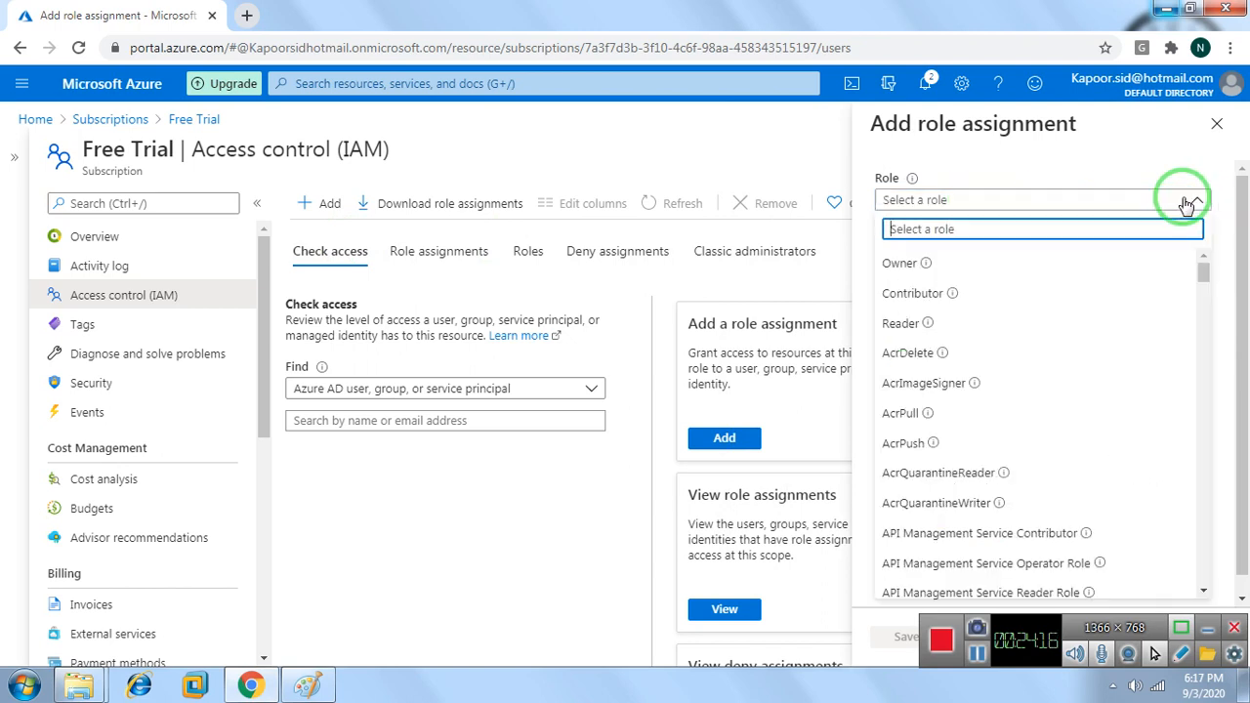
left_click(898, 266)
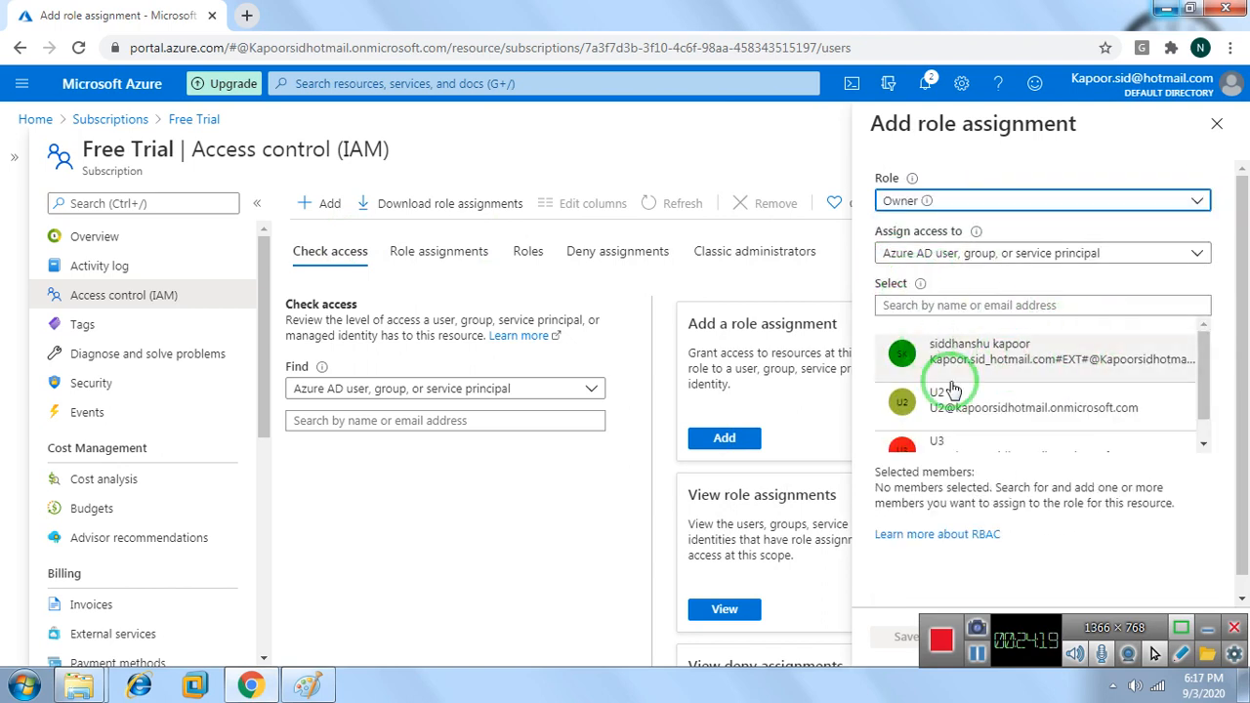
left_click(935, 442)
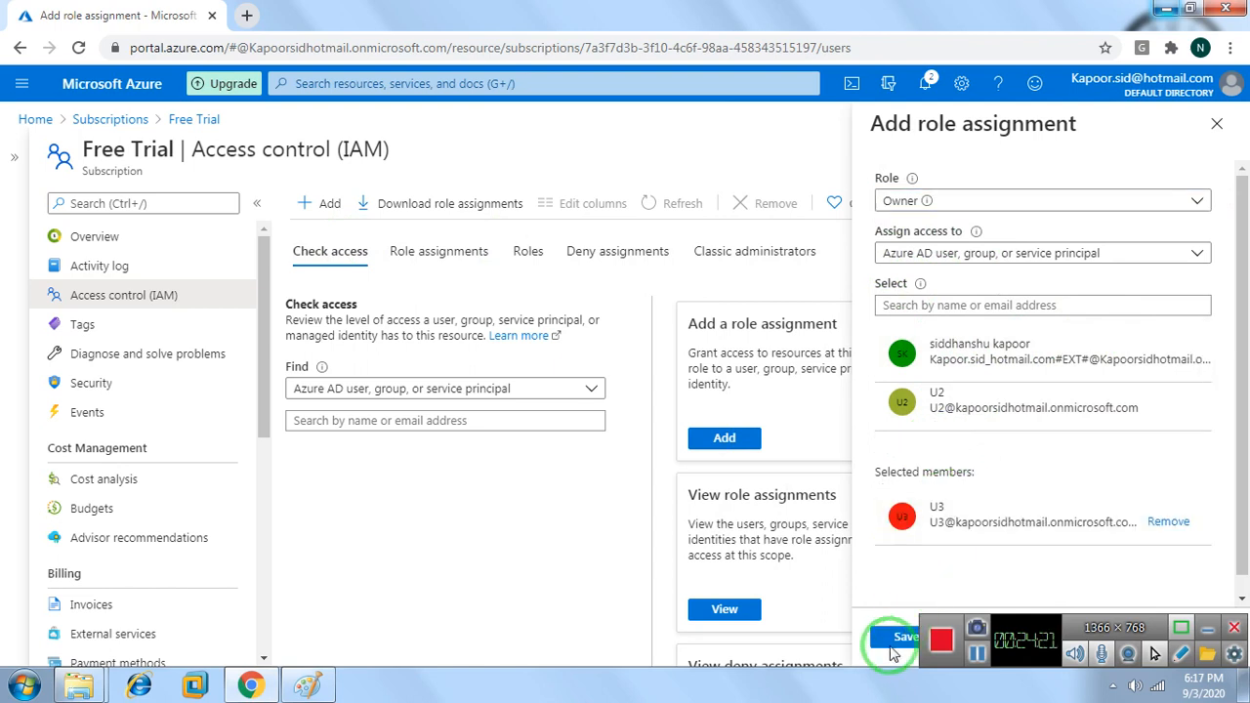
left_click(892, 641)
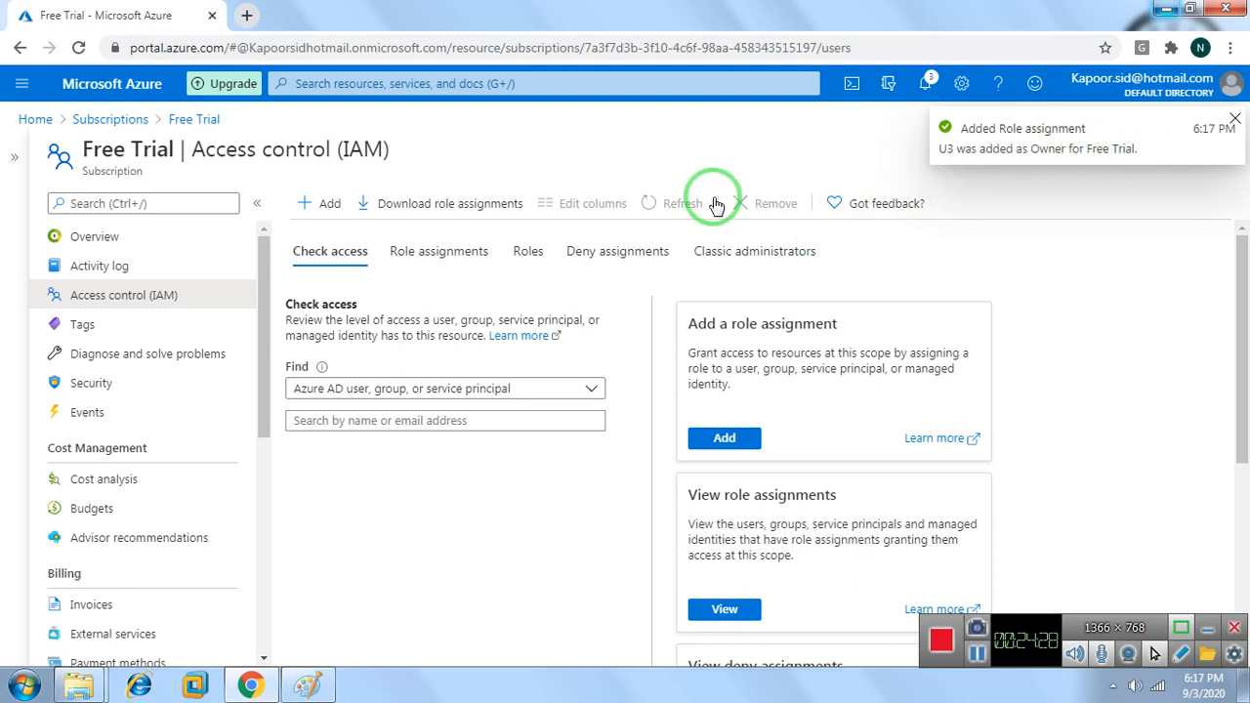
Sign out of the administrator account and sign in to the portal as U3
left_click(1162, 94)
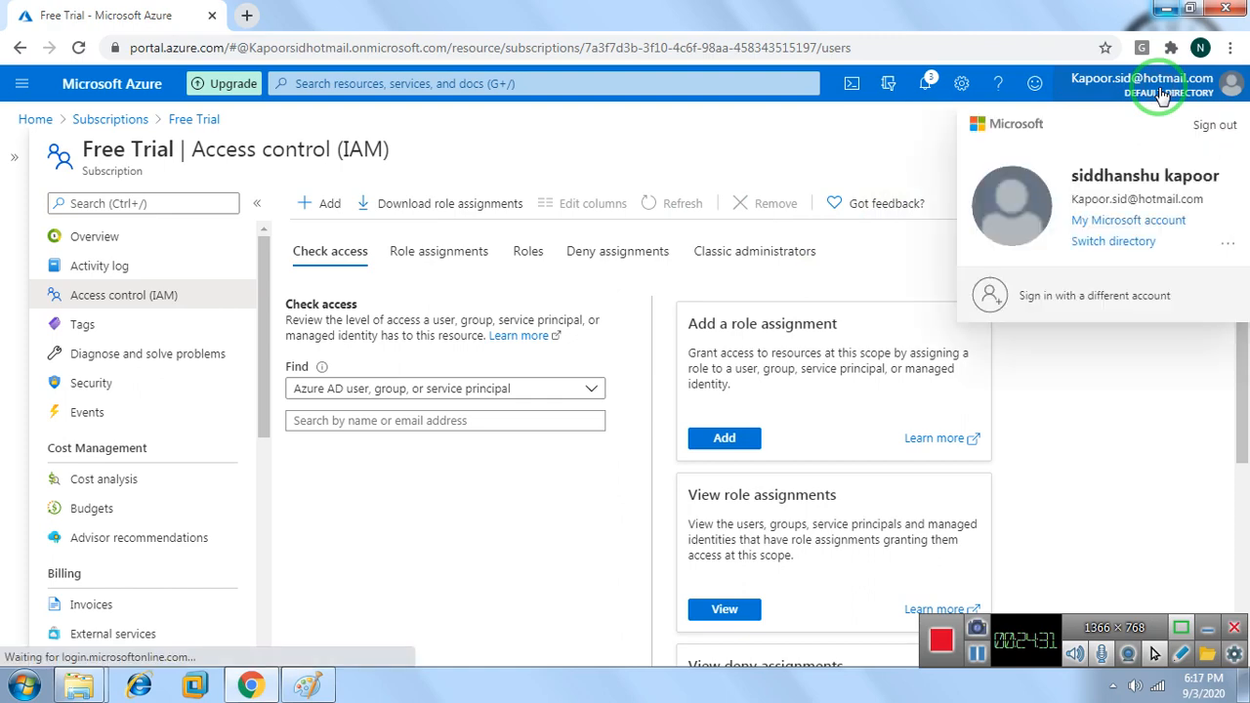
left_click(1211, 121)
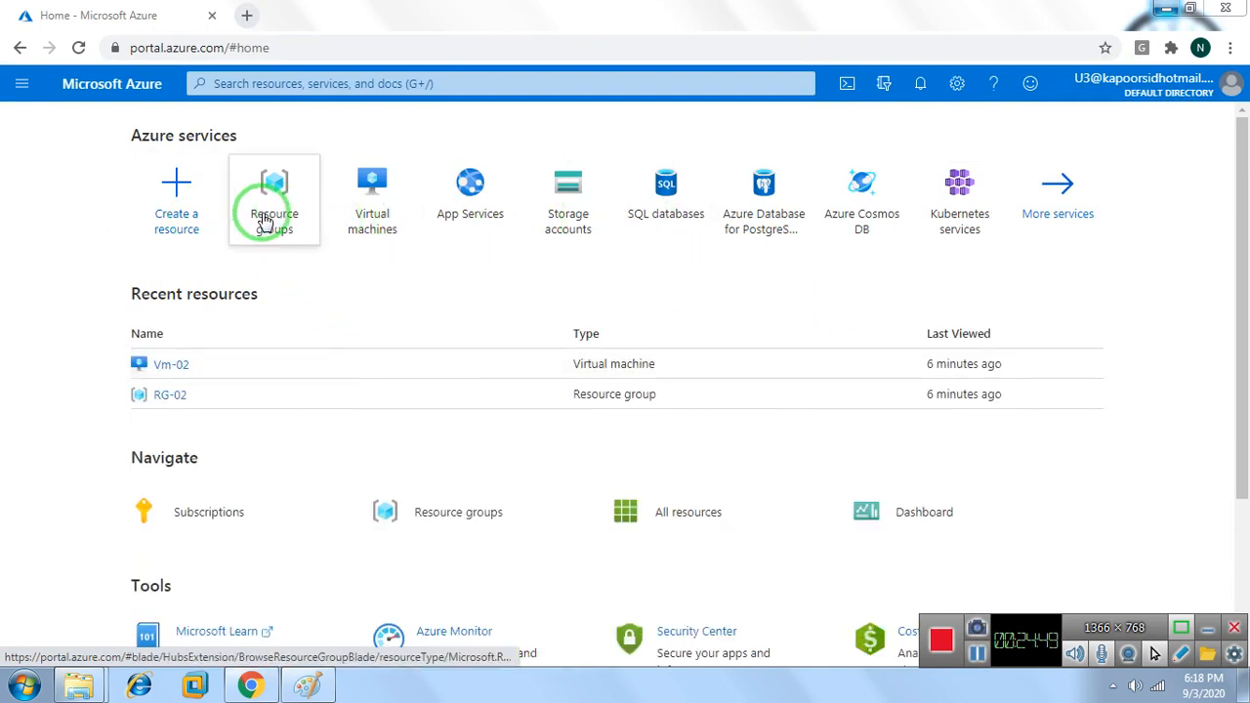
left_click(382, 86)
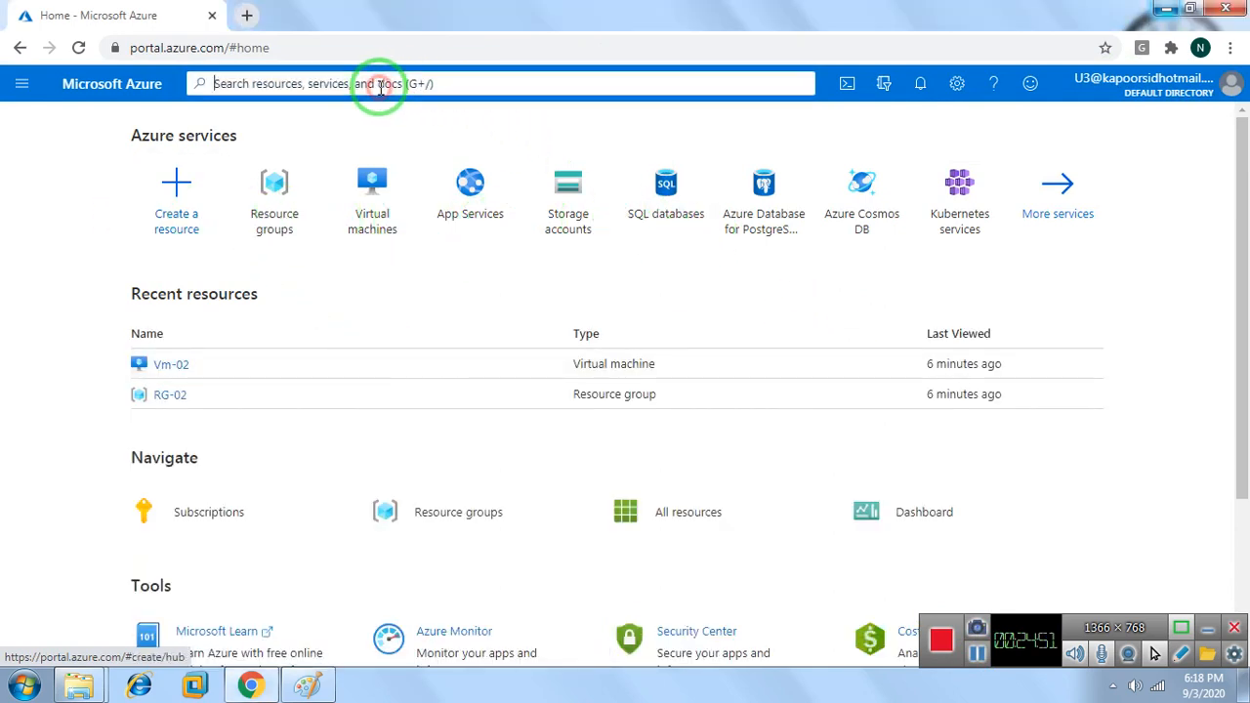
type("Az")
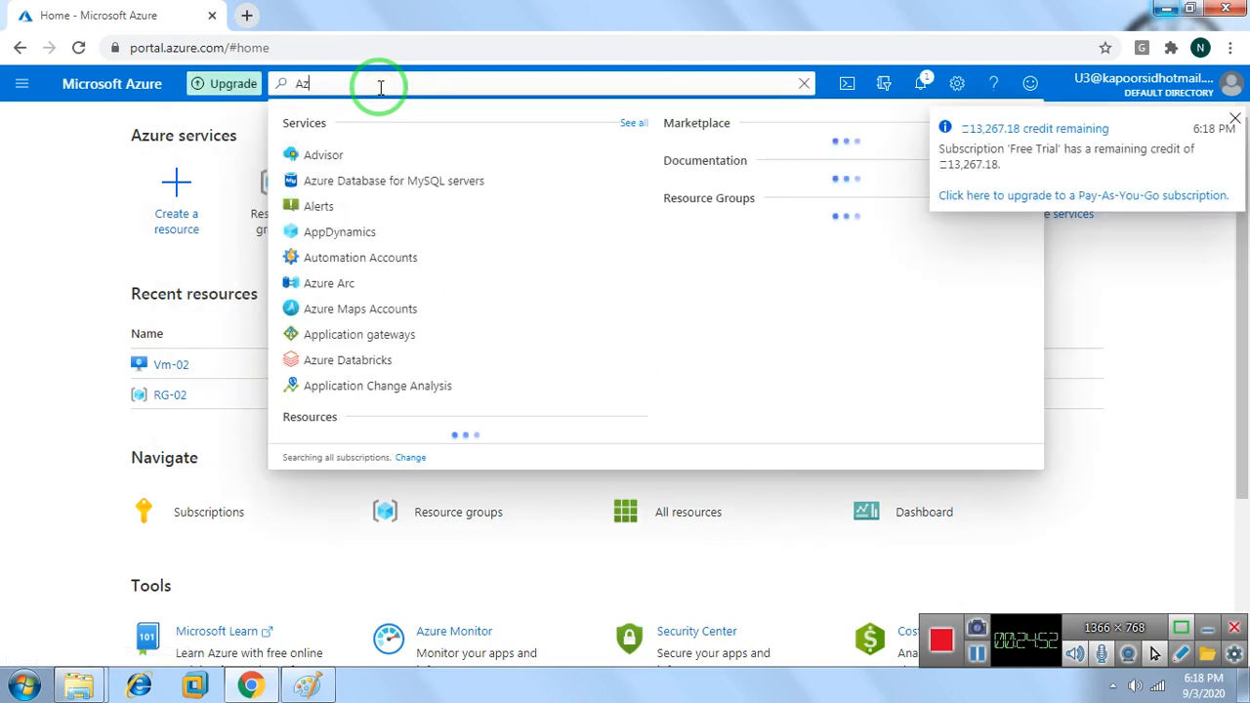
type("ure Active")
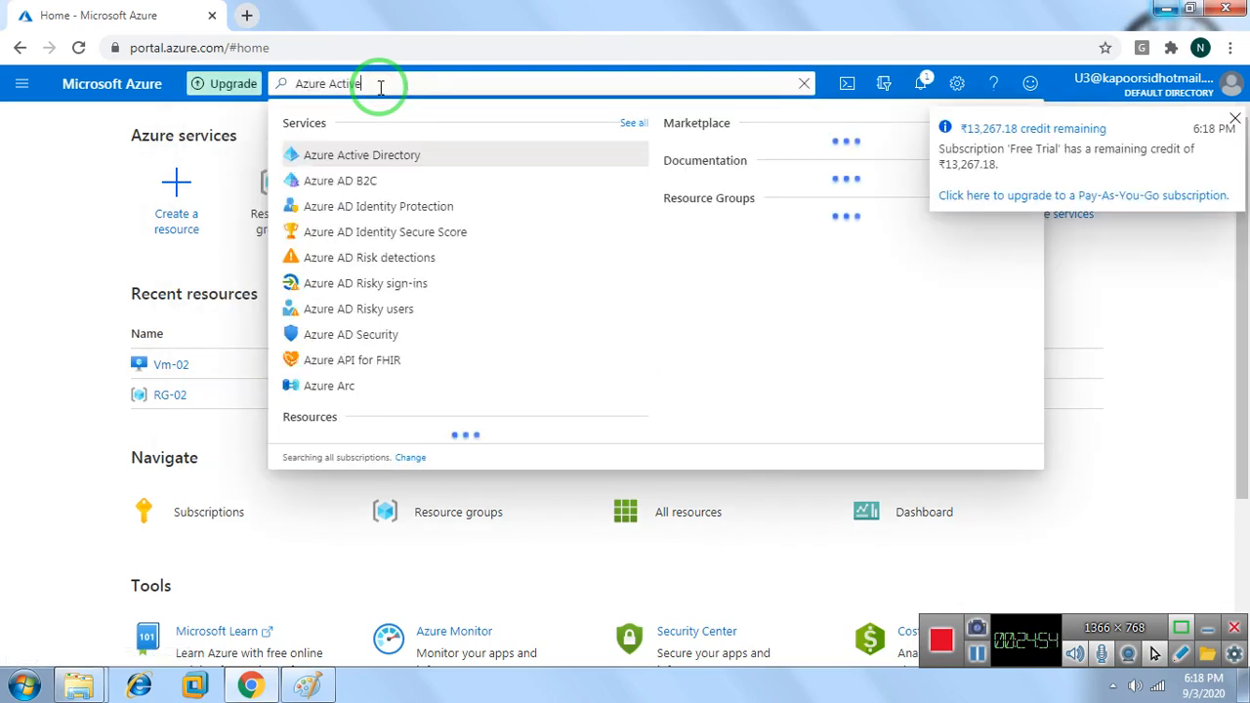
left_click(381, 156)
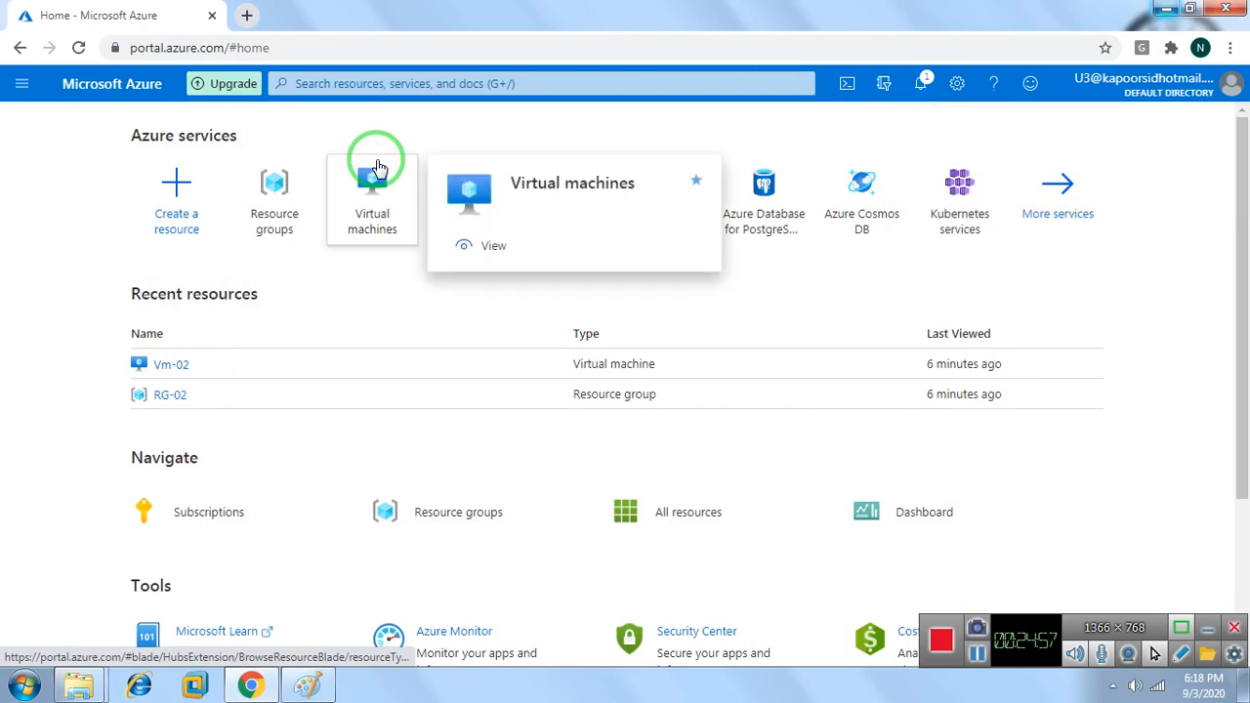
Search the portal for Azure Active Directory and open the Default Directory overview
left_click(375, 77)
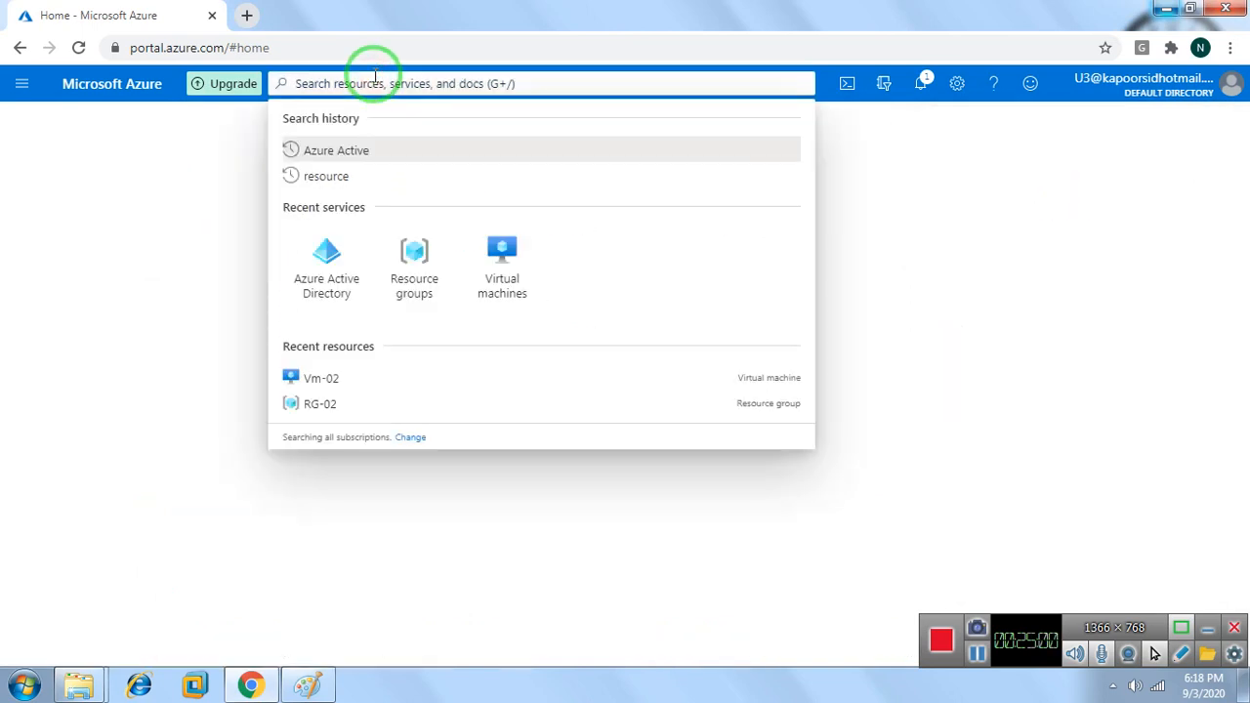
type("Azure A")
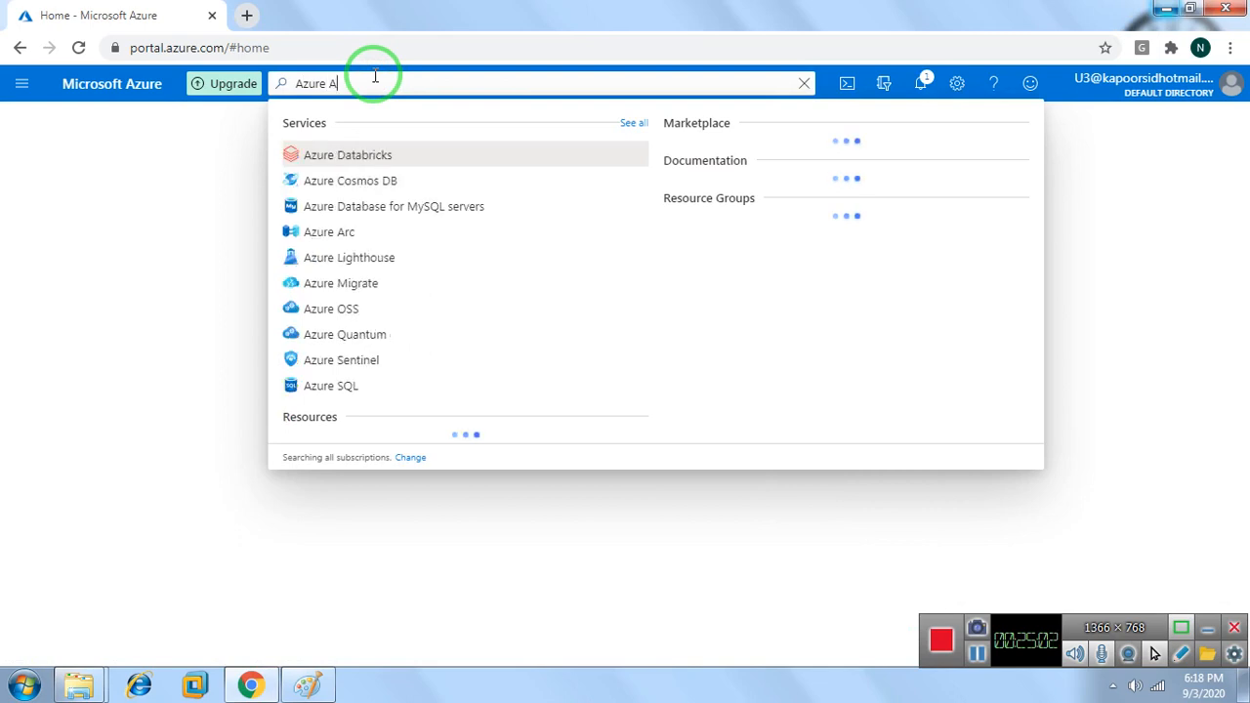
type("ctive")
key("BackSpace")
key("BackSpace")
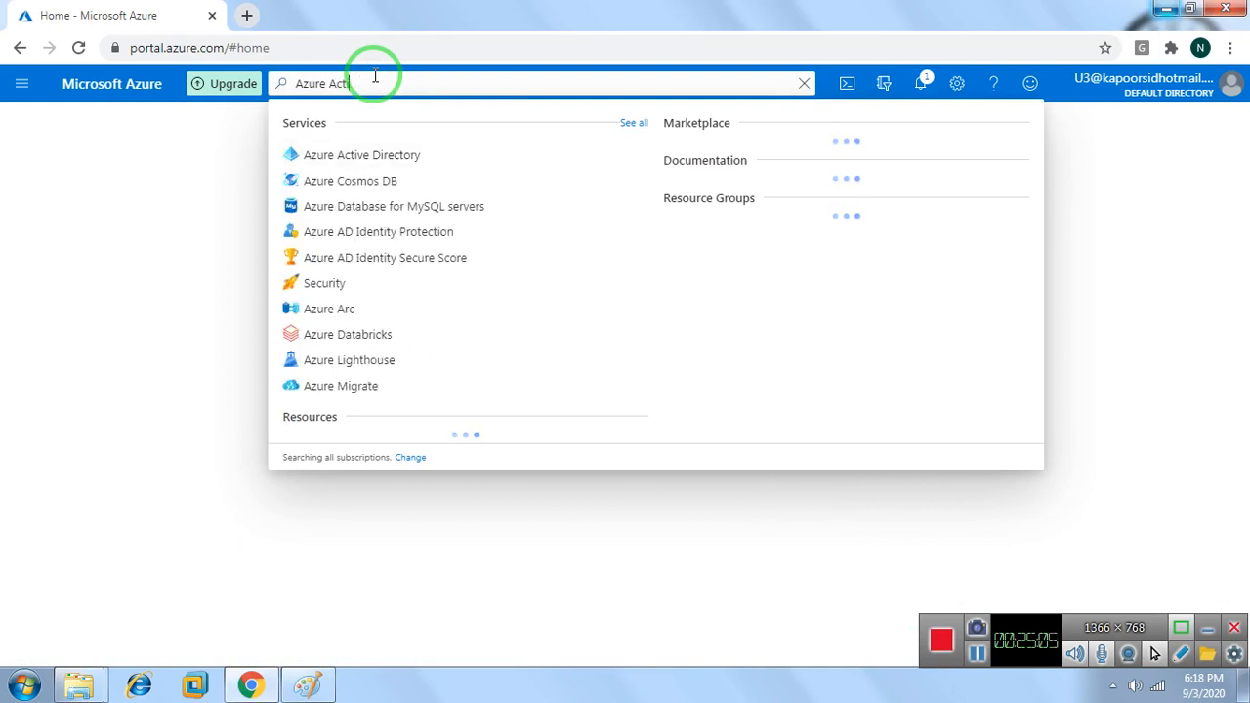
left_click(322, 159)
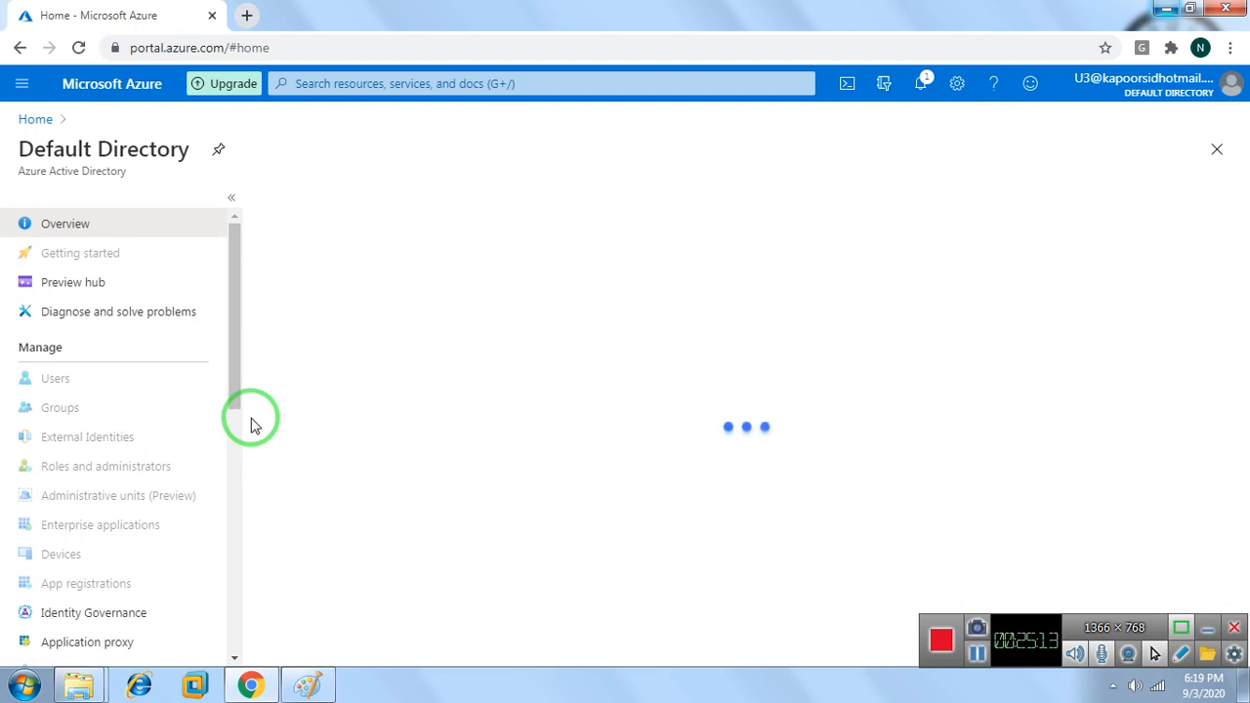
left_click(977, 654)
left_click(977, 654)
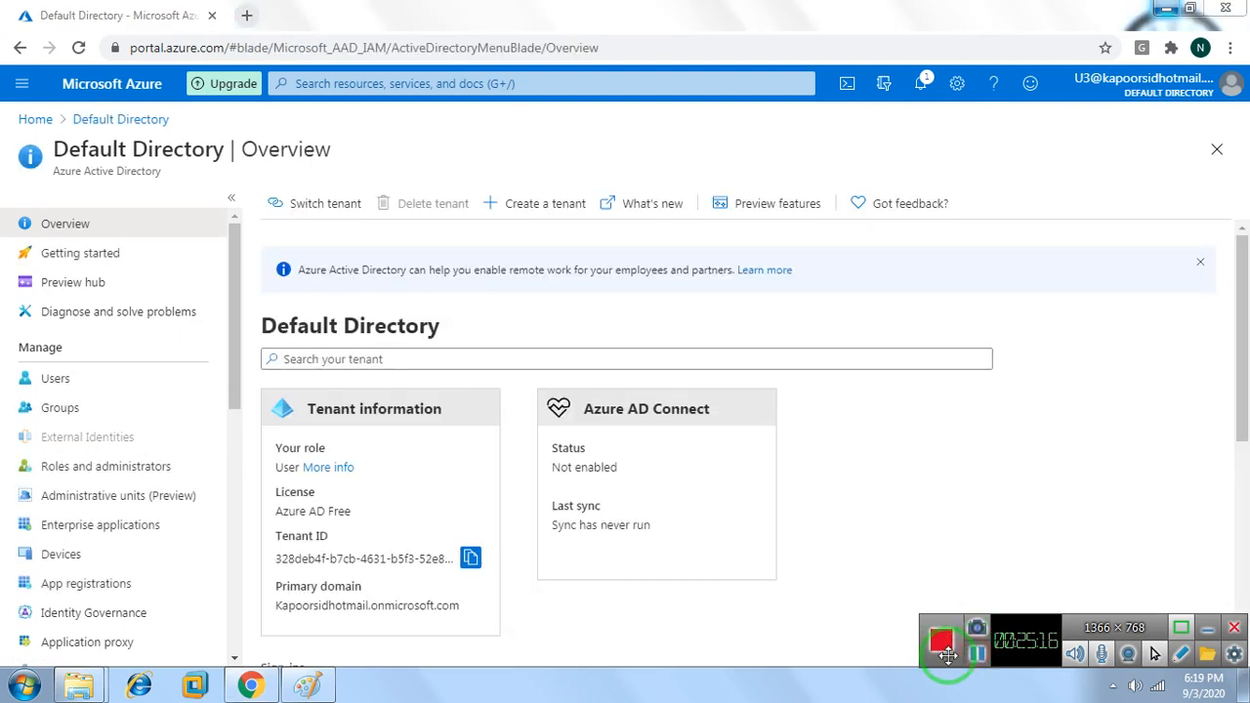
Open user U3 from the directory's user list and view the user's Azure role assignments
left_click(55, 377)
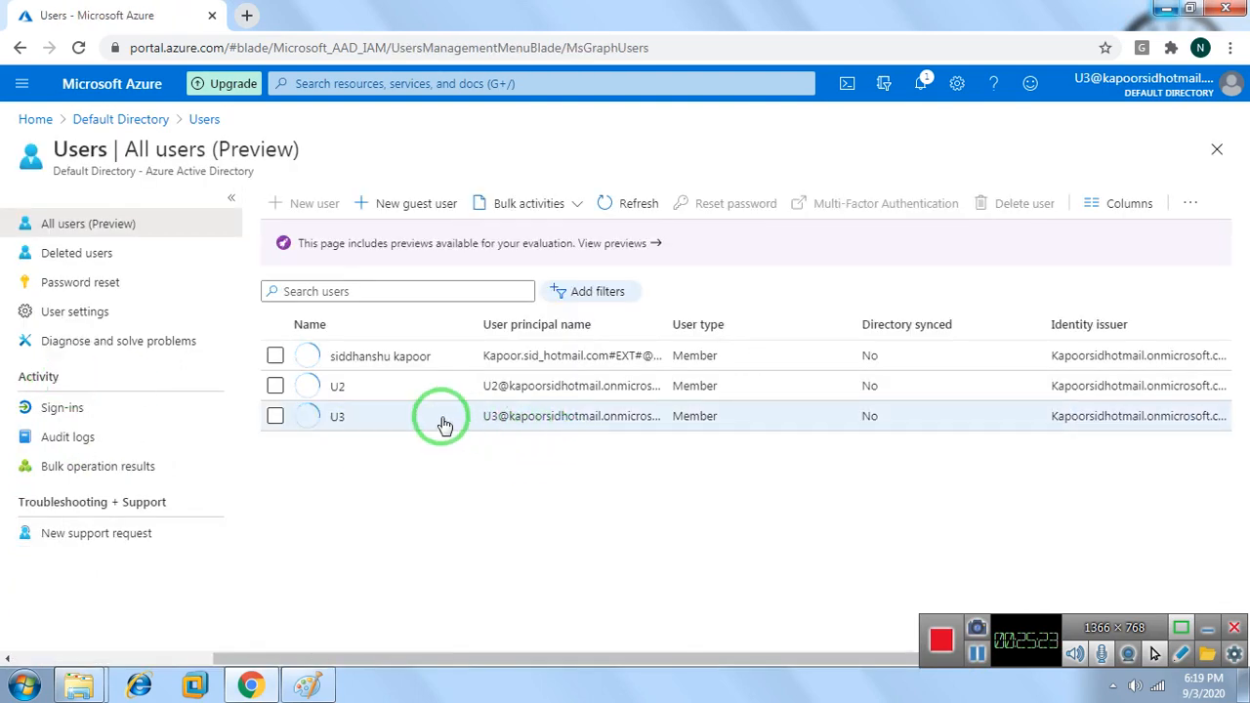
left_click(498, 418)
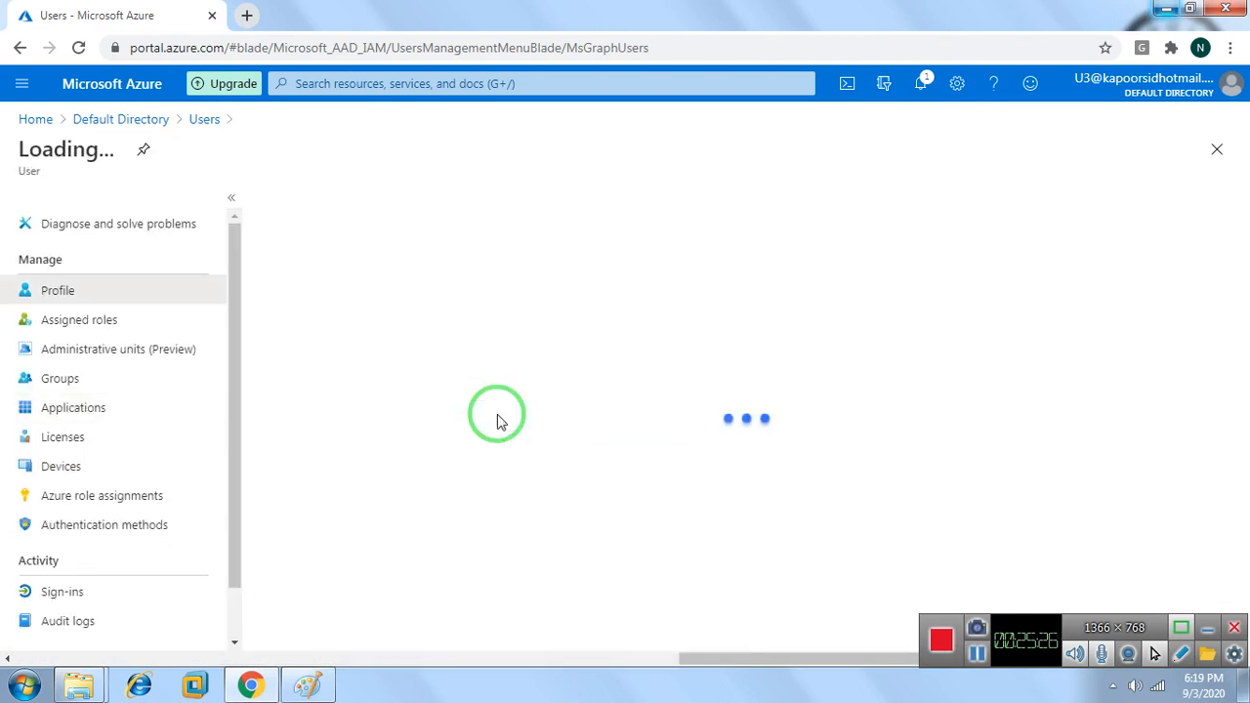
left_click(103, 498)
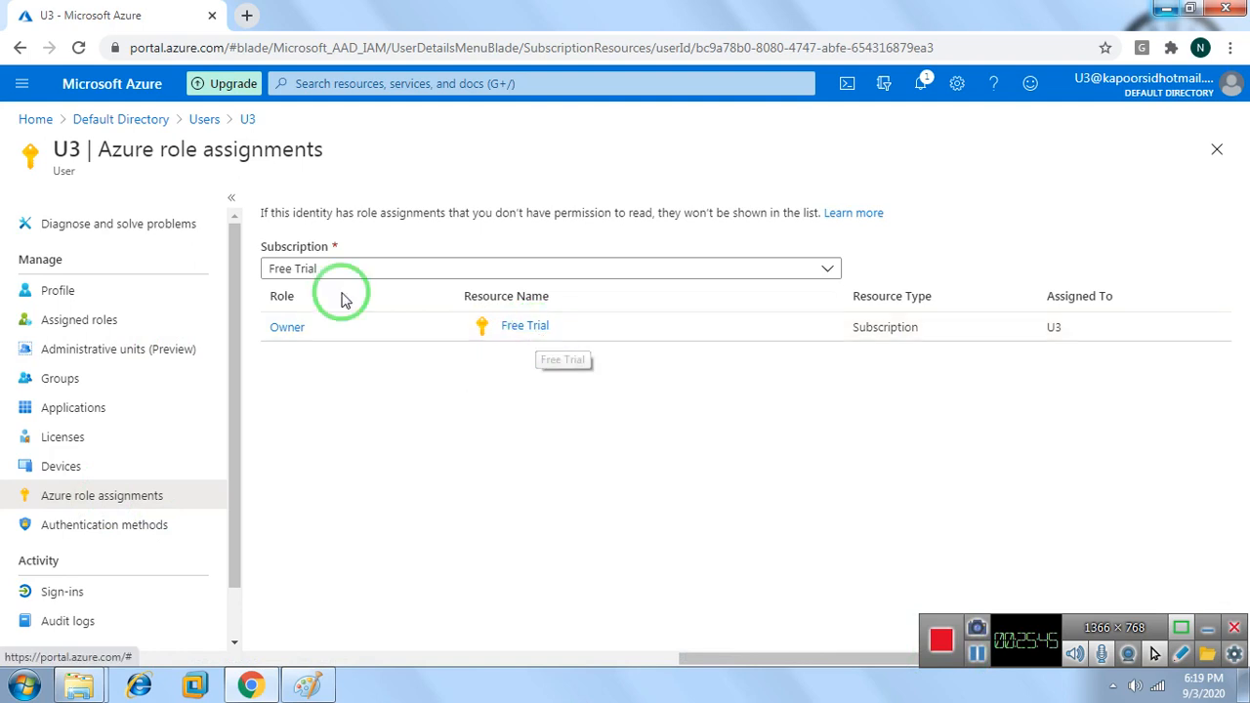
Create a resource group named Rg-03 in the Free Trial subscription, keeping the (US) East US region and no tags
left_click(36, 119)
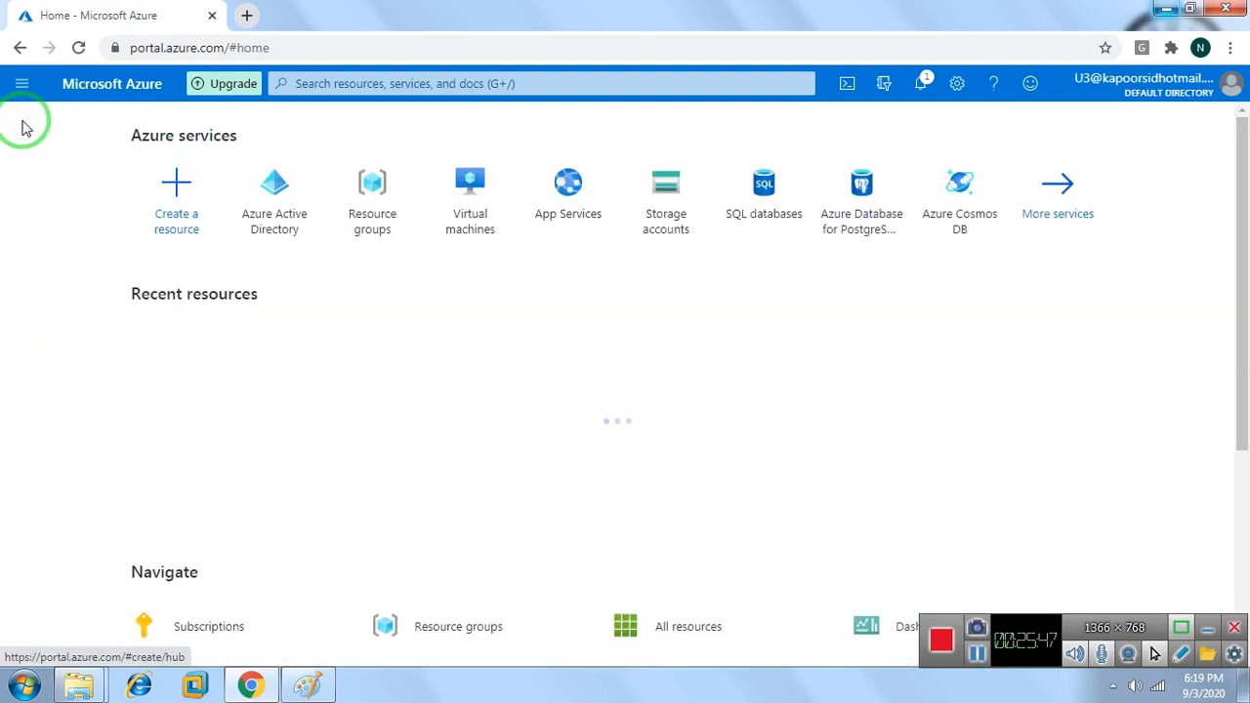
left_click(350, 185)
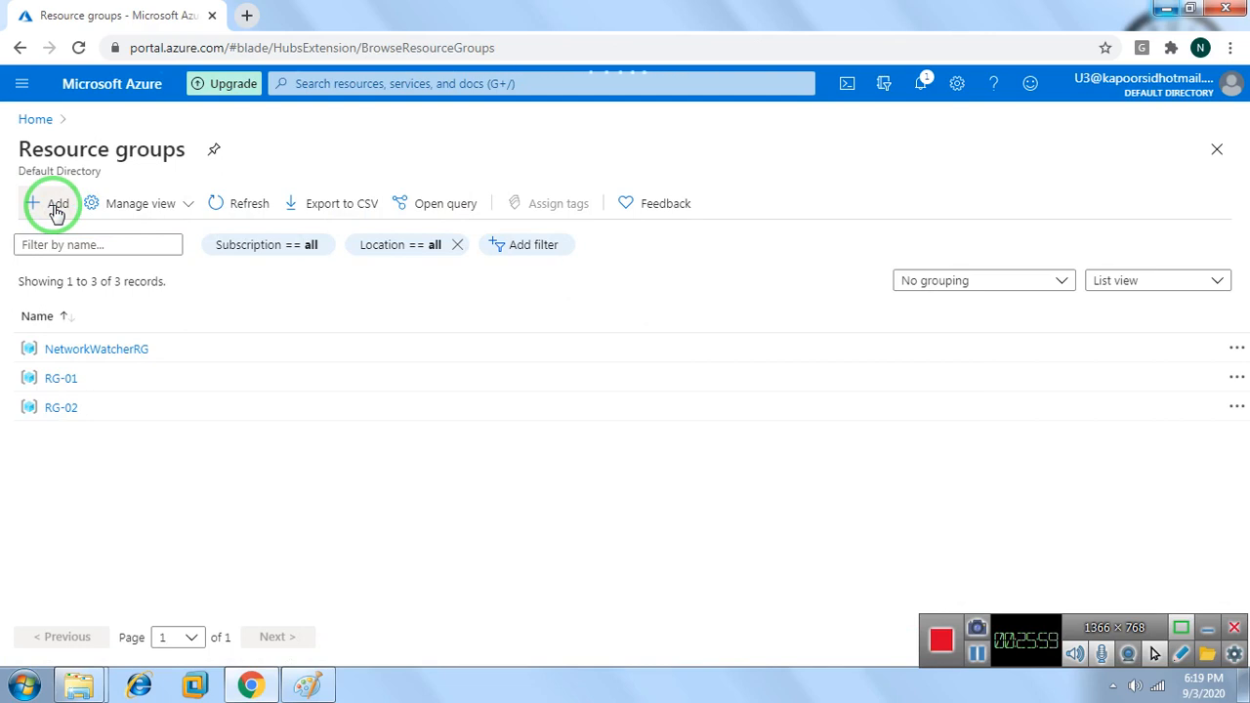
left_click(976, 656)
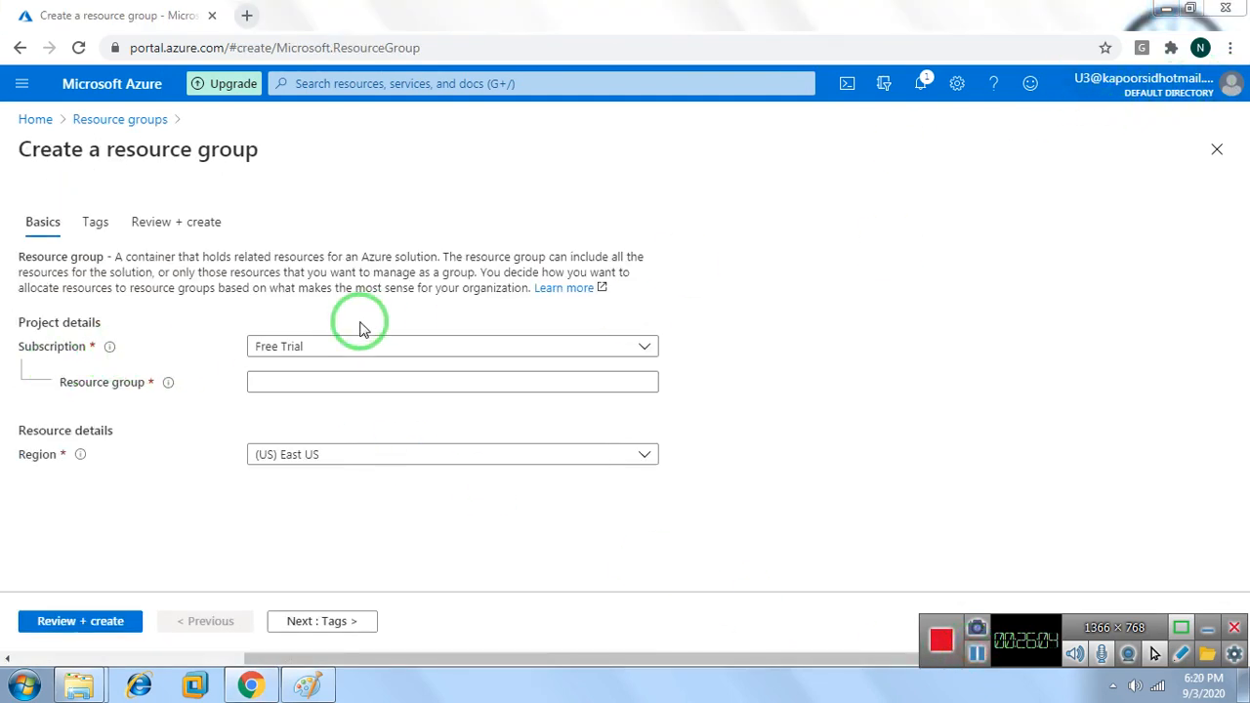
left_click(323, 383)
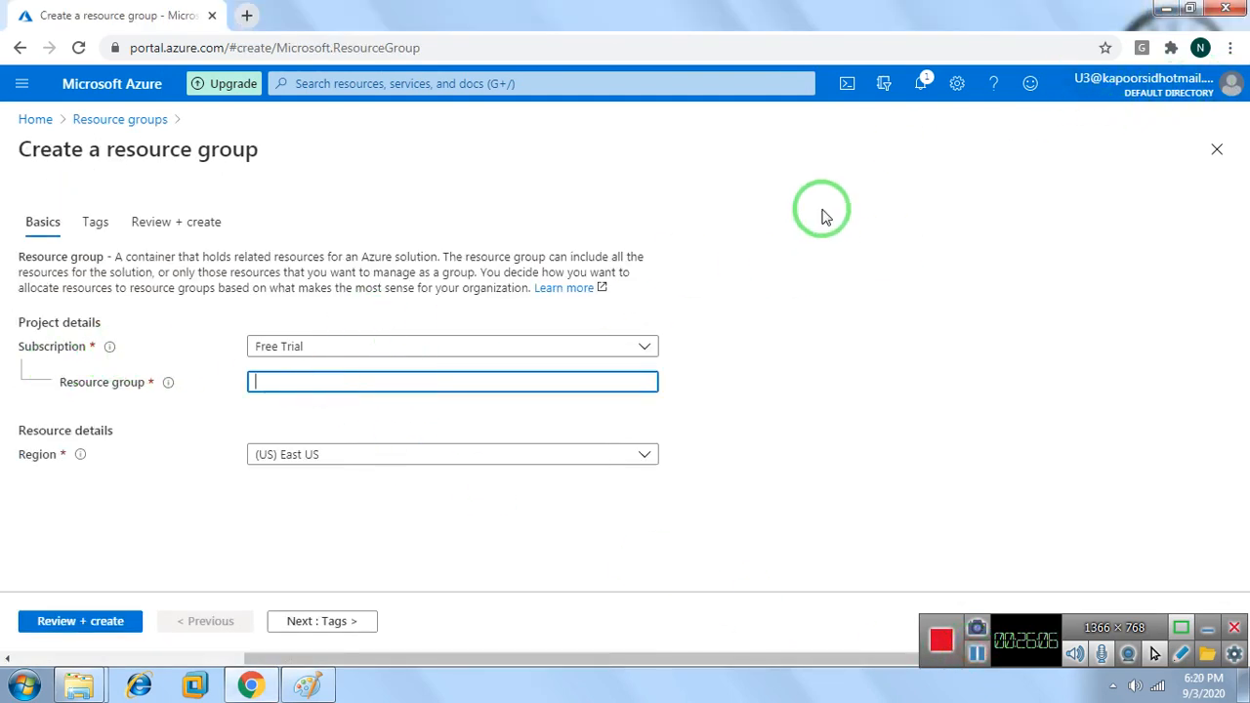
type("Rg-02")
key("BackSpace")
type("3")
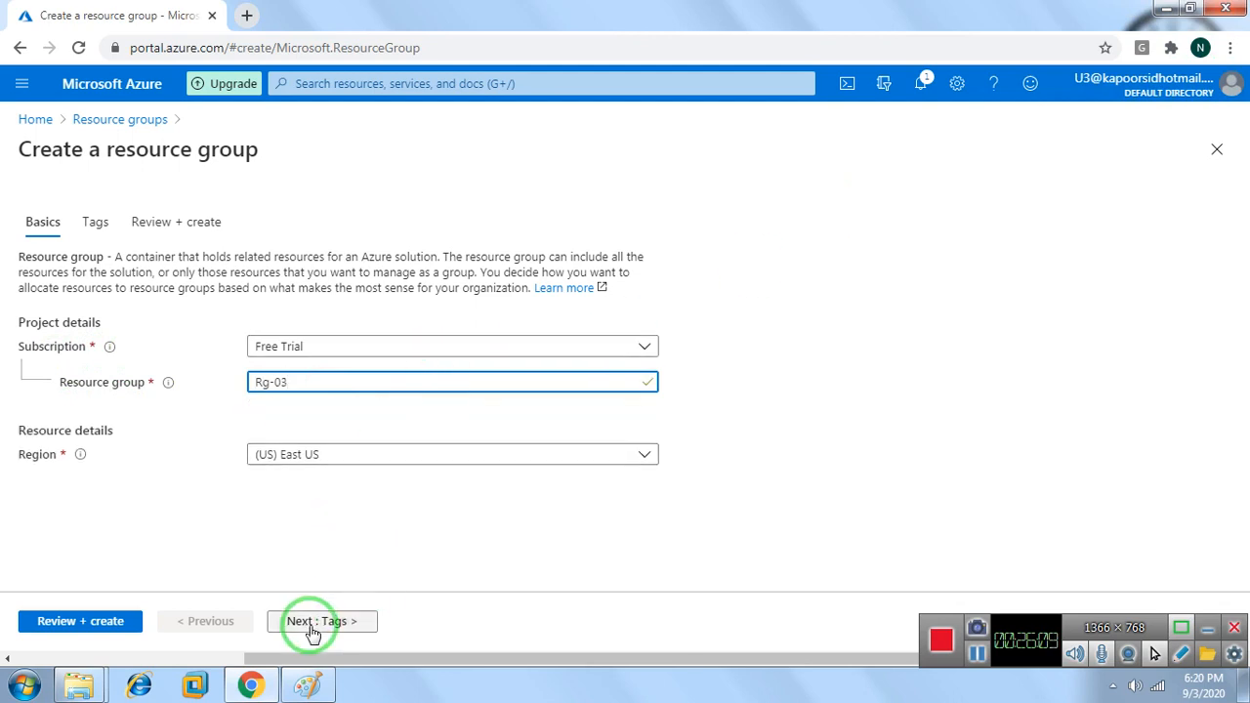
left_click(313, 629)
left_click(313, 625)
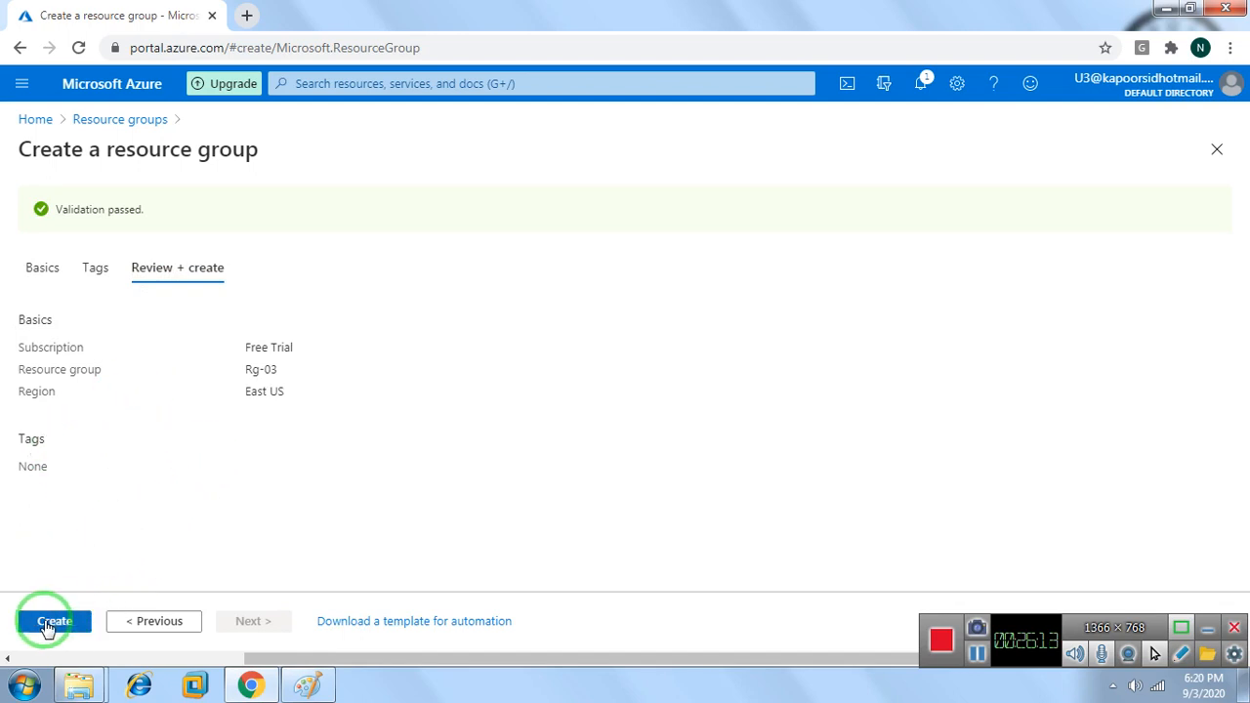
left_click(49, 622)
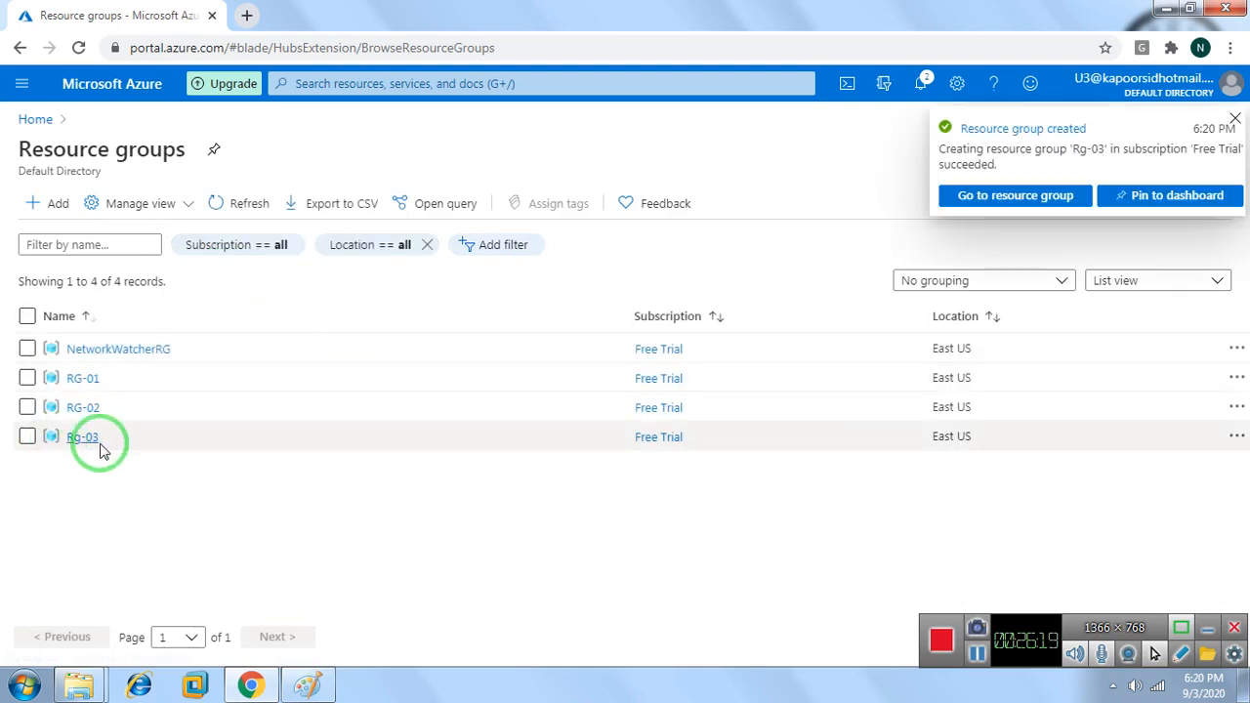
Search the portal for vnet, open the virtual networks list and start adding a new virtual network
left_click(36, 120)
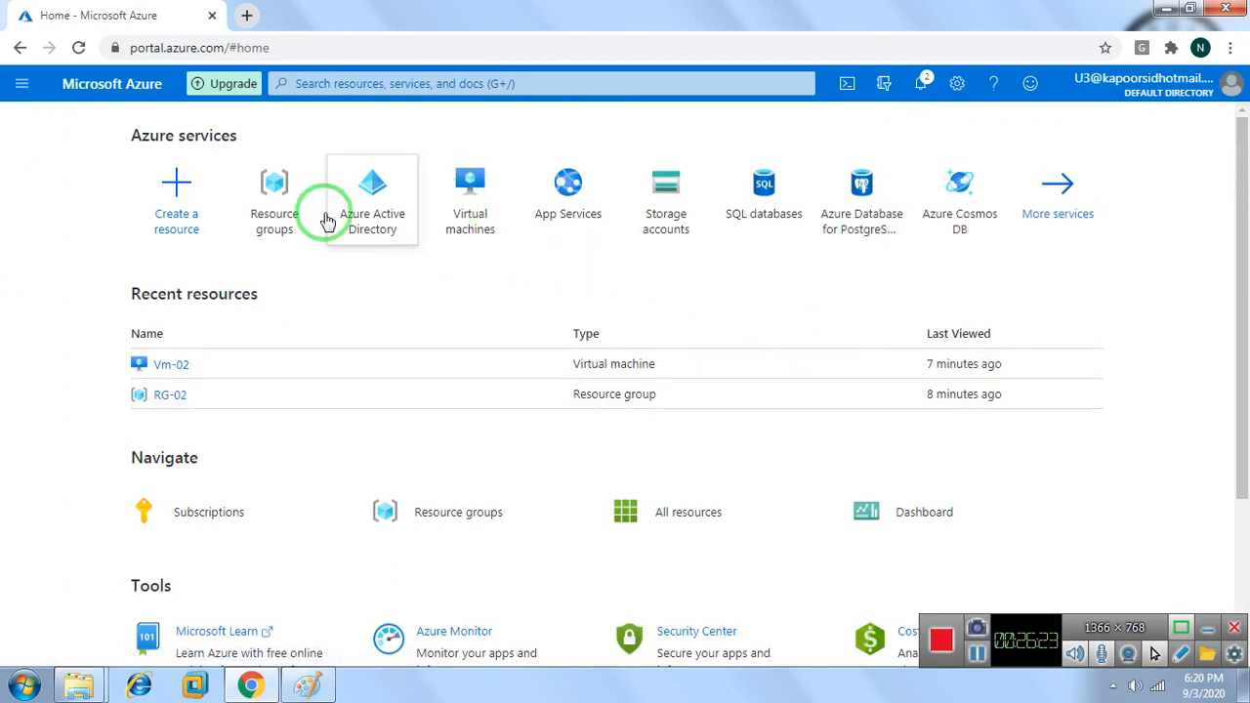
left_click(414, 84)
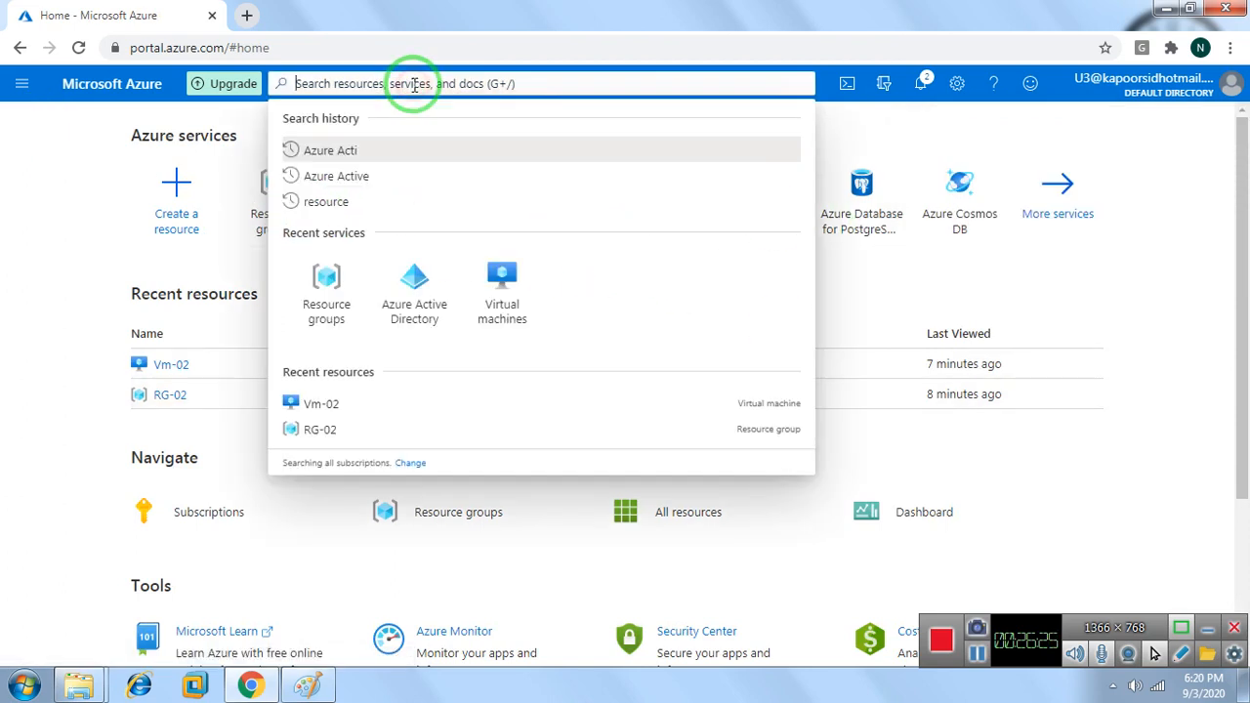
type("vnet")
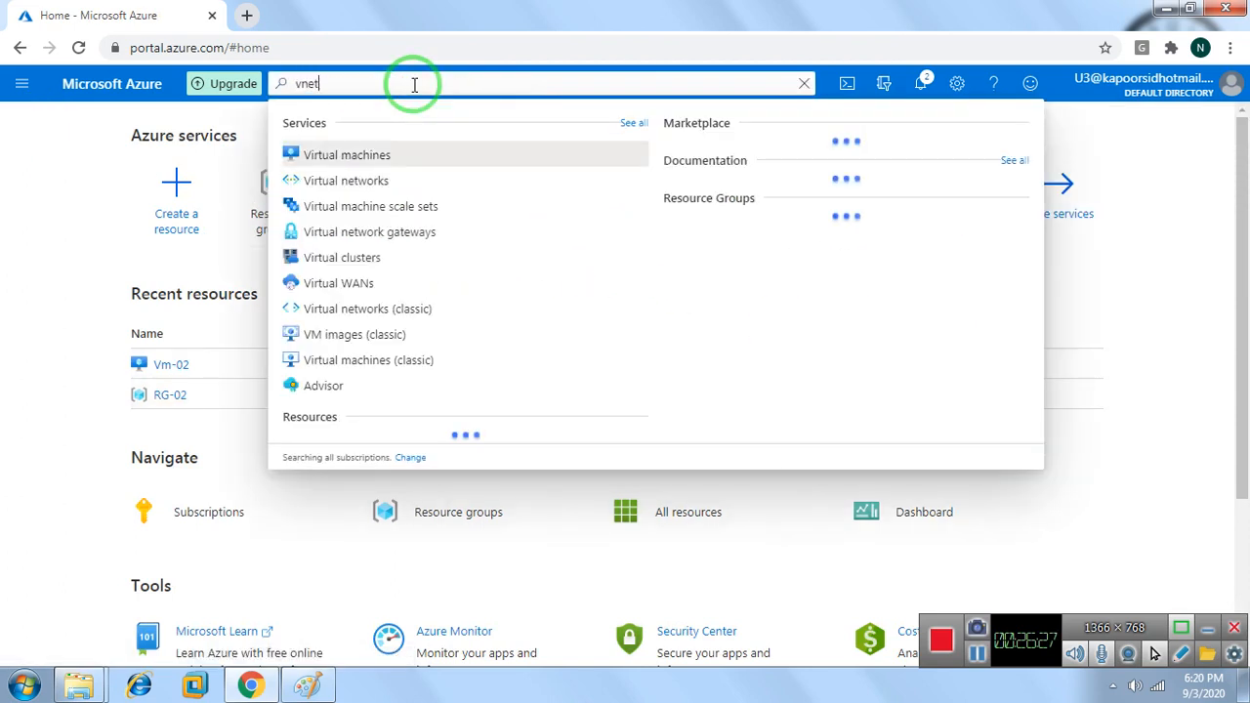
left_click(322, 155)
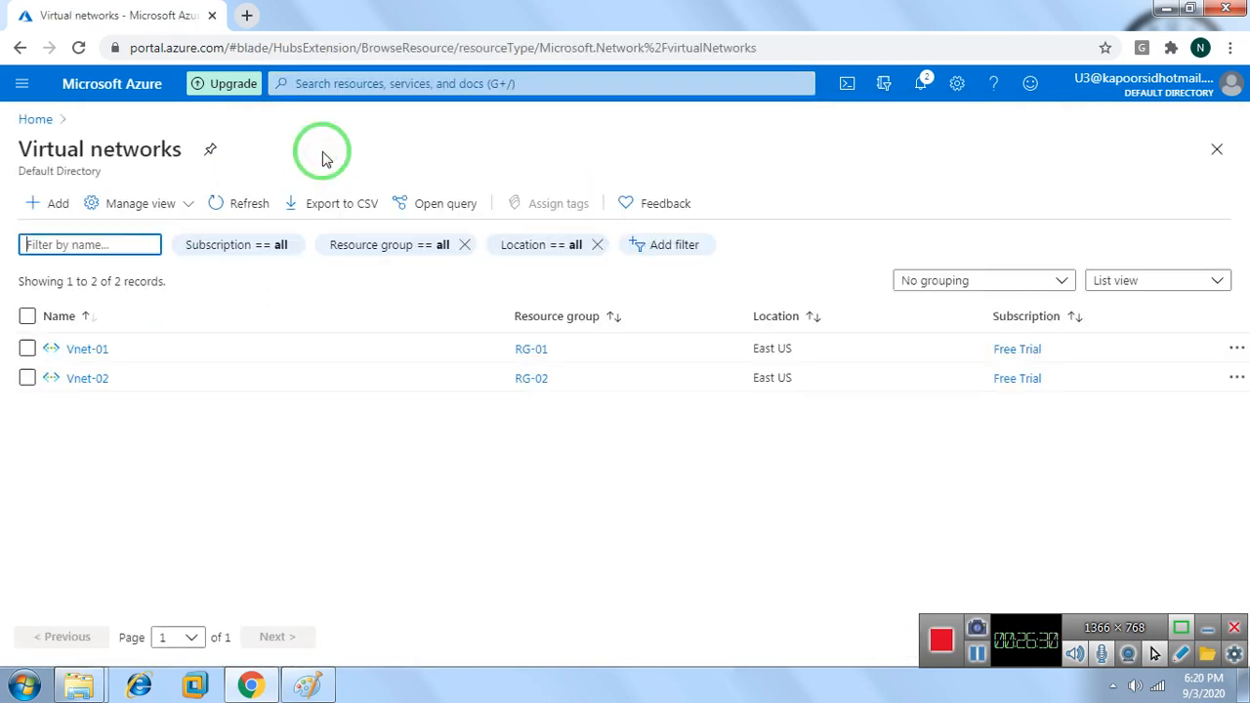
left_click(43, 205)
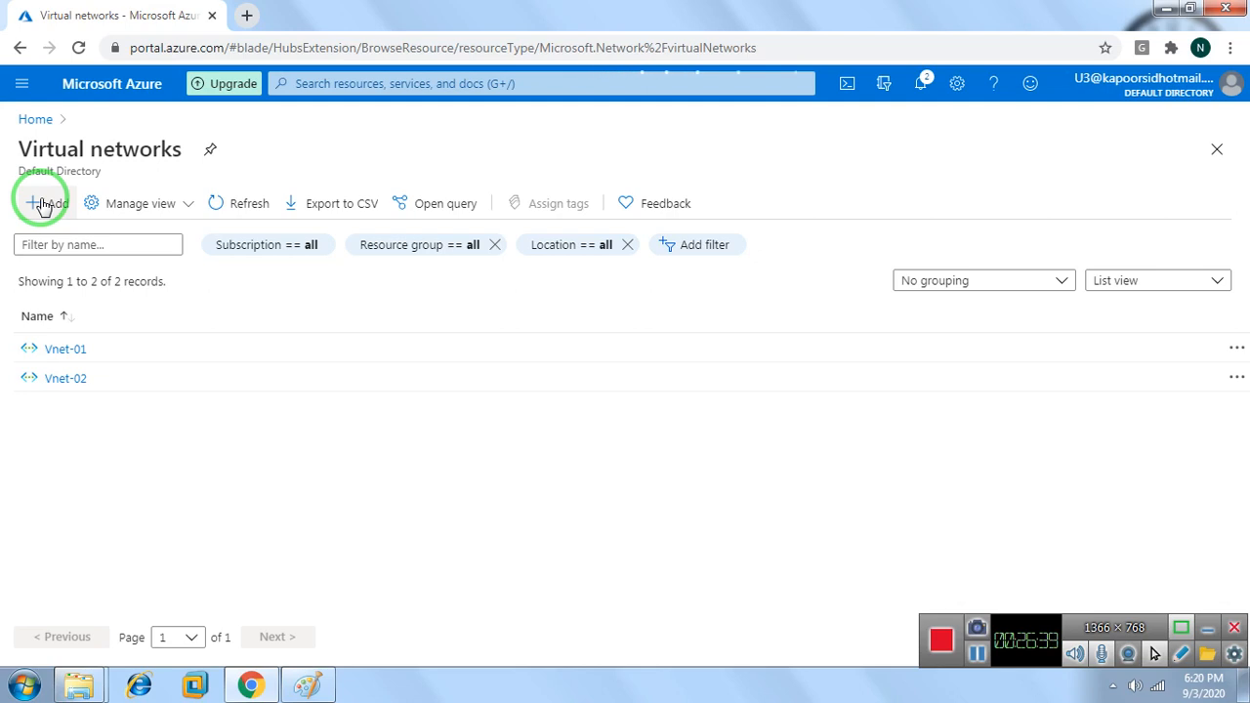
left_click(44, 205)
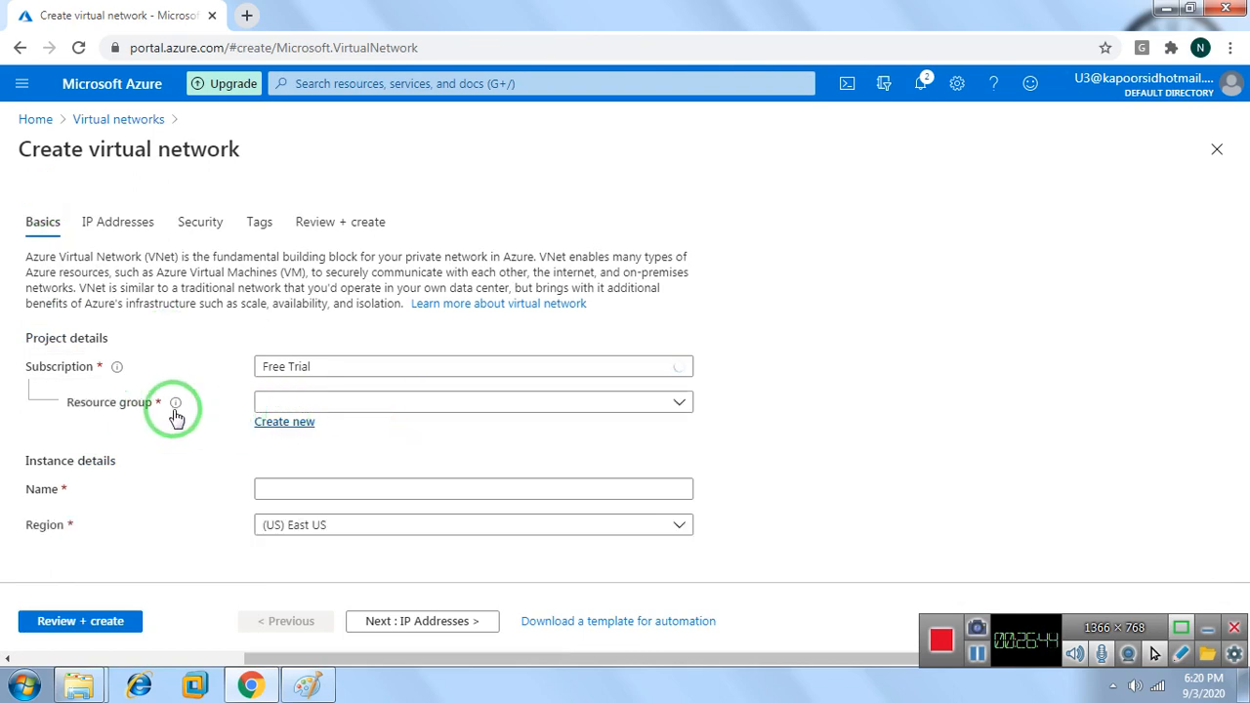
Create the virtual network Vnet-03 in resource group Rg-03, keeping the default region, IP address, security and tag settings
left_click(431, 401)
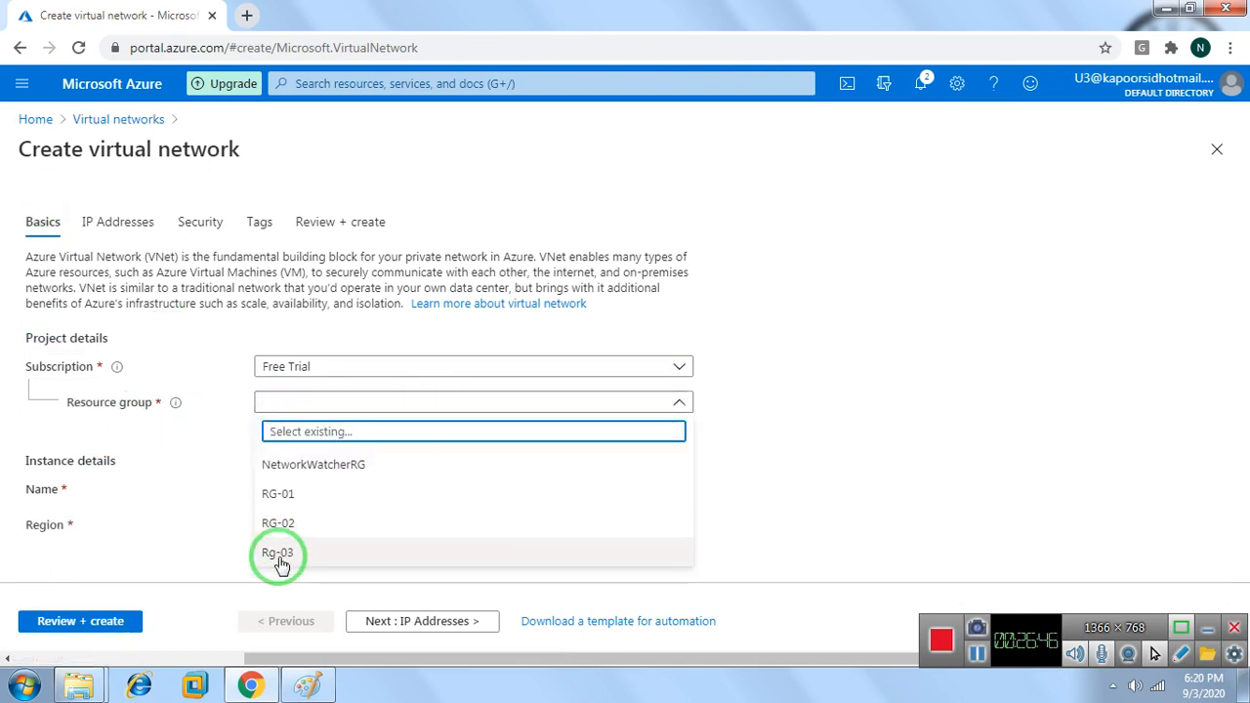
left_click(279, 553)
left_click(342, 487)
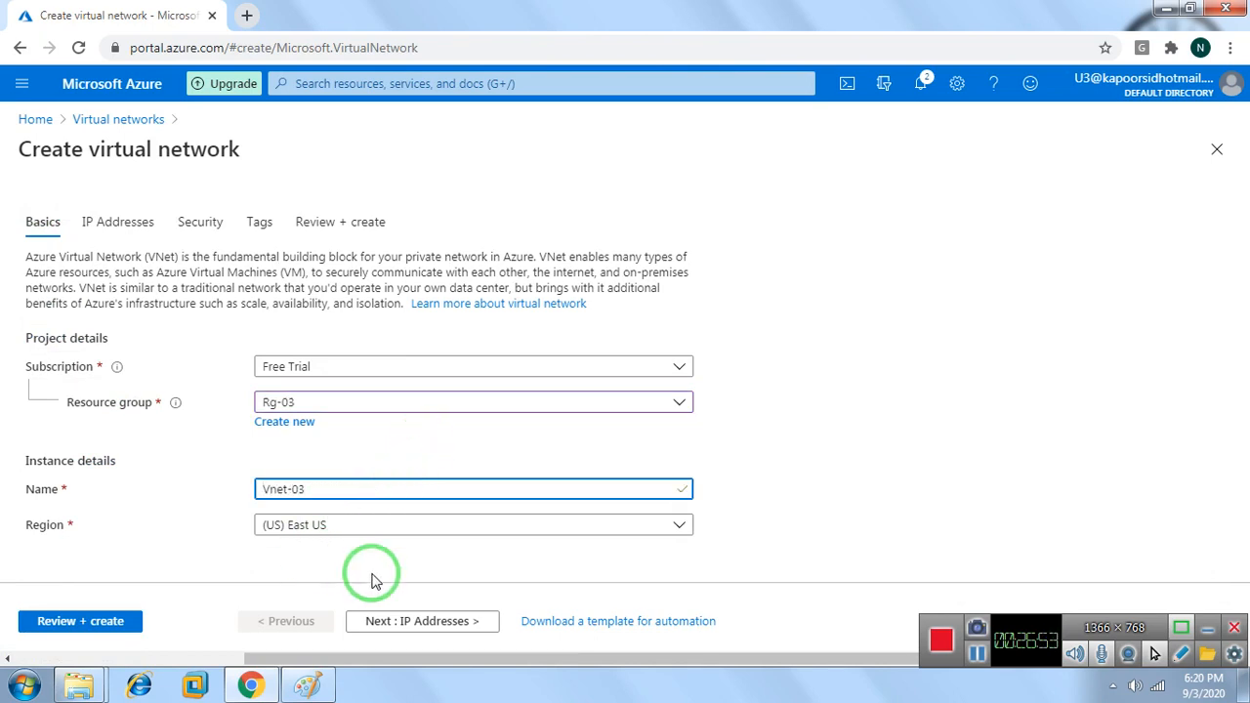
left_click(430, 621)
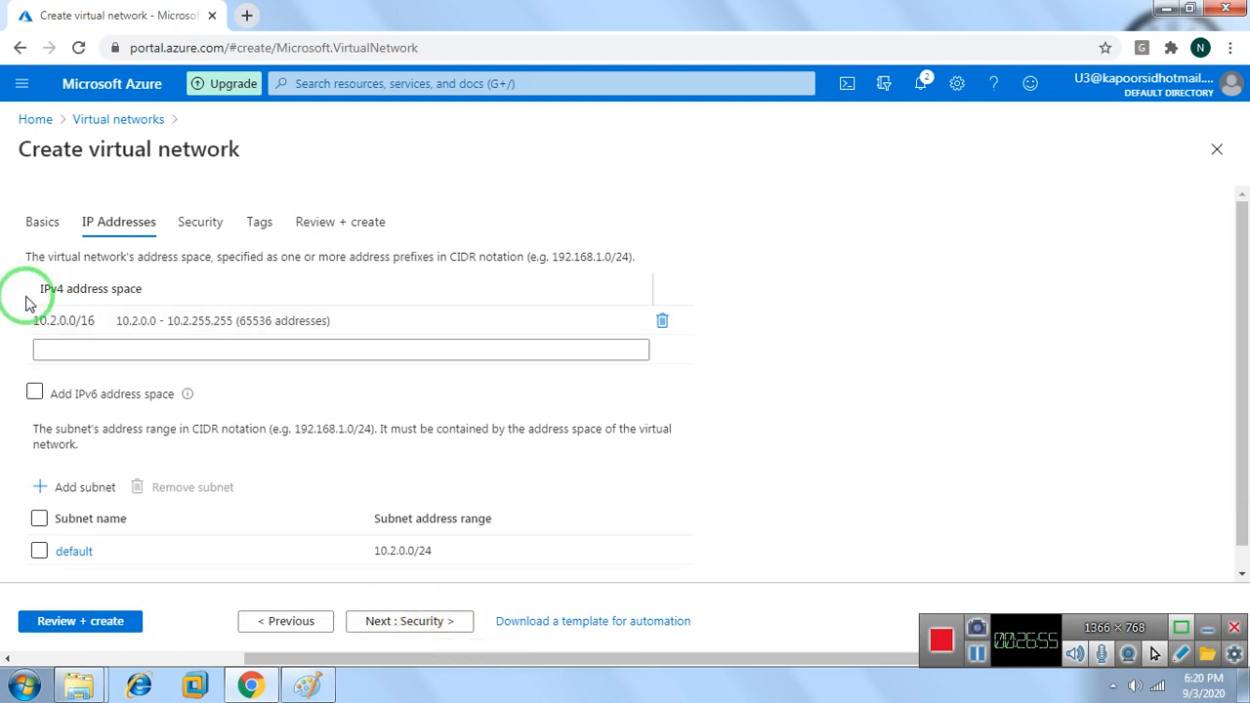
left_click(413, 628)
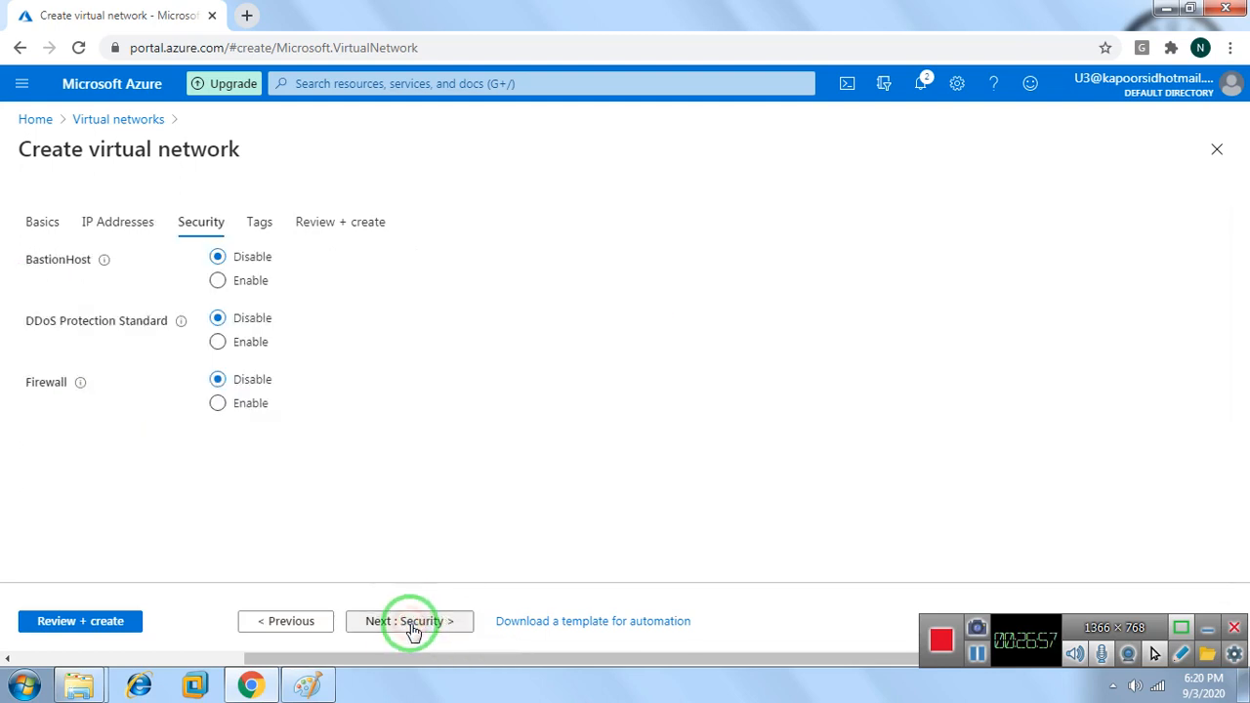
left_click(412, 628)
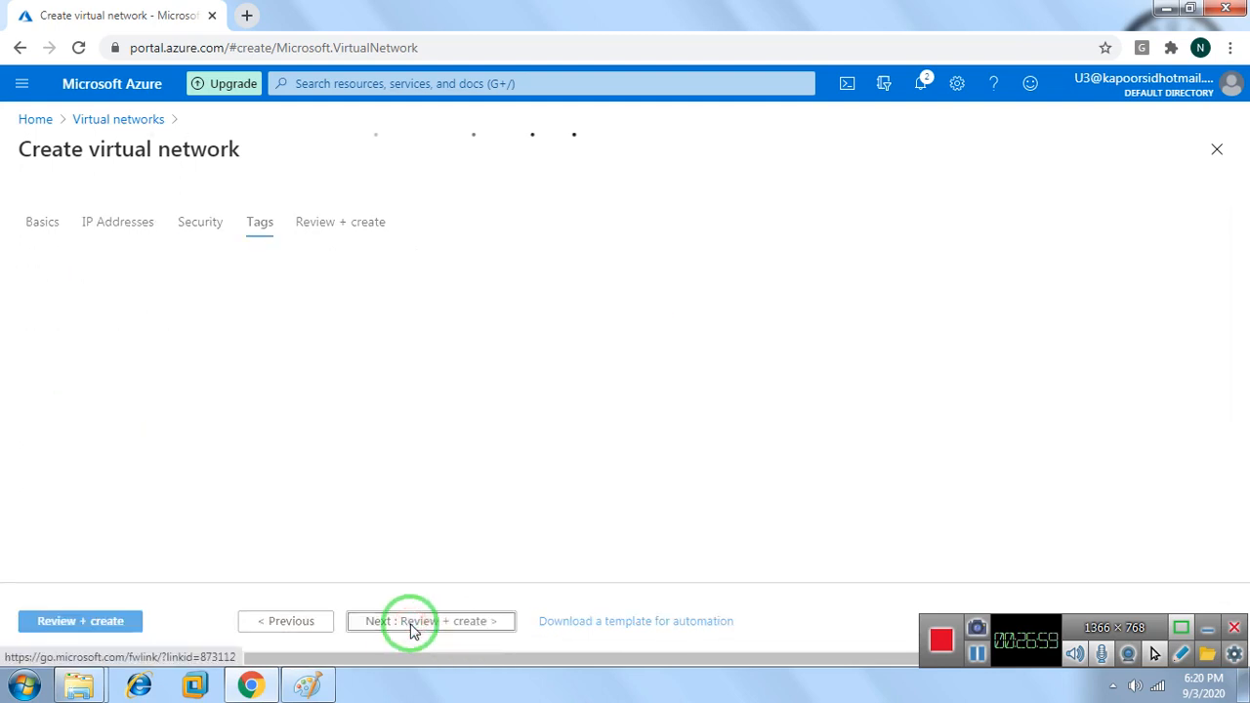
left_click(411, 630)
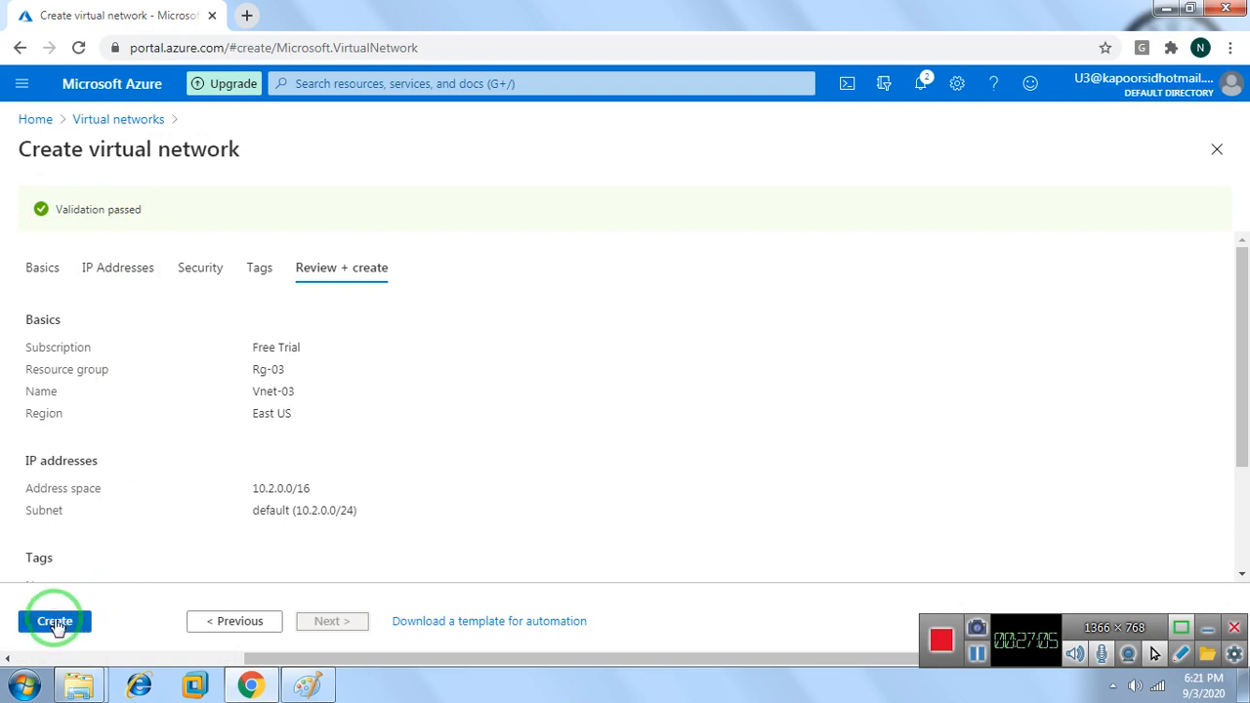
left_click(53, 621)
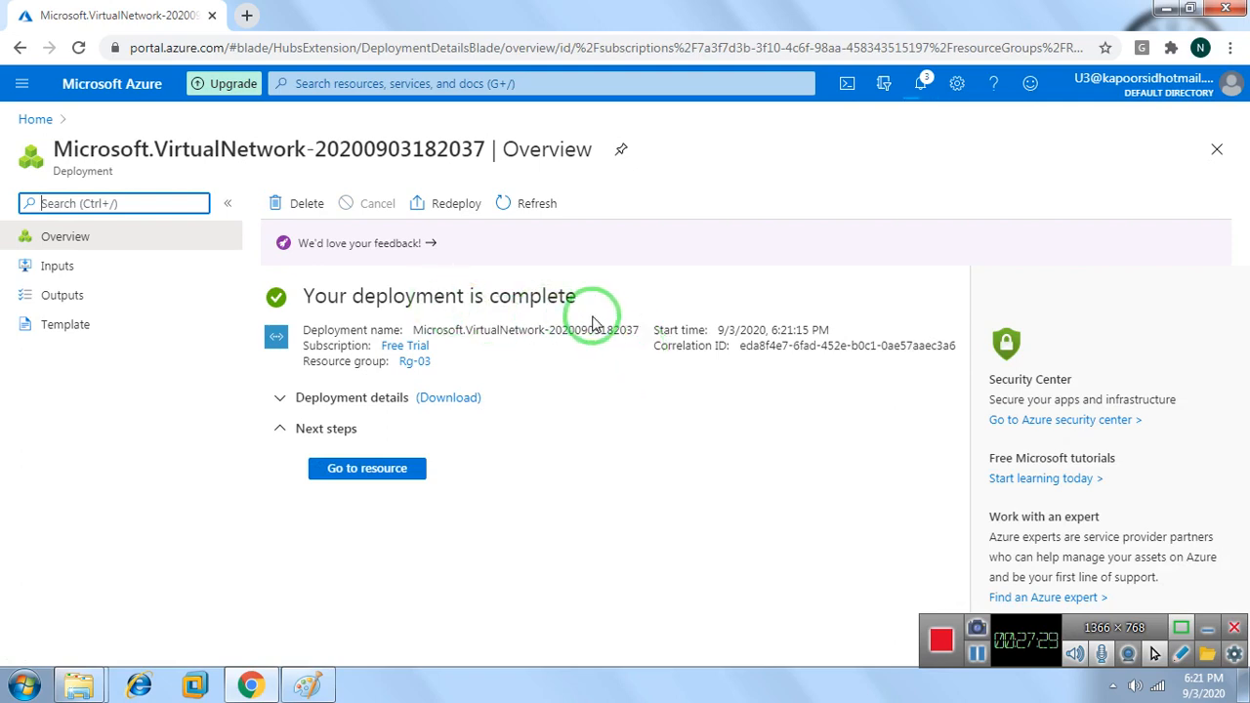
Check the portal notifications and open the deployed Vnet-03 resource before returning to the portal home page
left_click(923, 83)
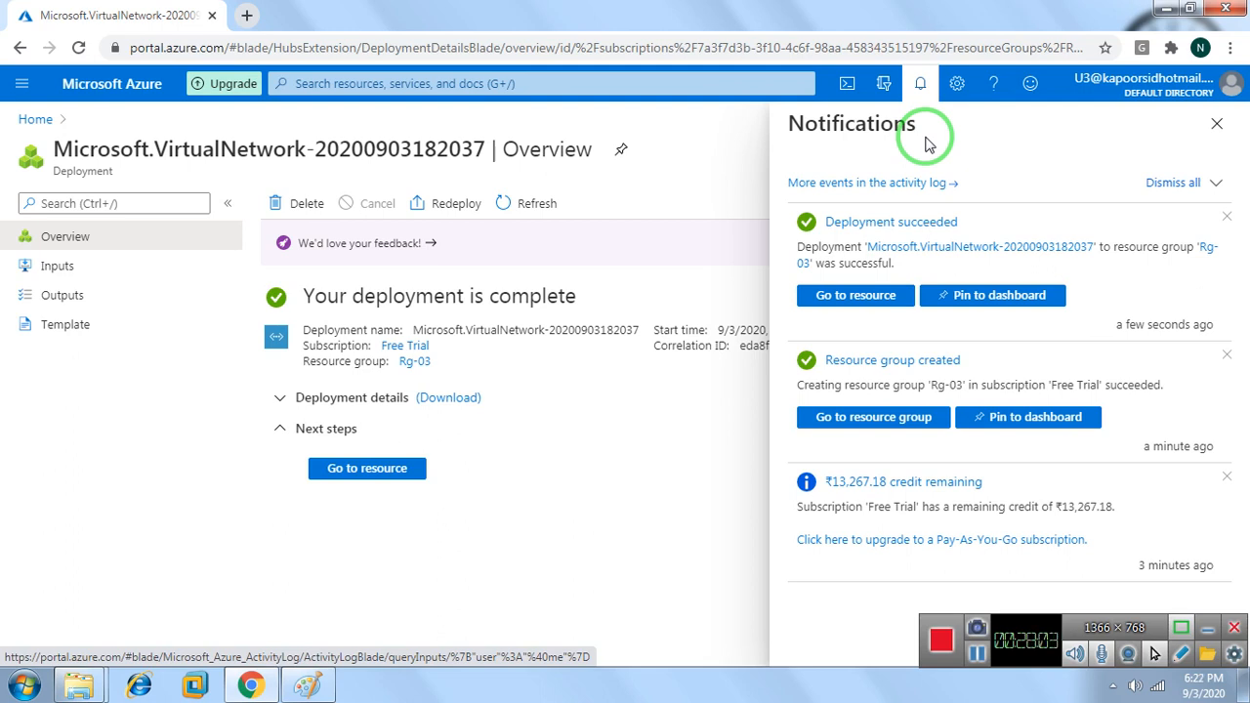
left_click(350, 469)
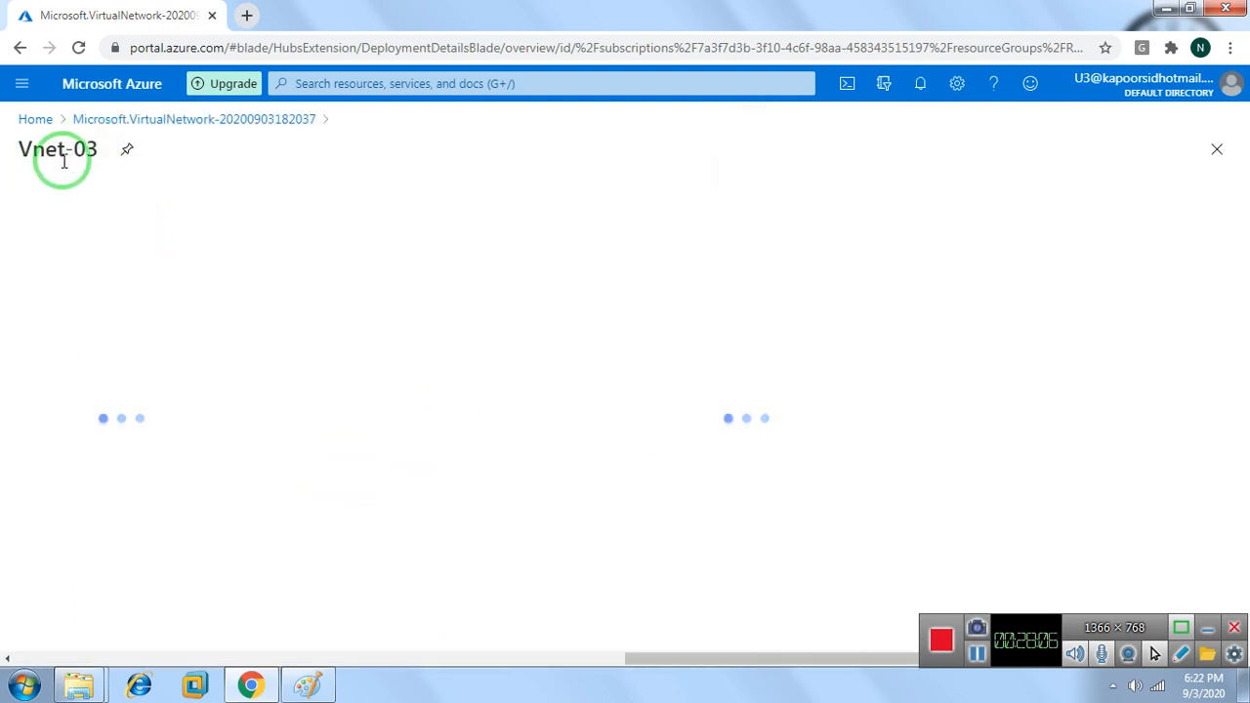
left_click(37, 119)
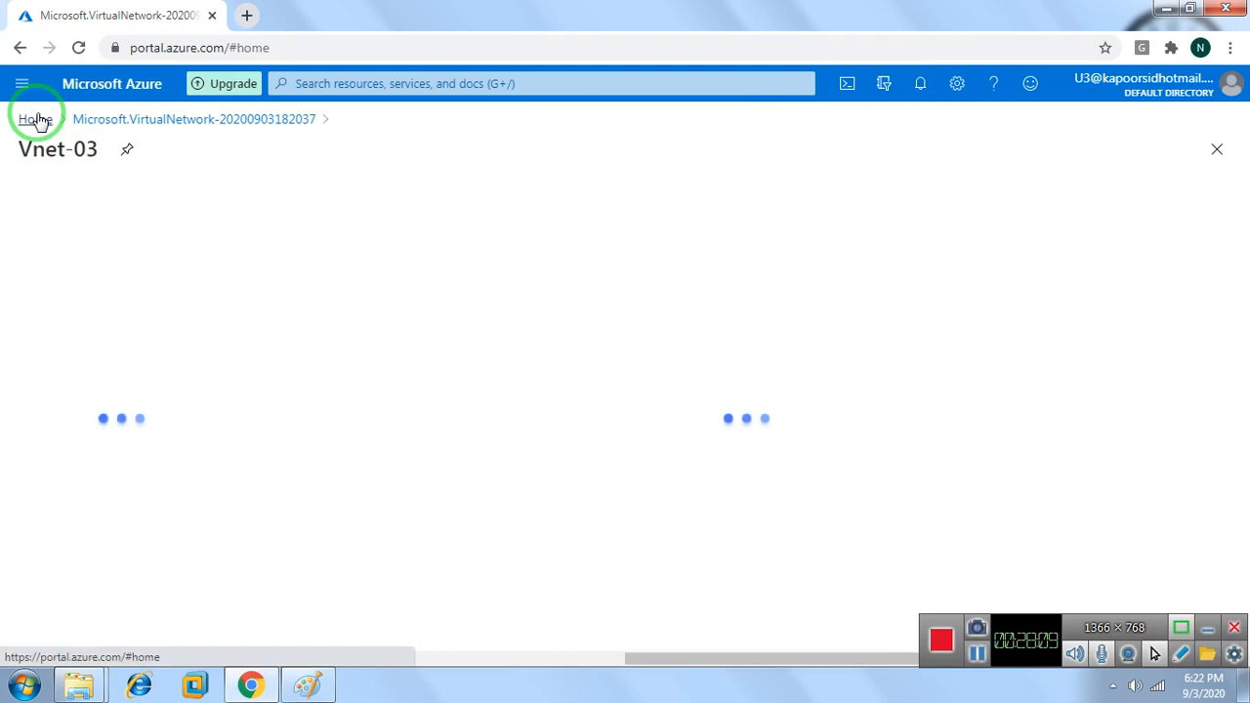